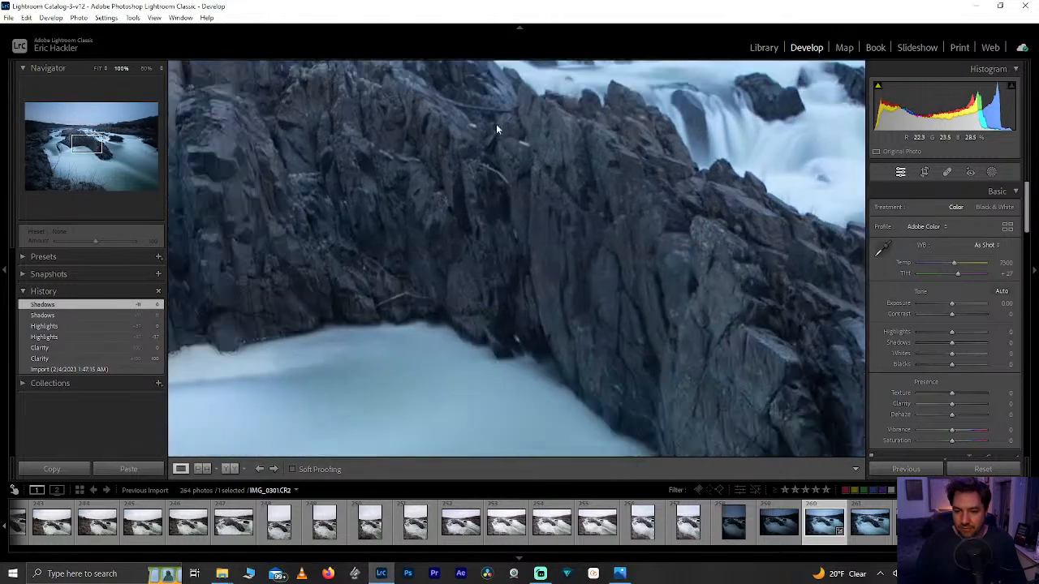
Try a tighter crop that trims the photo's top, left and right sides, and reset the crop to the original frame.
{"action": "left_click_drag", "start_coordinate": [479, 302], "coordinate": [319, 271]}
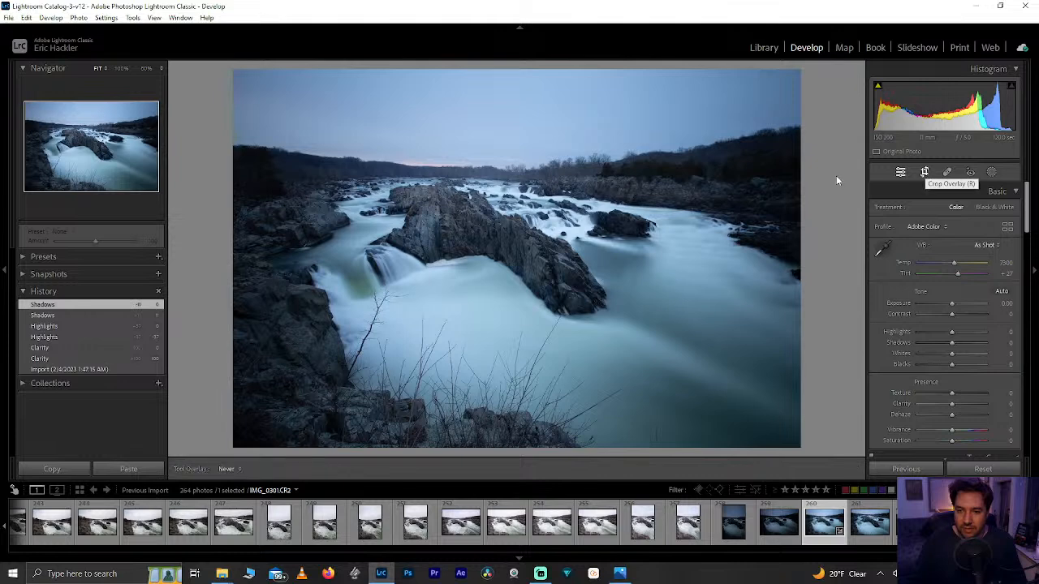
{"action": "left_click", "coordinate": [924, 173]}
{"action": "left_click_drag", "start_coordinate": [516, 69], "coordinate": [521, 37]}
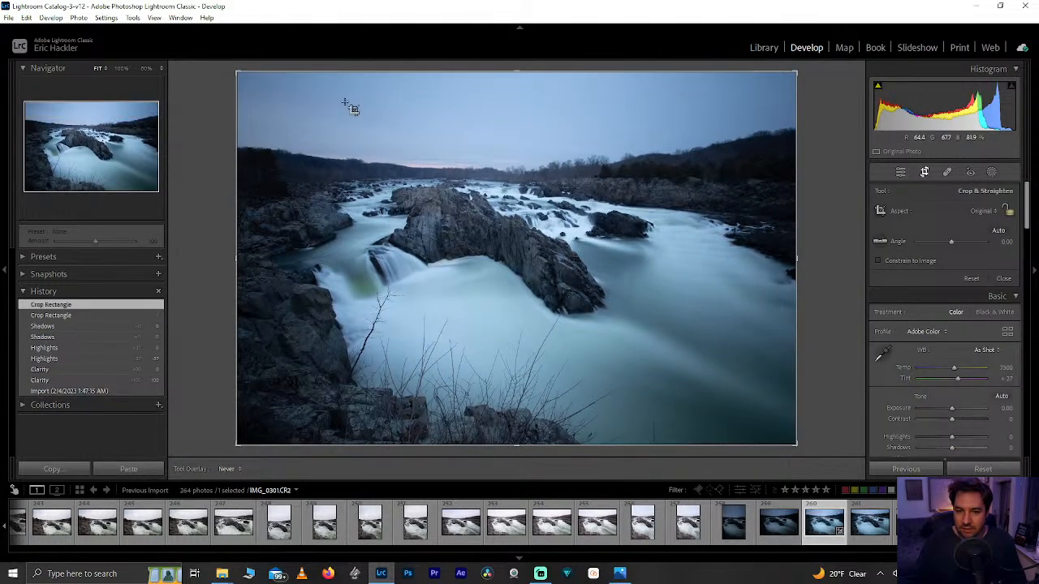
{"action": "left_click_drag", "start_coordinate": [237, 72], "coordinate": [277, 95]}
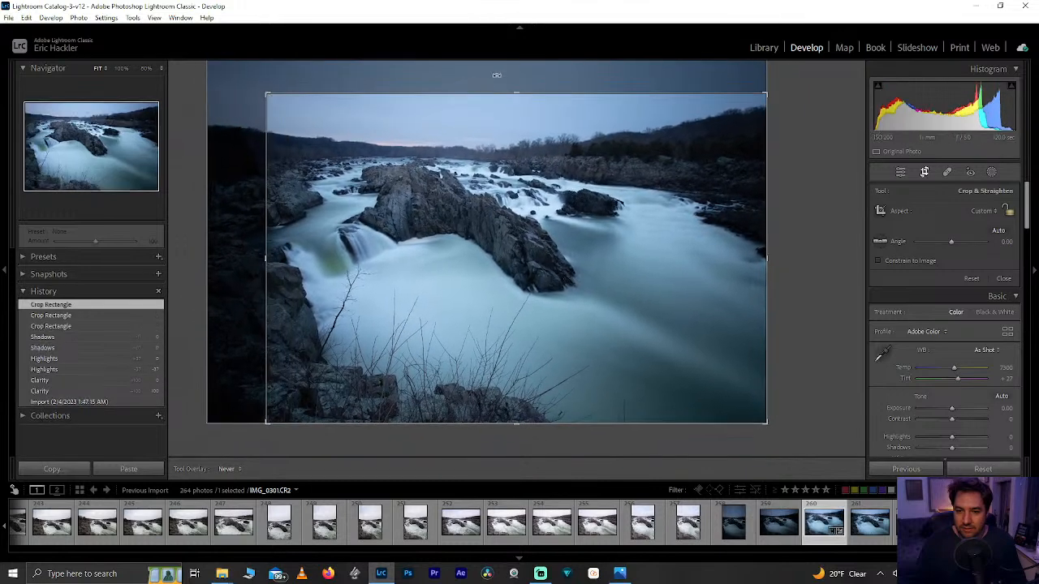
{"action": "left_click_drag", "start_coordinate": [767, 93], "coordinate": [745, 93]}
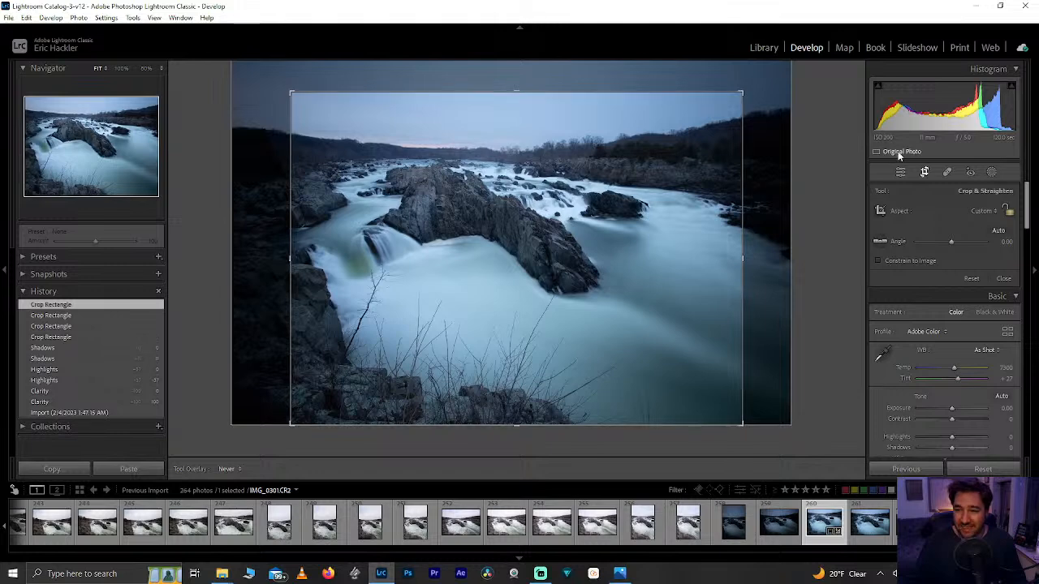
{"action": "left_click", "coordinate": [972, 280]}
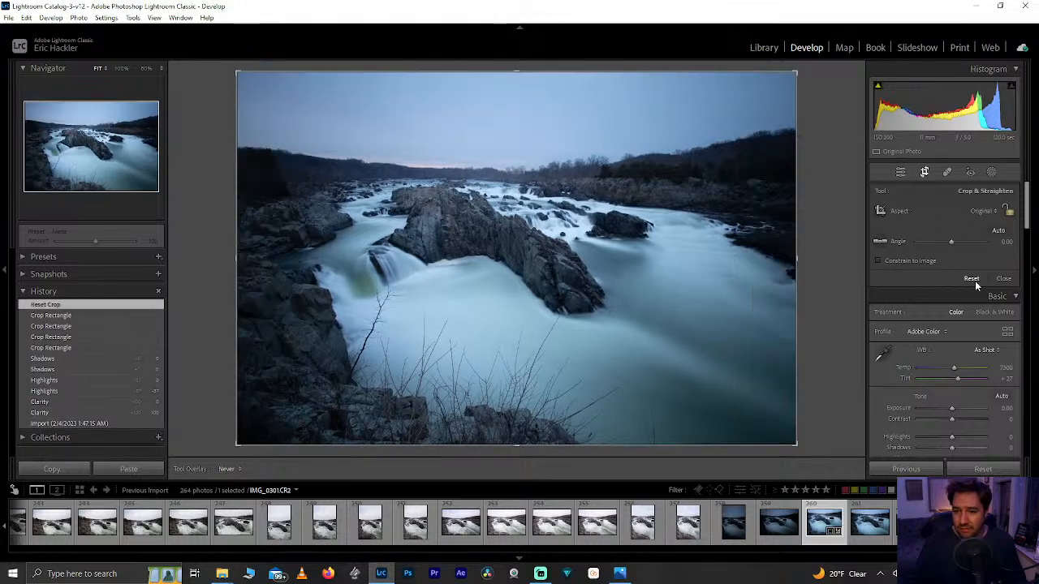
{"action": "left_click", "coordinate": [902, 175]}
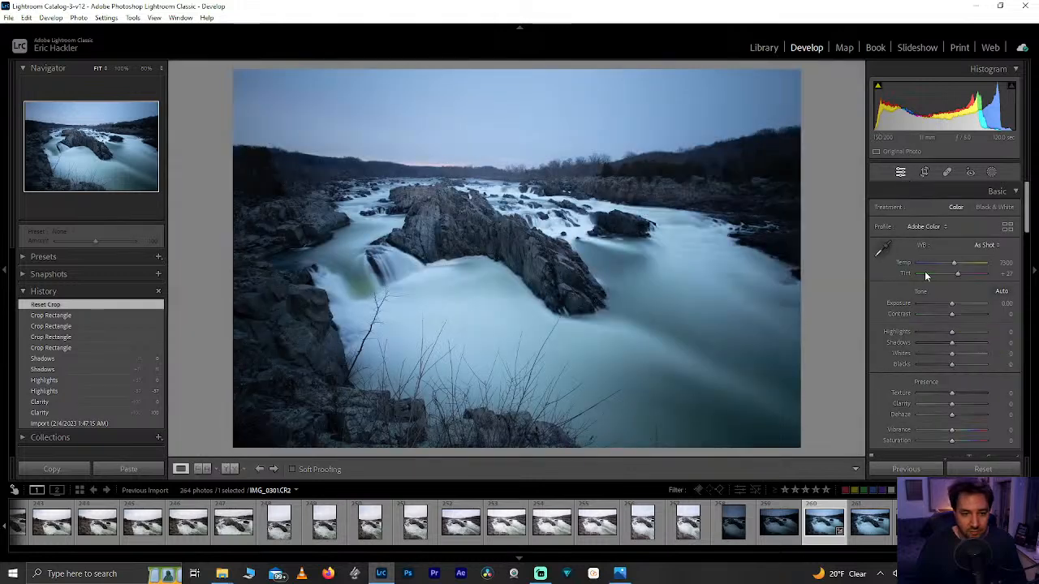
Try stronger Clarity, Texture and Dehaze on the whole photo, returning each setting to 0.
{"action": "left_click_drag", "start_coordinate": [952, 403], "coordinate": [1001, 413]}
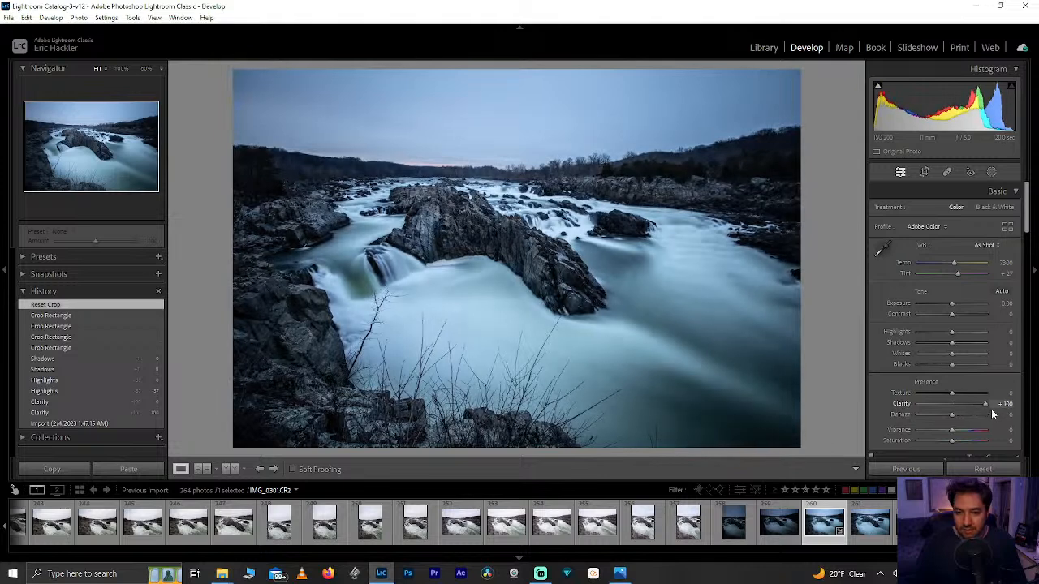
{"action": "double_click", "coordinate": [975, 406]}
{"action": "left_click_drag", "start_coordinate": [957, 393], "coordinate": [971, 411]}
{"action": "double_click", "coordinate": [965, 394]}
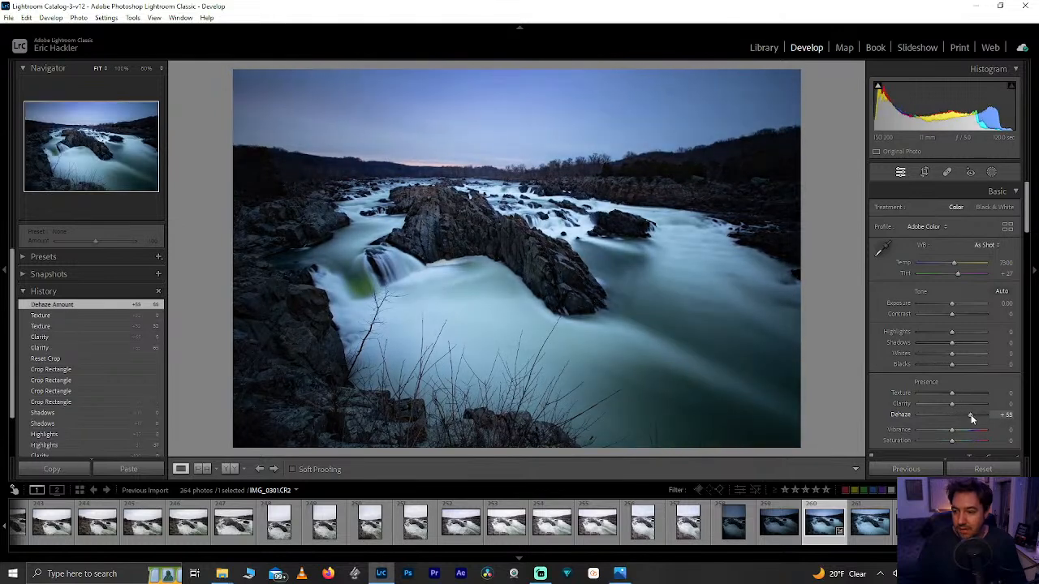
{"action": "double_click", "coordinate": [971, 415]}
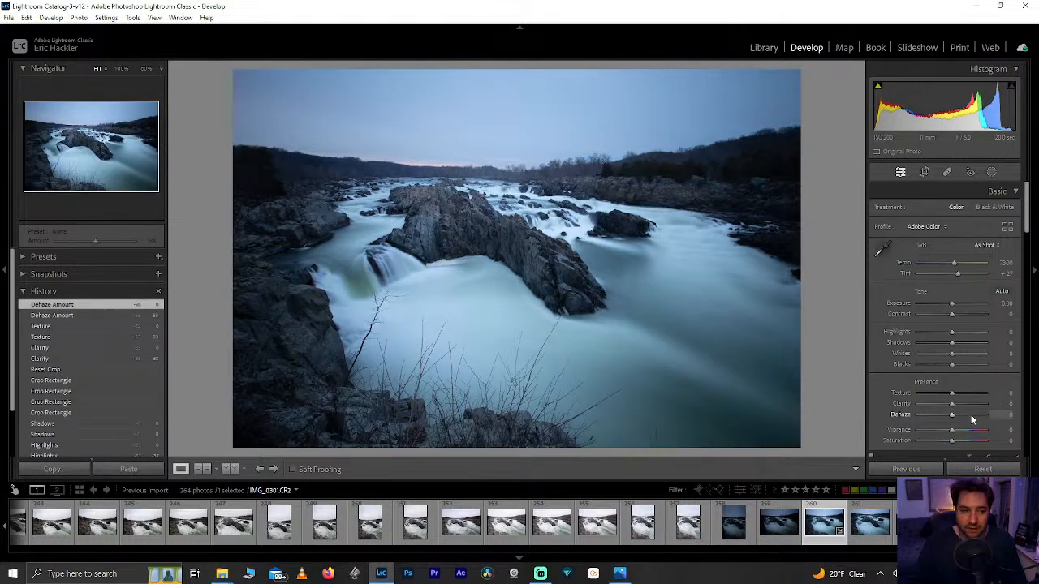
{"action": "mouse_move", "coordinate": [971, 415]}
{"action": "left_mouse_down"}
{"action": "mouse_move", "coordinate": [999, 417]}
{"action": "mouse_move", "coordinate": [953, 415]}
{"action": "mouse_move", "coordinate": [964, 418]}
{"action": "left_mouse_up"}
{"action": "double_click", "coordinate": [962, 416]}
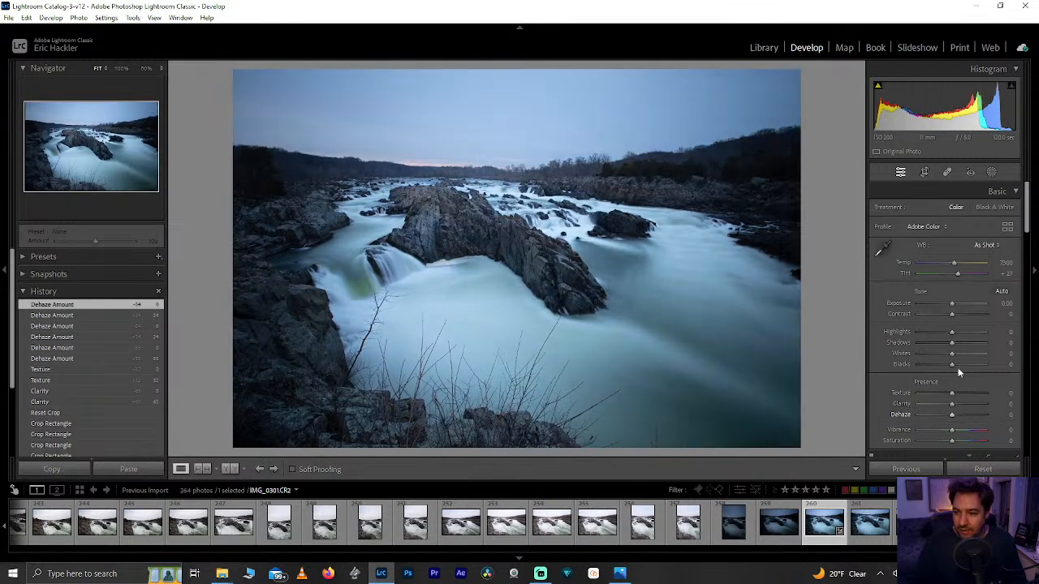
Try global Highlights, Shadows, Whites and Blacks adjustments, resetting each one to 0.
{"action": "mouse_move", "coordinate": [953, 331]}
{"action": "left_mouse_down"}
{"action": "mouse_move", "coordinate": [1007, 338]}
{"action": "mouse_move", "coordinate": [889, 337]}
{"action": "mouse_move", "coordinate": [944, 331]}
{"action": "mouse_move", "coordinate": [934, 339]}
{"action": "mouse_move", "coordinate": [945, 327]}
{"action": "mouse_move", "coordinate": [959, 342]}
{"action": "mouse_move", "coordinate": [1003, 345]}
{"action": "mouse_move", "coordinate": [952, 342]}
{"action": "left_mouse_up"}
{"action": "double_click", "coordinate": [945, 329]}
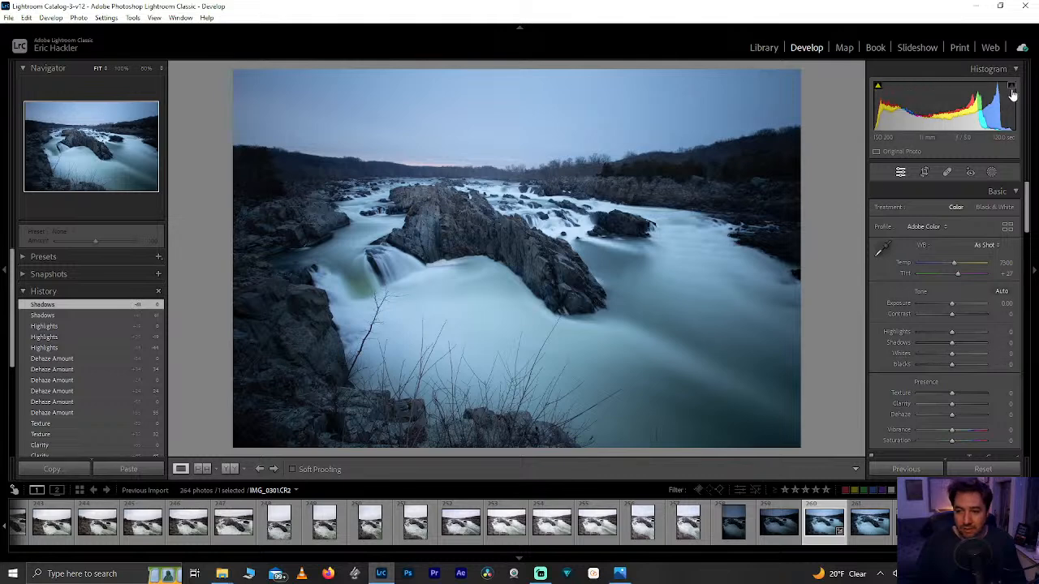
{"action": "mouse_move", "coordinate": [952, 354]}
{"action": "left_mouse_down"}
{"action": "mouse_move", "coordinate": [991, 352]}
{"action": "mouse_move", "coordinate": [958, 358]}
{"action": "left_mouse_up"}
{"action": "double_click", "coordinate": [957, 357]}
{"action": "mouse_move", "coordinate": [955, 366]}
{"action": "left_mouse_down"}
{"action": "mouse_move", "coordinate": [942, 367]}
{"action": "mouse_move", "coordinate": [956, 368]}
{"action": "left_mouse_up"}
{"action": "double_click", "coordinate": [956, 366]}
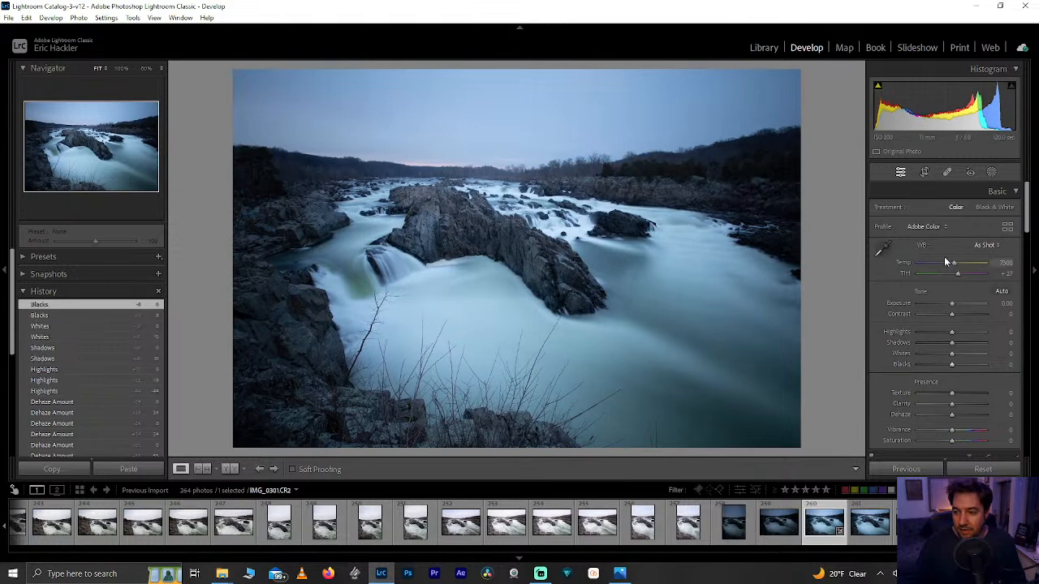
Try a much warmer and a cooler white balance temperature, restoring the temperature to 7500.
{"action": "left_click_drag", "start_coordinate": [955, 263], "coordinate": [983, 265]}
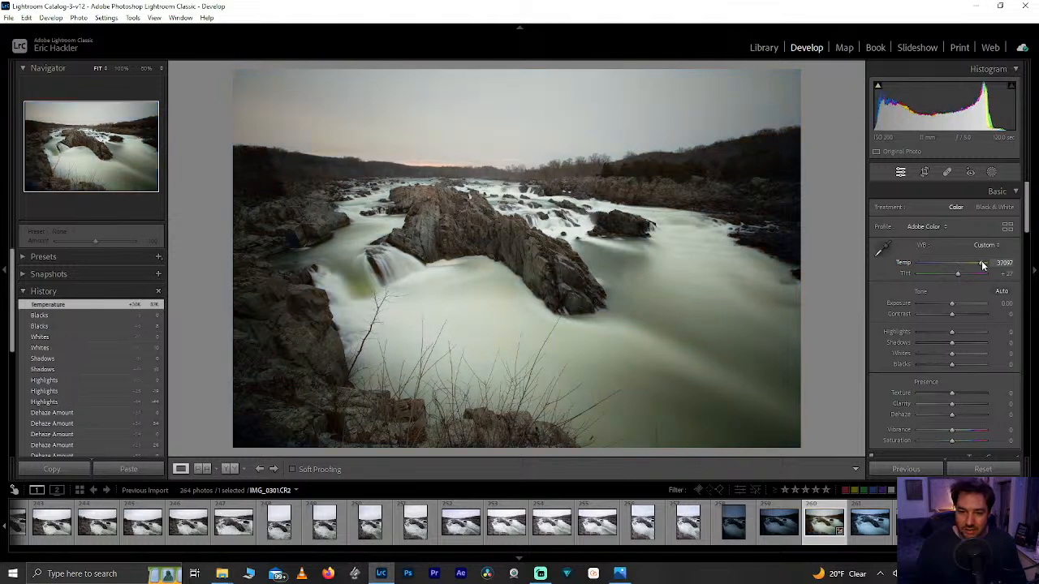
{"action": "double_click", "coordinate": [982, 264]}
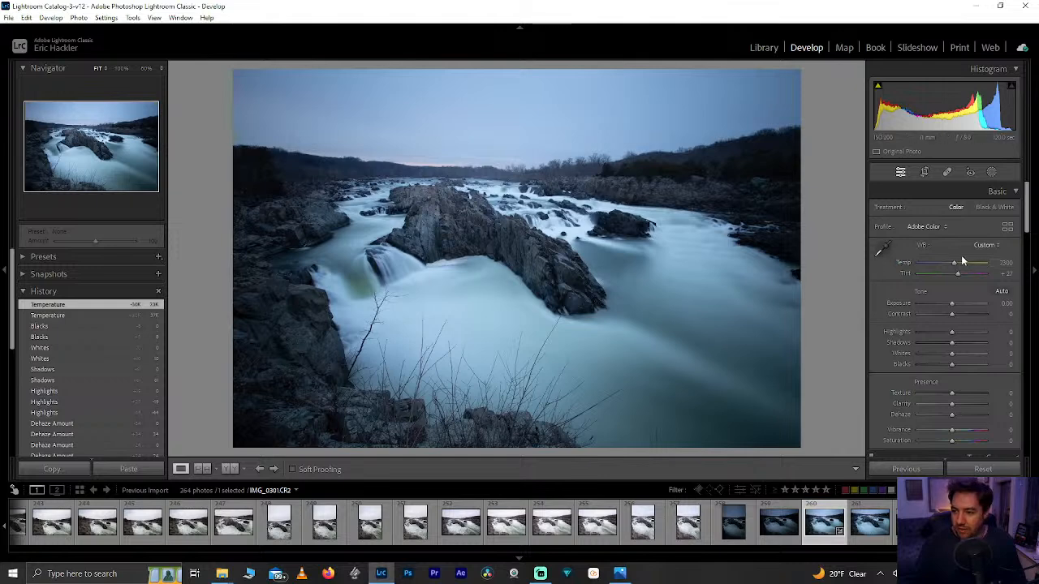
{"action": "left_click_drag", "start_coordinate": [954, 259], "coordinate": [946, 260]}
{"action": "double_click", "coordinate": [946, 259]}
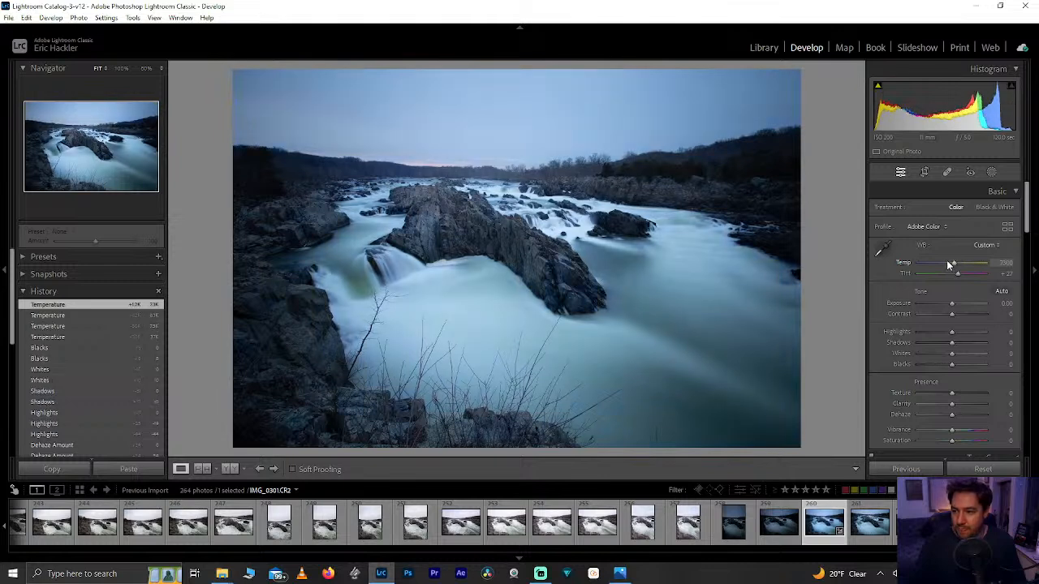
Create a luminance range mask sampled from the central rock and narrow its range to 0/2 through 32/49.
{"action": "left_click", "coordinate": [992, 173]}
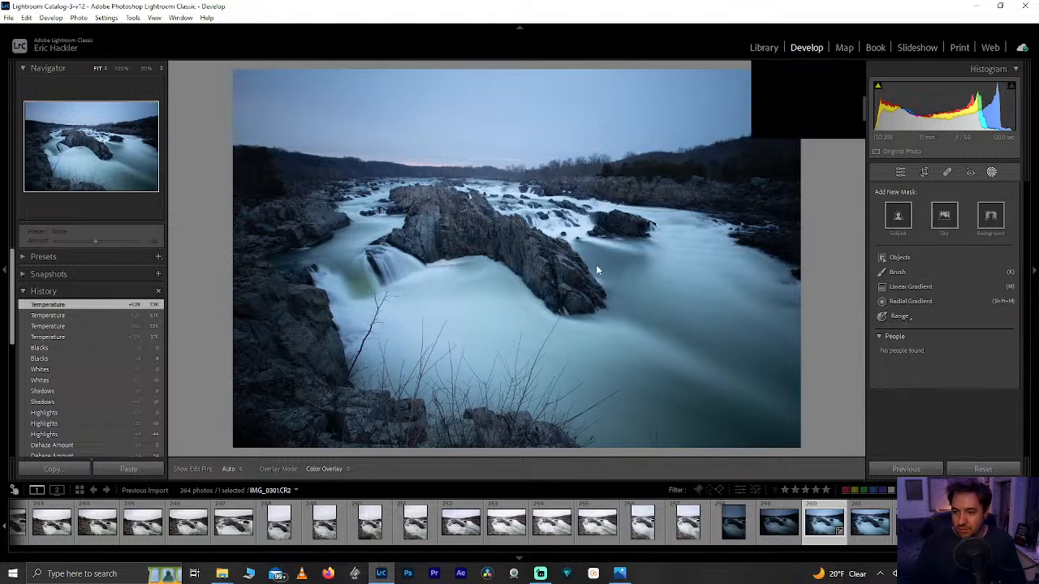
{"action": "left_click", "coordinate": [463, 217]}
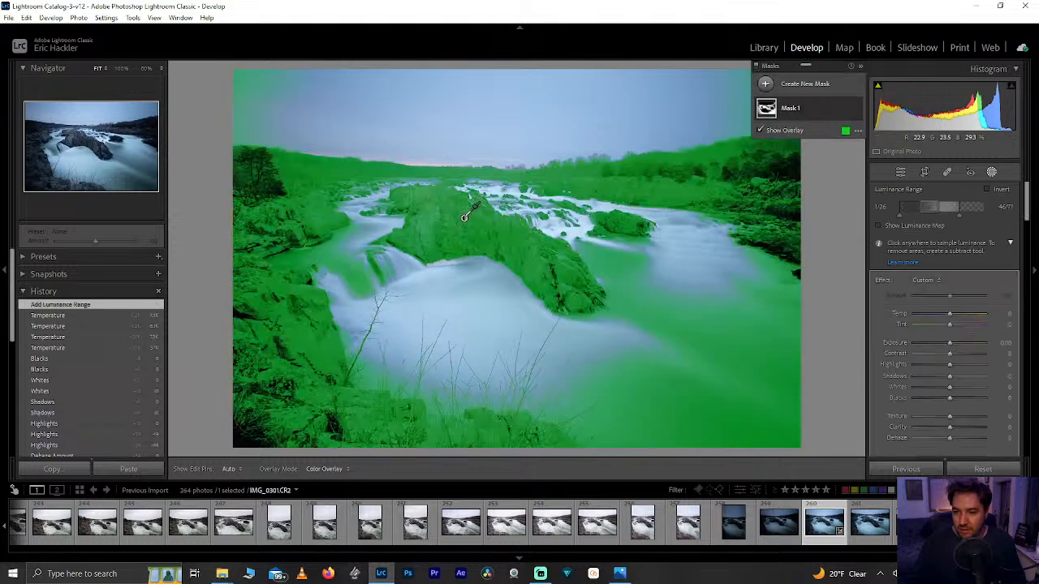
{"action": "left_click_drag", "start_coordinate": [945, 217], "coordinate": [925, 207]}
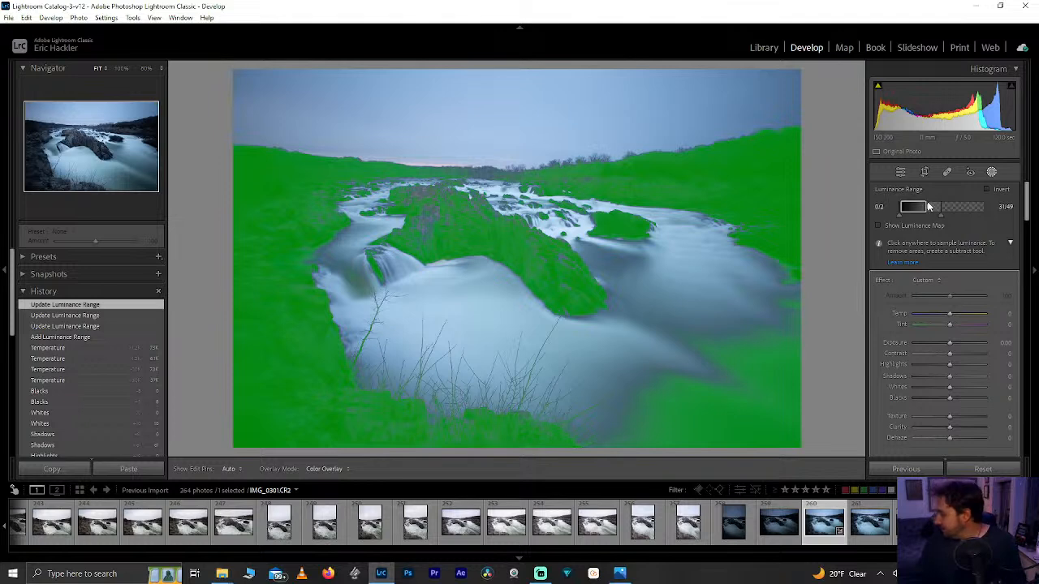
{"action": "left_click_drag", "start_coordinate": [929, 207], "coordinate": [933, 207]}
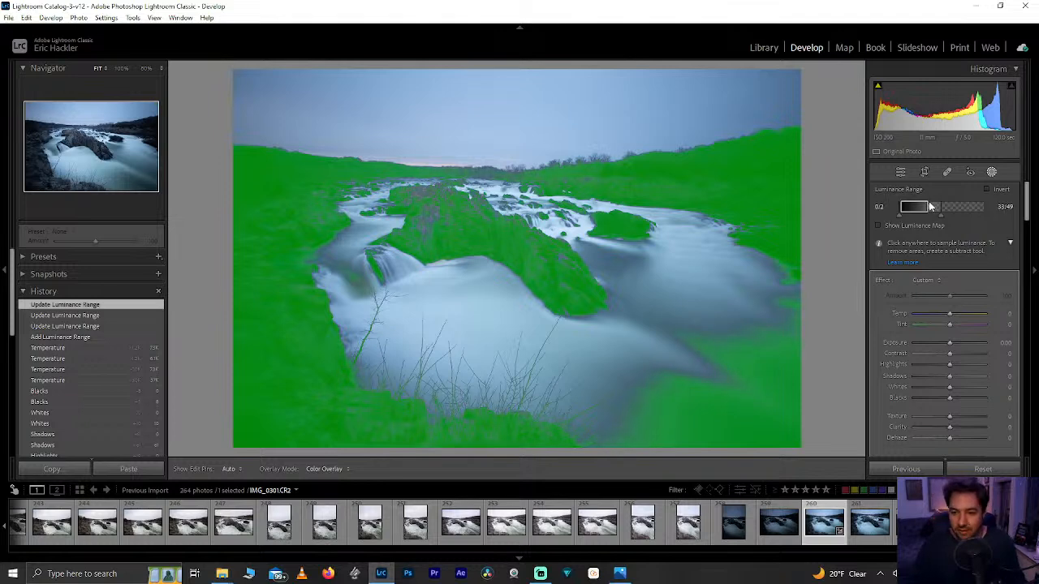
{"action": "left_click_drag", "start_coordinate": [931, 207], "coordinate": [930, 208]}
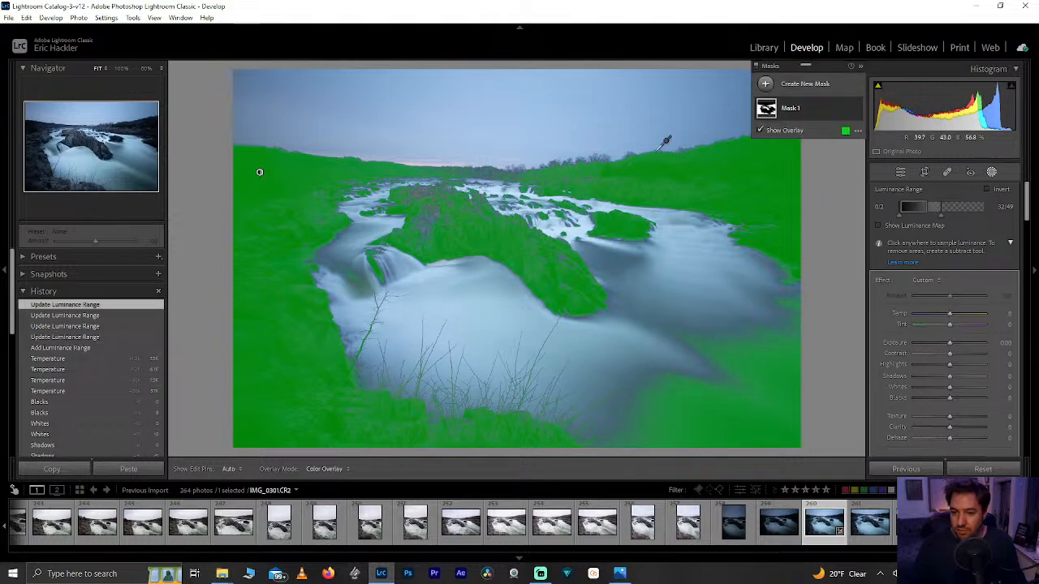
Add a brush component to the luminance mask and paint over the central rock face to fill its gaps.
{"action": "left_click", "coordinate": [807, 107]}
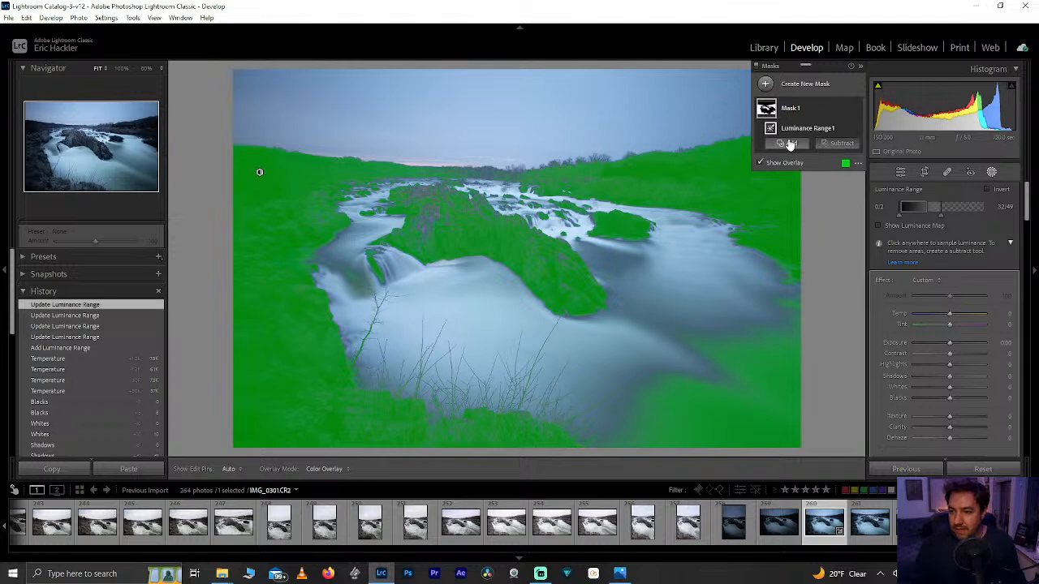
{"action": "left_click", "coordinate": [791, 145]}
{"action": "left_click", "coordinate": [822, 240]}
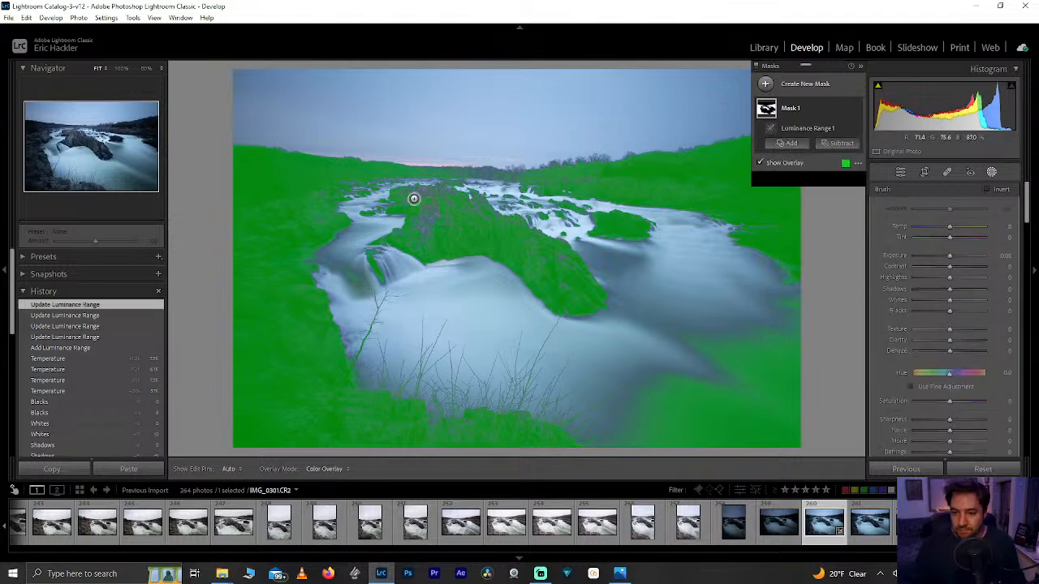
{"action": "left_click_drag", "start_coordinate": [947, 226], "coordinate": [953, 225]}
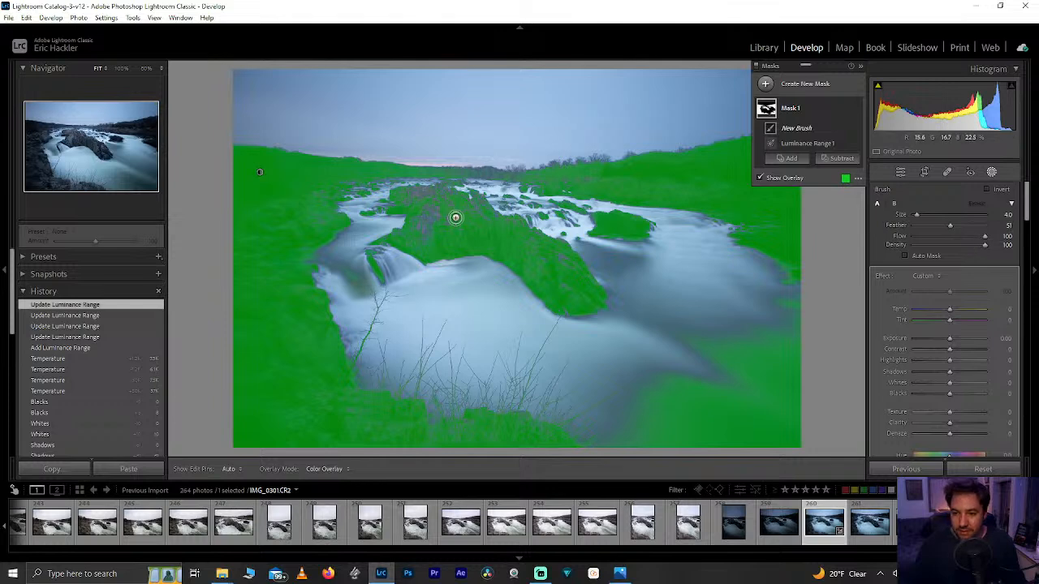
{"action": "key", "text": "h"}
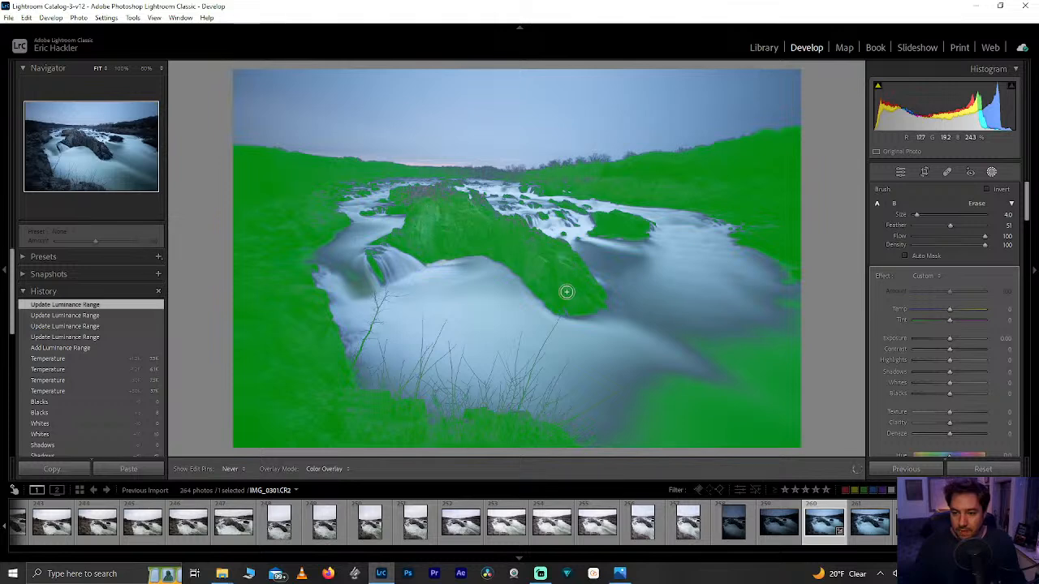
{"action": "mouse_move", "coordinate": [563, 285]}
{"action": "left_mouse_down"}
{"action": "mouse_move", "coordinate": [547, 251]}
{"action": "mouse_move", "coordinate": [497, 222]}
{"action": "left_mouse_up"}
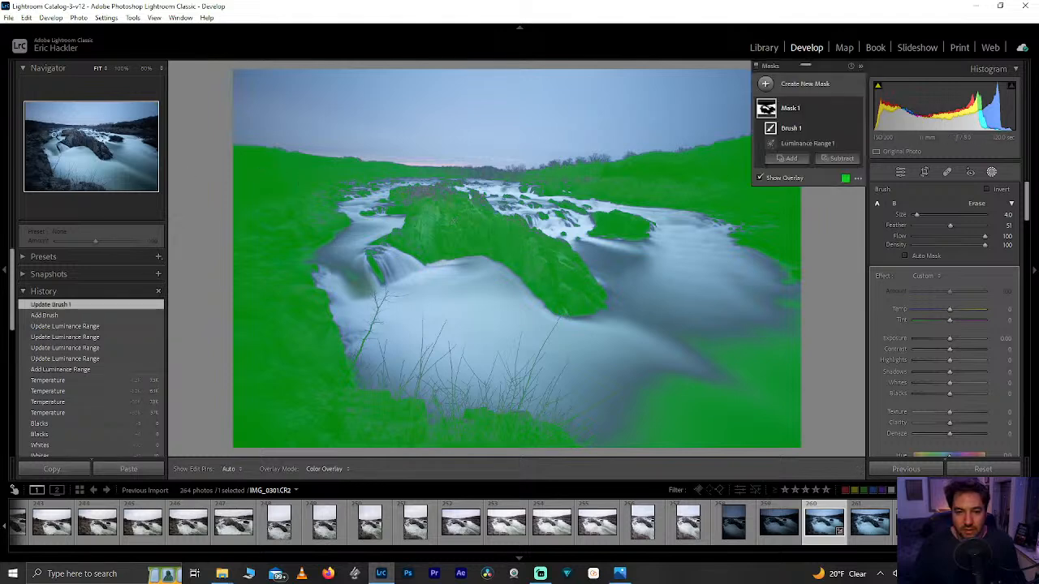
Check the mask overlay on the far bank at 100%, and paint the central rock's uncovered top with a size 10 brush.
{"action": "left_click", "coordinate": [45, 131]}
{"action": "left_click_drag", "start_coordinate": [45, 131], "coordinate": [46, 132]}
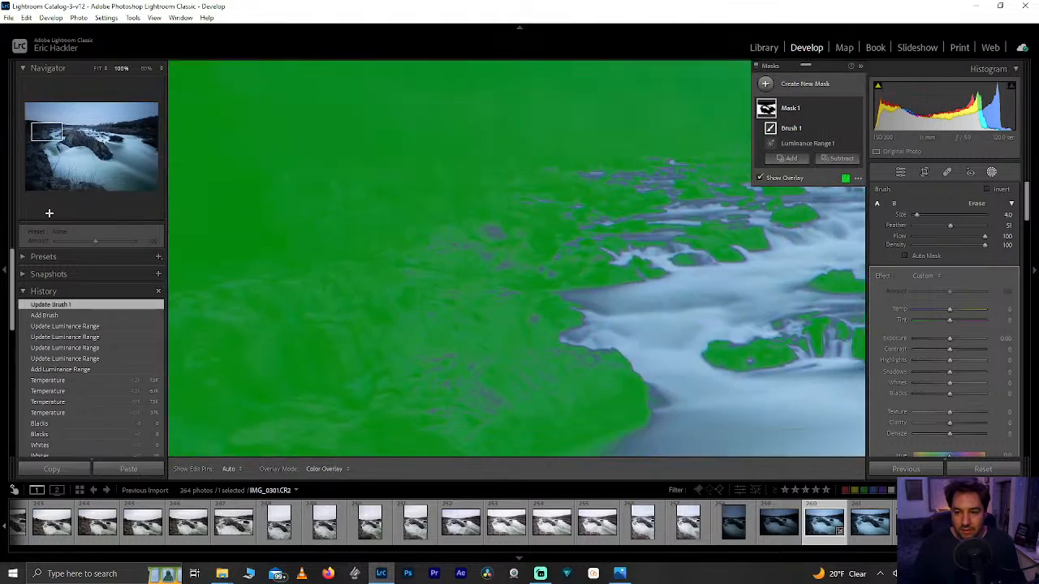
{"action": "left_click", "coordinate": [761, 178]}
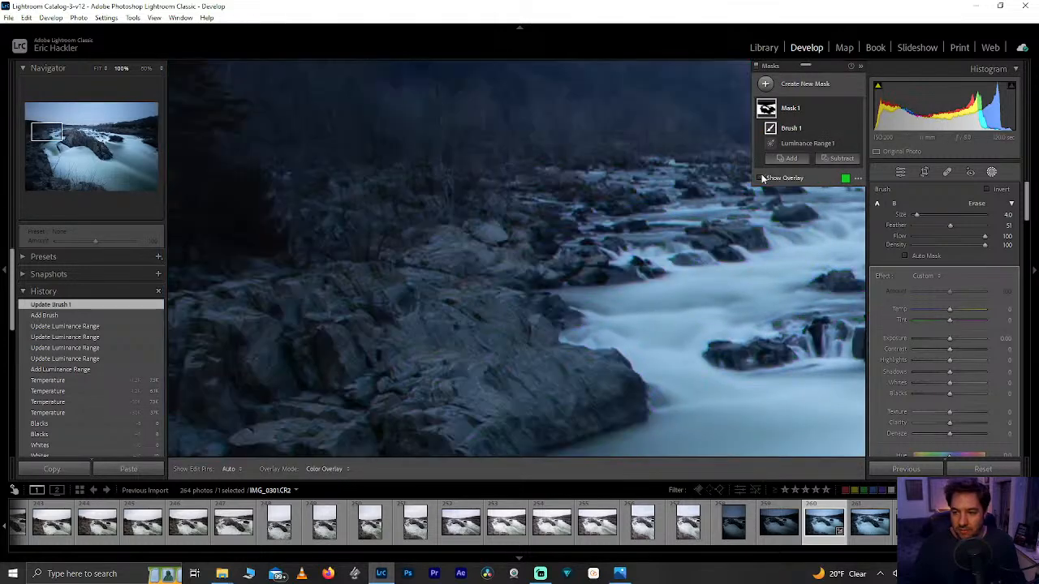
{"action": "left_click", "coordinate": [760, 178]}
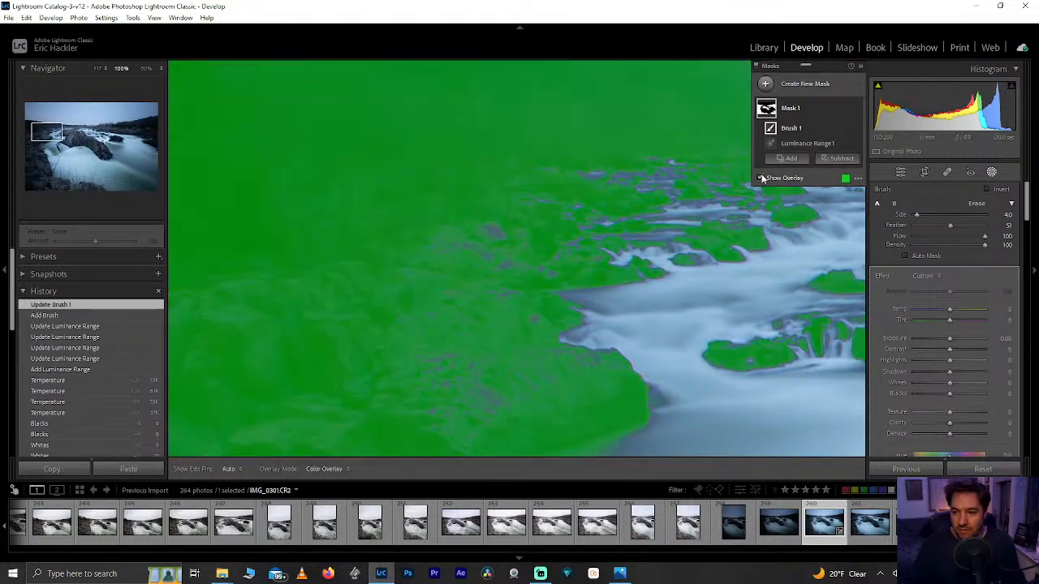
{"action": "left_click", "coordinate": [54, 137]}
{"action": "left_click", "coordinate": [73, 131]}
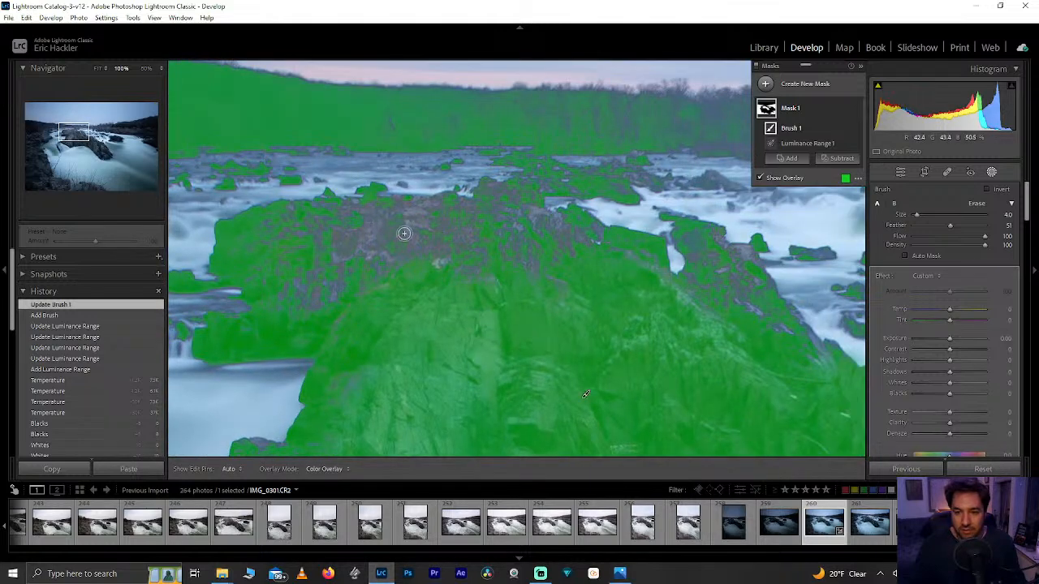
{"action": "key", "text": "h"}
{"action": "key", "text": "bracketright"}
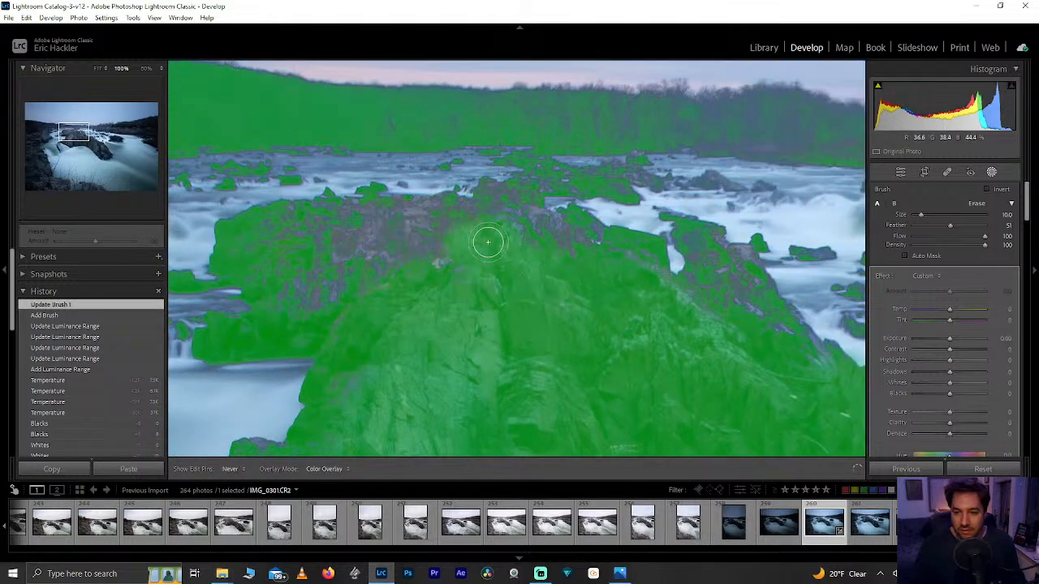
{"action": "mouse_move", "coordinate": [396, 236]}
{"action": "left_mouse_down"}
{"action": "mouse_move", "coordinate": [311, 244]}
{"action": "mouse_move", "coordinate": [333, 259]}
{"action": "mouse_move", "coordinate": [315, 275]}
{"action": "mouse_move", "coordinate": [316, 292]}
{"action": "mouse_move", "coordinate": [380, 290]}
{"action": "mouse_move", "coordinate": [345, 318]}
{"action": "mouse_move", "coordinate": [284, 287]}
{"action": "mouse_move", "coordinate": [266, 230]}
{"action": "mouse_move", "coordinate": [429, 221]}
{"action": "mouse_move", "coordinate": [391, 221]}
{"action": "left_mouse_up"}
{"action": "mouse_move", "coordinate": [311, 226]}
{"action": "left_mouse_down"}
{"action": "mouse_move", "coordinate": [256, 270]}
{"action": "mouse_move", "coordinate": [278, 298]}
{"action": "mouse_move", "coordinate": [316, 310]}
{"action": "mouse_move", "coordinate": [249, 335]}
{"action": "mouse_move", "coordinate": [347, 324]}
{"action": "mouse_move", "coordinate": [354, 394]}
{"action": "mouse_move", "coordinate": [324, 406]}
{"action": "mouse_move", "coordinate": [432, 282]}
{"action": "mouse_move", "coordinate": [418, 264]}
{"action": "mouse_move", "coordinate": [524, 252]}
{"action": "left_mouse_up"}
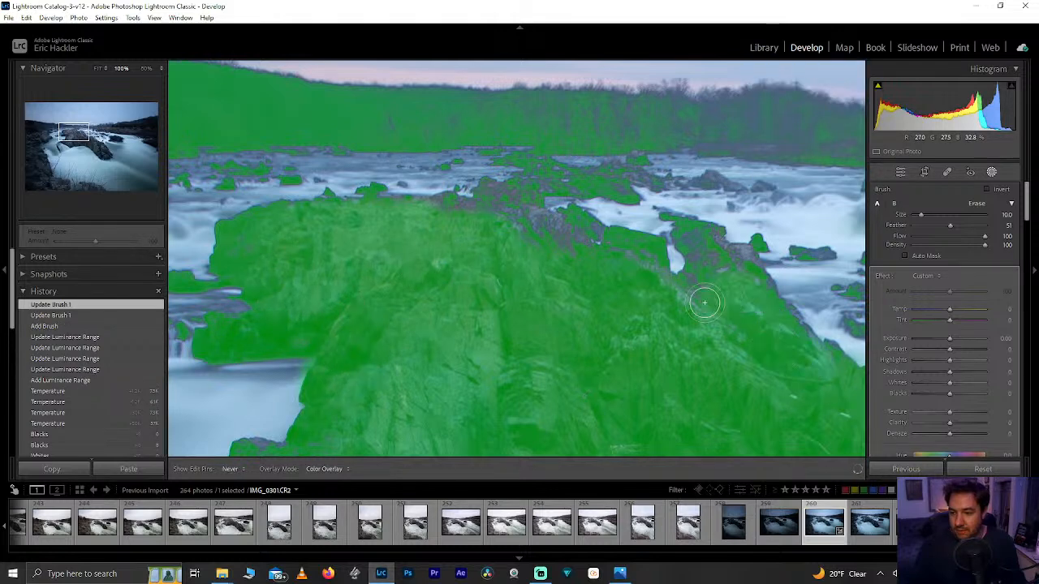
{"action": "mouse_move", "coordinate": [628, 256]}
{"action": "left_mouse_down"}
{"action": "mouse_move", "coordinate": [547, 227]}
{"action": "mouse_move", "coordinate": [482, 225]}
{"action": "mouse_move", "coordinate": [504, 212]}
{"action": "mouse_move", "coordinate": [511, 192]}
{"action": "mouse_move", "coordinate": [479, 219]}
{"action": "mouse_move", "coordinate": [457, 218]}
{"action": "left_mouse_up"}
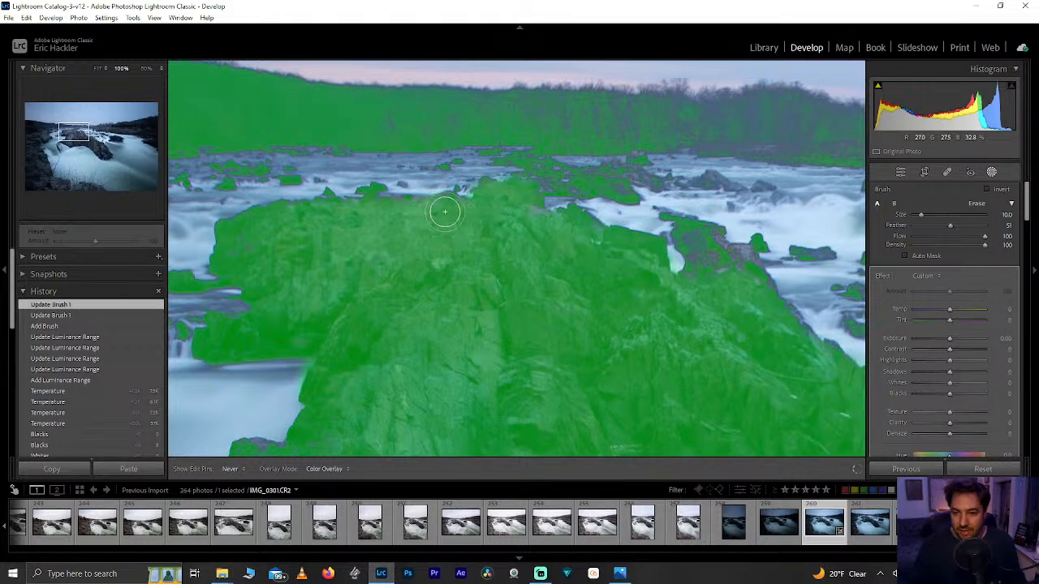
{"action": "left_click_drag", "start_coordinate": [346, 222], "coordinate": [297, 225]}
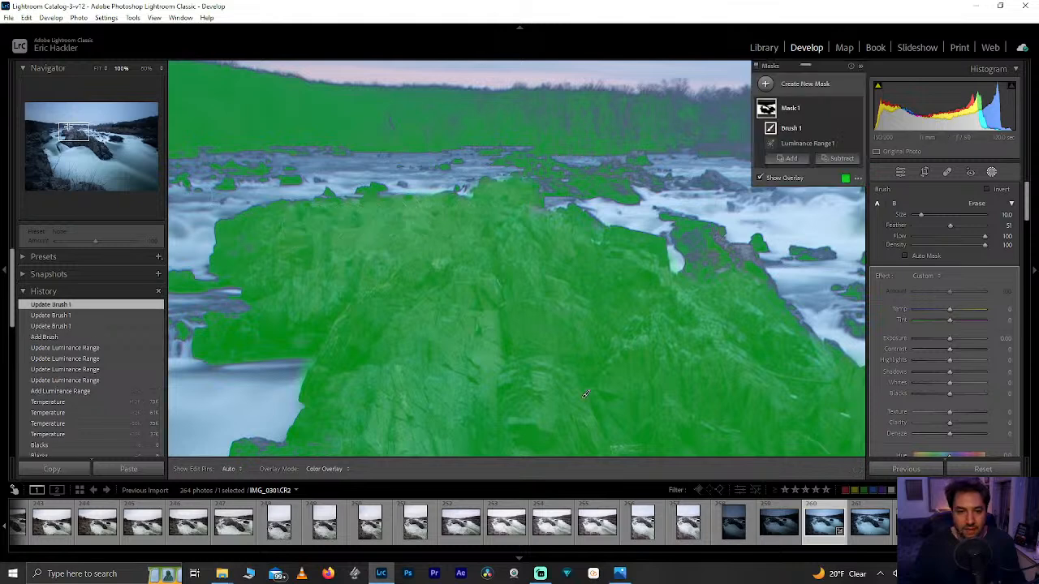
Brush the remaining mask gaps along the central rock's right-hand ridge beside the rapids.
{"action": "left_click", "coordinate": [88, 134]}
{"action": "key", "text": "h"}
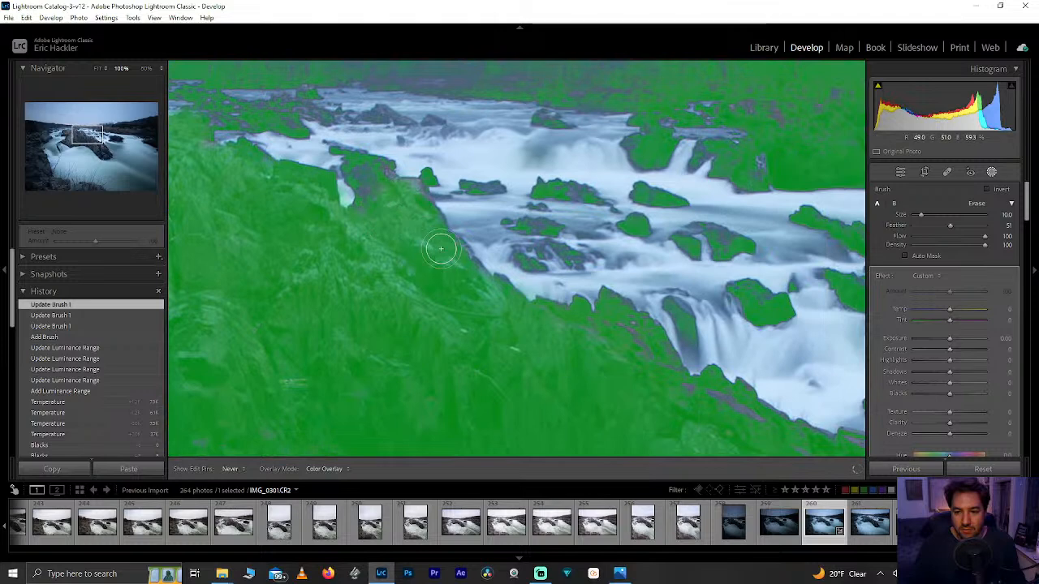
{"action": "mouse_move", "coordinate": [478, 308]}
{"action": "left_mouse_down"}
{"action": "mouse_move", "coordinate": [513, 334]}
{"action": "mouse_move", "coordinate": [608, 354]}
{"action": "left_mouse_up"}
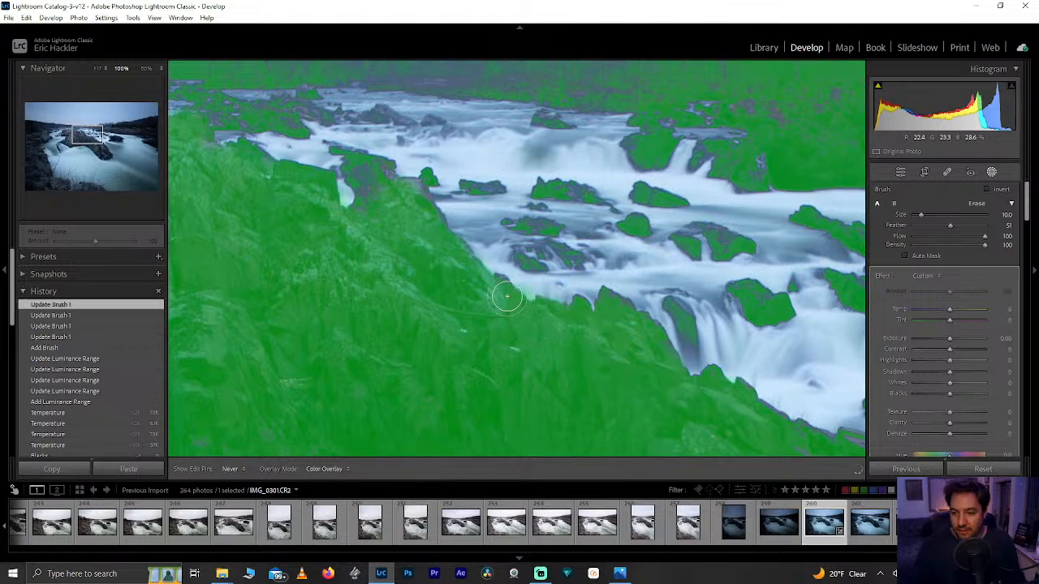
Extend the brushed mask up the central rock's ridge to the small peak beside the rapids, using brush size 6 for finer gaps.
{"action": "left_click_drag", "start_coordinate": [479, 298], "coordinate": [415, 207]}
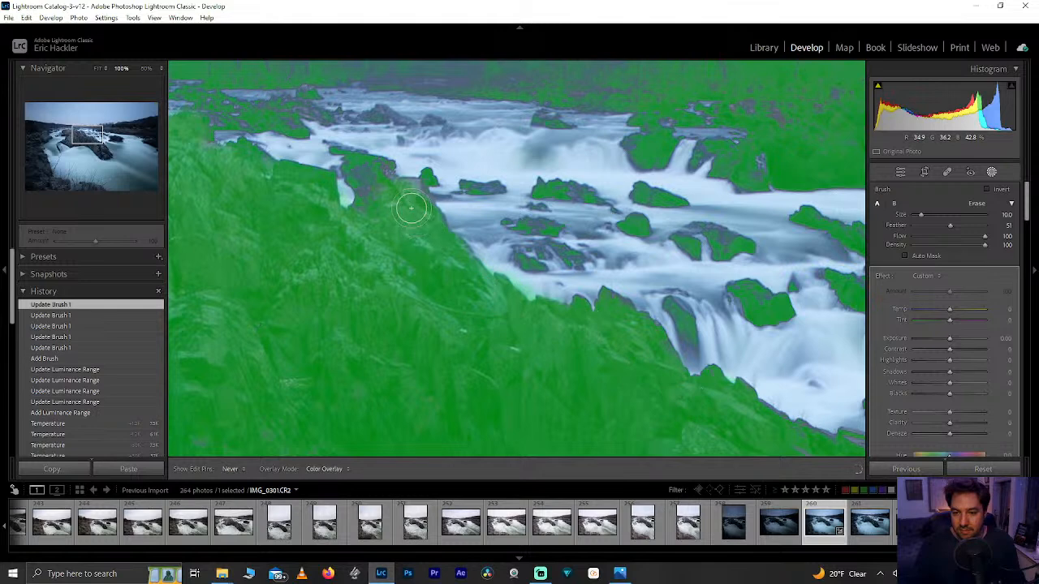
{"action": "left_click", "coordinate": [384, 201]}
{"action": "scroll", "coordinate": [387, 202], "scroll_direction": "down", "scroll_amount": 4}
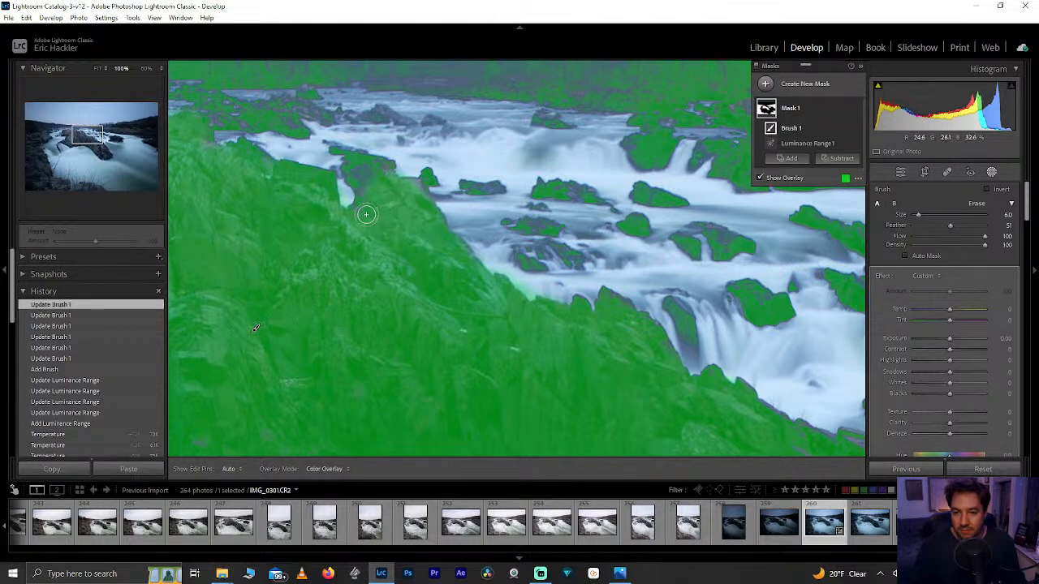
{"action": "key", "text": "h"}
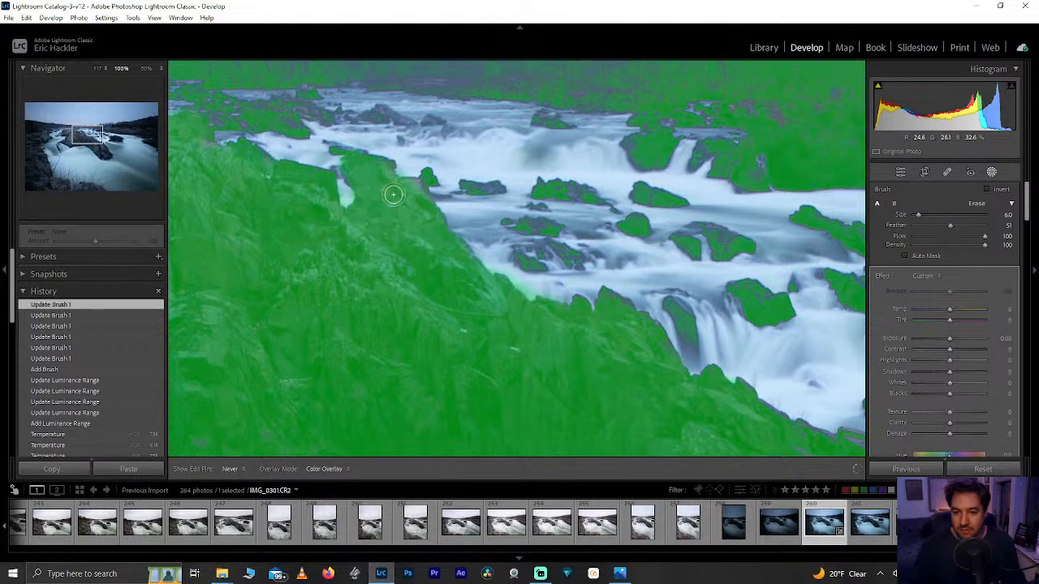
{"action": "left_click", "coordinate": [428, 217]}
{"action": "key", "text": "h"}
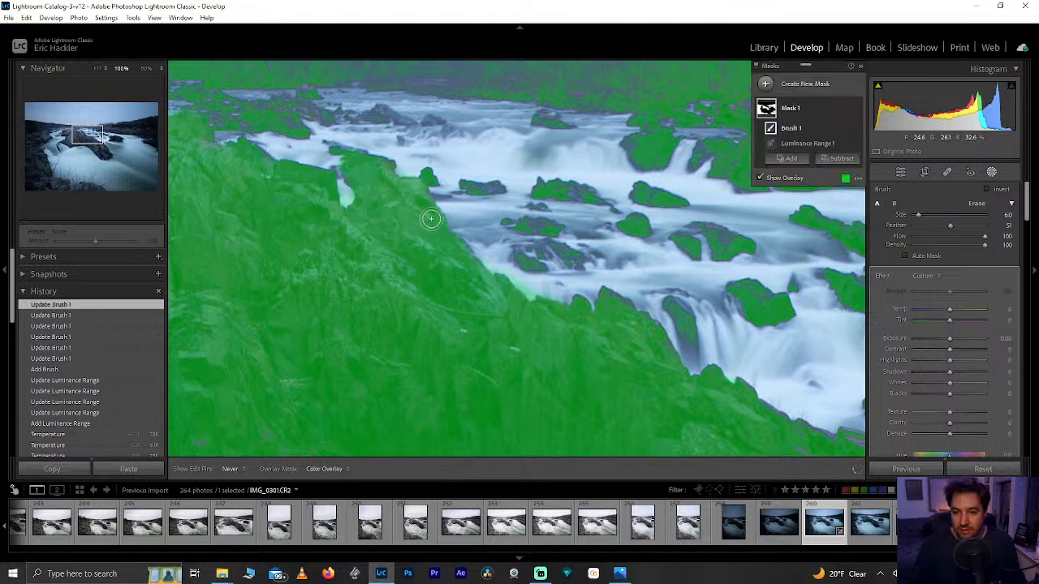
Paint over the remaining mask gaps around the central rock's summit with the size 6 brush.
{"action": "left_click_drag", "start_coordinate": [83, 138], "coordinate": [73, 130]}
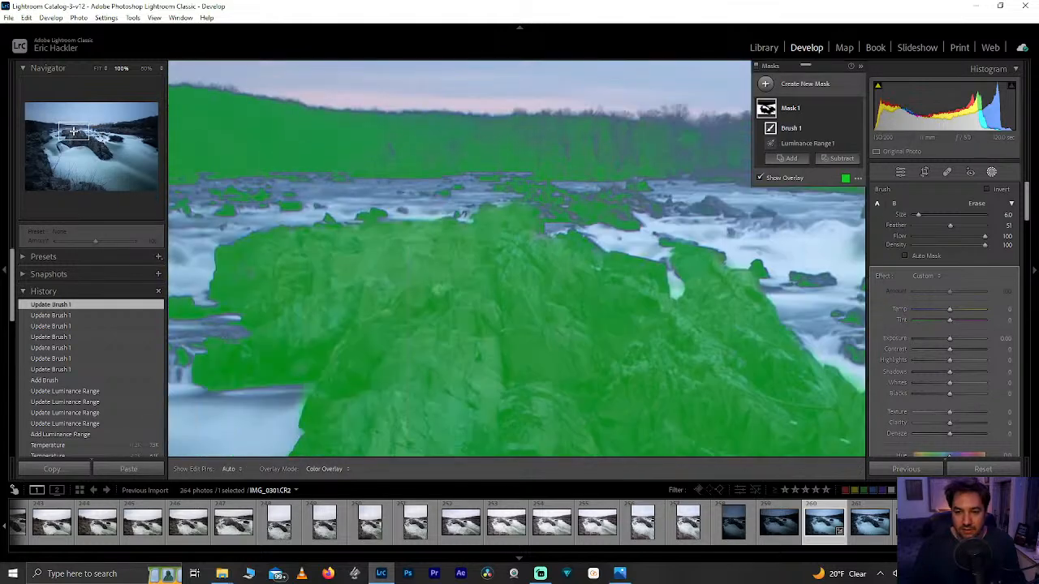
{"action": "left_click_drag", "start_coordinate": [490, 236], "coordinate": [494, 235]}
{"action": "left_click_drag", "start_coordinate": [461, 274], "coordinate": [454, 278]}
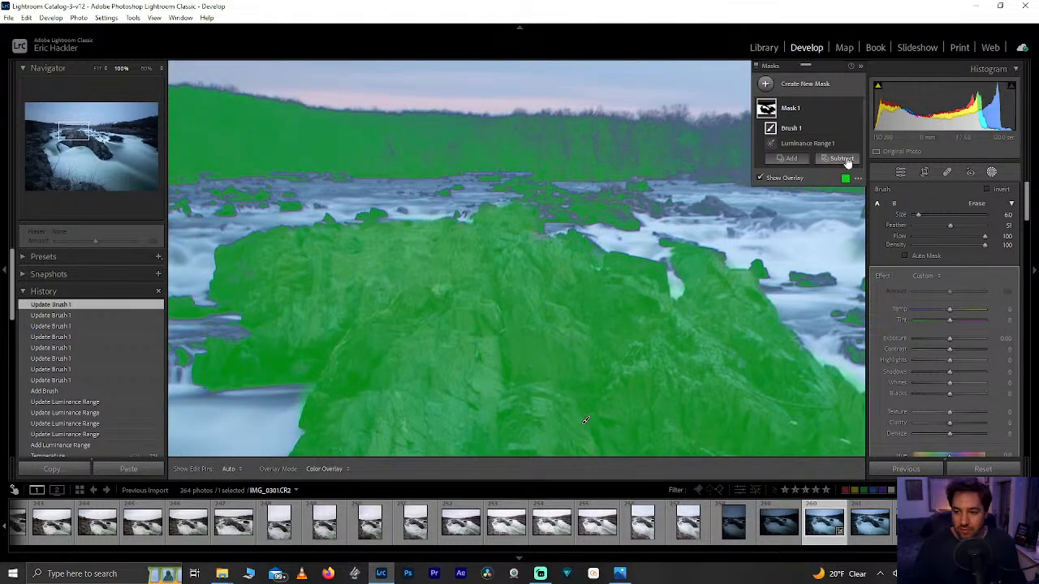
Compare the mask with the bare photo around the rock's summit and the distant rapids by toggling the overlay.
{"action": "left_click", "coordinate": [776, 178]}
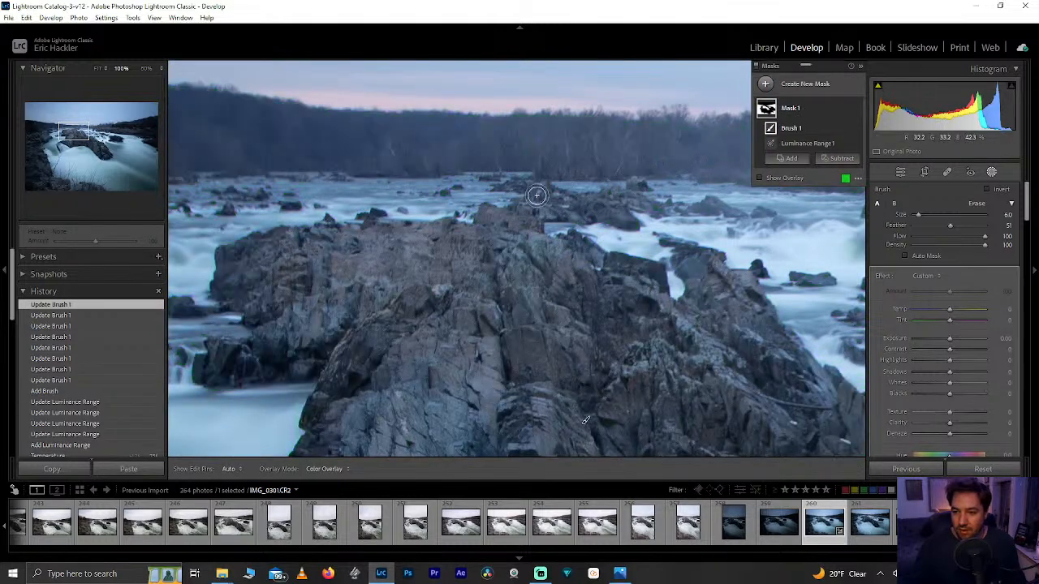
{"action": "left_click", "coordinate": [760, 177]}
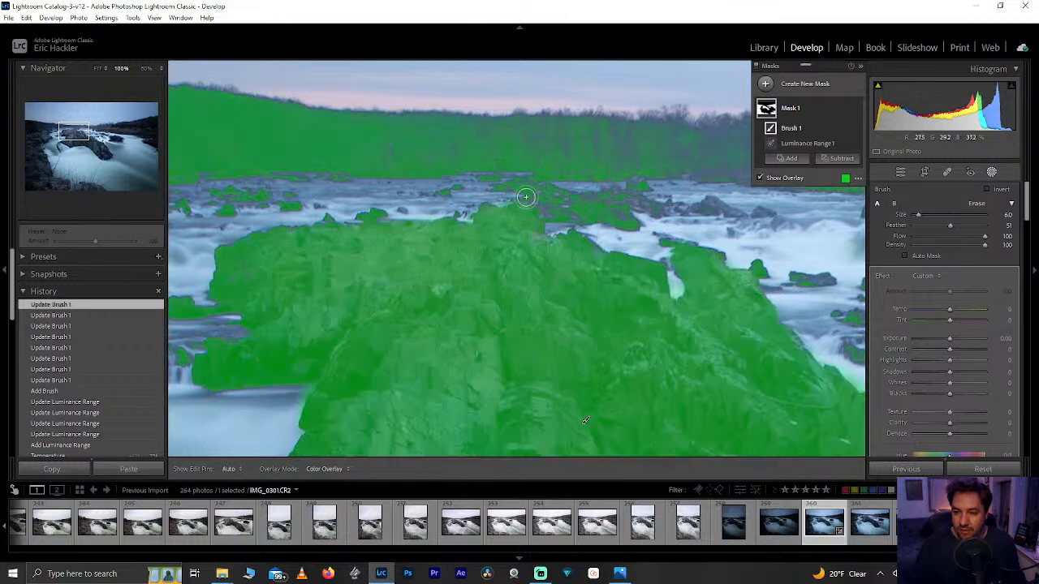
{"action": "mouse_move", "coordinate": [70, 135]}
{"action": "left_mouse_down"}
{"action": "mouse_move", "coordinate": [80, 115]}
{"action": "mouse_move", "coordinate": [83, 130]}
{"action": "left_mouse_up"}
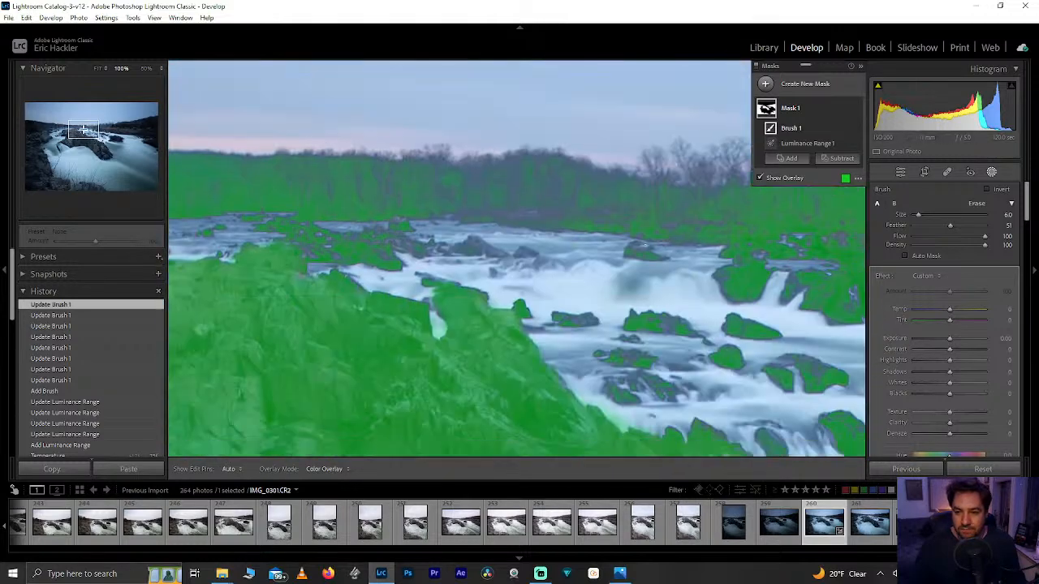
{"action": "left_click", "coordinate": [788, 179]}
{"action": "left_click", "coordinate": [788, 178]}
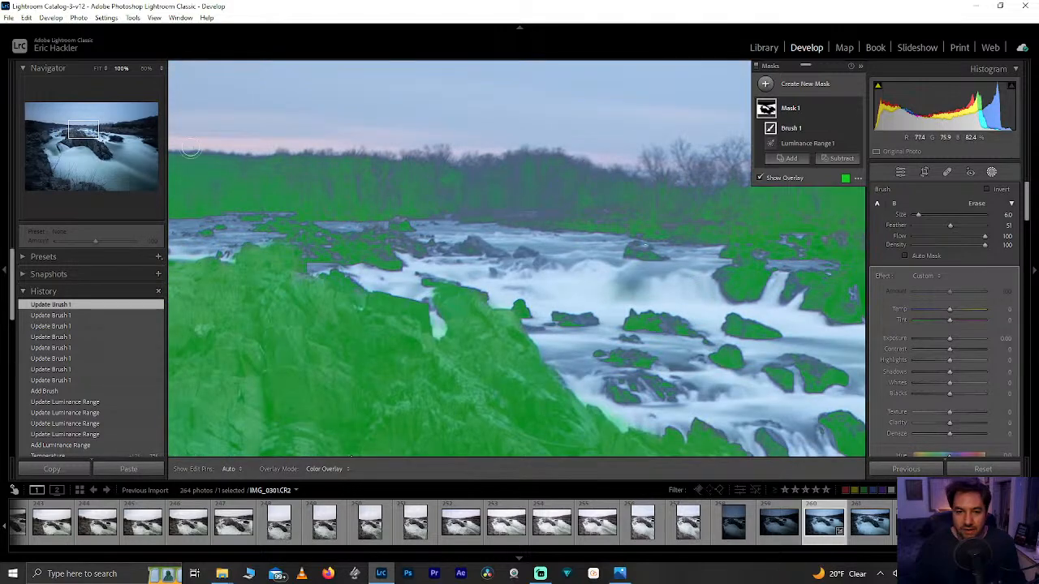
Brush the mask gaps on the central rock's lower face and along its right-hand edge above the water at size 6.
{"action": "left_click_drag", "start_coordinate": [90, 132], "coordinate": [98, 149]}
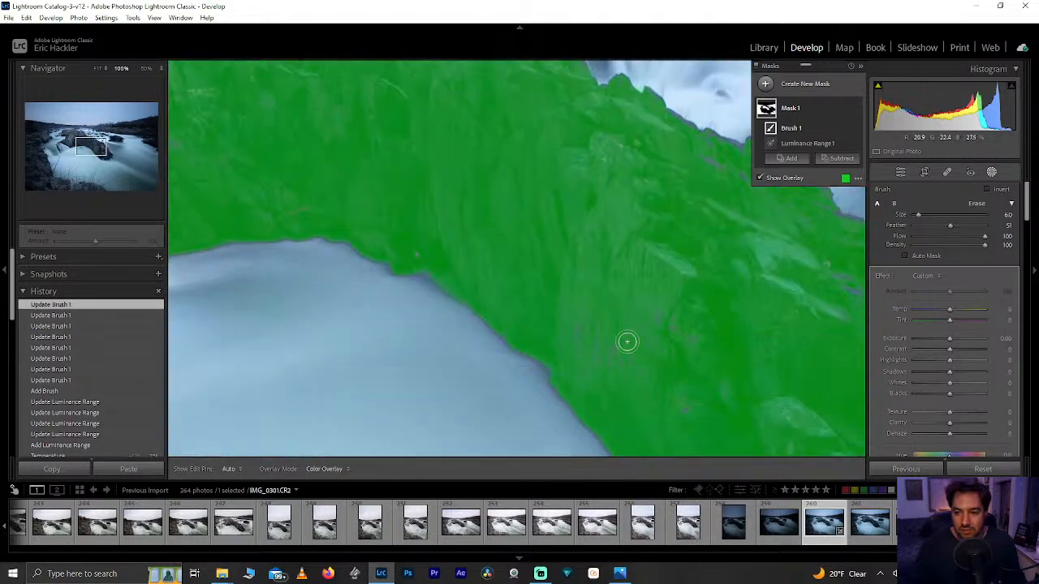
{"action": "key", "text": "h"}
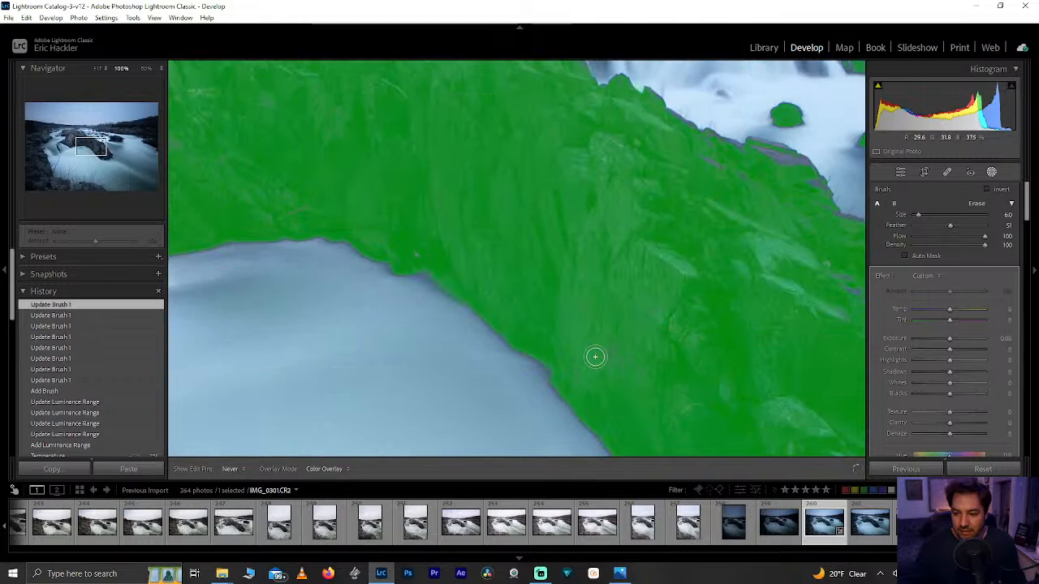
{"action": "key", "text": "h"}
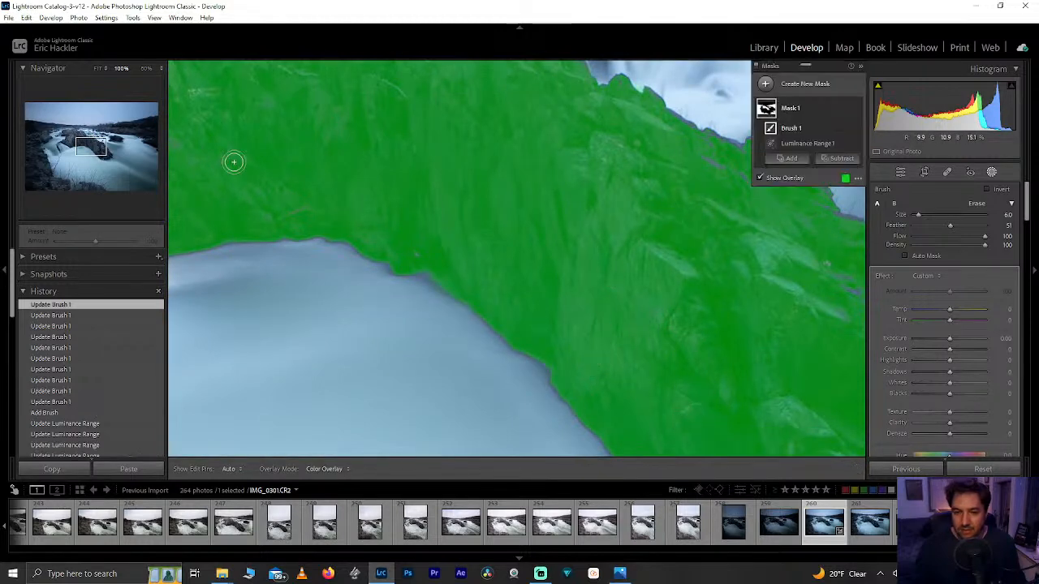
{"action": "left_click_drag", "start_coordinate": [92, 144], "coordinate": [104, 144]}
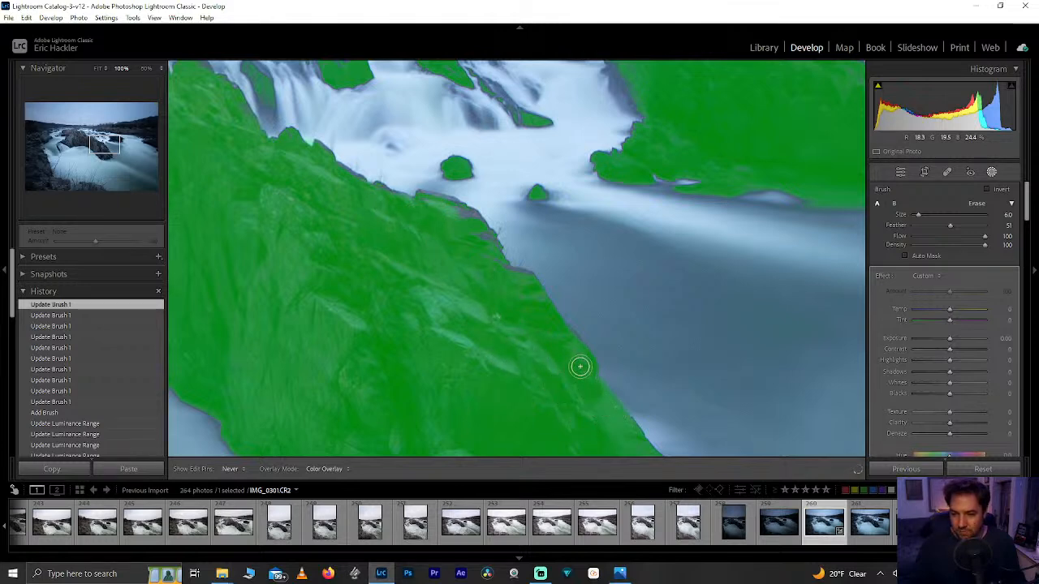
{"action": "mouse_move", "coordinate": [558, 339]}
{"action": "left_mouse_down"}
{"action": "mouse_move", "coordinate": [523, 280]}
{"action": "mouse_move", "coordinate": [484, 270]}
{"action": "mouse_move", "coordinate": [498, 269]}
{"action": "mouse_move", "coordinate": [495, 255]}
{"action": "mouse_move", "coordinate": [467, 223]}
{"action": "mouse_move", "coordinate": [393, 209]}
{"action": "left_mouse_up"}
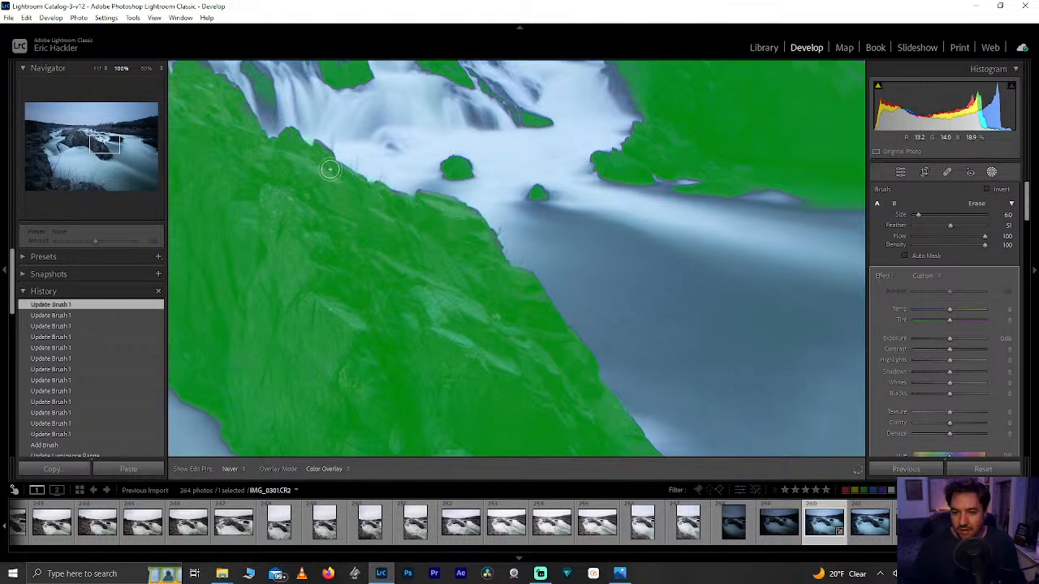
{"action": "left_click_drag", "start_coordinate": [317, 157], "coordinate": [312, 166]}
Paint the mask gaps across the far right bank above the rapids with a size 13 brush.
{"action": "left_click_drag", "start_coordinate": [91, 144], "coordinate": [104, 133]}
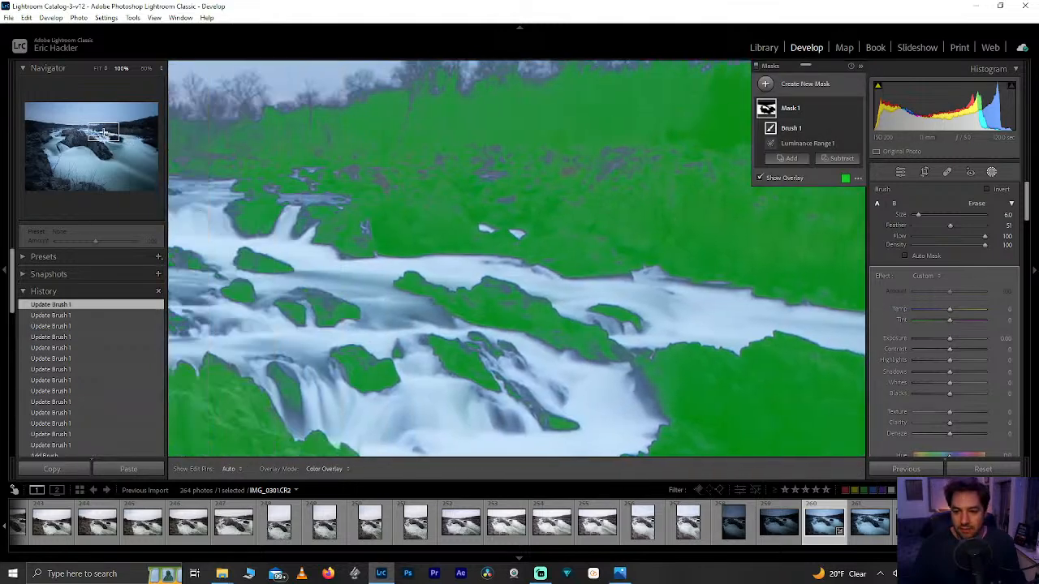
{"action": "left_click", "coordinate": [760, 178]}
{"action": "left_click", "coordinate": [759, 178]}
{"action": "scroll", "coordinate": [640, 171], "scroll_direction": "up", "scroll_amount": 3}
{"action": "key", "text": "h"}
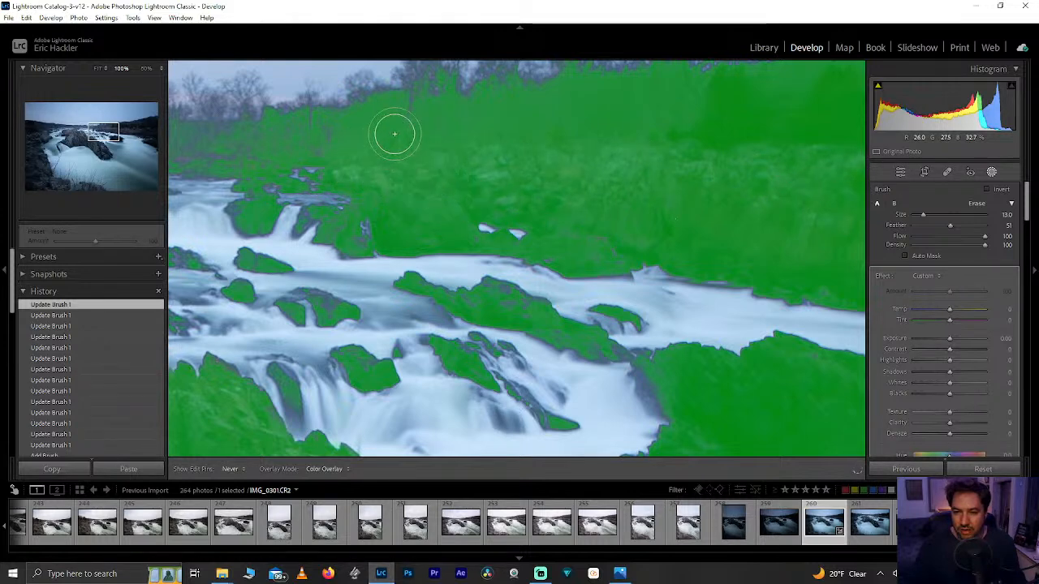
{"action": "key", "text": "h"}
Fill the mask gaps on the small rocks in the middle of the rapids with brush sizes 4 and 3.
{"action": "left_click_drag", "start_coordinate": [92, 131], "coordinate": [93, 146]}
{"action": "left_click", "coordinate": [93, 146]}
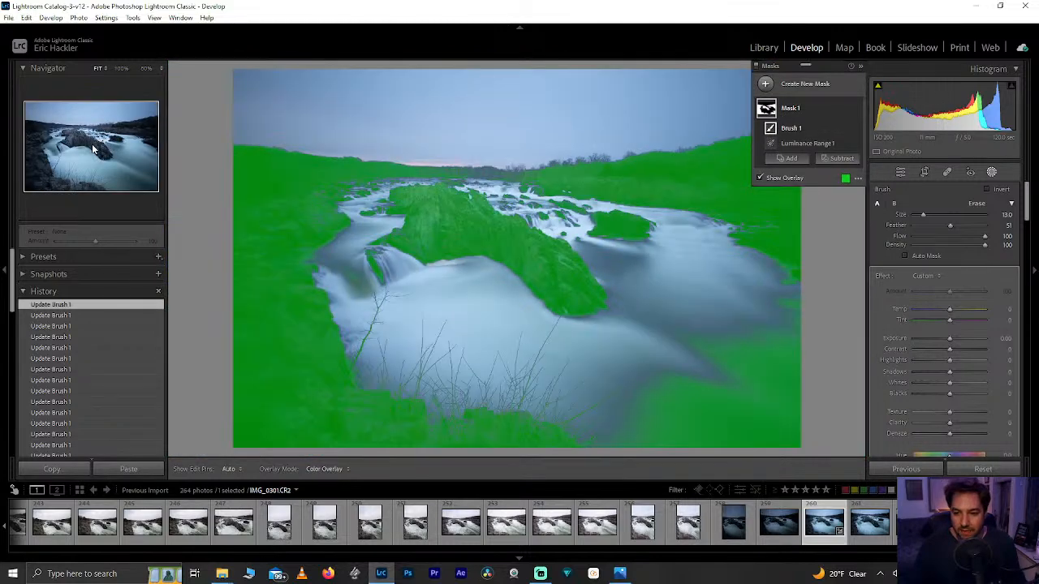
{"action": "left_click_drag", "start_coordinate": [92, 146], "coordinate": [92, 138]}
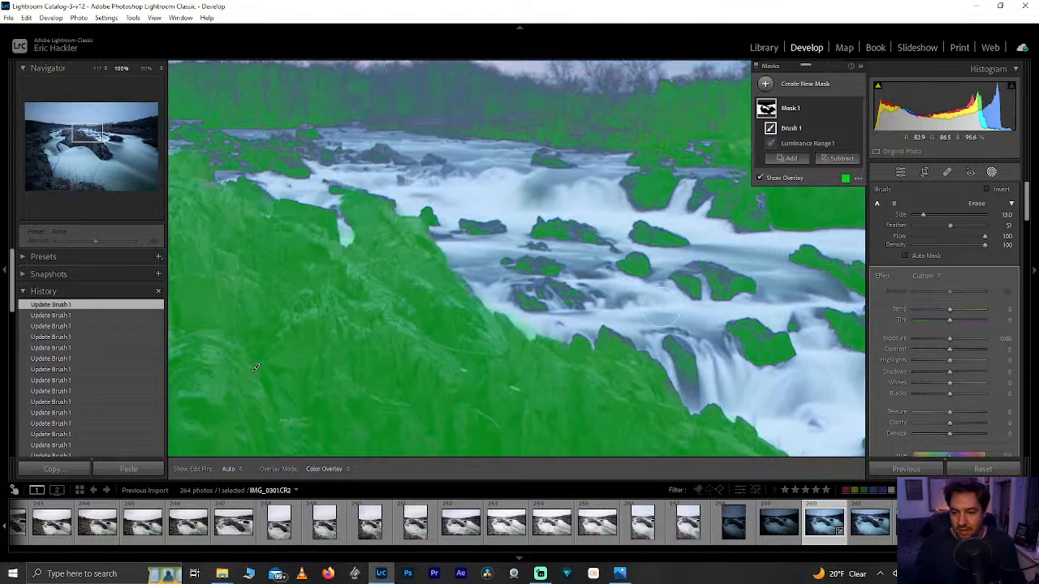
{"action": "scroll", "coordinate": [550, 285], "scroll_direction": "down", "scroll_amount": 3}
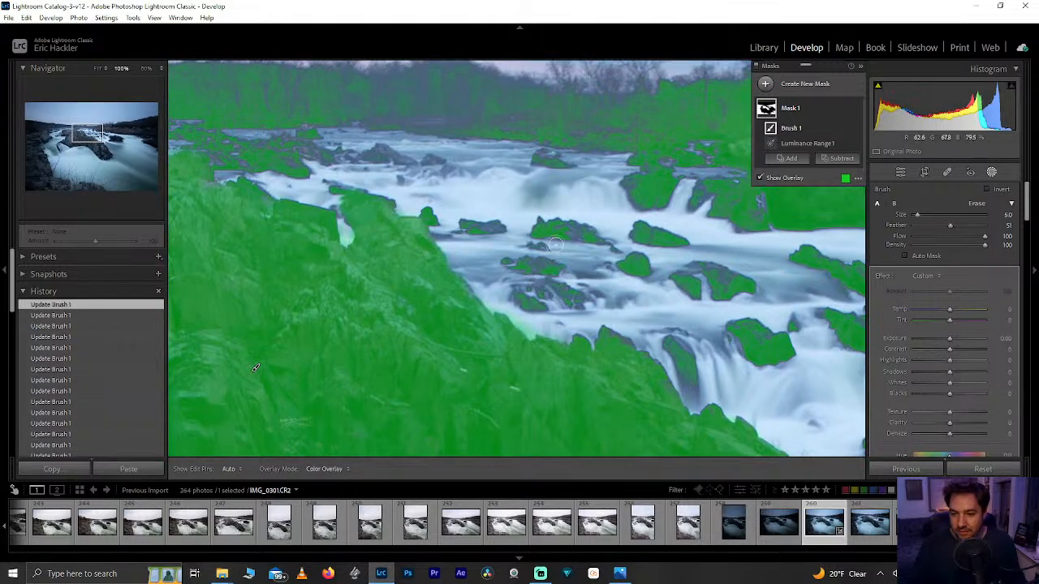
{"action": "key", "text": "h"}
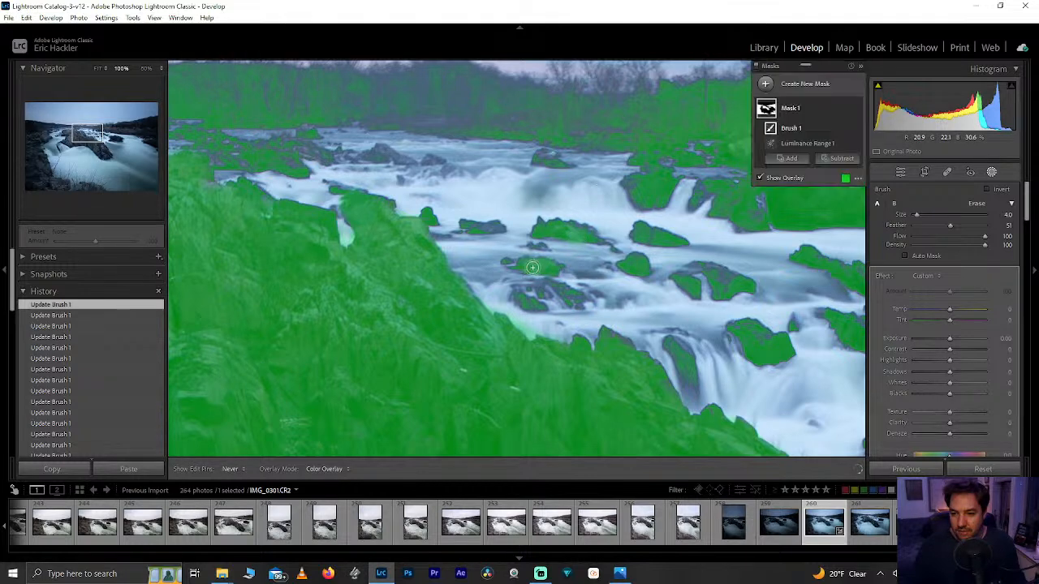
{"action": "key", "text": "h"}
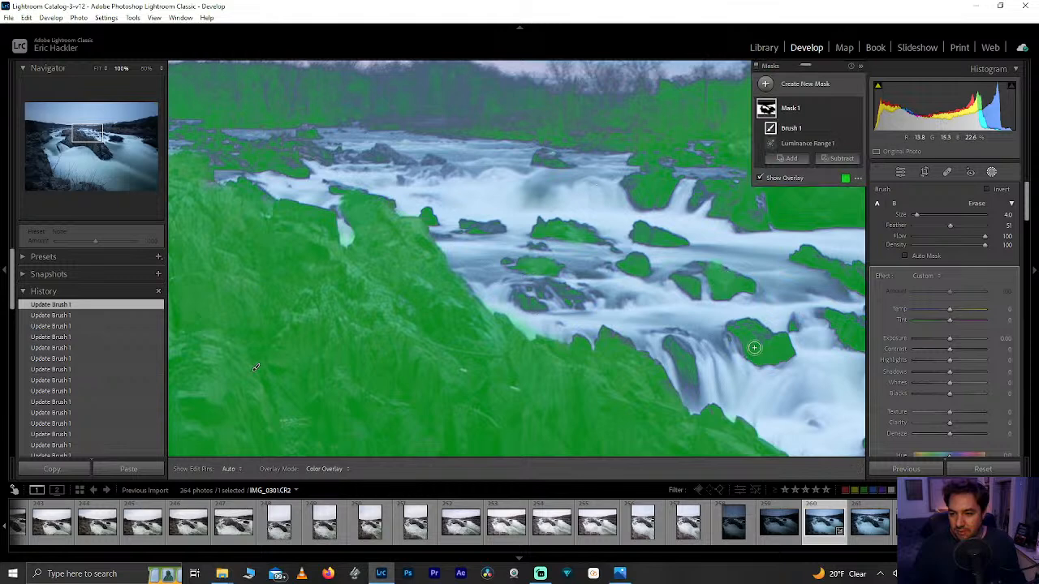
{"action": "key", "text": "h"}
{"action": "key", "text": "h"}
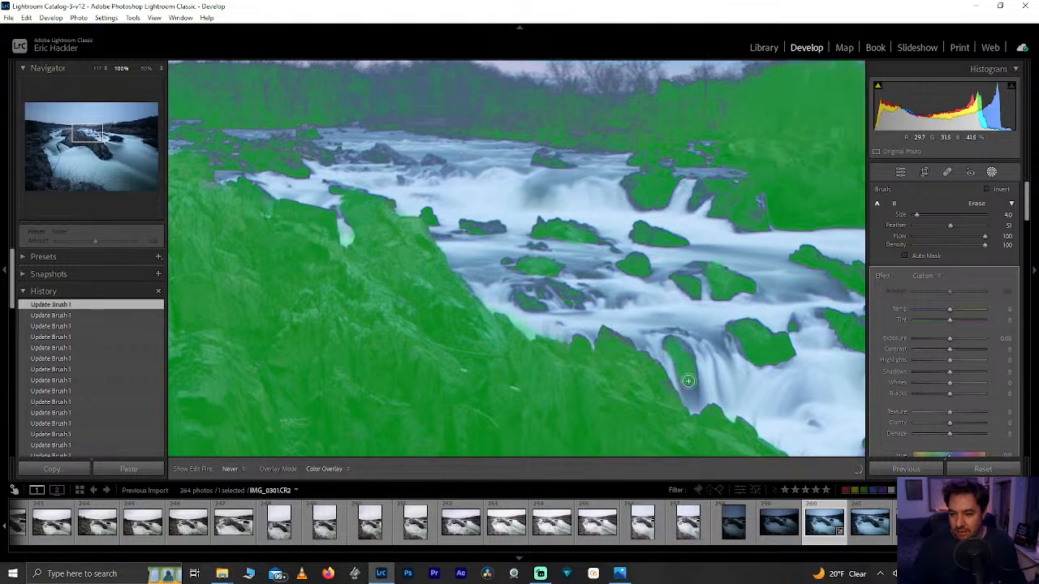
{"action": "key", "text": "h"}
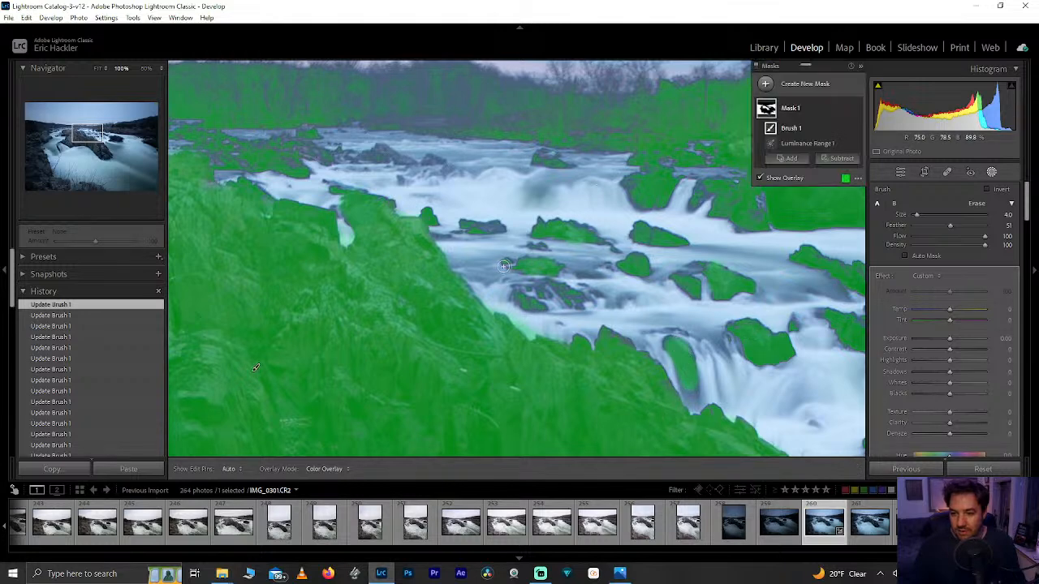
{"action": "key", "text": "h"}
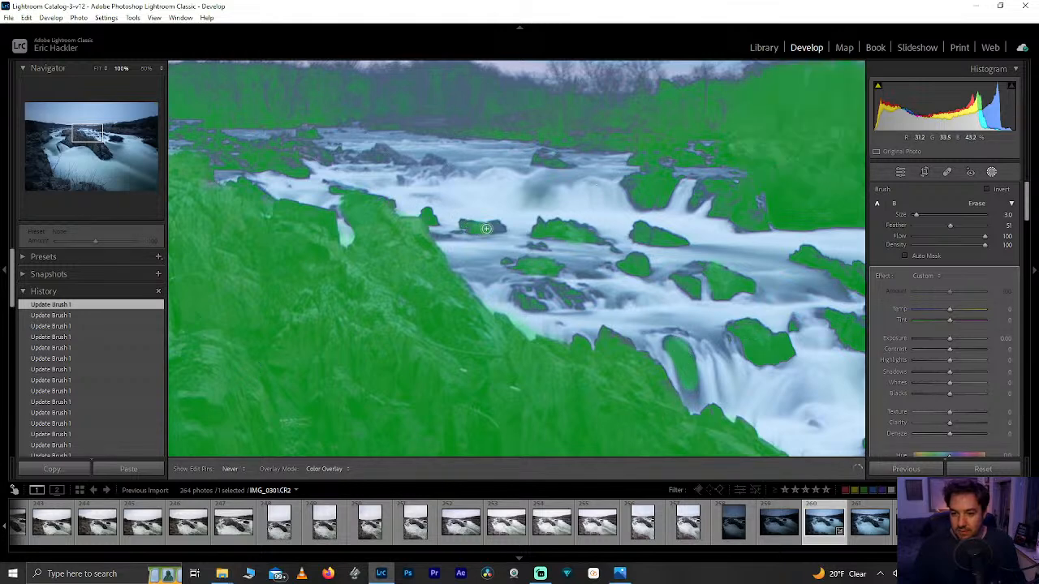
{"action": "key", "text": "h"}
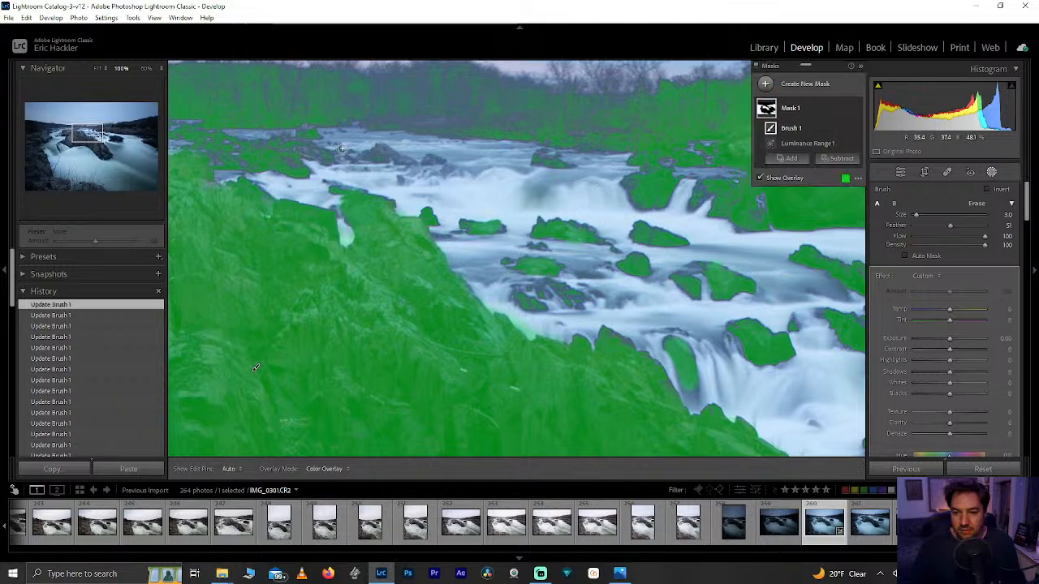
Paint the distant tree line and the right bank behind the rapids into the mask with a size 10 brush.
{"action": "mouse_move", "coordinate": [91, 132]}
{"action": "left_mouse_down"}
{"action": "mouse_move", "coordinate": [118, 128]}
{"action": "mouse_move", "coordinate": [87, 132]}
{"action": "left_mouse_up"}
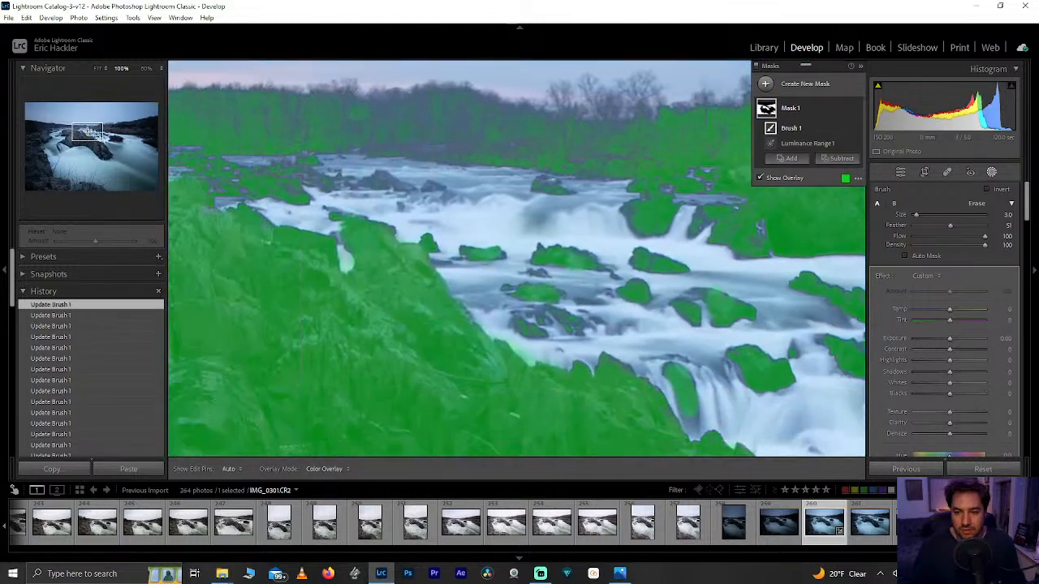
{"action": "scroll", "coordinate": [381, 121], "scroll_direction": "up", "scroll_amount": 4}
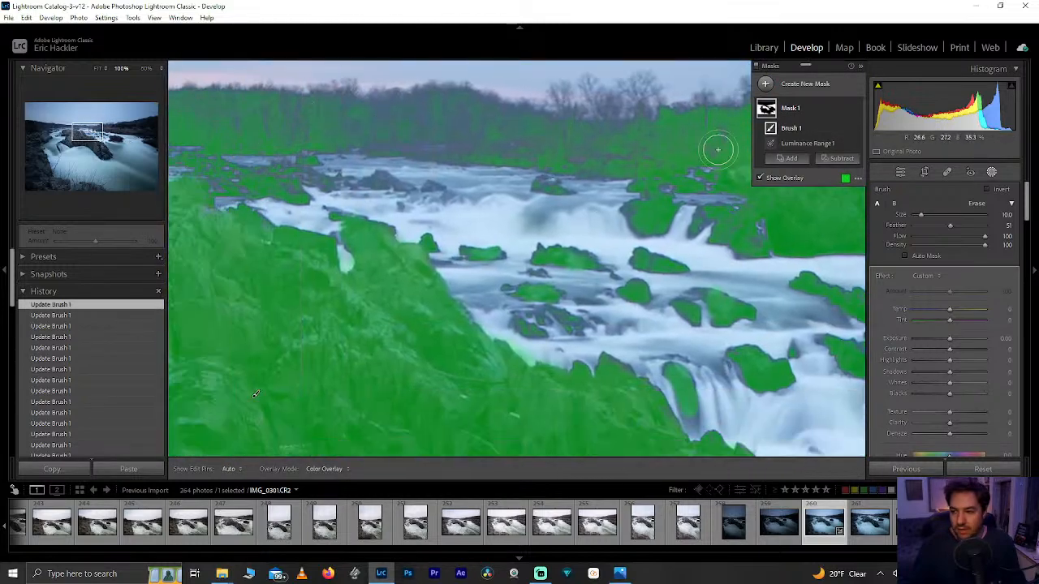
{"action": "key", "text": "h"}
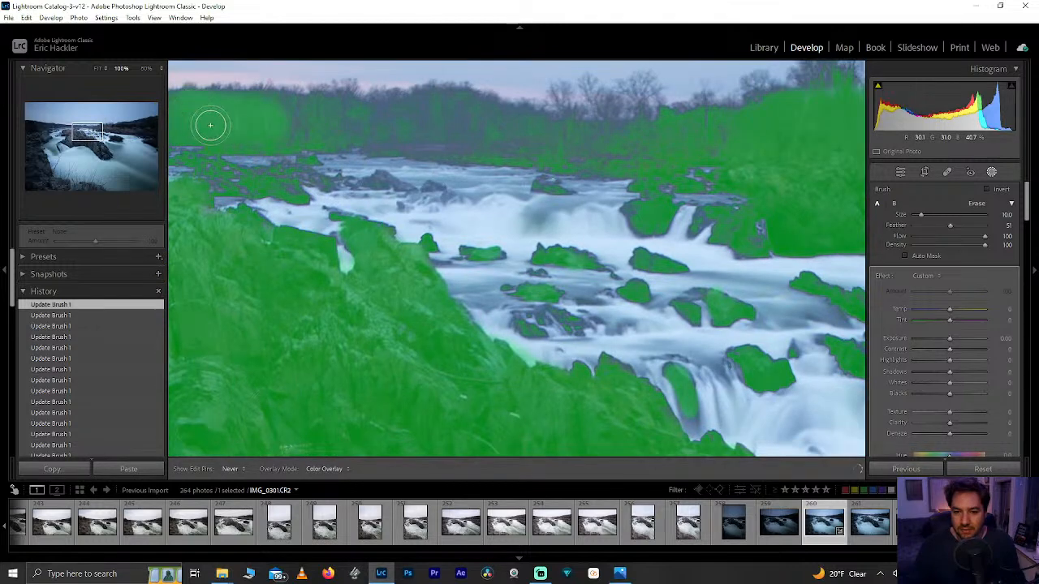
{"action": "mouse_move", "coordinate": [265, 126]}
{"action": "left_mouse_down"}
{"action": "mouse_move", "coordinate": [303, 126]}
{"action": "mouse_move", "coordinate": [280, 116]}
{"action": "mouse_move", "coordinate": [384, 122]}
{"action": "mouse_move", "coordinate": [353, 127]}
{"action": "mouse_move", "coordinate": [435, 107]}
{"action": "mouse_move", "coordinate": [529, 127]}
{"action": "mouse_move", "coordinate": [501, 141]}
{"action": "mouse_move", "coordinate": [384, 133]}
{"action": "left_mouse_up"}
{"action": "mouse_move", "coordinate": [504, 130]}
{"action": "left_mouse_down"}
{"action": "mouse_move", "coordinate": [624, 145]}
{"action": "mouse_move", "coordinate": [569, 143]}
{"action": "left_mouse_up"}
{"action": "mouse_move", "coordinate": [502, 128]}
{"action": "left_mouse_down"}
{"action": "mouse_move", "coordinate": [457, 104]}
{"action": "mouse_move", "coordinate": [442, 109]}
{"action": "left_mouse_up"}
{"action": "mouse_move", "coordinate": [622, 174]}
{"action": "left_mouse_down"}
{"action": "mouse_move", "coordinate": [647, 144]}
{"action": "mouse_move", "coordinate": [758, 137]}
{"action": "left_mouse_up"}
{"action": "key", "text": "z"}
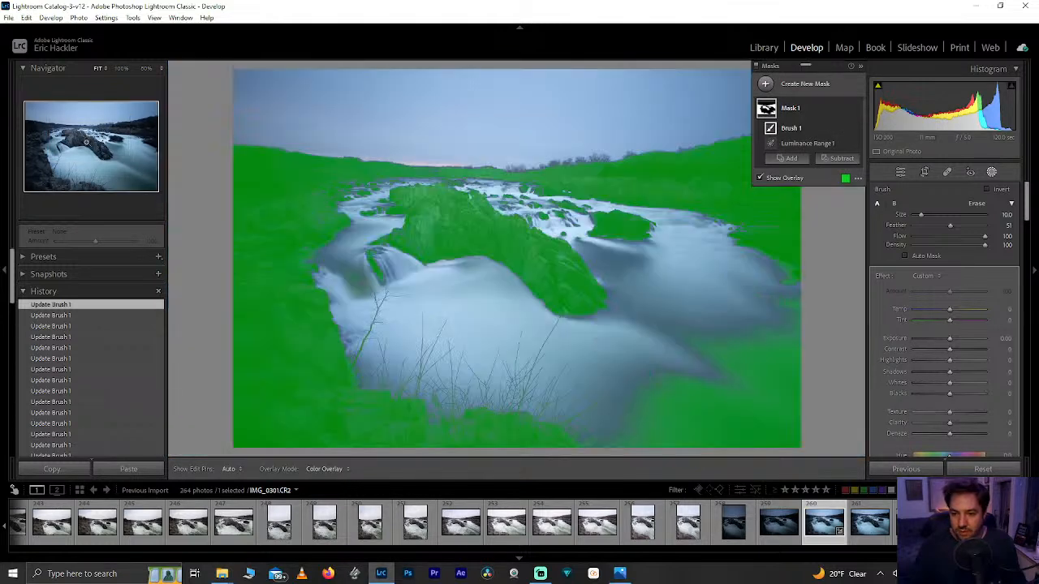
Compare the whole photo with and without the mask overlay to judge which areas the mask covers.
{"action": "left_click", "coordinate": [759, 178]}
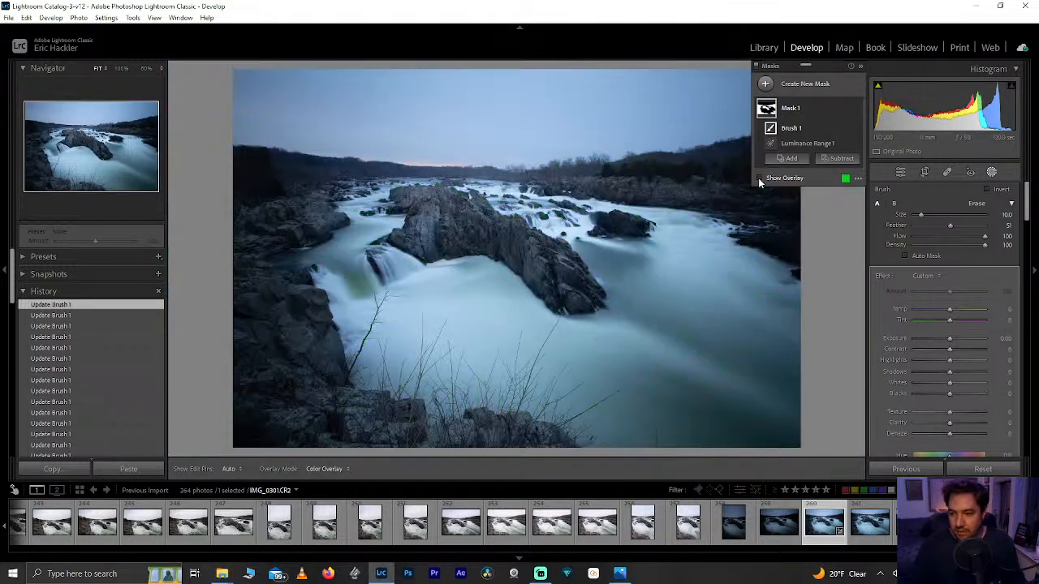
{"action": "left_click", "coordinate": [759, 178]}
{"action": "left_click", "coordinate": [759, 178]}
{"action": "left_click", "coordinate": [759, 178]}
{"action": "left_click", "coordinate": [758, 177]}
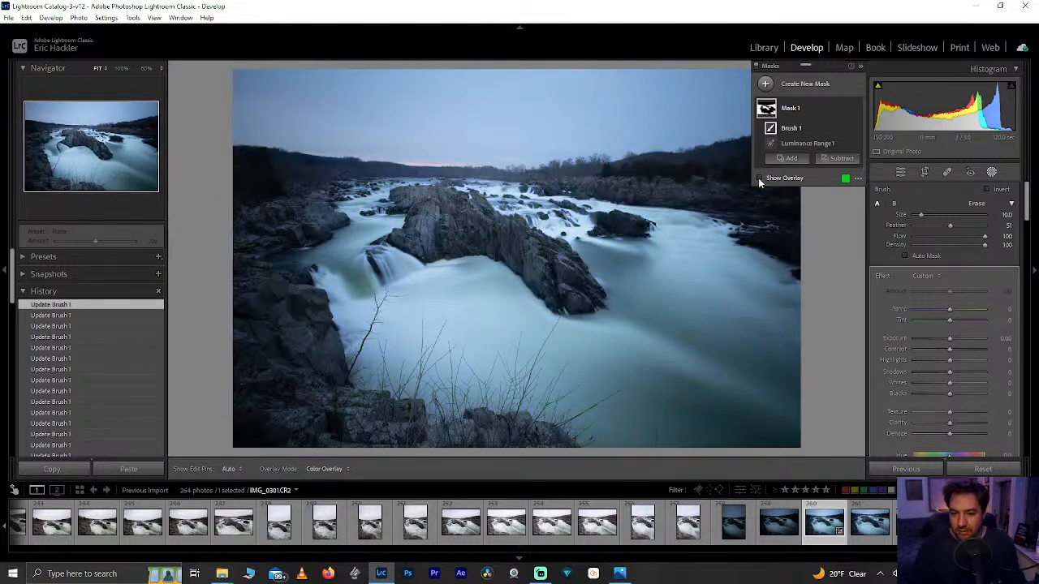
{"action": "left_click", "coordinate": [759, 177]}
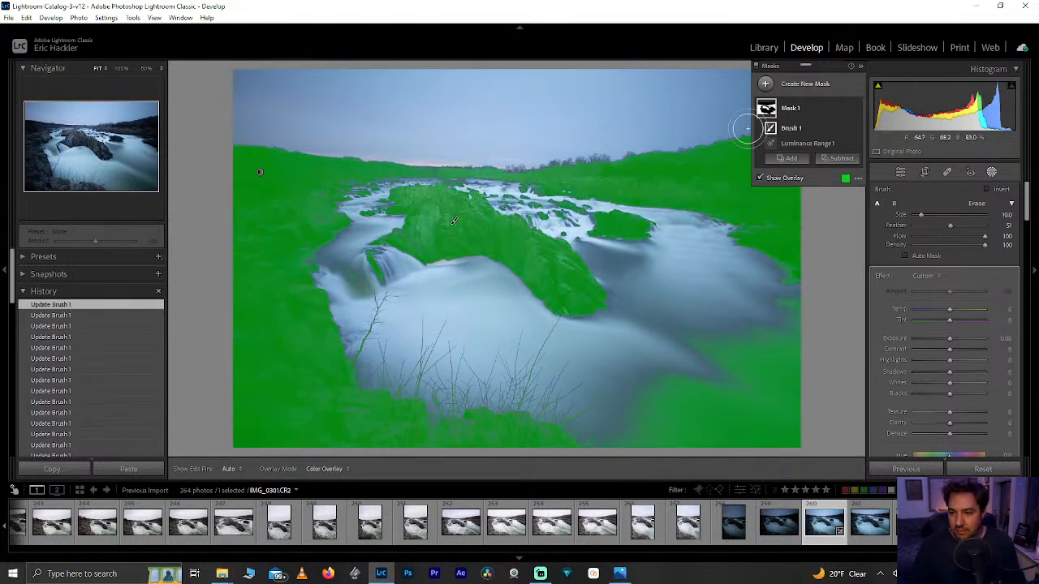
Subtract a size 6 brush from Mask 1 and remove the mask from the water along the photo's right edge.
{"action": "left_click", "coordinate": [840, 158]}
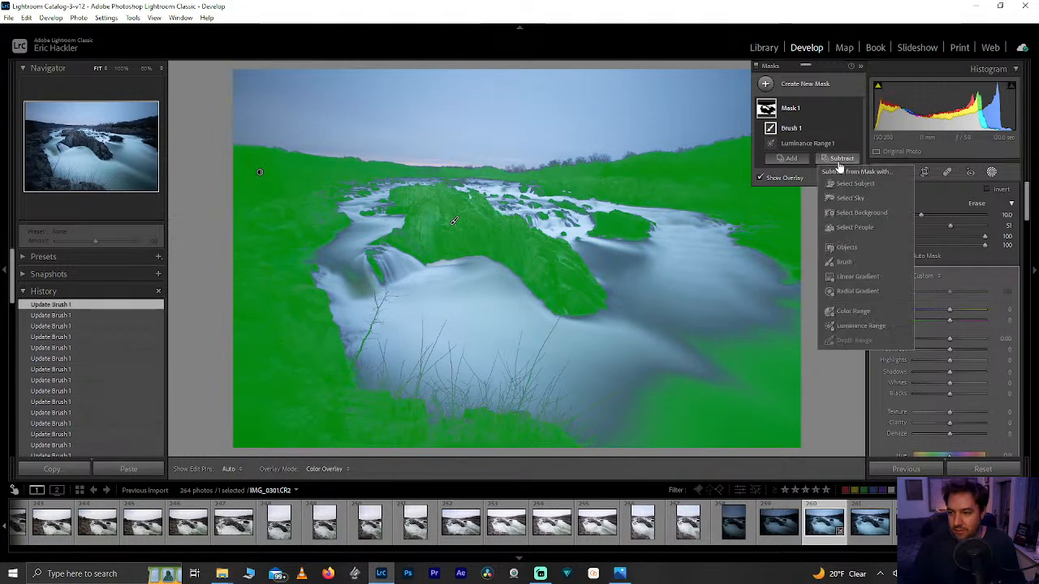
{"action": "left_click", "coordinate": [854, 260]}
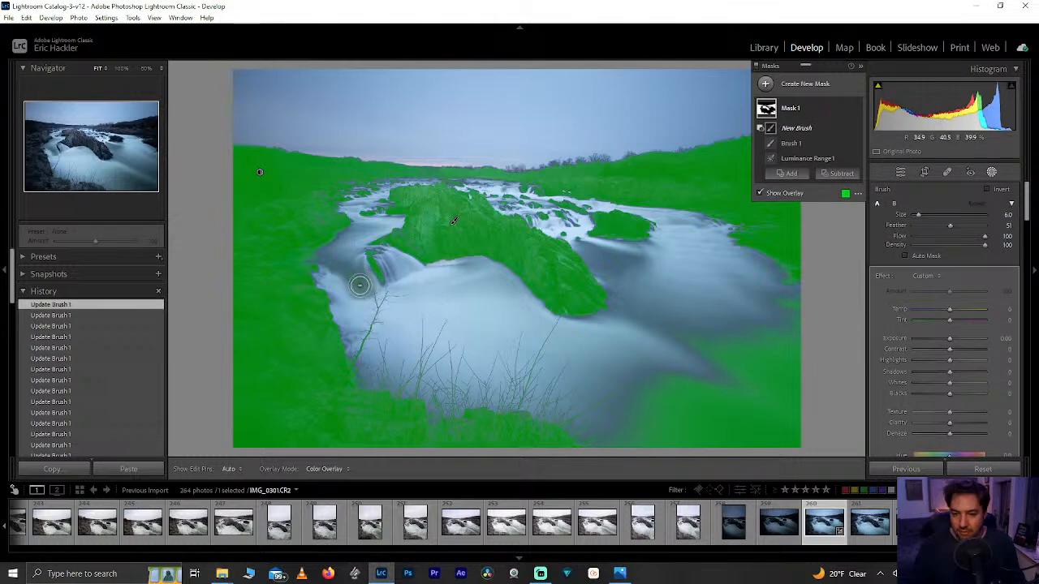
{"action": "key", "text": "h"}
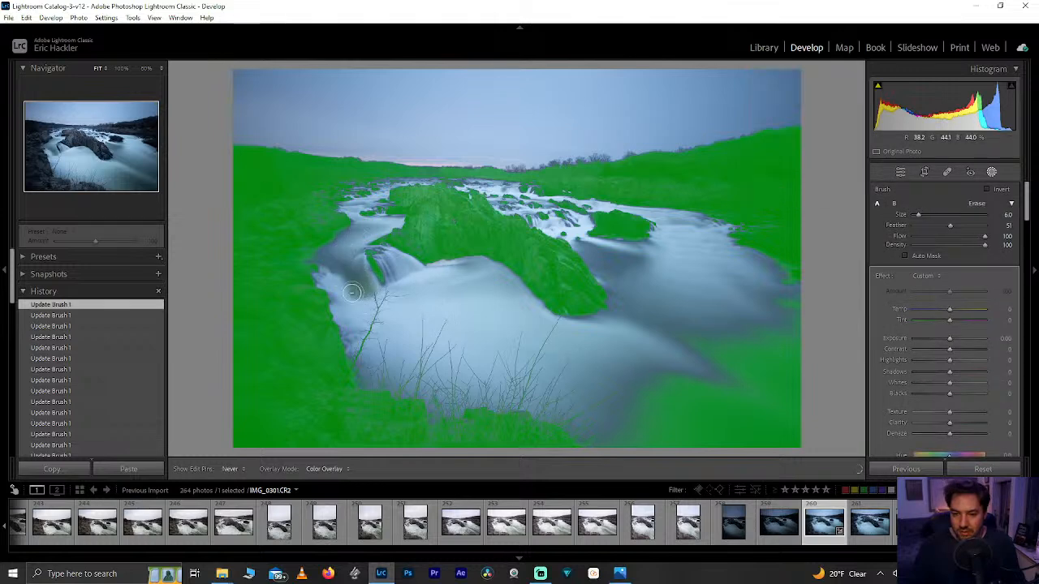
{"action": "key", "text": "h"}
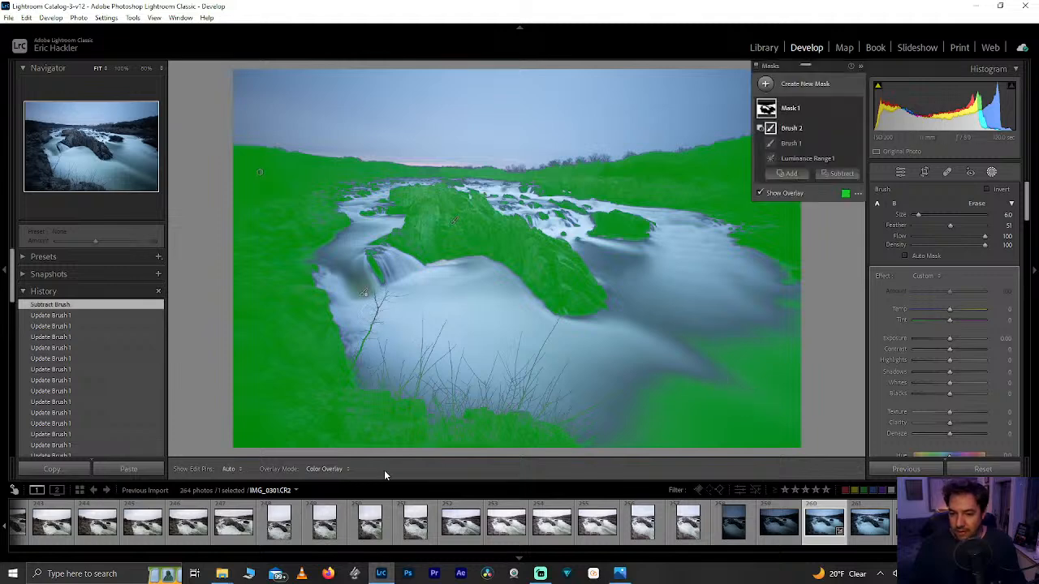
{"action": "left_click", "coordinate": [777, 195]}
{"action": "left_click", "coordinate": [778, 195]}
{"action": "key", "text": "h"}
{"action": "left_click_drag", "start_coordinate": [791, 319], "coordinate": [782, 294]}
{"action": "key", "text": "h"}
{"action": "key", "text": "h"}
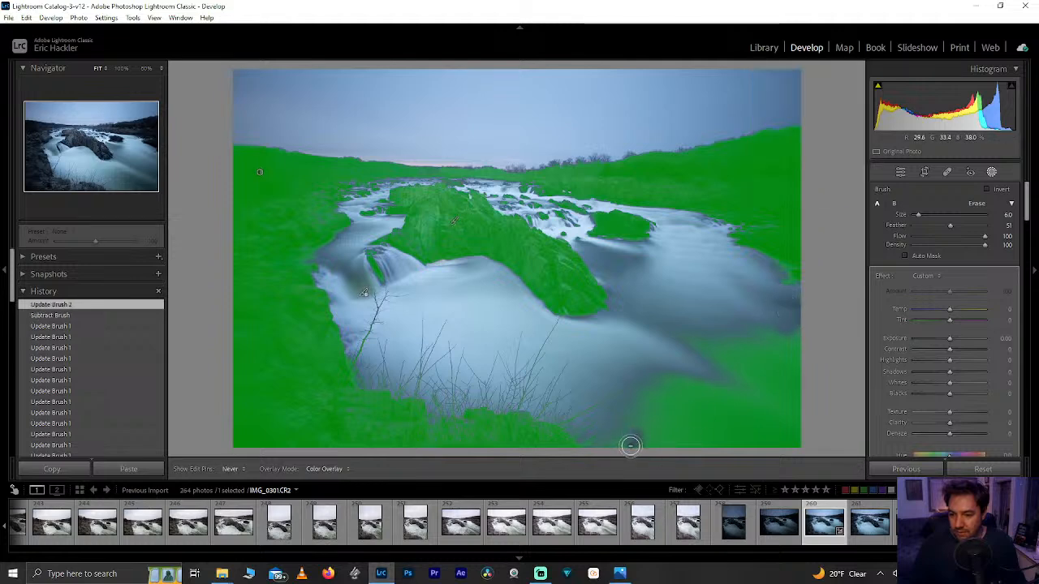
Brush the dark water in the photo's lower-right corner out of Mask 1, enlarging the subtracting brush to size 15.
{"action": "mouse_move", "coordinate": [630, 419]}
{"action": "left_mouse_down"}
{"action": "mouse_move", "coordinate": [648, 441]}
{"action": "mouse_move", "coordinate": [636, 426]}
{"action": "mouse_move", "coordinate": [671, 446]}
{"action": "mouse_move", "coordinate": [803, 442]}
{"action": "mouse_move", "coordinate": [817, 458]}
{"action": "mouse_move", "coordinate": [674, 444]}
{"action": "mouse_move", "coordinate": [725, 438]}
{"action": "mouse_move", "coordinate": [637, 380]}
{"action": "mouse_move", "coordinate": [629, 413]}
{"action": "mouse_move", "coordinate": [704, 427]}
{"action": "mouse_move", "coordinate": [685, 409]}
{"action": "mouse_move", "coordinate": [652, 406]}
{"action": "mouse_move", "coordinate": [684, 354]}
{"action": "mouse_move", "coordinate": [747, 420]}
{"action": "mouse_move", "coordinate": [728, 346]}
{"action": "mouse_move", "coordinate": [713, 343]}
{"action": "mouse_move", "coordinate": [780, 334]}
{"action": "mouse_move", "coordinate": [792, 367]}
{"action": "mouse_move", "coordinate": [803, 358]}
{"action": "mouse_move", "coordinate": [771, 435]}
{"action": "mouse_move", "coordinate": [796, 341]}
{"action": "left_mouse_up"}
{"action": "scroll", "coordinate": [692, 426], "scroll_direction": "up", "scroll_amount": 4}
{"action": "key", "text": "h"}
{"action": "mouse_move", "coordinate": [682, 410]}
{"action": "left_mouse_down"}
{"action": "mouse_move", "coordinate": [718, 450]}
{"action": "mouse_move", "coordinate": [744, 418]}
{"action": "mouse_move", "coordinate": [737, 400]}
{"action": "left_mouse_up"}
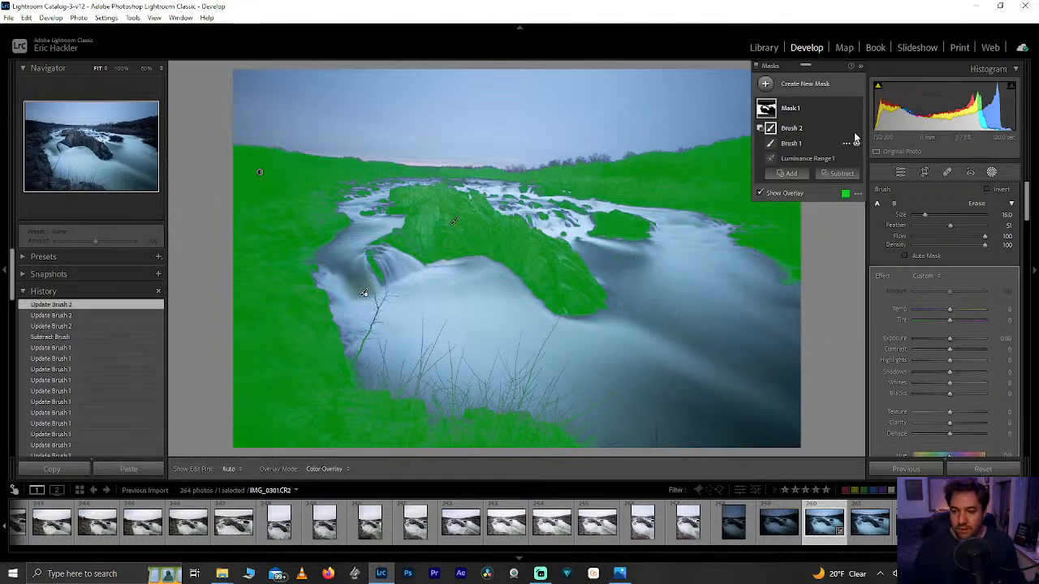
Create an inverted duplicate of Mask 1 to cover the water and sky.
{"action": "left_click", "coordinate": [847, 110]}
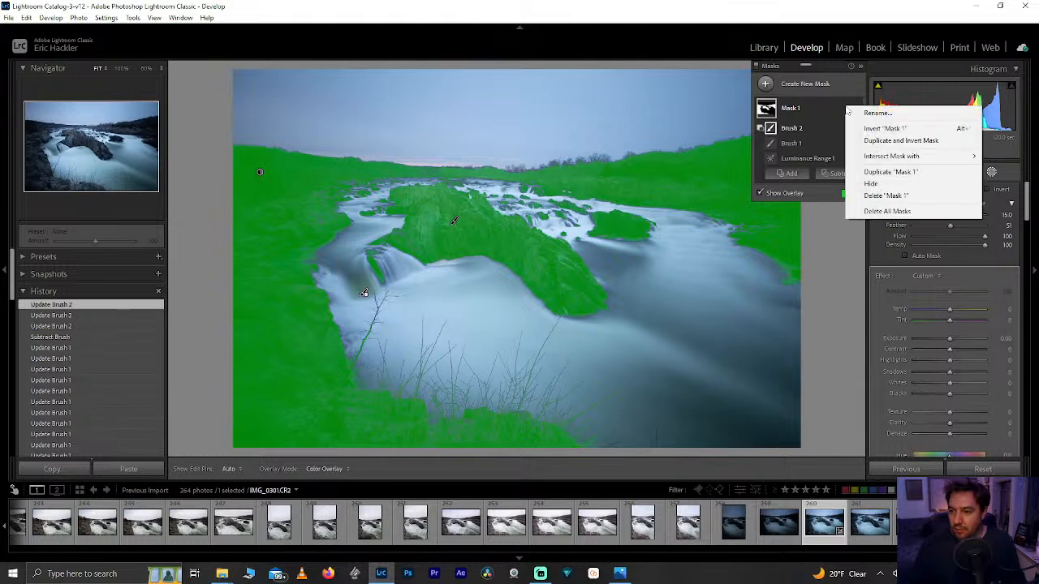
{"action": "left_click", "coordinate": [882, 142]}
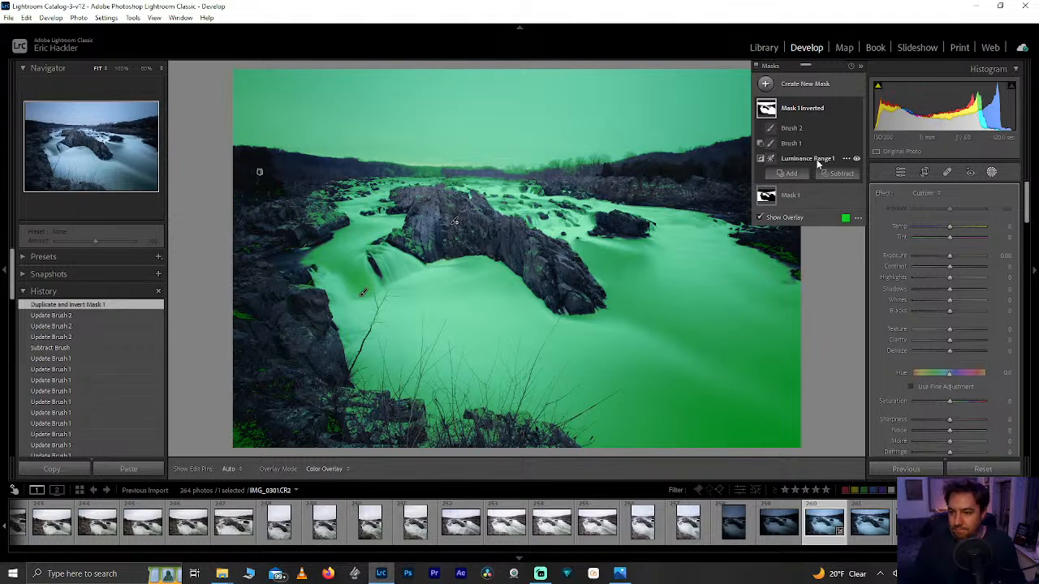
Duplicate Mask 1 without inverting it and add a Select Sky selection to the copy.
{"action": "left_click", "coordinate": [812, 198]}
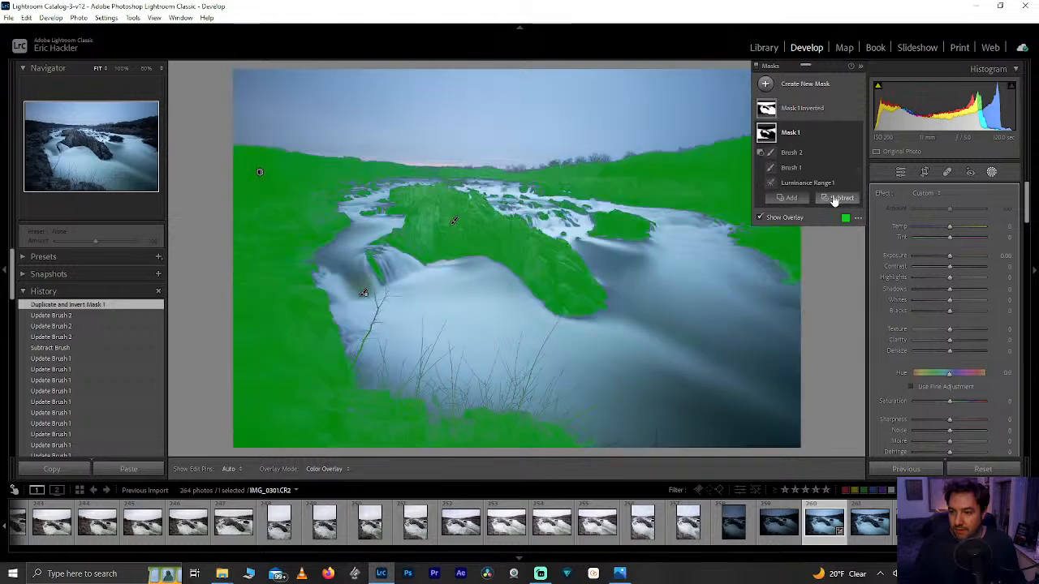
{"action": "right_click", "coordinate": [842, 133]}
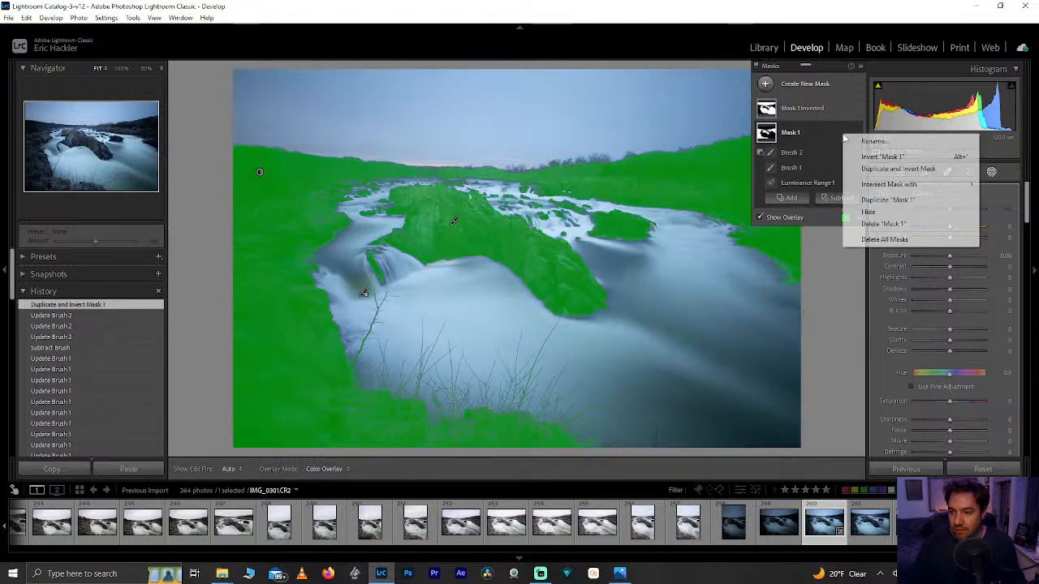
{"action": "left_click", "coordinate": [882, 203]}
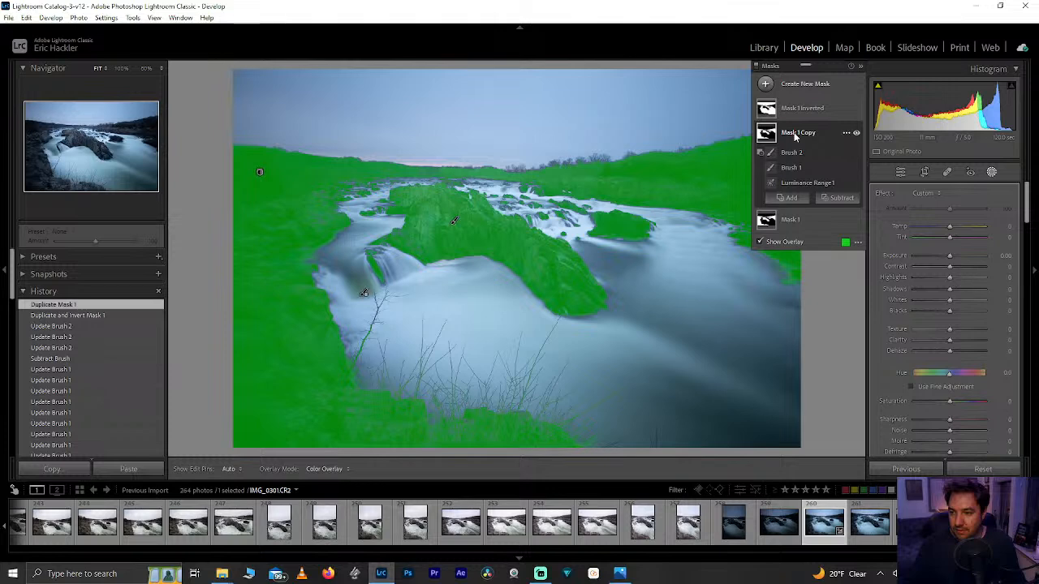
{"action": "left_click", "coordinate": [797, 142]}
{"action": "left_click", "coordinate": [793, 203]}
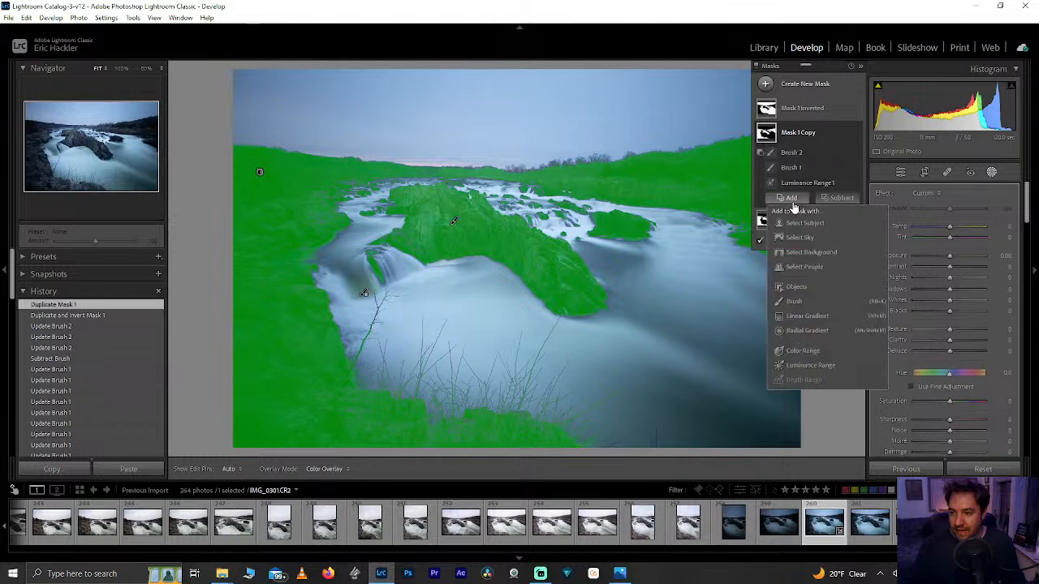
{"action": "left_click", "coordinate": [799, 237]}
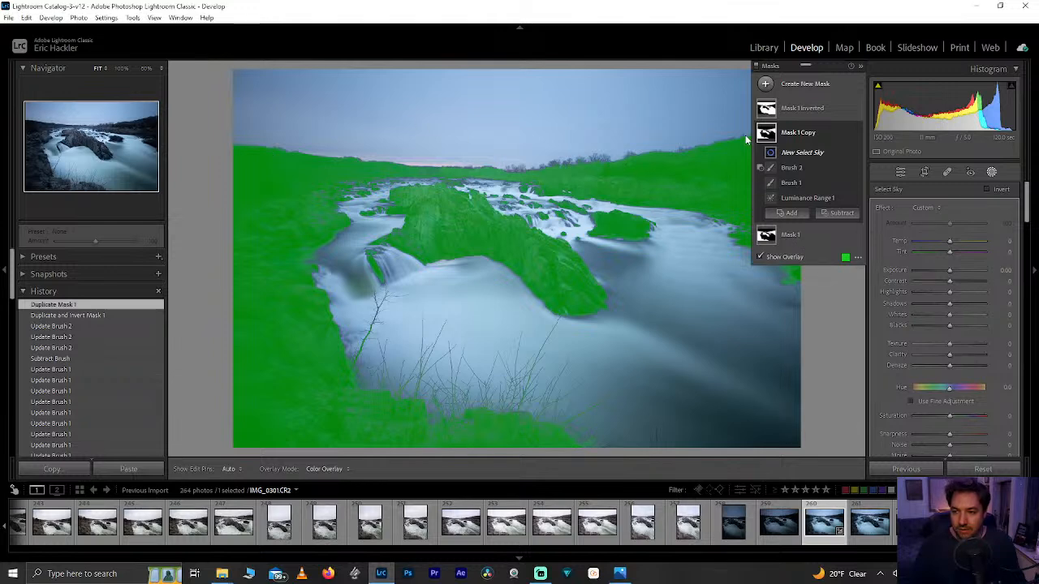
Paint the gaps along the horizon tree line and the far left hill into Mask 1 Copy's Brush 1 at size 4.
{"action": "left_click", "coordinate": [792, 182]}
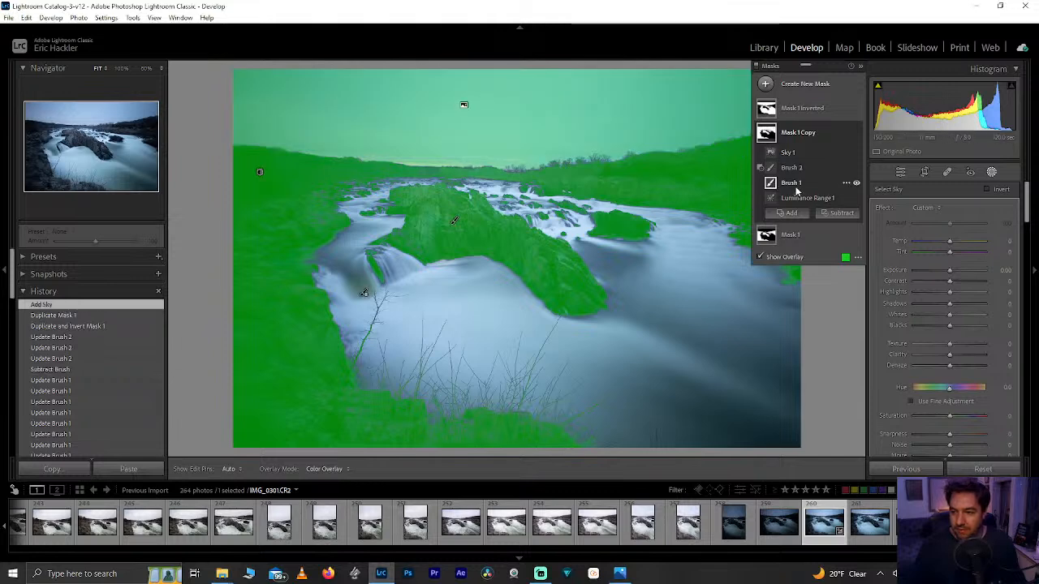
{"action": "mouse_move", "coordinate": [583, 156]}
{"action": "left_mouse_down"}
{"action": "mouse_move", "coordinate": [751, 122]}
{"action": "mouse_move", "coordinate": [610, 158]}
{"action": "mouse_move", "coordinate": [491, 166]}
{"action": "left_mouse_up"}
{"action": "scroll", "coordinate": [598, 160], "scroll_direction": "down", "scroll_amount": 3}
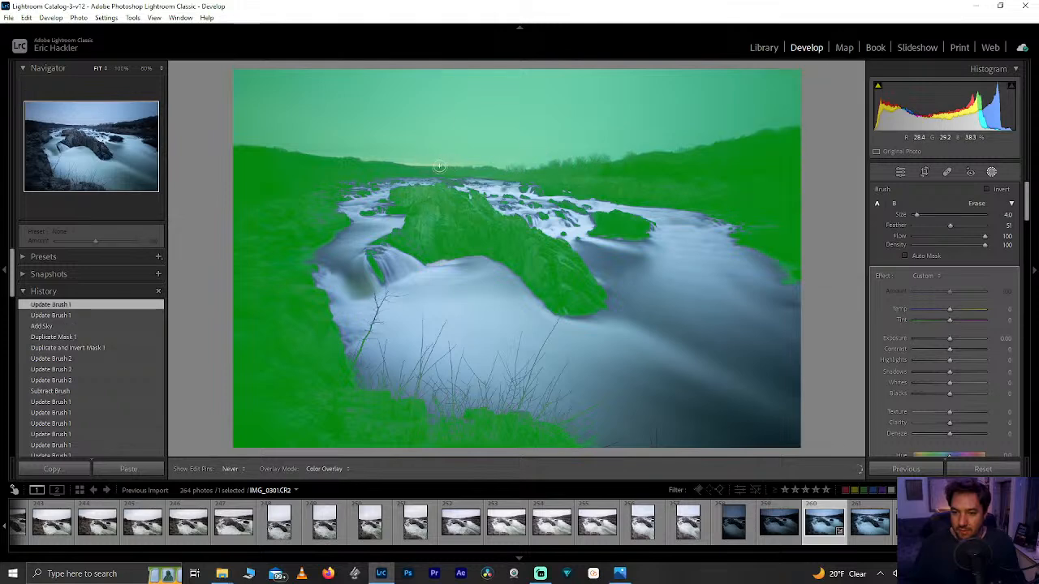
{"action": "left_click_drag", "start_coordinate": [426, 166], "coordinate": [420, 165]}
{"action": "left_click_drag", "start_coordinate": [255, 141], "coordinate": [251, 198]}
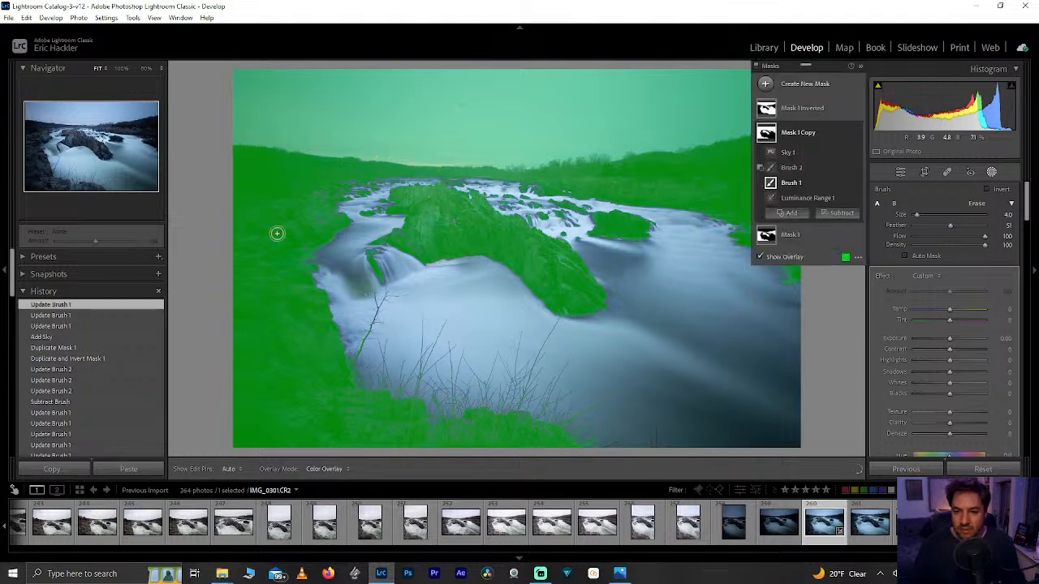
Fill the remaining gaps of Mask 1 Copy on the left bank rocks and the central rock with the size 4 brush.
{"action": "mouse_move", "coordinate": [297, 244]}
{"action": "left_mouse_down"}
{"action": "mouse_move", "coordinate": [304, 216]}
{"action": "mouse_move", "coordinate": [293, 224]}
{"action": "left_mouse_up"}
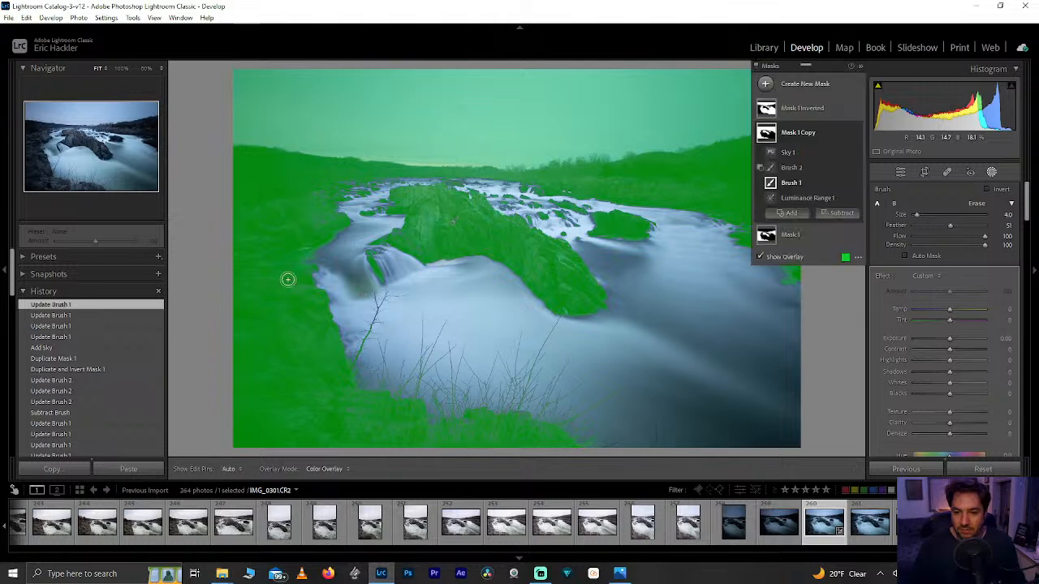
{"action": "mouse_move", "coordinate": [413, 232]}
{"action": "left_mouse_down"}
{"action": "mouse_move", "coordinate": [417, 246]}
{"action": "mouse_move", "coordinate": [399, 237]}
{"action": "left_mouse_up"}
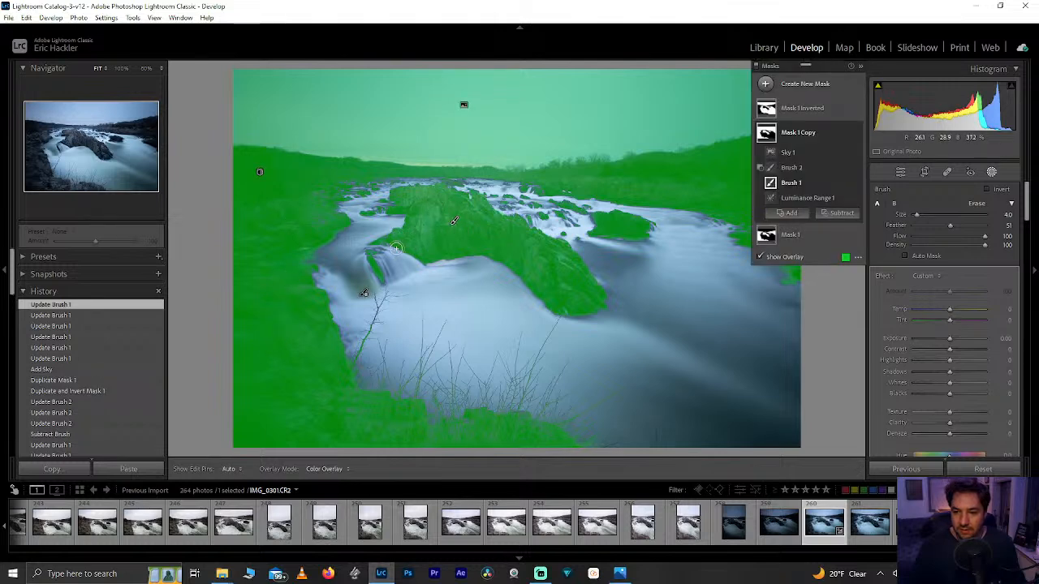
{"action": "key", "text": "z"}
{"action": "mouse_move", "coordinate": [480, 241]}
{"action": "left_mouse_down"}
{"action": "mouse_move", "coordinate": [447, 233]}
{"action": "mouse_move", "coordinate": [524, 185]}
{"action": "mouse_move", "coordinate": [624, 231]}
{"action": "mouse_move", "coordinate": [713, 294]}
{"action": "mouse_move", "coordinate": [770, 249]}
{"action": "mouse_move", "coordinate": [818, 236]}
{"action": "mouse_move", "coordinate": [746, 291]}
{"action": "left_mouse_up"}
{"action": "key", "text": "z"}
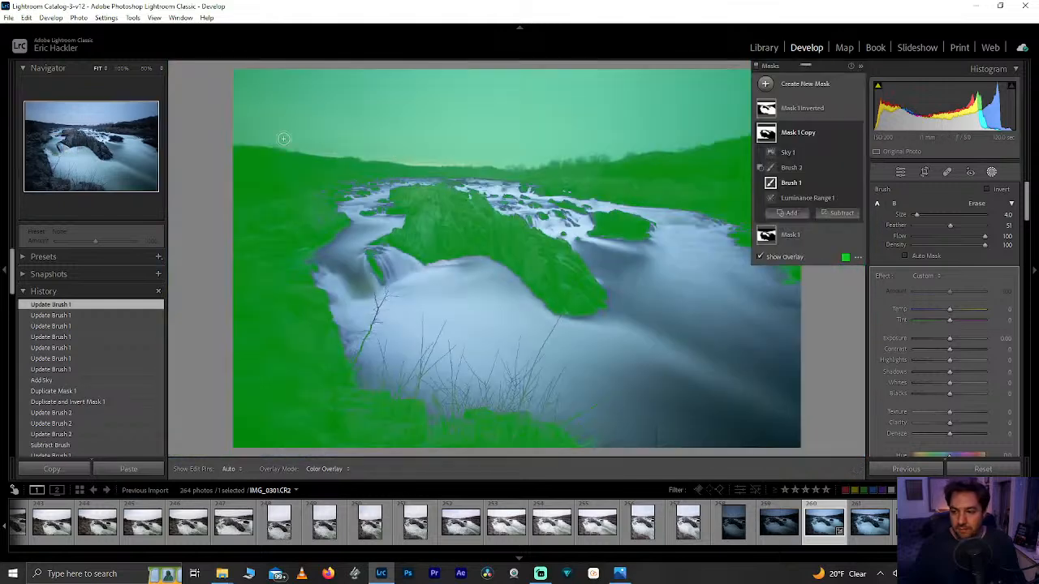
Delete the Mask 1 Inverted mask.
{"action": "left_click", "coordinate": [806, 113]}
{"action": "key", "text": "Delete"}
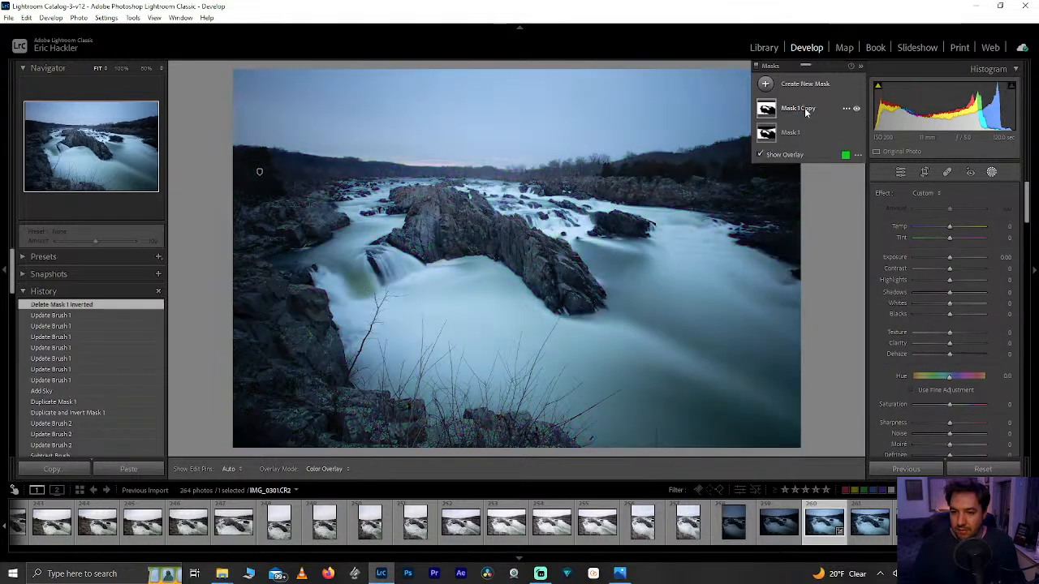
Try to fill the gaps on the central rock in Mask 1's Brush 1 with a size 13 brush, and undo the strokes.
{"action": "left_click", "coordinate": [791, 132]}
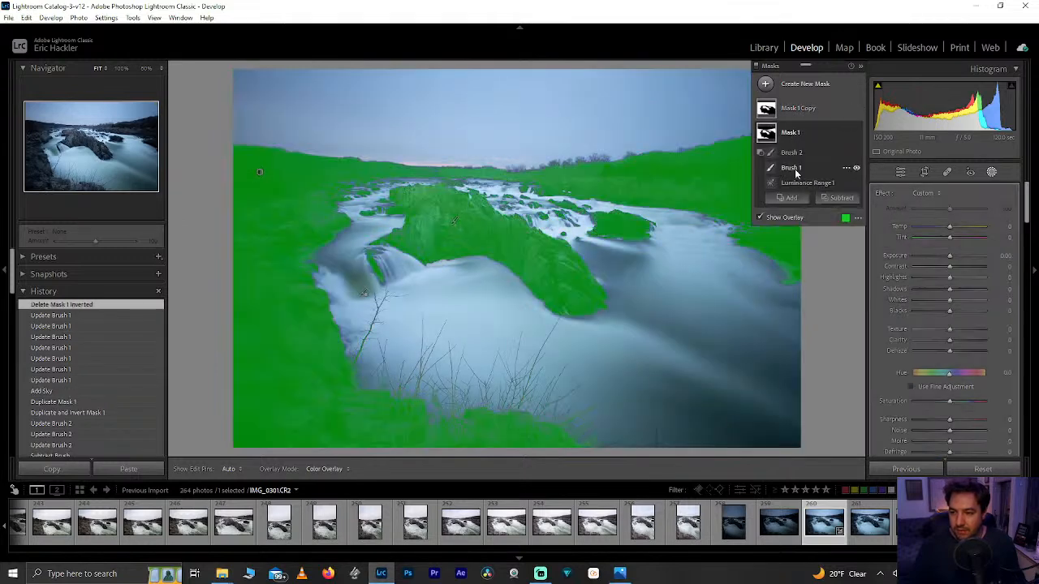
{"action": "left_click", "coordinate": [795, 168]}
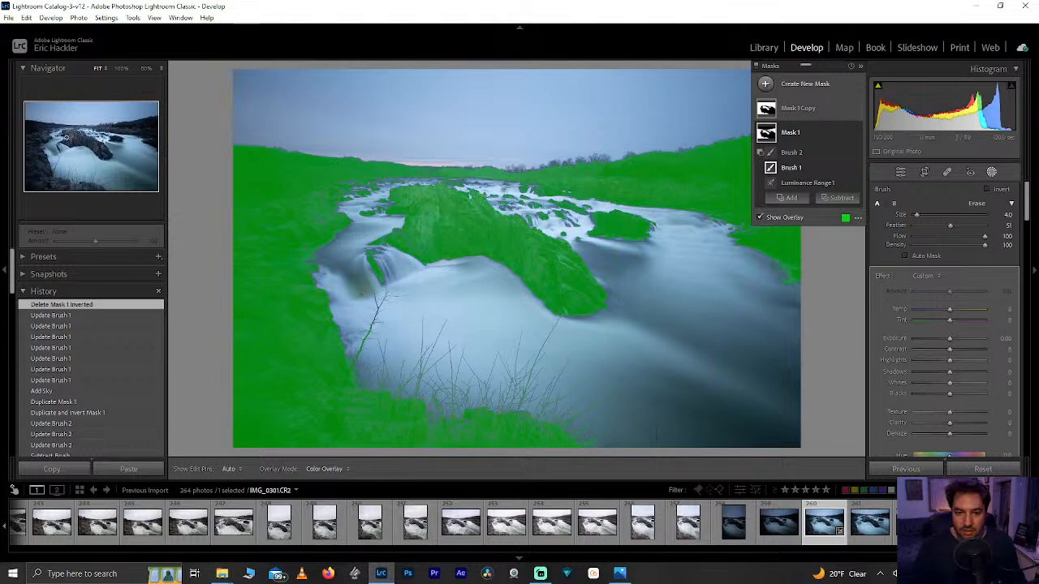
{"action": "key", "text": "z"}
{"action": "scroll", "coordinate": [518, 247], "scroll_direction": "up", "scroll_amount": 4}
{"action": "key", "text": "h"}
{"action": "scroll", "coordinate": [454, 276], "scroll_direction": "up", "scroll_amount": 5}
{"action": "mouse_move", "coordinate": [364, 317]}
{"action": "left_mouse_down"}
{"action": "mouse_move", "coordinate": [270, 238]}
{"action": "mouse_move", "coordinate": [266, 220]}
{"action": "mouse_move", "coordinate": [292, 201]}
{"action": "mouse_move", "coordinate": [254, 223]}
{"action": "left_mouse_up"}
{"action": "key", "text": "h"}
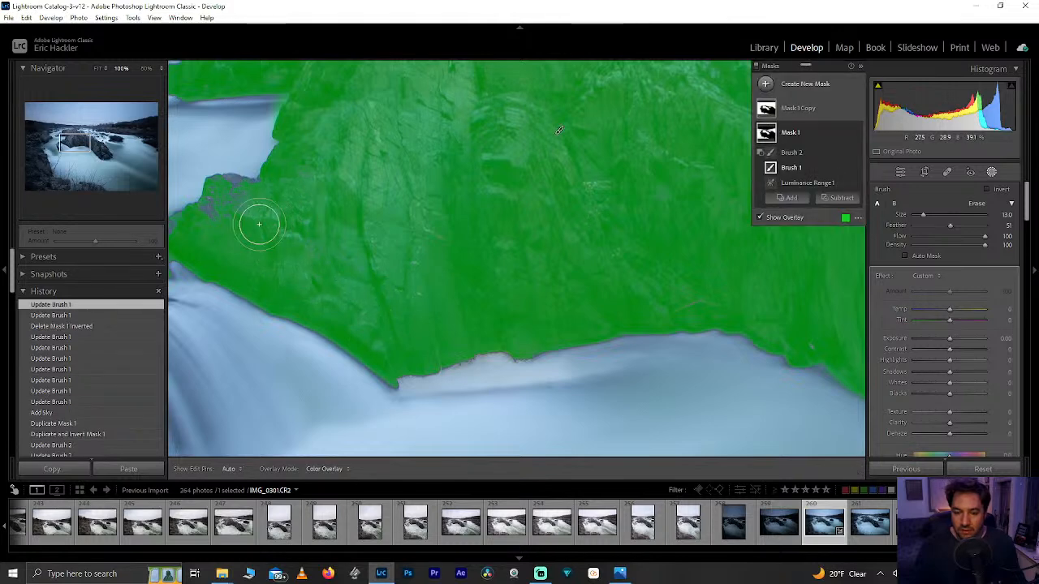
{"action": "key", "text": "ctrl+z"}
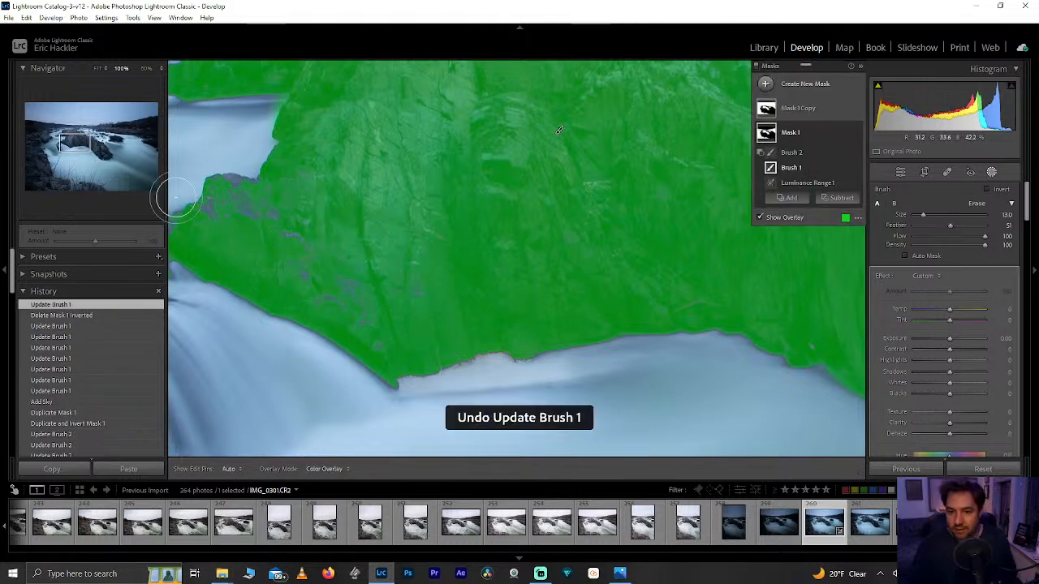
{"action": "key", "text": "ctrl+z"}
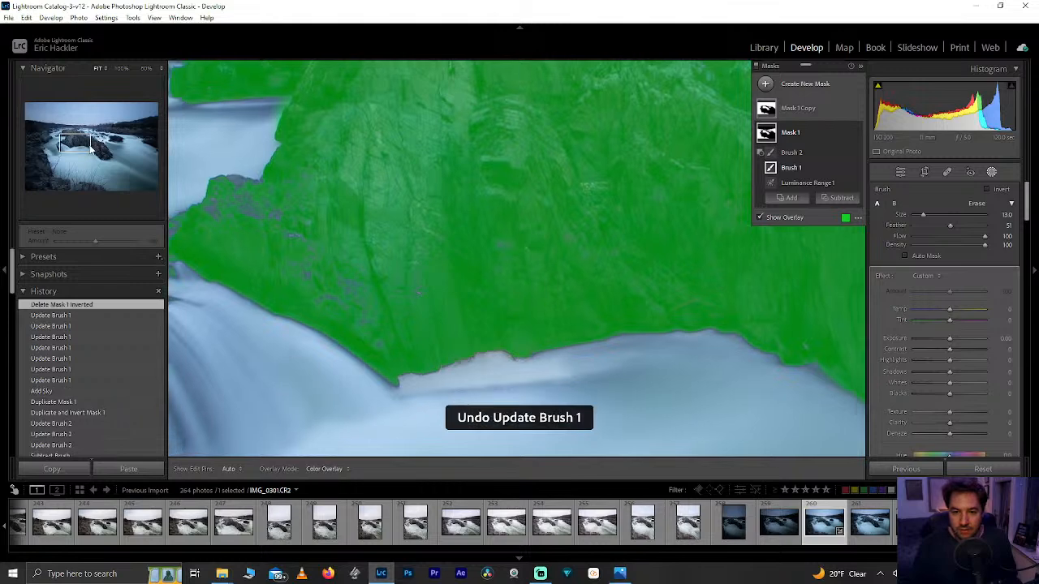
{"action": "key", "text": "z"}
Rename Mask 1 to "Rock & Trees".
{"action": "left_click", "coordinate": [849, 134]}
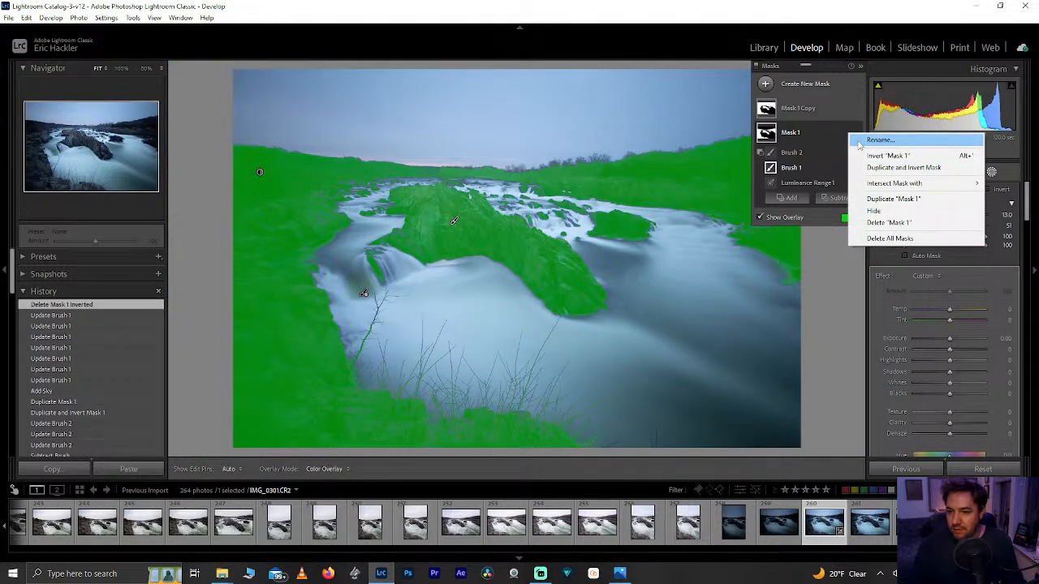
{"action": "left_click", "coordinate": [807, 136]}
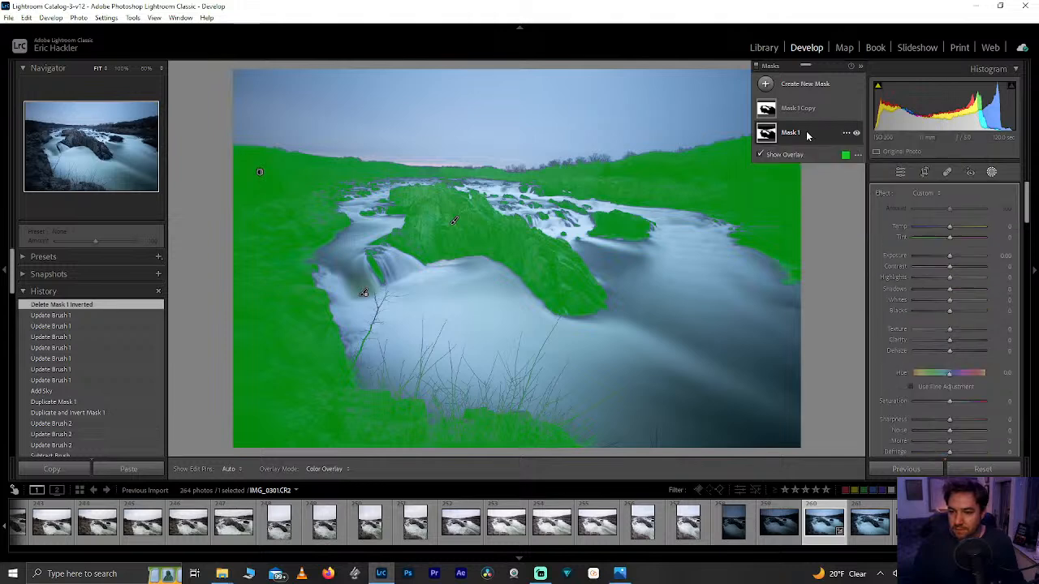
{"action": "left_click", "coordinate": [806, 135]}
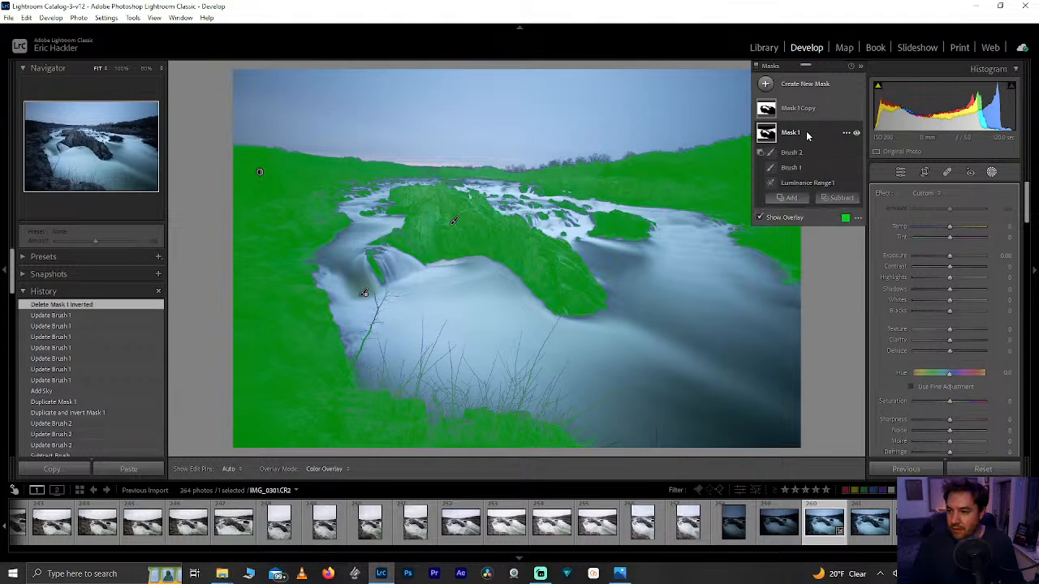
{"action": "right_click", "coordinate": [799, 132]}
{"action": "left_click", "coordinate": [824, 137]}
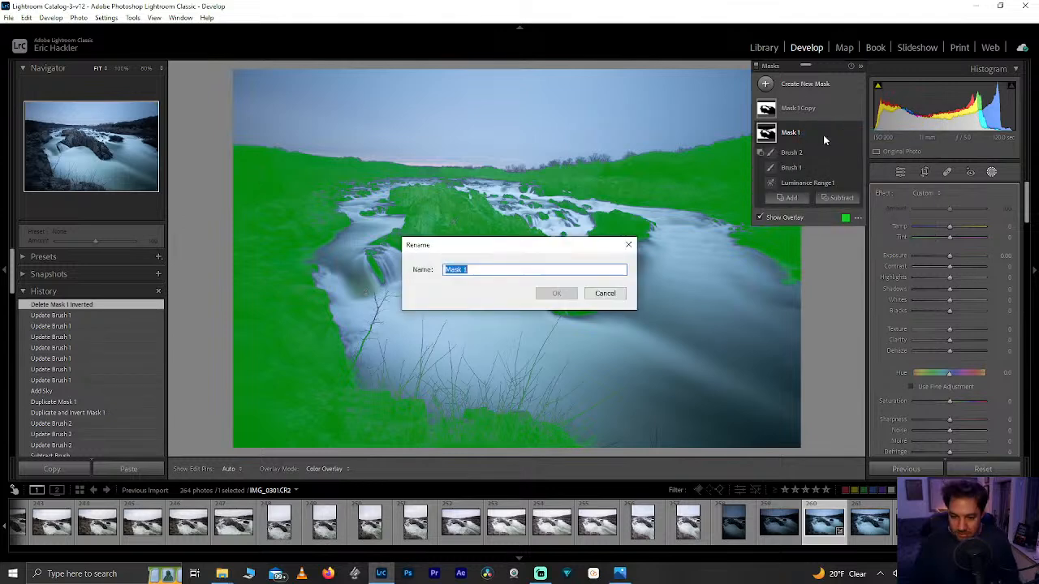
{"action": "type", "text": "Roc"}
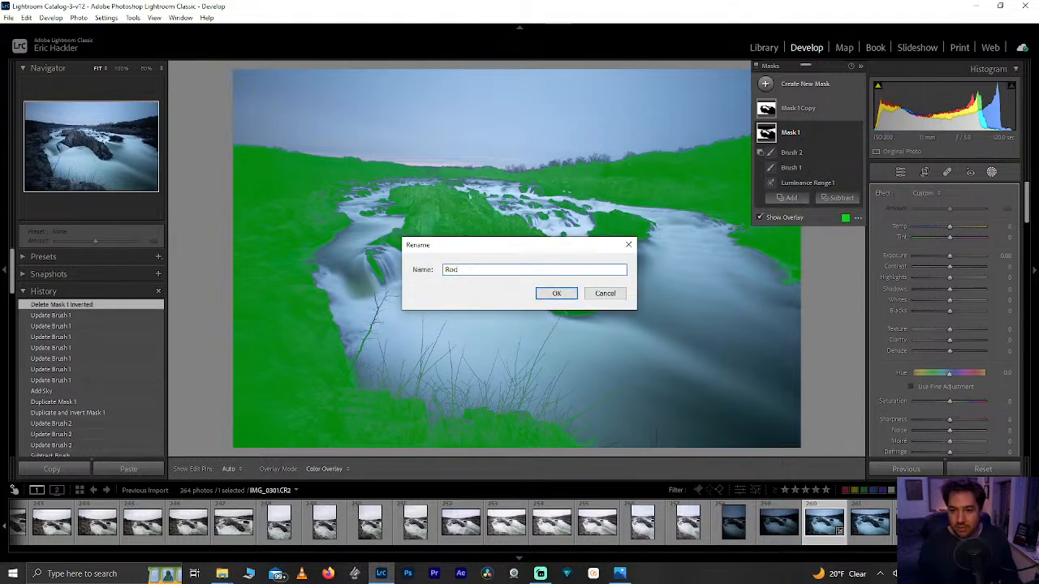
{"action": "type", "text": "k & Trees"}
{"action": "key", "text": "Return"}
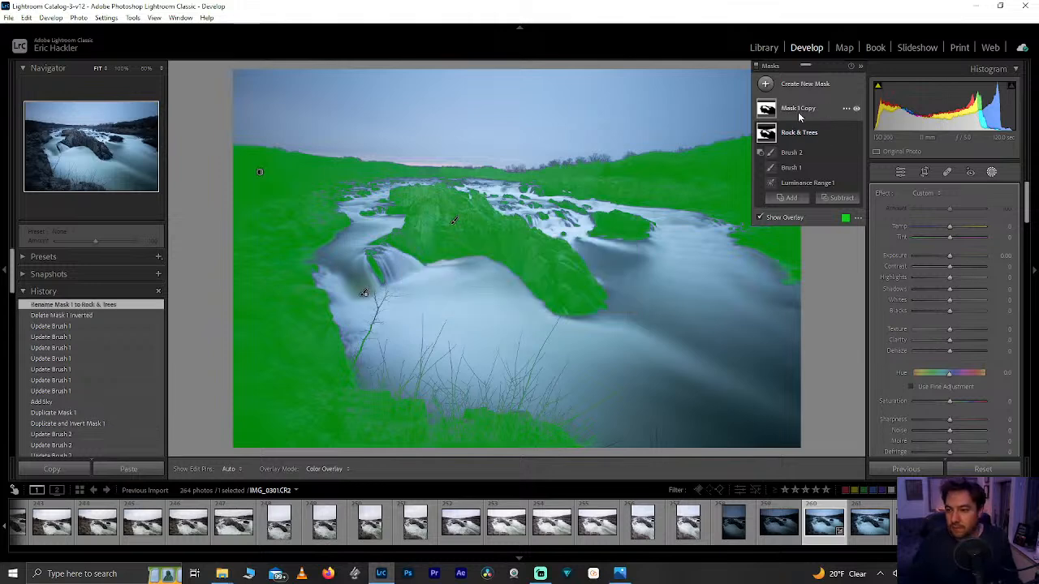
Rename Mask 1 Copy to "Not Water".
{"action": "right_click", "coordinate": [798, 112]}
{"action": "left_click", "coordinate": [820, 116]}
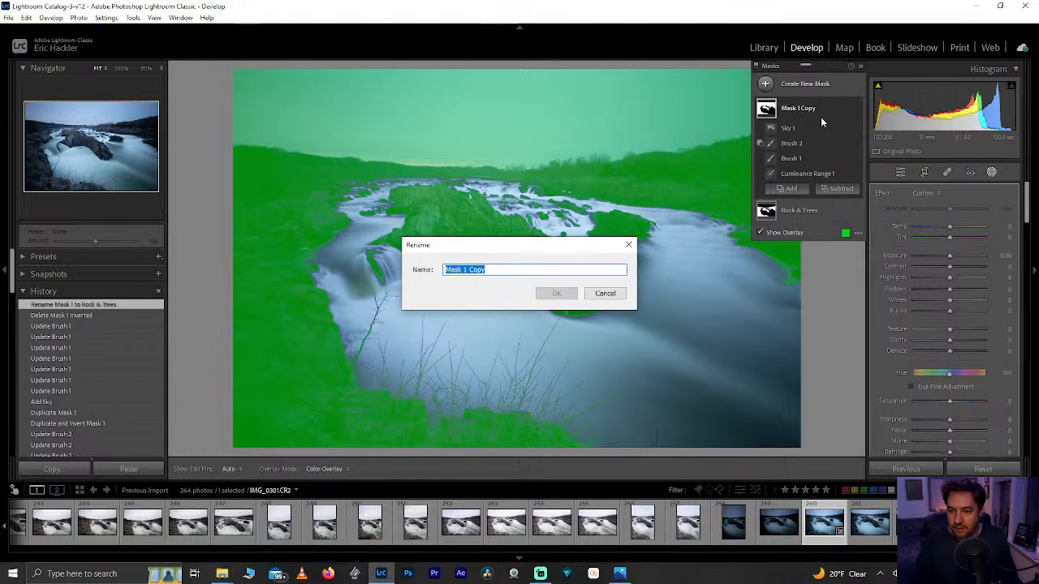
{"action": "type", "text": "Nat a"}
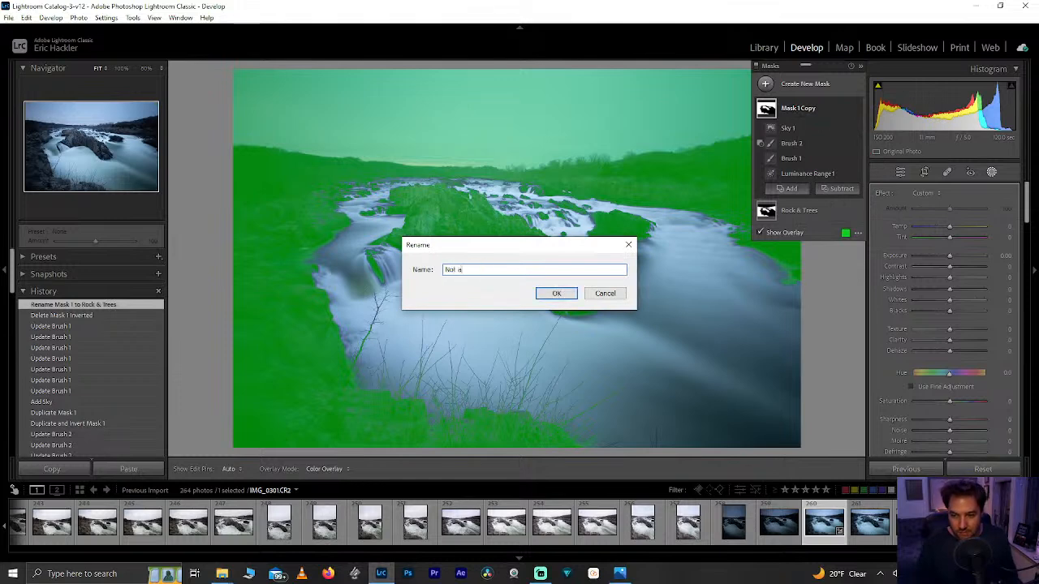
{"action": "type", "text": " Water"}
{"action": "key", "text": "Return"}
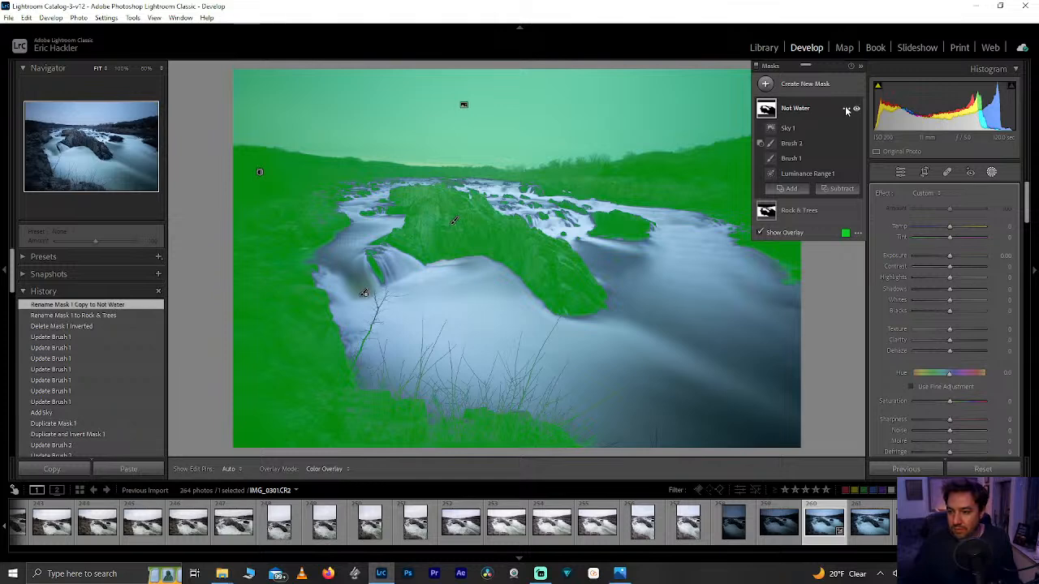
Duplicate and invert the Not Water mask so that a separate mask covers the water.
{"action": "left_click", "coordinate": [846, 110]}
{"action": "left_click", "coordinate": [872, 142]}
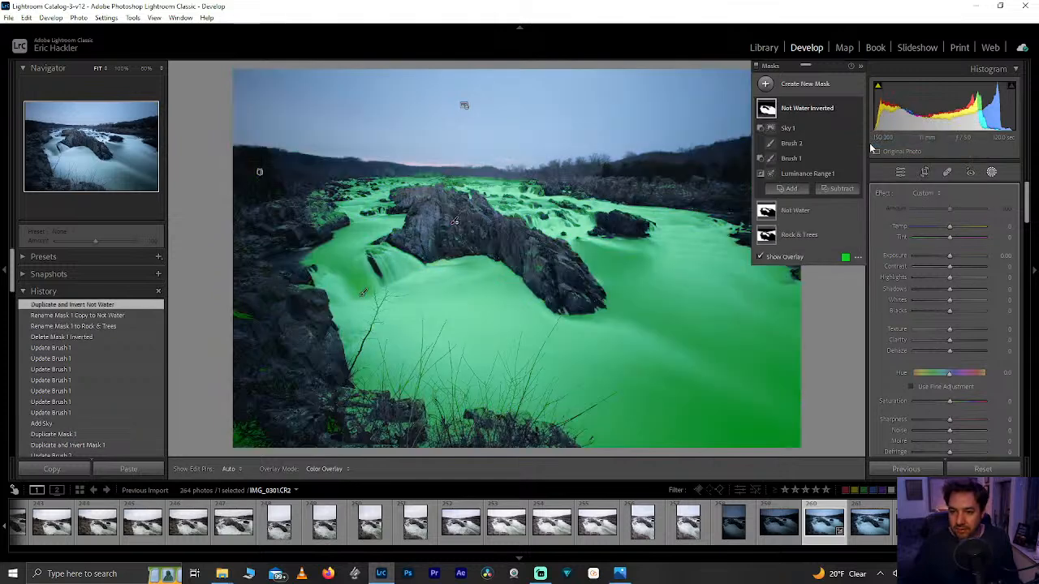
Rename the Not Water Inverted mask to "Water".
{"action": "left_click", "coordinate": [803, 108]}
{"action": "right_click", "coordinate": [808, 109]}
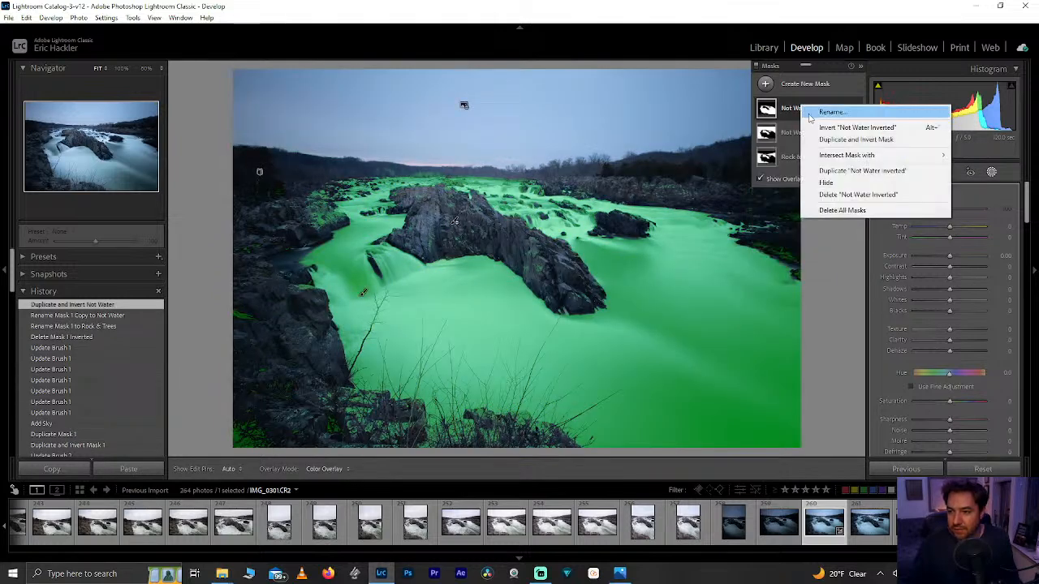
{"action": "left_click", "coordinate": [820, 113]}
{"action": "type", "text": "Water"}
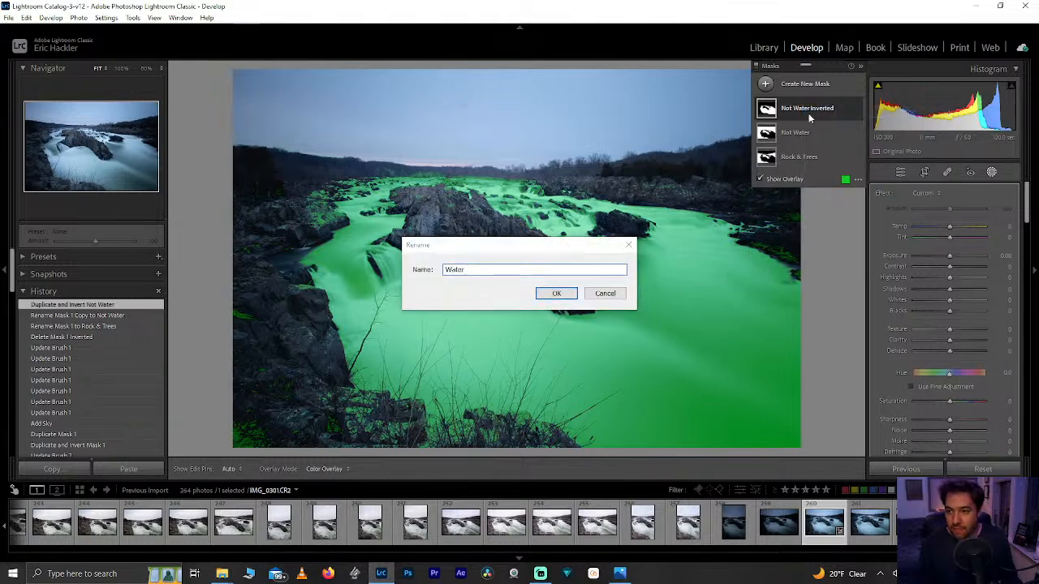
{"action": "key", "text": "Return"}
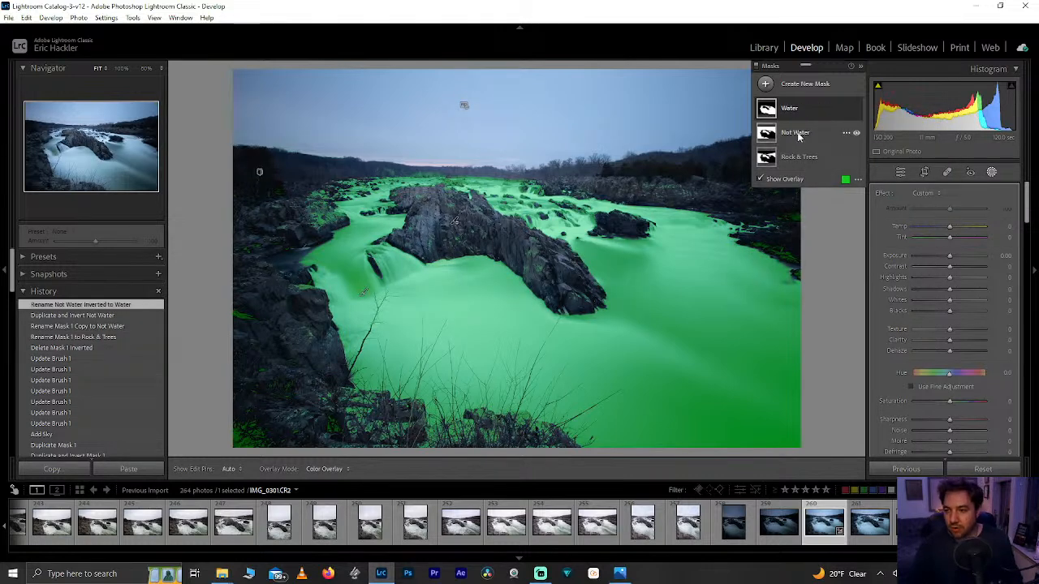
Try a Dehaze increase on the Rock & Trees mask, and reset it.
{"action": "left_click", "coordinate": [794, 159]}
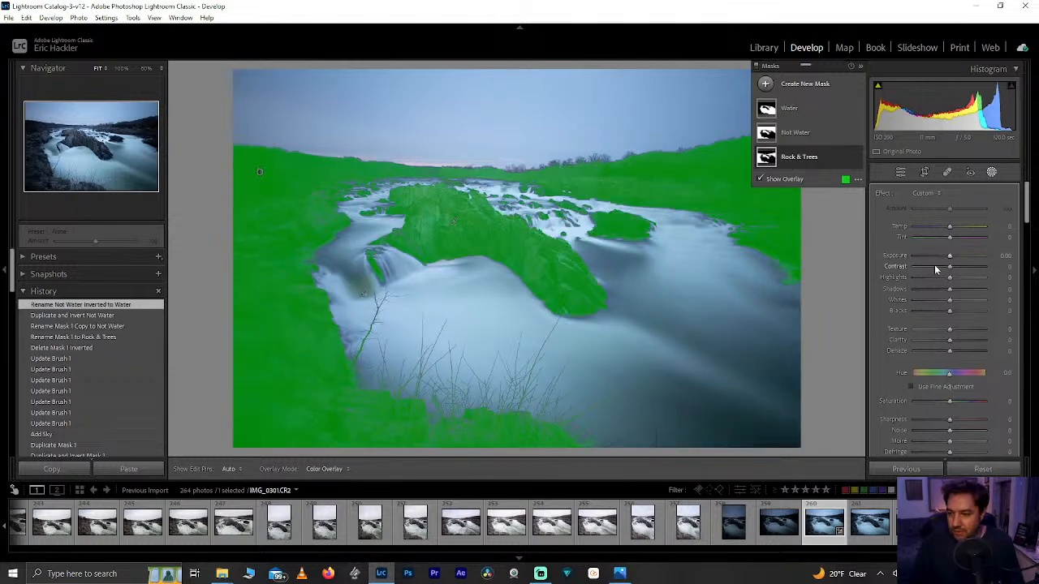
{"action": "left_click_drag", "start_coordinate": [948, 351], "coordinate": [961, 350]}
{"action": "double_click", "coordinate": [961, 350]}
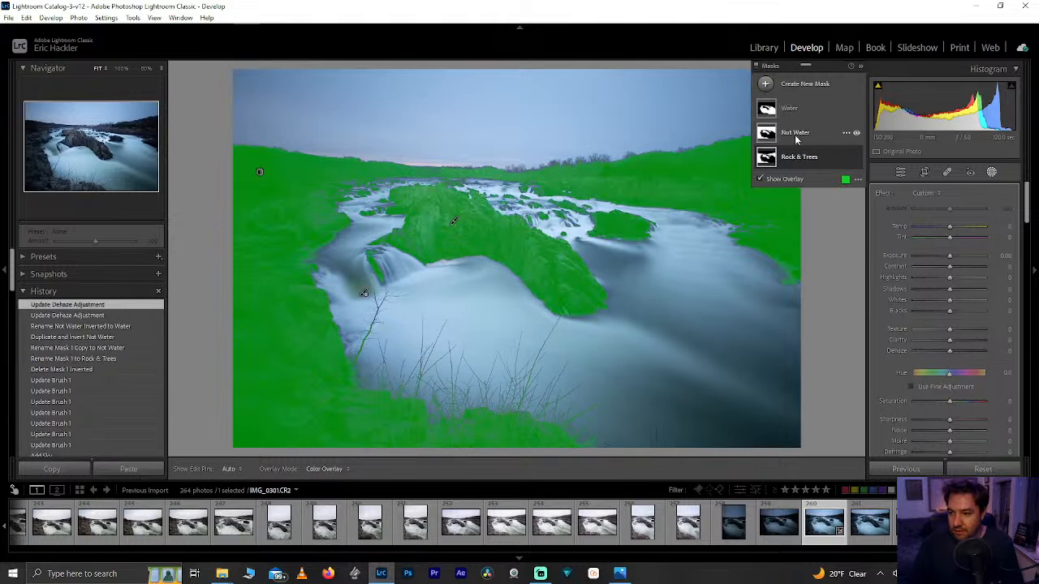
Check the Not Water and Water masks, and duplicate and invert the Rock & Trees mask.
{"action": "left_click", "coordinate": [795, 135]}
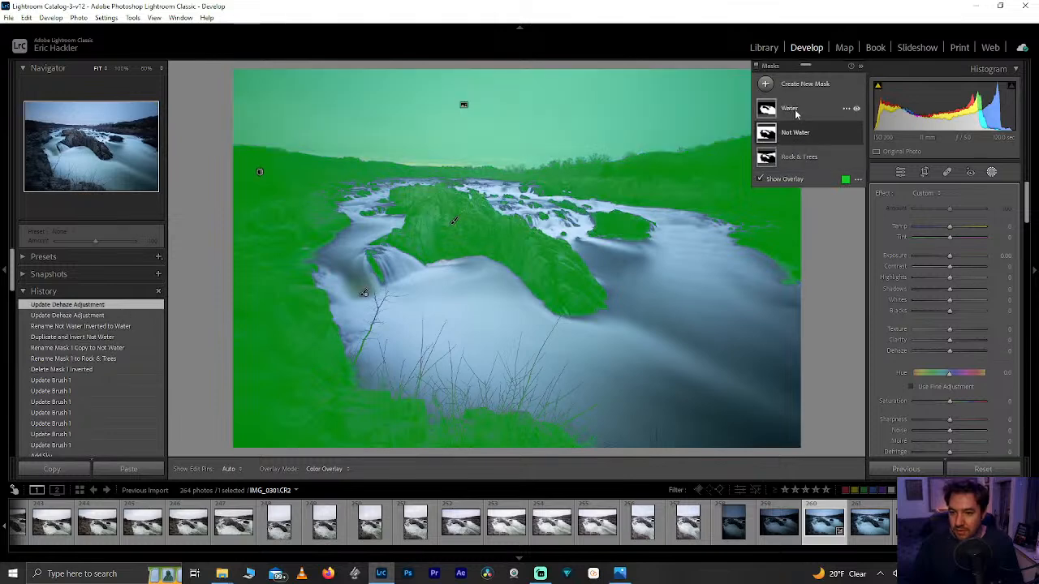
{"action": "left_click", "coordinate": [796, 114]}
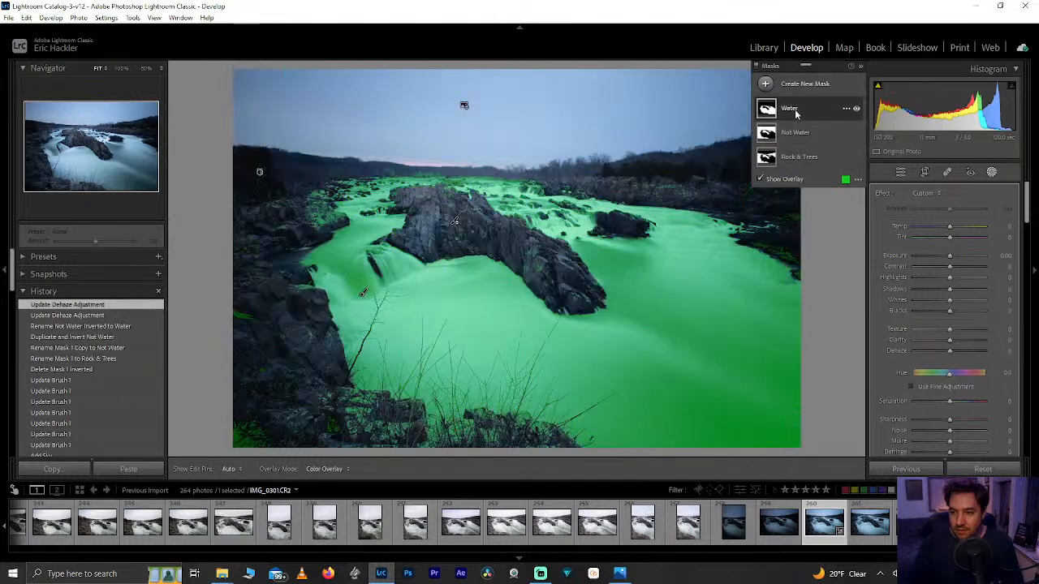
{"action": "left_click", "coordinate": [797, 158]}
{"action": "left_click", "coordinate": [847, 158]}
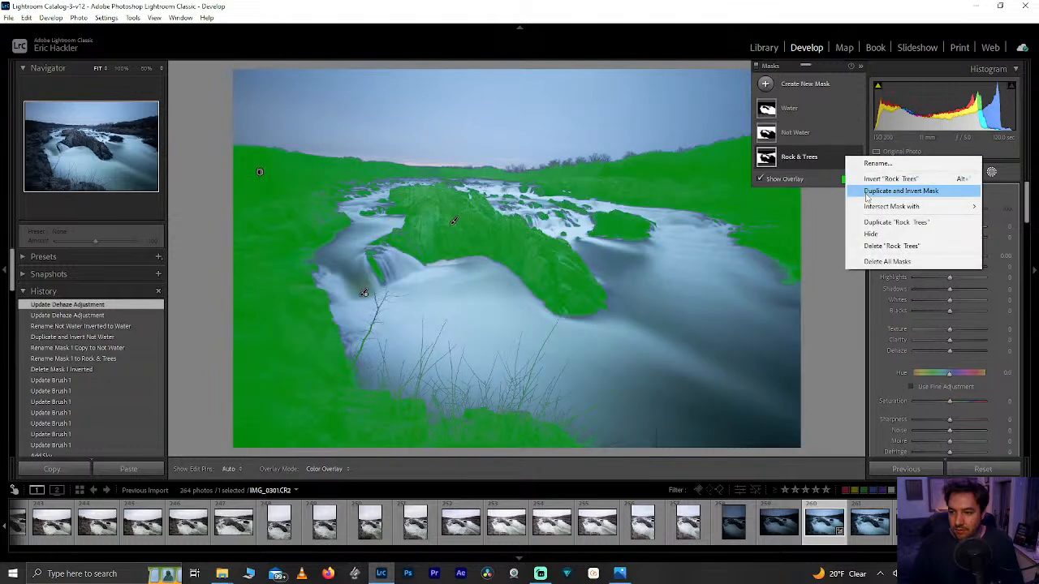
{"action": "left_click", "coordinate": [867, 194]}
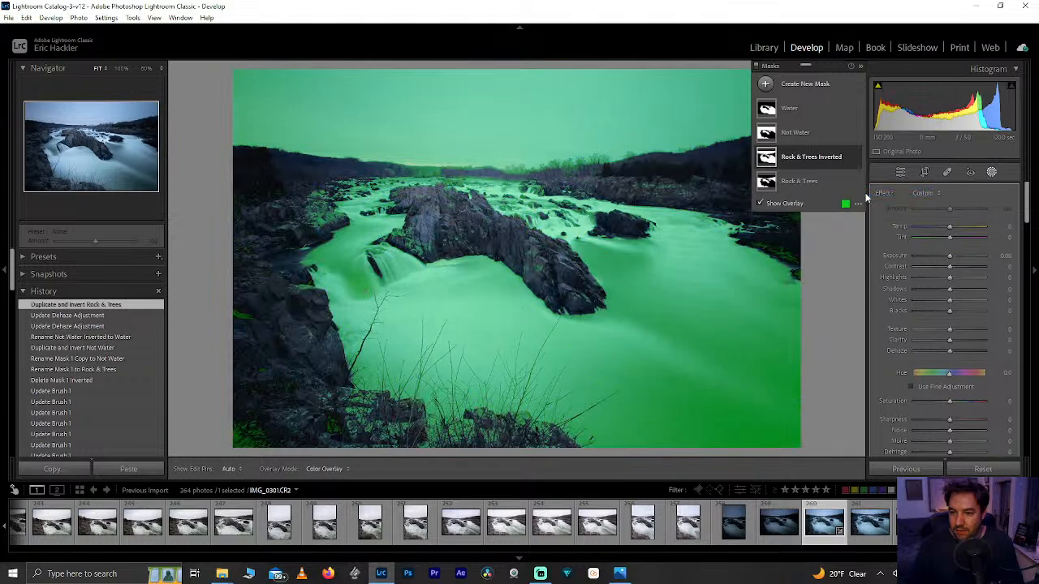
Rename the Rock & Trees Inverted mask to "Not Rock".
{"action": "right_click", "coordinate": [829, 176]}
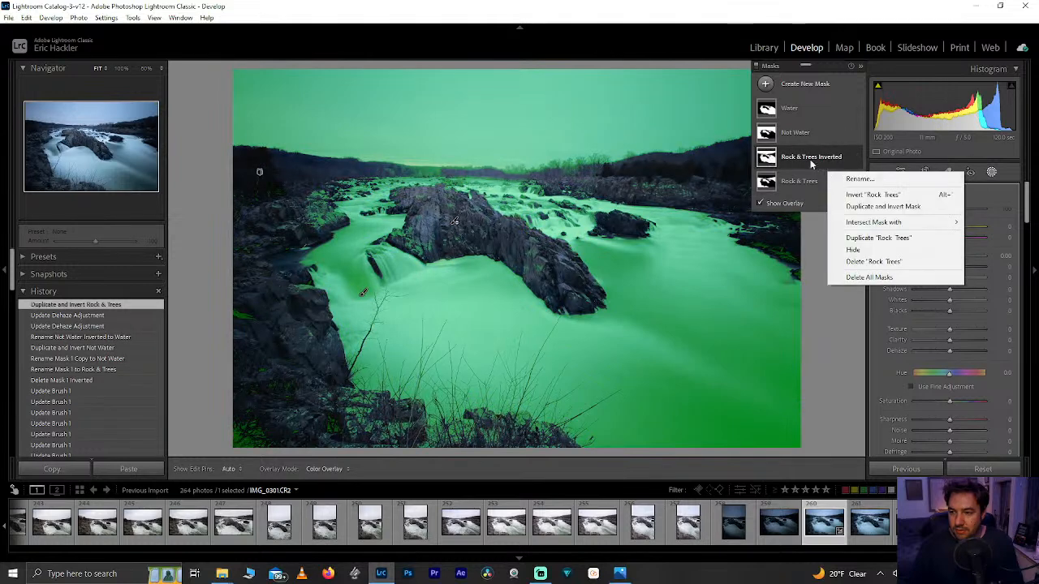
{"action": "left_click", "coordinate": [815, 159]}
{"action": "right_click", "coordinate": [814, 160]}
{"action": "left_click", "coordinate": [816, 161]}
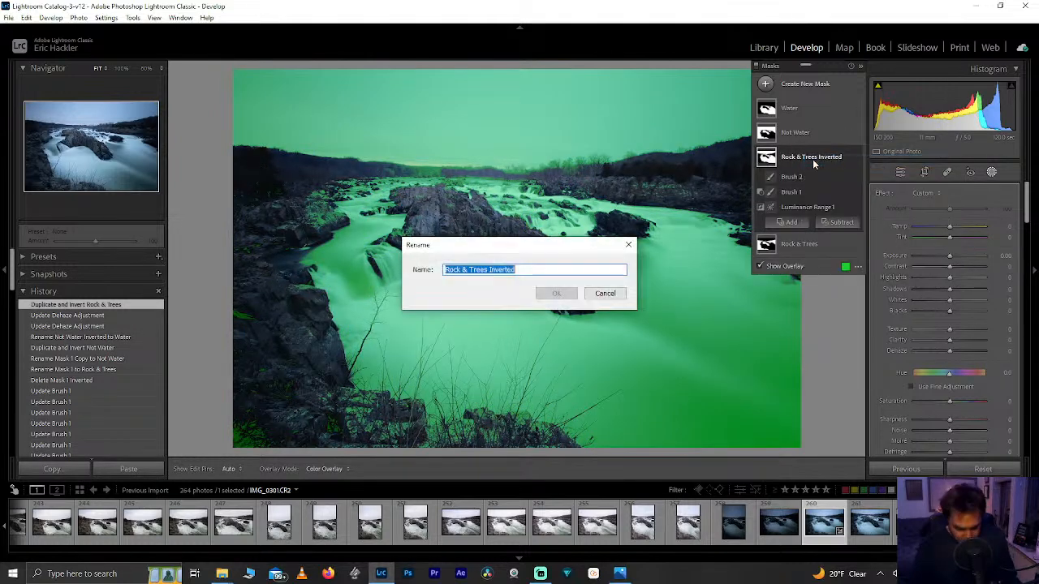
{"action": "type", "text": "Not Rock"}
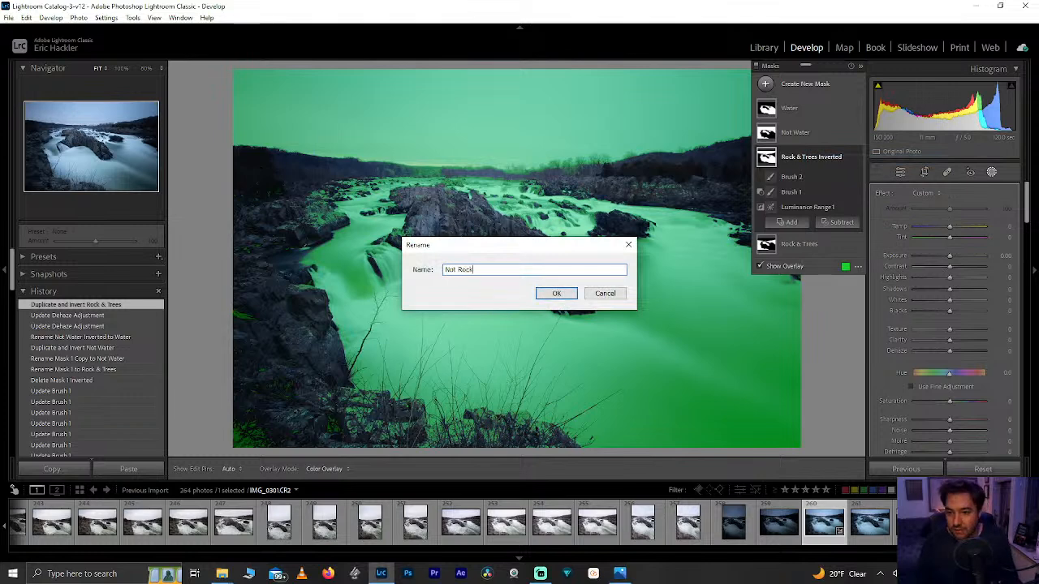
{"action": "key", "text": "Return"}
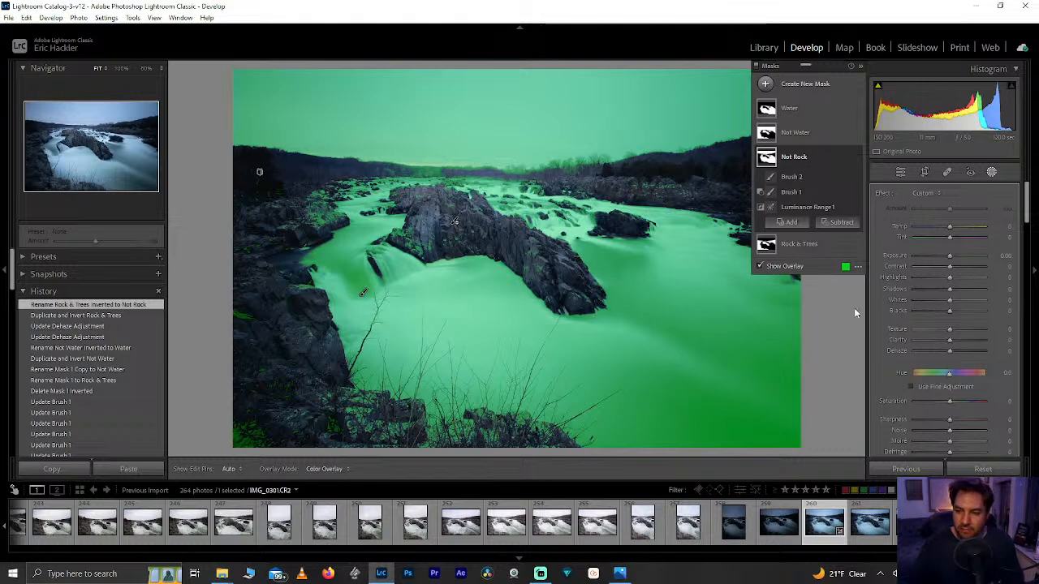
Set the Not Rock mask's Dehaze to 27, Saturation to 36, Texture to 40 and Clarity to 21.
{"action": "mouse_move", "coordinate": [949, 351]}
{"action": "left_mouse_down"}
{"action": "mouse_move", "coordinate": [977, 350]}
{"action": "mouse_move", "coordinate": [960, 356]}
{"action": "left_mouse_up"}
{"action": "mouse_move", "coordinate": [950, 401]}
{"action": "left_mouse_down"}
{"action": "mouse_move", "coordinate": [967, 396]}
{"action": "mouse_move", "coordinate": [961, 404]}
{"action": "left_mouse_up"}
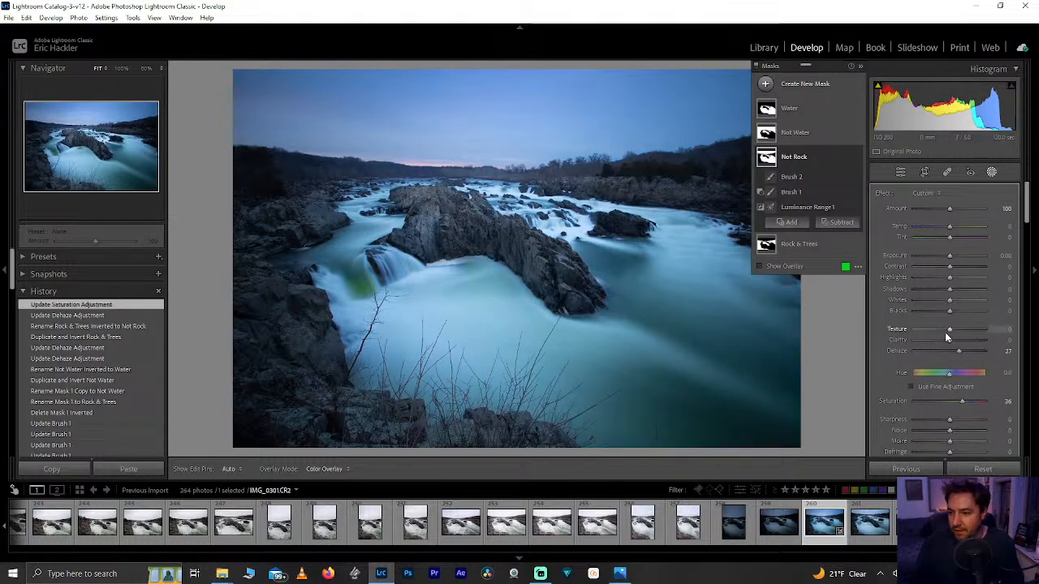
{"action": "left_click_drag", "start_coordinate": [945, 332], "coordinate": [933, 332]}
{"action": "left_click", "coordinate": [1006, 329]}
{"action": "type", "text": "100"}
{"action": "key", "text": "Return"}
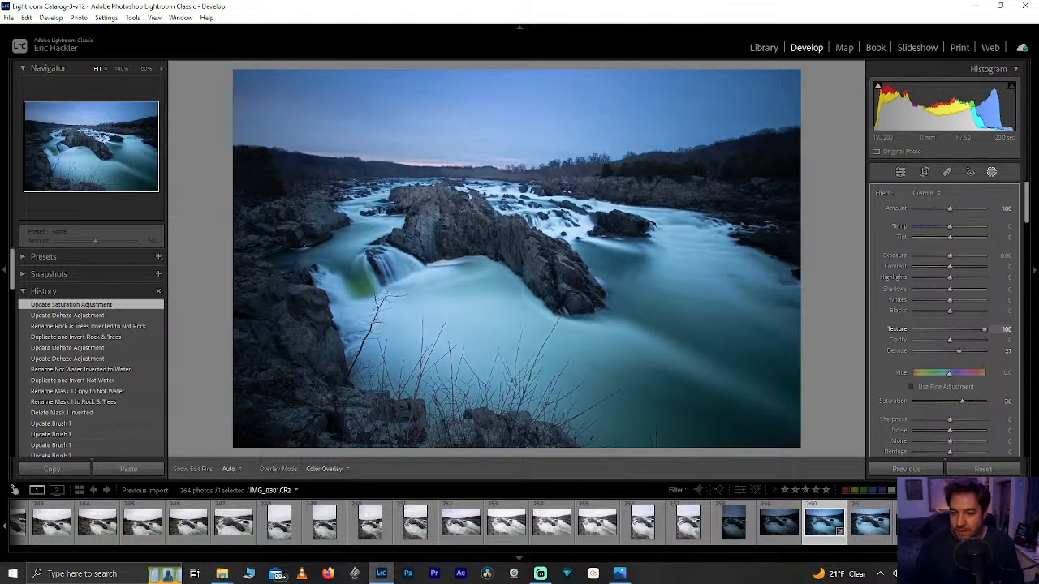
{"action": "mouse_move", "coordinate": [961, 330]}
{"action": "left_mouse_down"}
{"action": "mouse_move", "coordinate": [999, 348]}
{"action": "mouse_move", "coordinate": [958, 343]}
{"action": "left_mouse_up"}
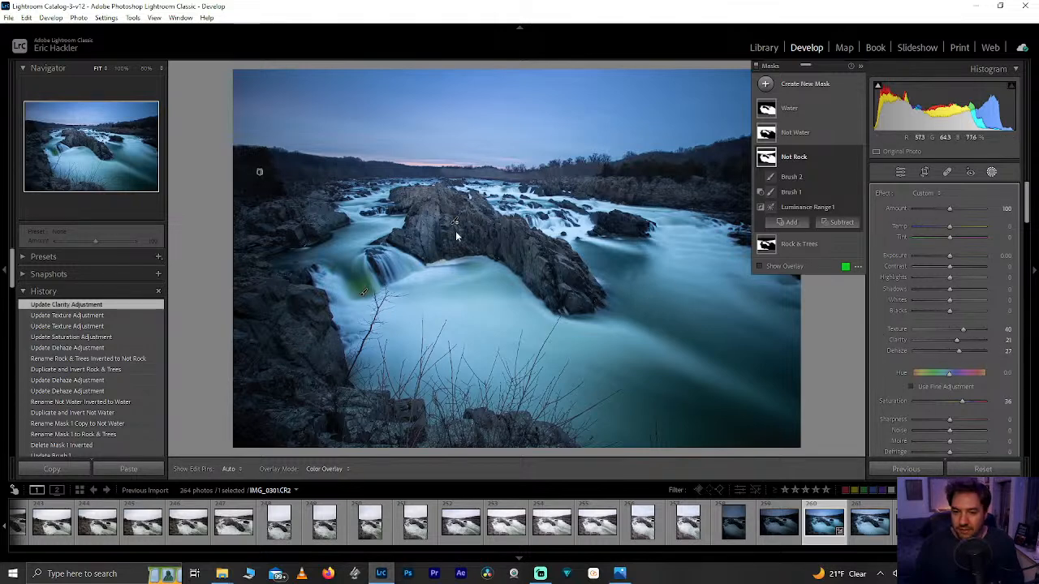
Set the Not Rock mask's Noise to 61 and check the smoothness of the water at 100%.
{"action": "left_click", "coordinate": [128, 152]}
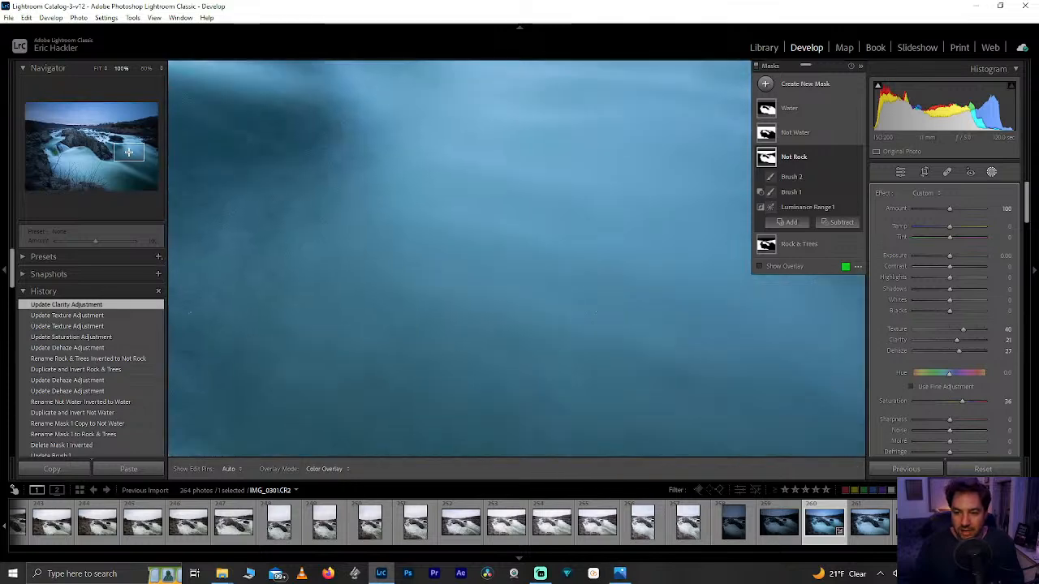
{"action": "key", "text": "z"}
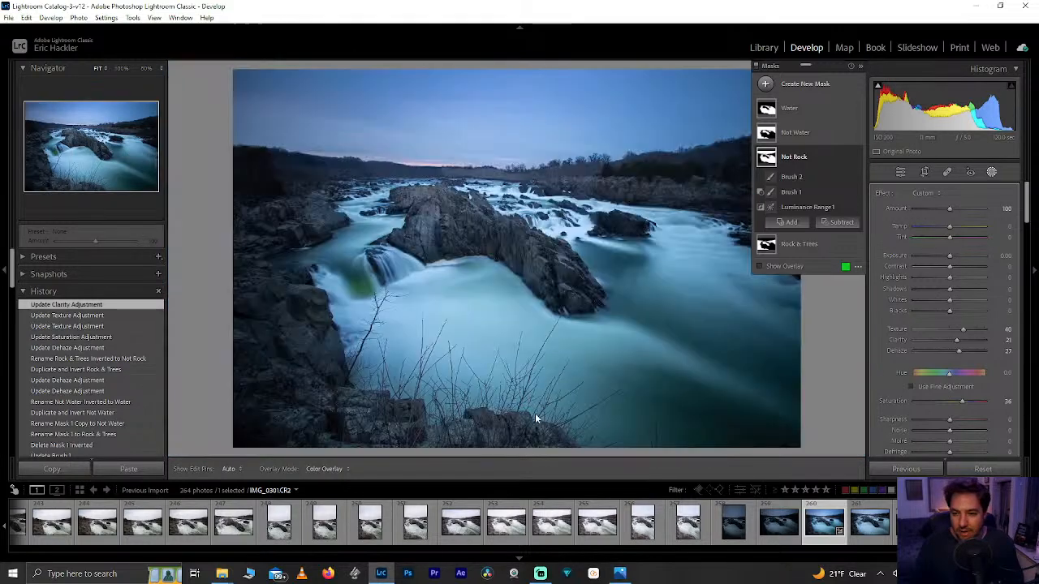
{"action": "left_click_drag", "start_coordinate": [963, 436], "coordinate": [971, 431]}
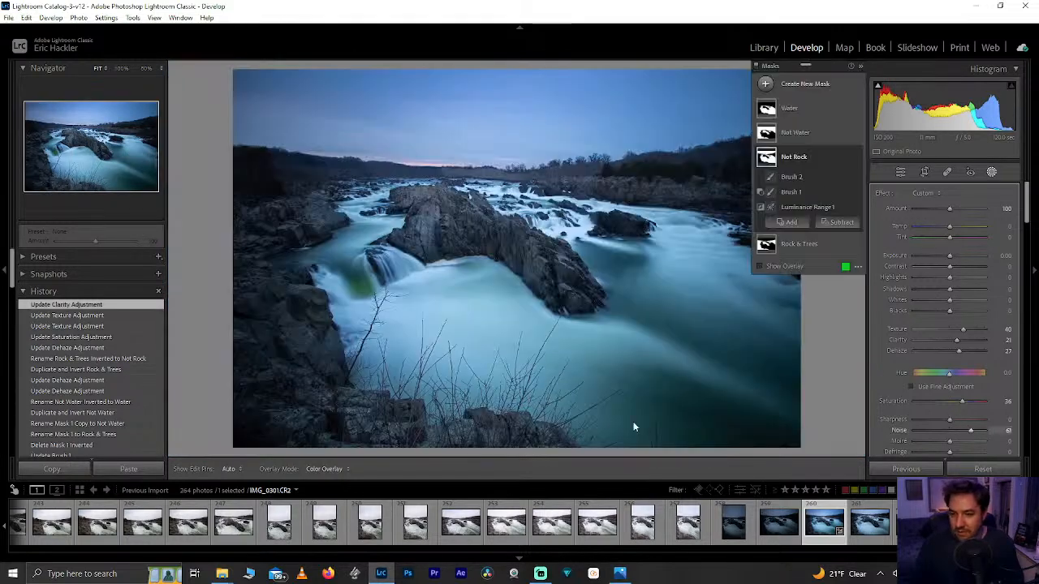
{"action": "left_click", "coordinate": [120, 150]}
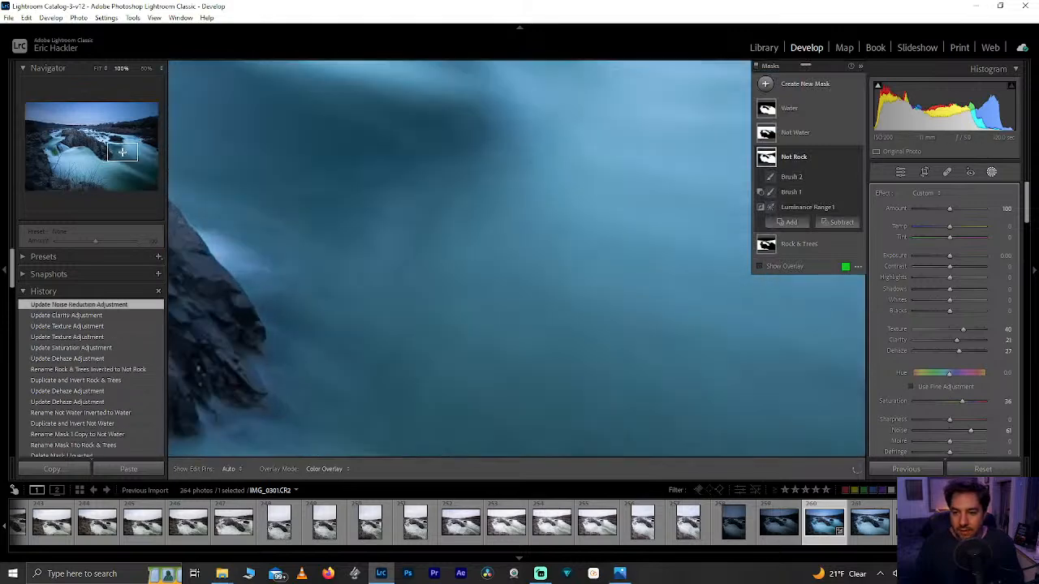
{"action": "left_click_drag", "start_coordinate": [119, 149], "coordinate": [111, 140]}
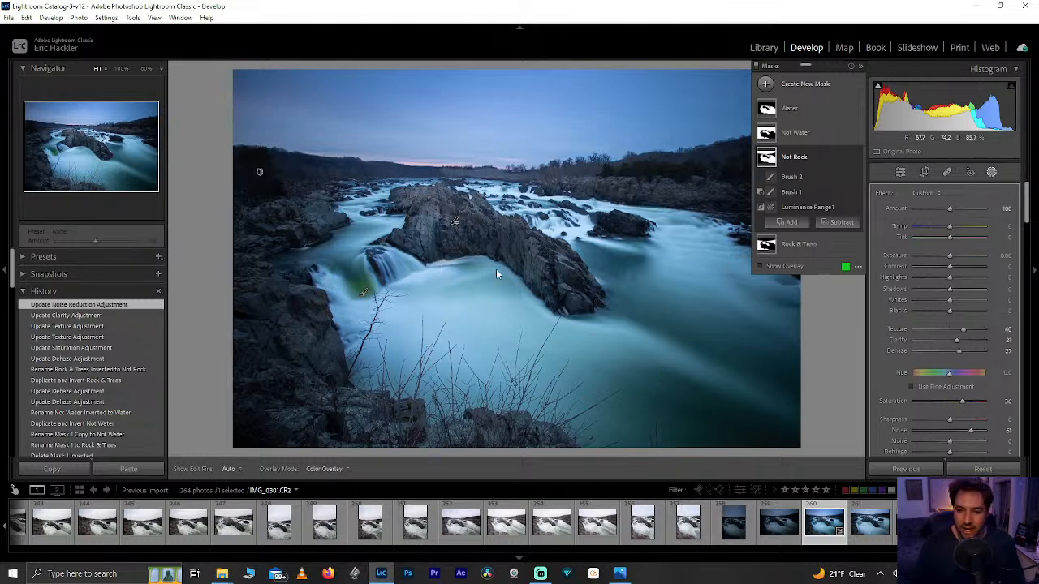
Set the Rock & Trees mask's Texture to 81, Clarity to 100 and Shadows to 83.
{"action": "left_click", "coordinate": [798, 252]}
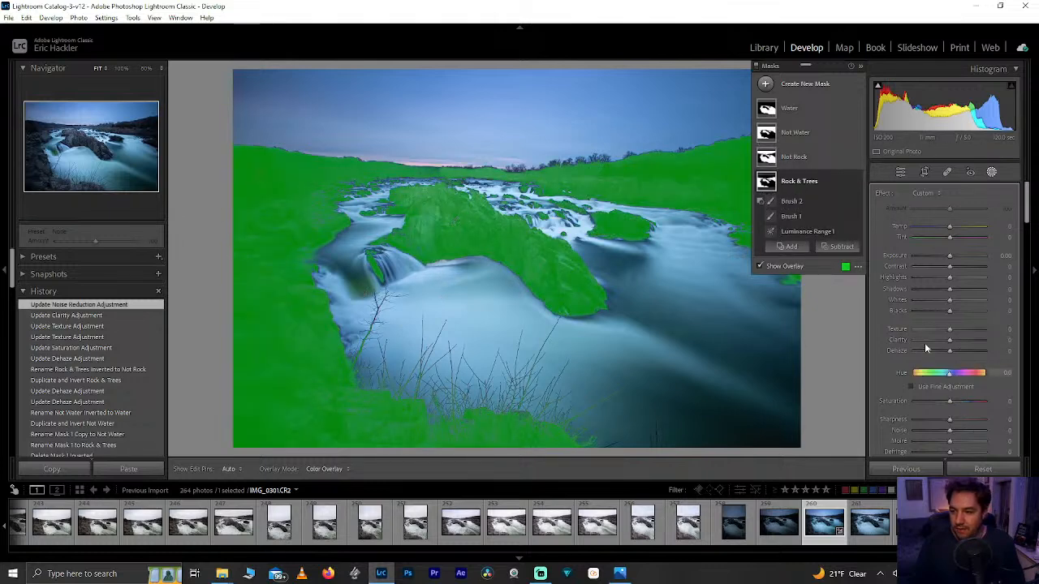
{"action": "left_click_drag", "start_coordinate": [946, 333], "coordinate": [970, 339]}
{"action": "mouse_move", "coordinate": [977, 335]}
{"action": "left_mouse_down"}
{"action": "mouse_move", "coordinate": [973, 343]}
{"action": "mouse_move", "coordinate": [985, 340]}
{"action": "mouse_move", "coordinate": [966, 329]}
{"action": "mouse_move", "coordinate": [977, 333]}
{"action": "left_mouse_up"}
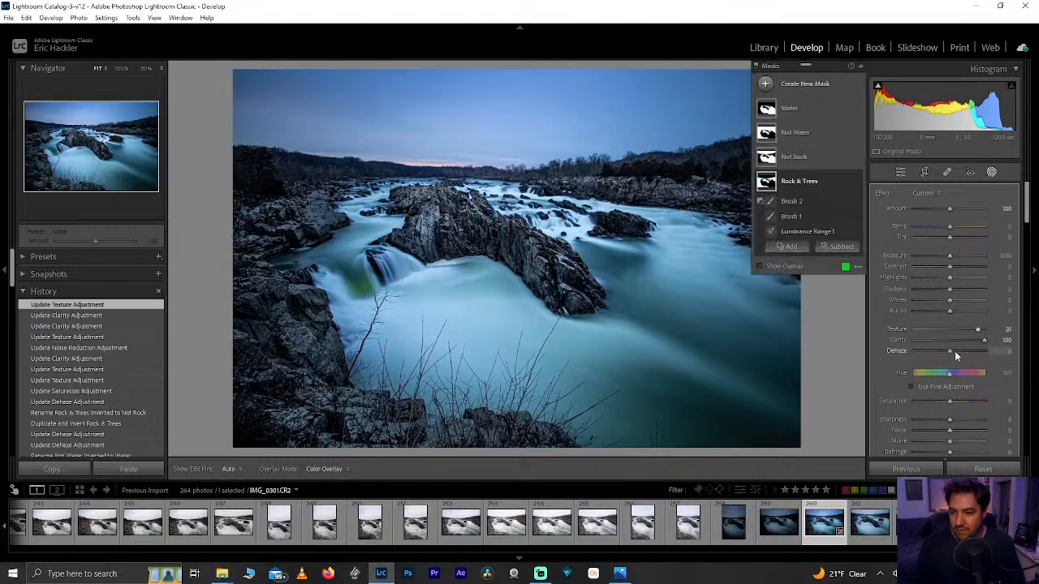
{"action": "left_click_drag", "start_coordinate": [949, 289], "coordinate": [976, 286]}
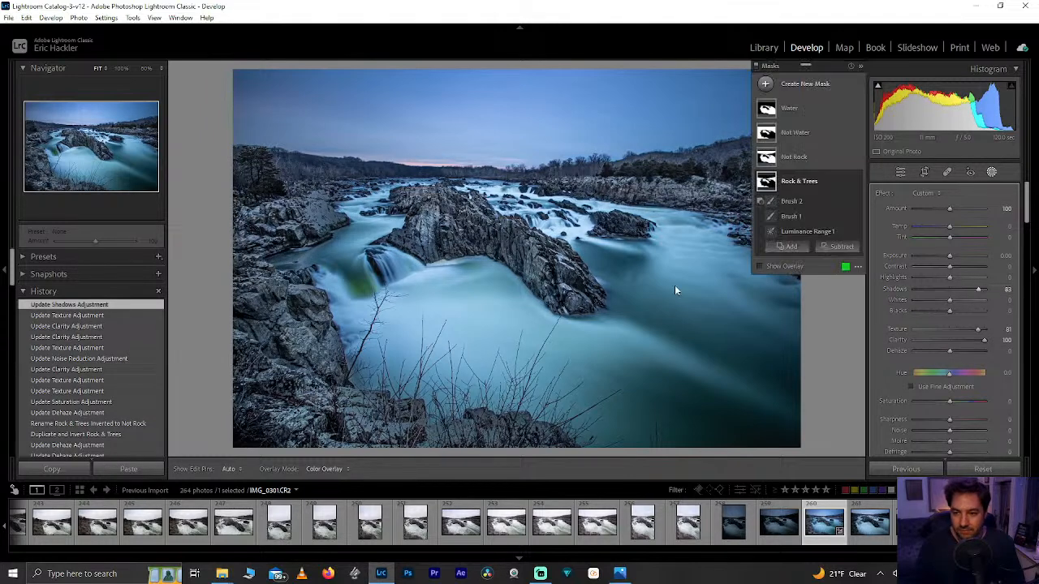
Try a cooler color temperature on the Rock & Trees mask, and reset it.
{"action": "mouse_move", "coordinate": [951, 228]}
{"action": "left_mouse_down"}
{"action": "mouse_move", "coordinate": [970, 232]}
{"action": "mouse_move", "coordinate": [943, 232]}
{"action": "left_mouse_up"}
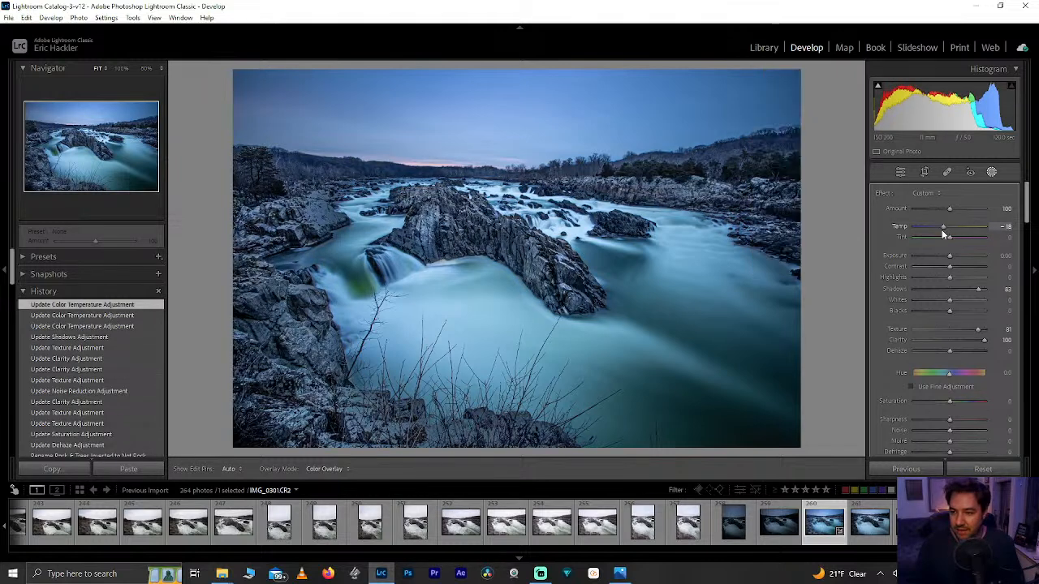
{"action": "double_click", "coordinate": [943, 232]}
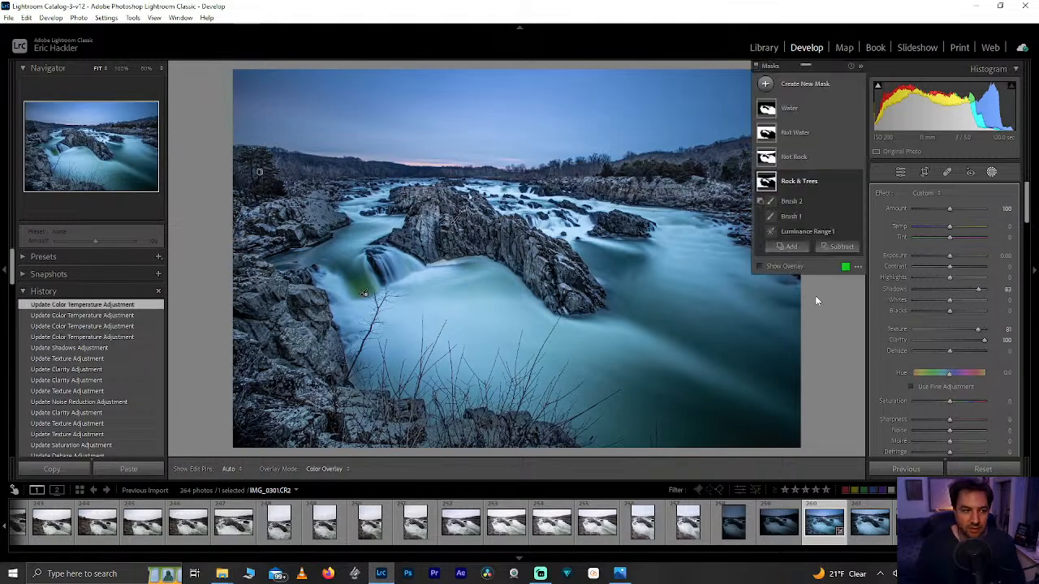
Set the Rock & Trees mask's Blacks to -15 and compare the photo with the mask hidden and shown.
{"action": "left_click_drag", "start_coordinate": [951, 311], "coordinate": [948, 313]}
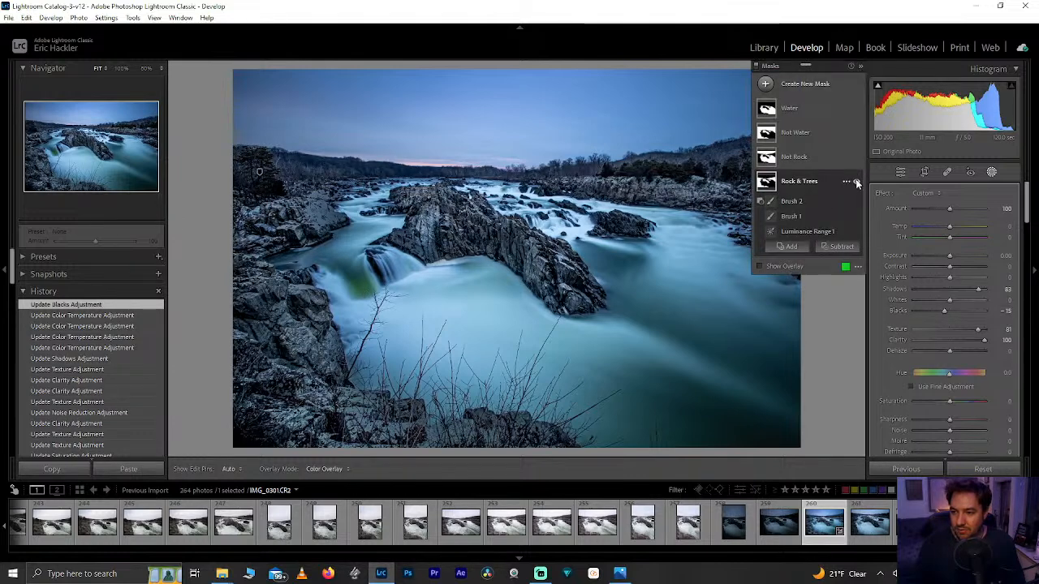
{"action": "left_click", "coordinate": [856, 180]}
{"action": "left_click", "coordinate": [856, 182]}
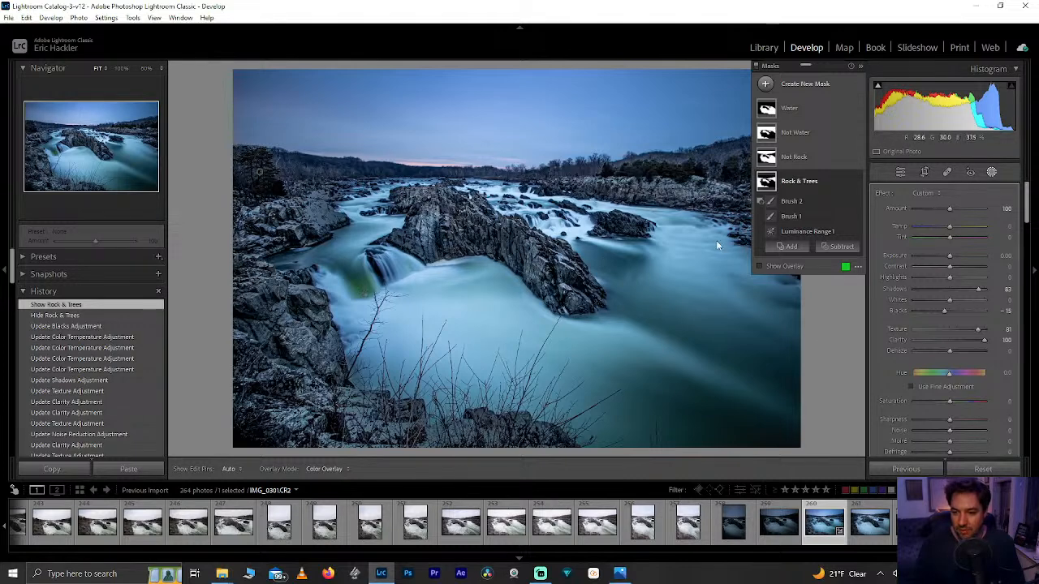
{"action": "left_click", "coordinate": [789, 266]}
{"action": "left_click", "coordinate": [789, 267]}
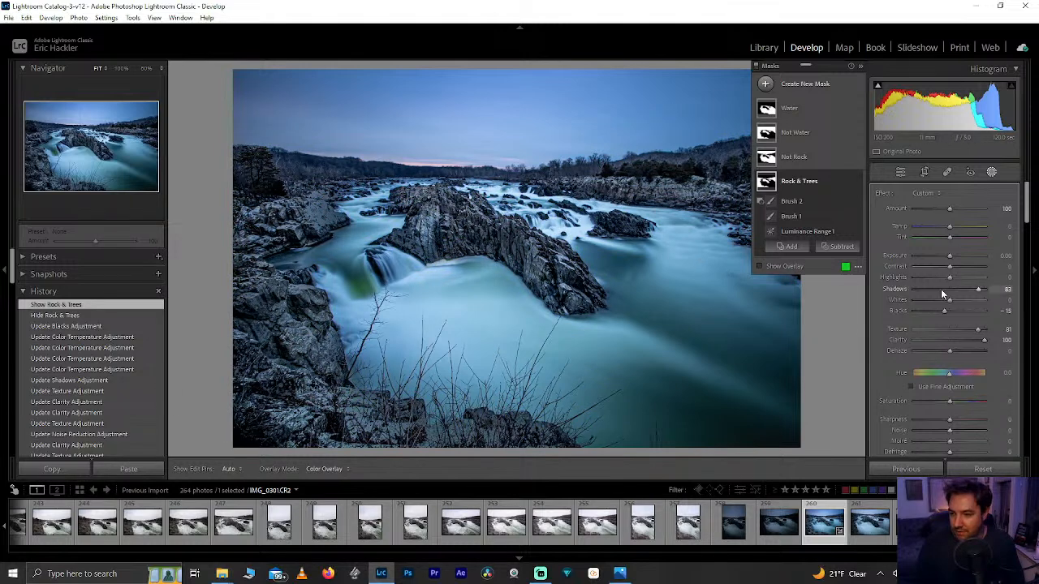
Try a Saturation of 30 on the Water mask, and reset it.
{"action": "left_click", "coordinate": [798, 110]}
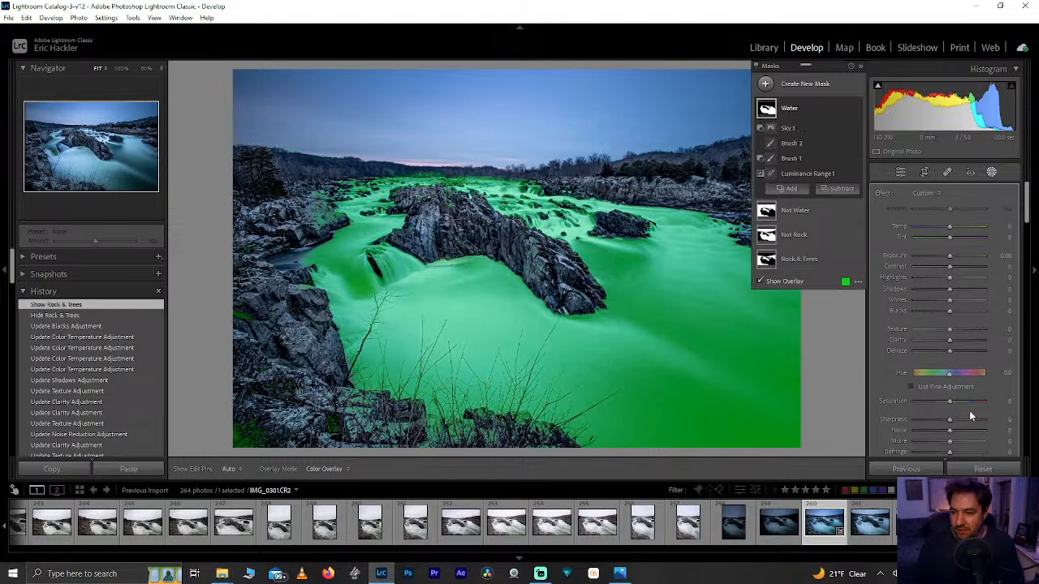
{"action": "mouse_move", "coordinate": [954, 401]}
{"action": "left_mouse_down"}
{"action": "mouse_move", "coordinate": [988, 402]}
{"action": "mouse_move", "coordinate": [959, 401]}
{"action": "left_mouse_up"}
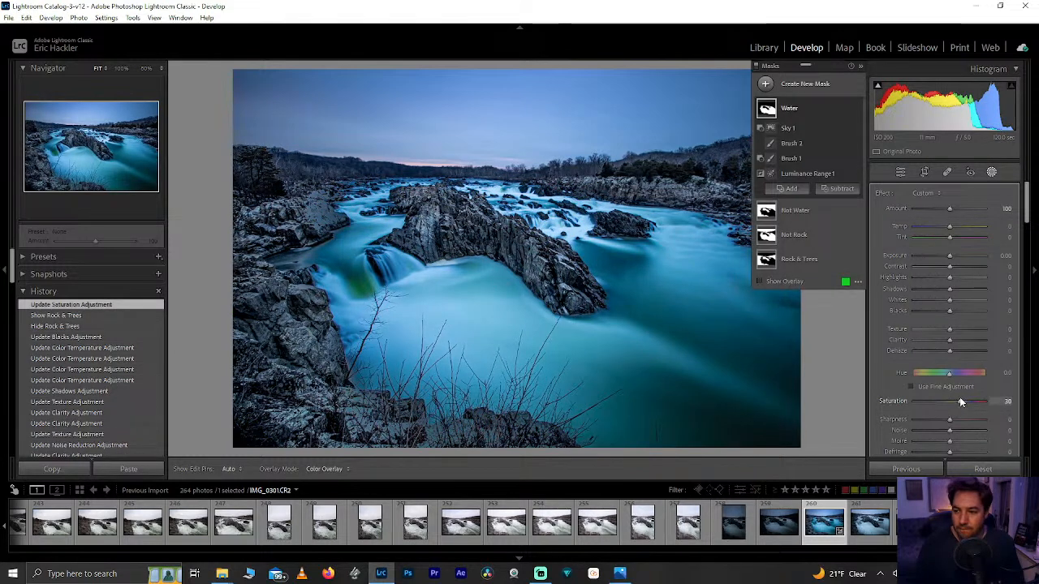
{"action": "key", "text": "shift+w"}
{"action": "double_click", "coordinate": [961, 402]}
{"action": "key", "text": "shift+w"}
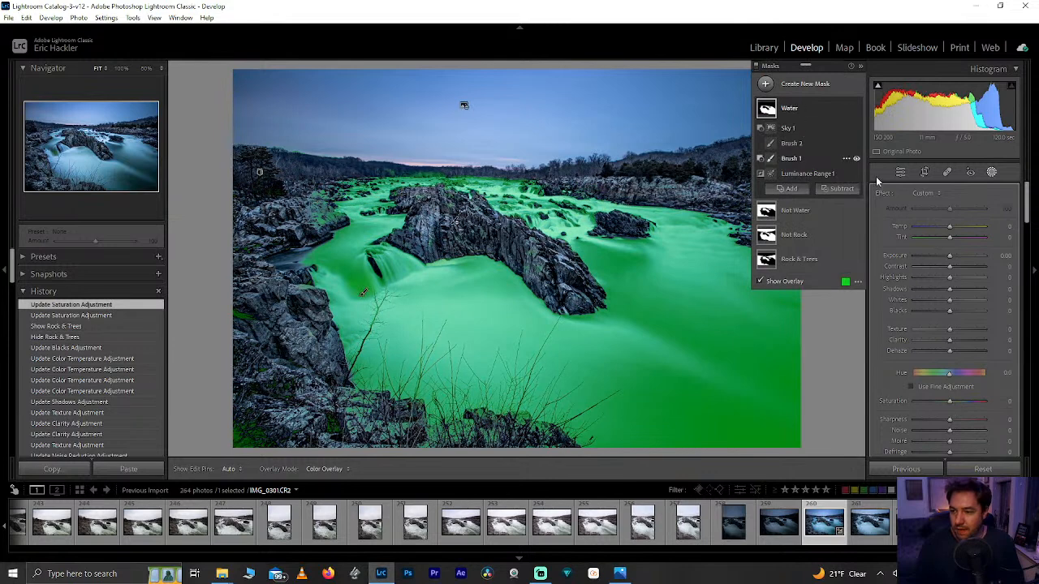
Set the Water mask's Highlights to 66, keep its Shadows at 0, and show the mask overlay.
{"action": "left_click_drag", "start_coordinate": [950, 279], "coordinate": [983, 280]}
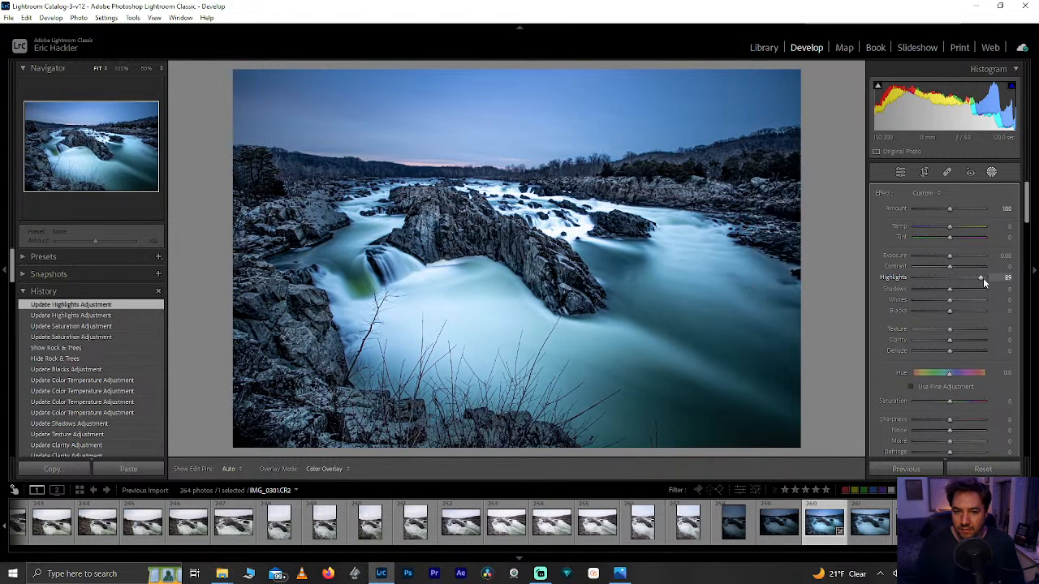
{"action": "left_click_drag", "start_coordinate": [983, 277], "coordinate": [953, 287]}
{"action": "double_click", "coordinate": [953, 288]}
{"action": "mouse_move", "coordinate": [774, 133]}
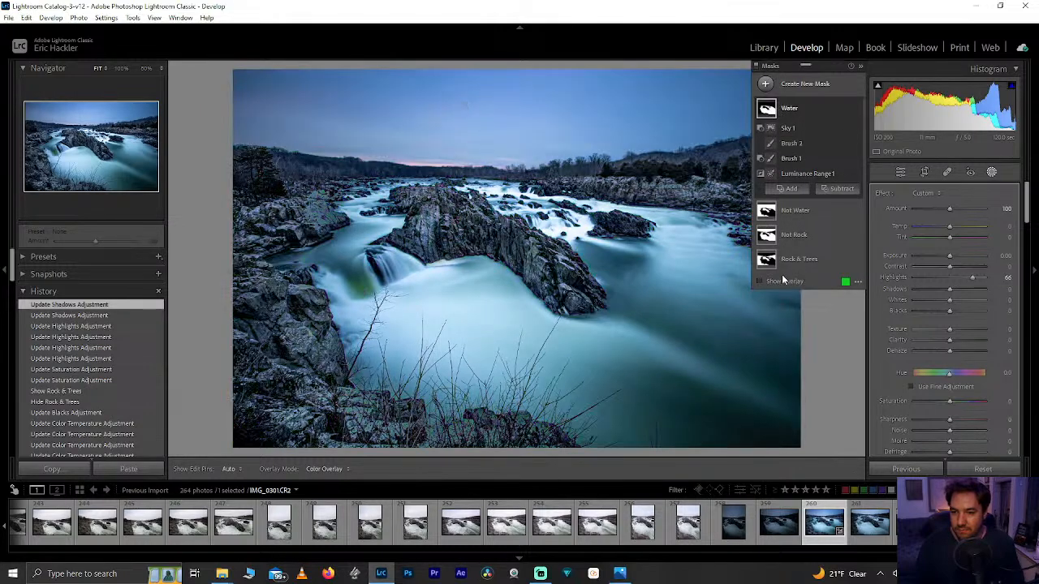
{"action": "left_click", "coordinate": [779, 282]}
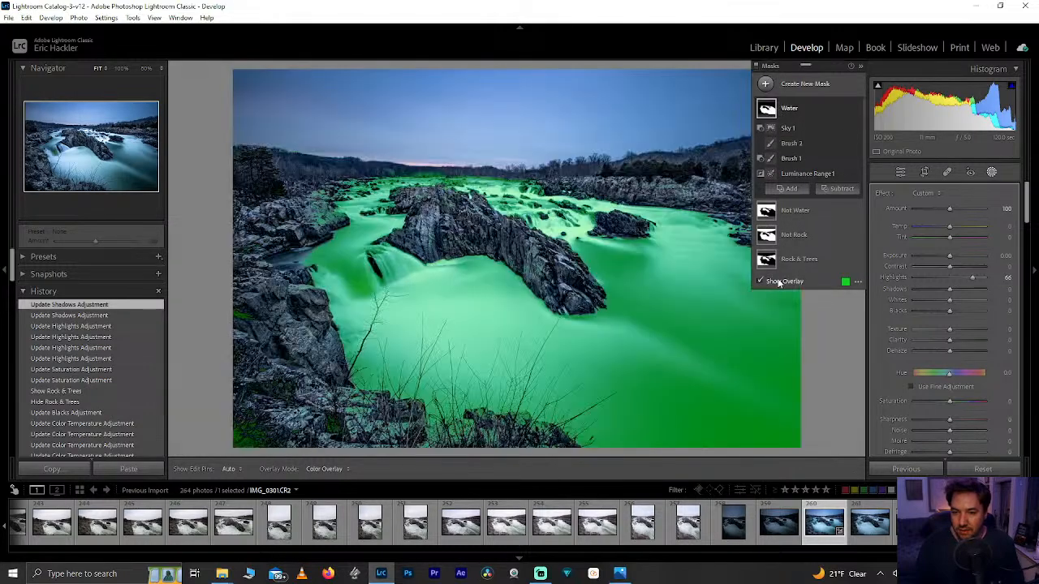
Hide the mask overlay and inspect the rocks along the left shore at 100% magnification.
{"action": "left_click", "coordinate": [778, 282]}
{"action": "left_click", "coordinate": [43, 139]}
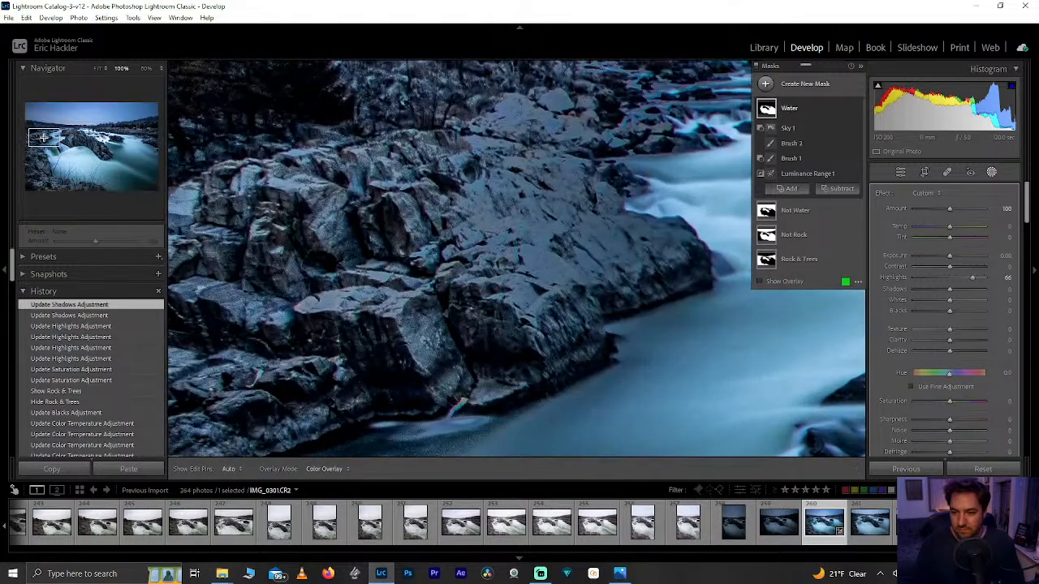
{"action": "left_click", "coordinate": [43, 139]}
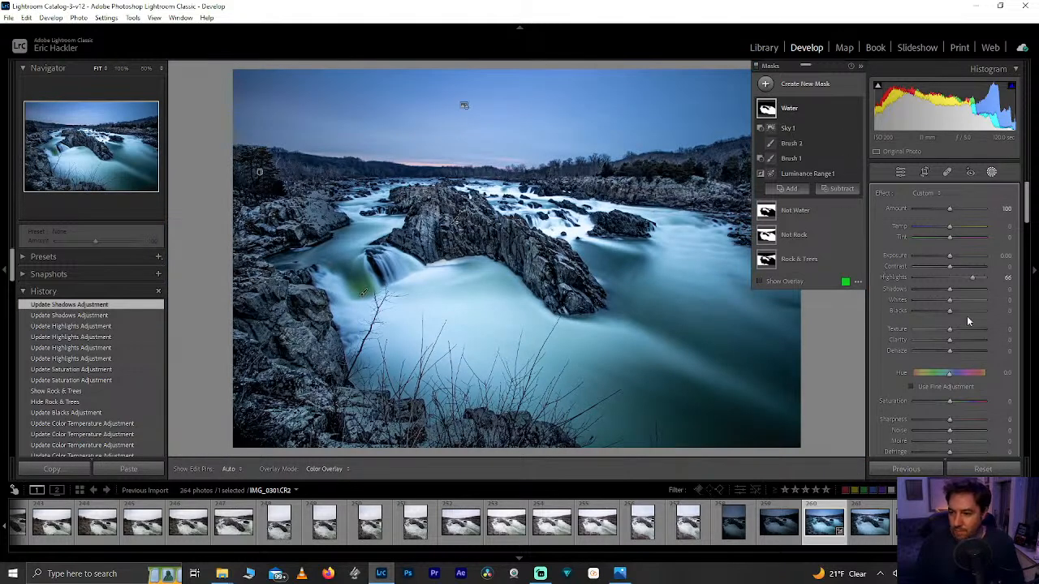
Set the Water mask's Blacks to -15.
{"action": "left_click_drag", "start_coordinate": [950, 319], "coordinate": [948, 315]}
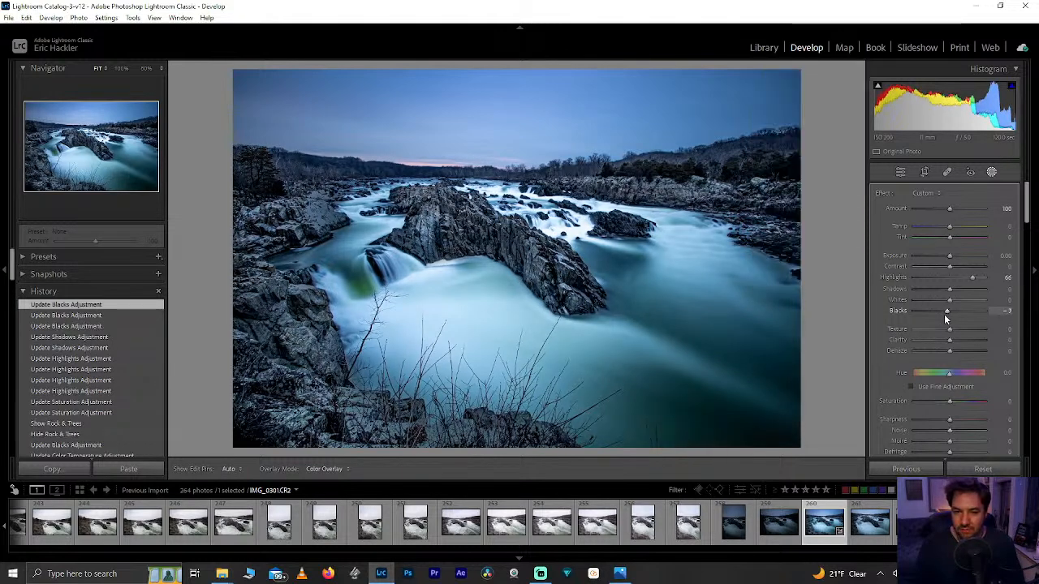
{"action": "left_click", "coordinate": [944, 315]}
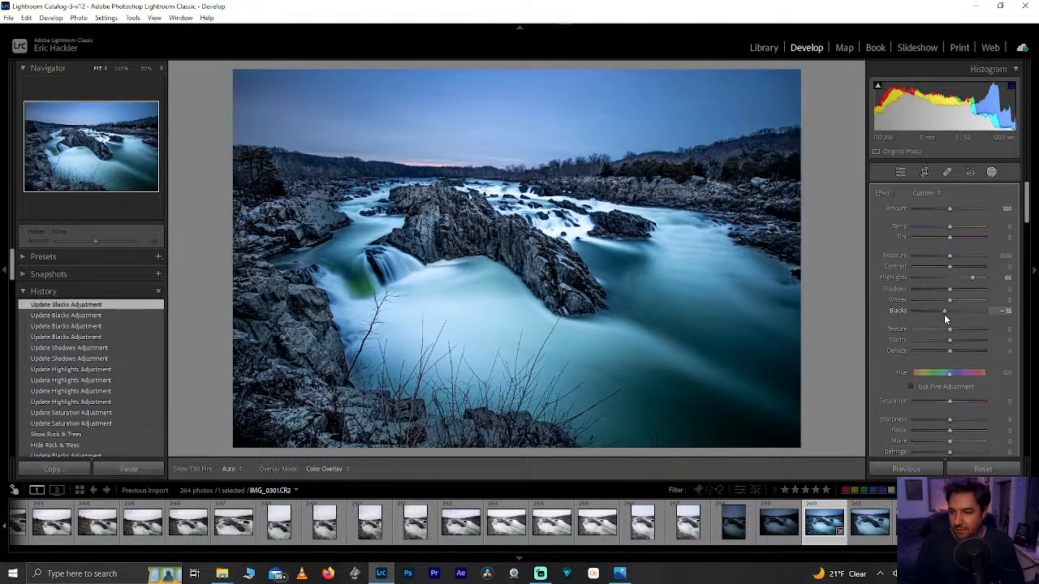
{"action": "key", "text": "shift+w"}
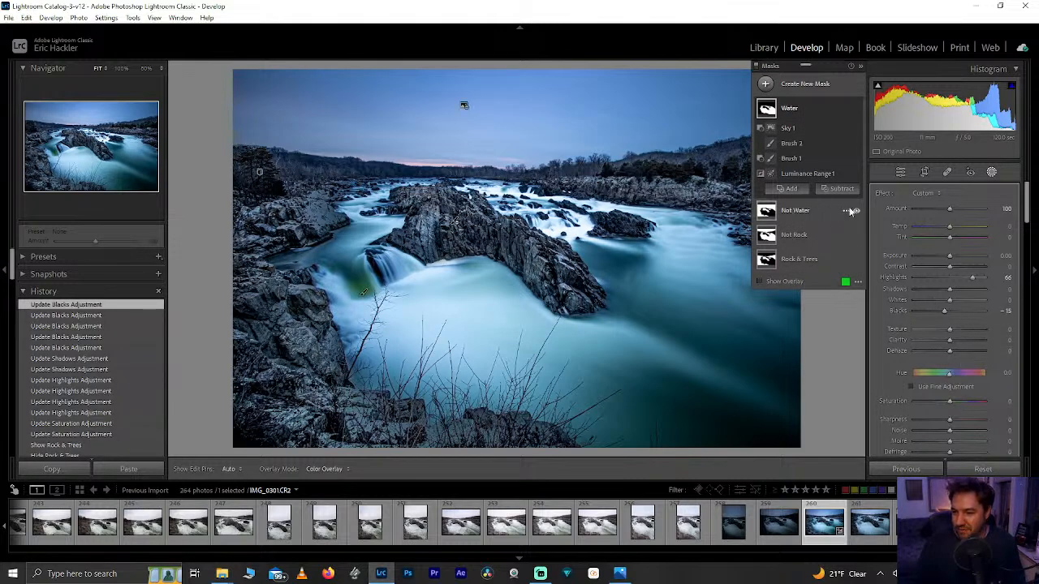
Select the Not Water mask, hide its overlay and set its Highlights to -19.
{"action": "left_click", "coordinate": [818, 216]}
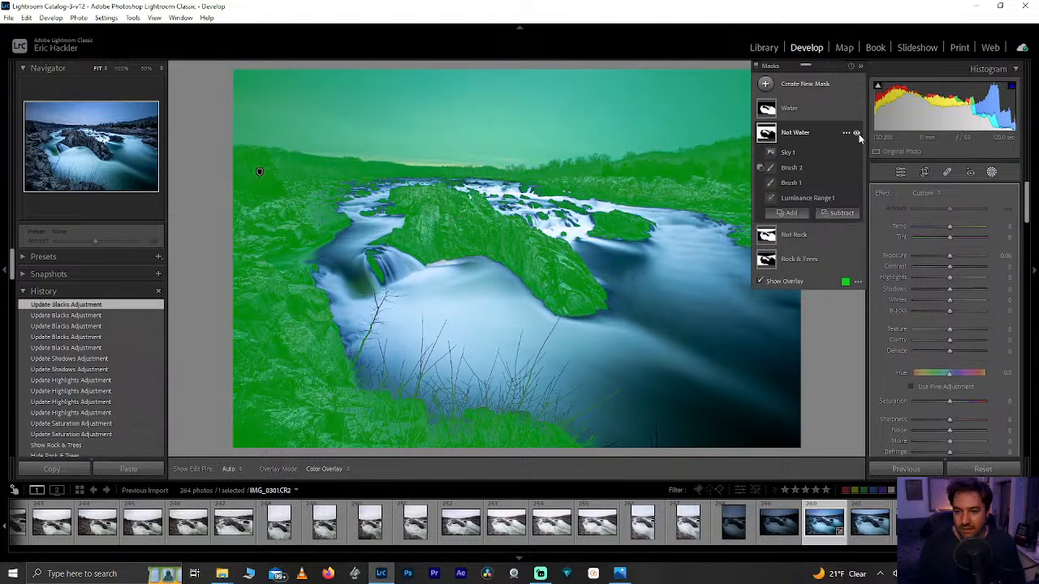
{"action": "key", "text": "shift+w"}
{"action": "mouse_move", "coordinate": [951, 279]}
{"action": "left_mouse_down"}
{"action": "mouse_move", "coordinate": [966, 275]}
{"action": "mouse_move", "coordinate": [917, 277]}
{"action": "mouse_move", "coordinate": [984, 276]}
{"action": "mouse_move", "coordinate": [942, 276]}
{"action": "left_mouse_up"}
{"action": "key", "text": "shift+w"}
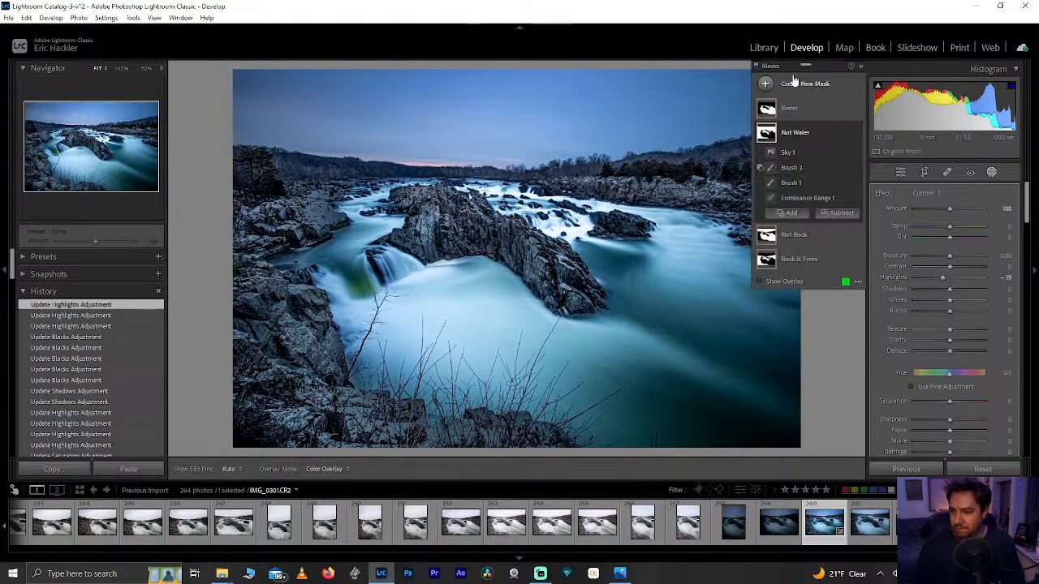
Try the Black & White treatment on the whole photo, comparing it repeatedly with Color, and return to Color.
{"action": "left_click", "coordinate": [902, 173]}
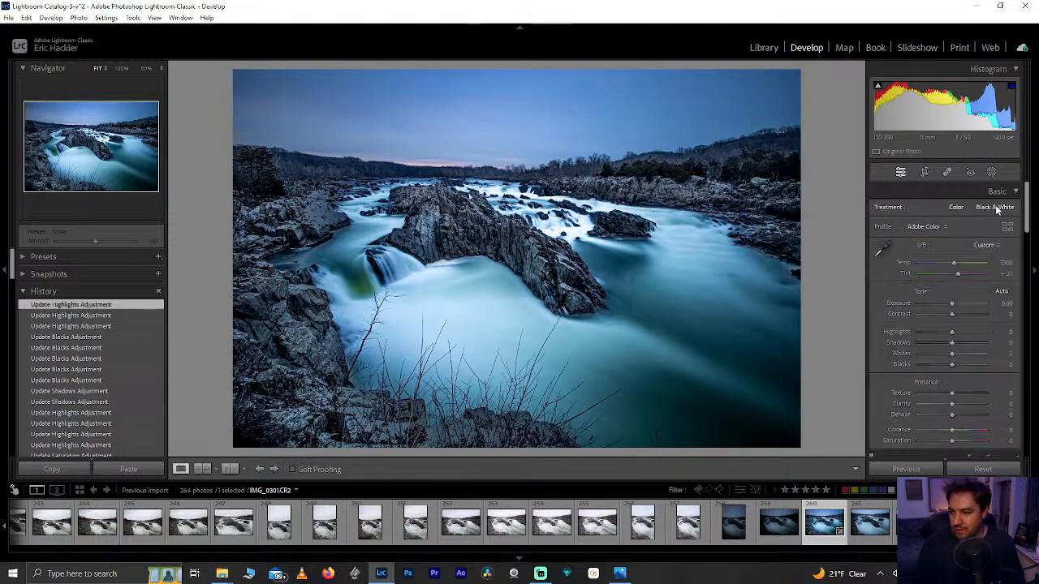
{"action": "left_click", "coordinate": [997, 209]}
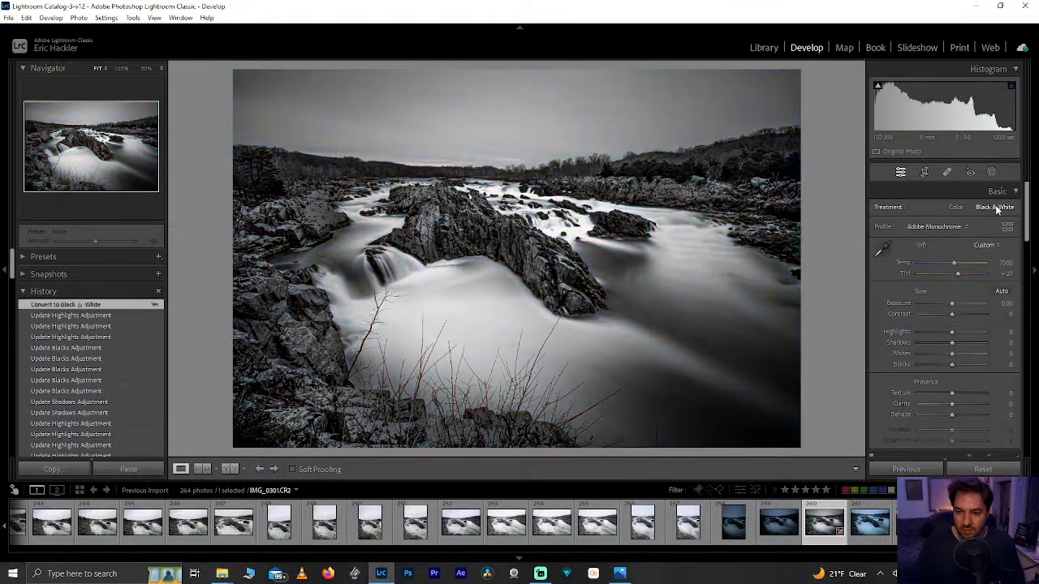
{"action": "left_click", "coordinate": [952, 208]}
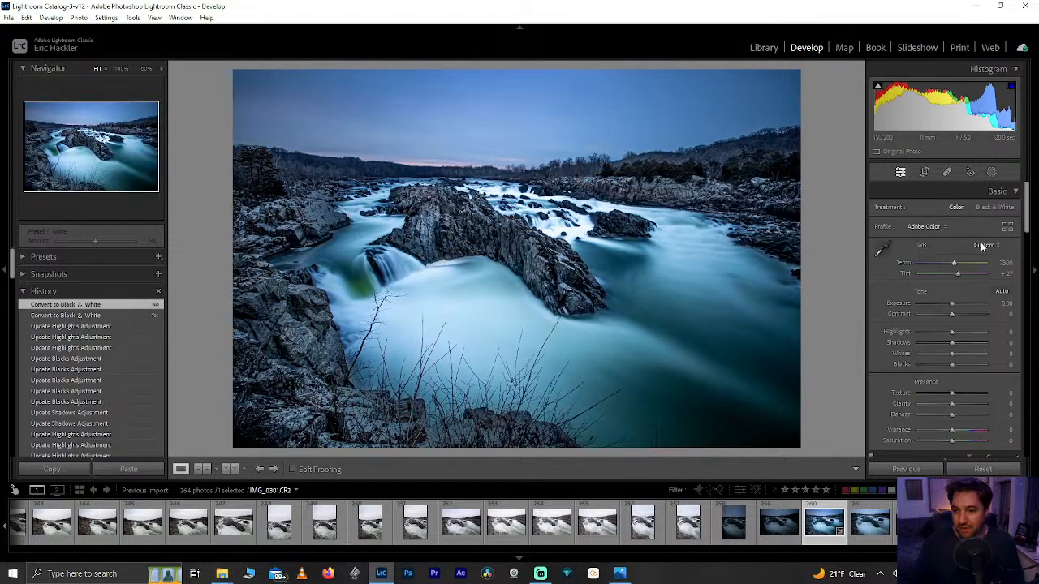
{"action": "scroll", "coordinate": [977, 227], "scroll_direction": "down", "scroll_amount": 3}
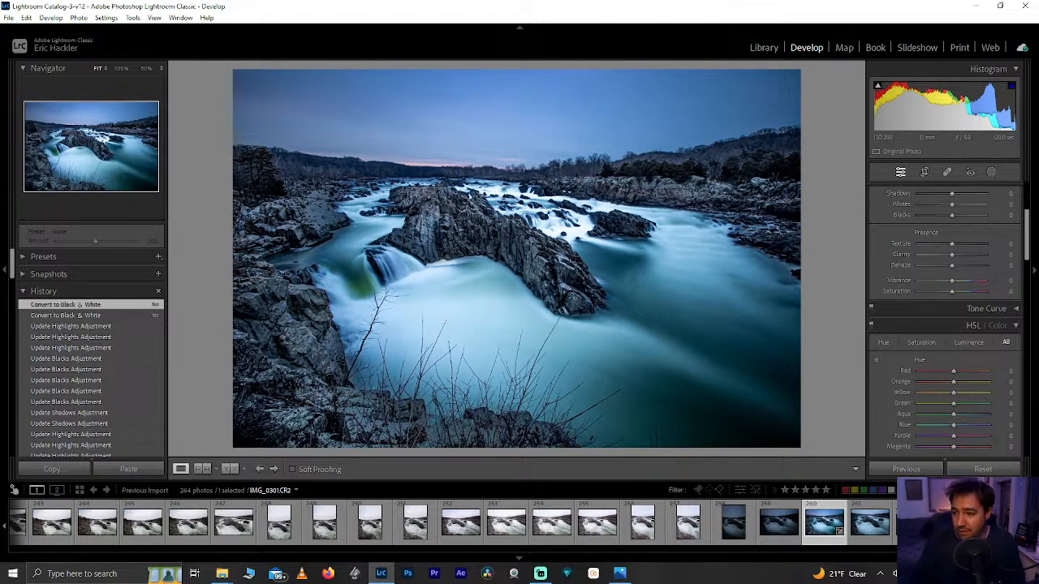
{"action": "scroll", "coordinate": [1030, 233], "scroll_direction": "up", "scroll_amount": 3}
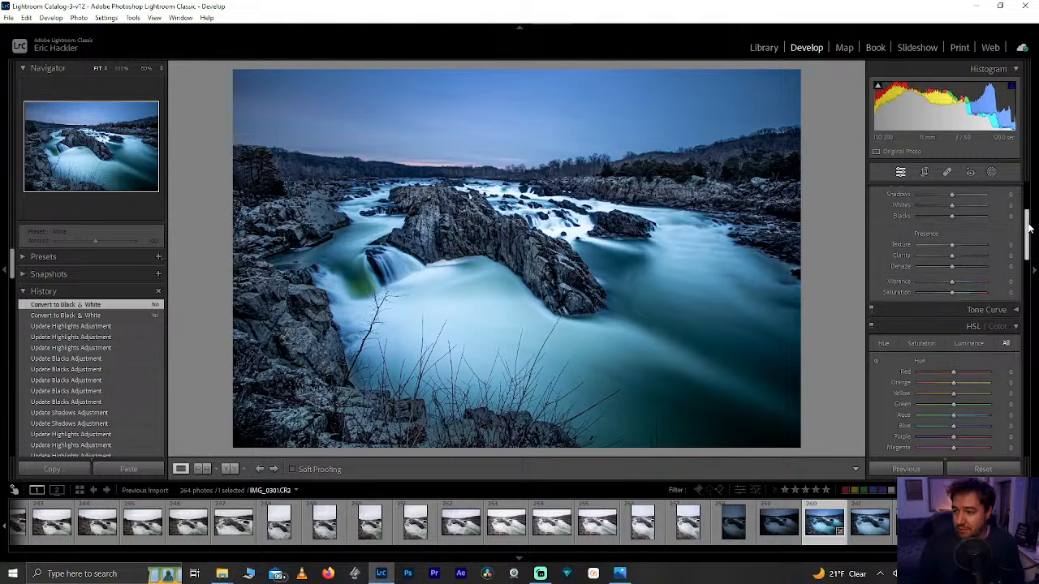
{"action": "left_click", "coordinate": [995, 207]}
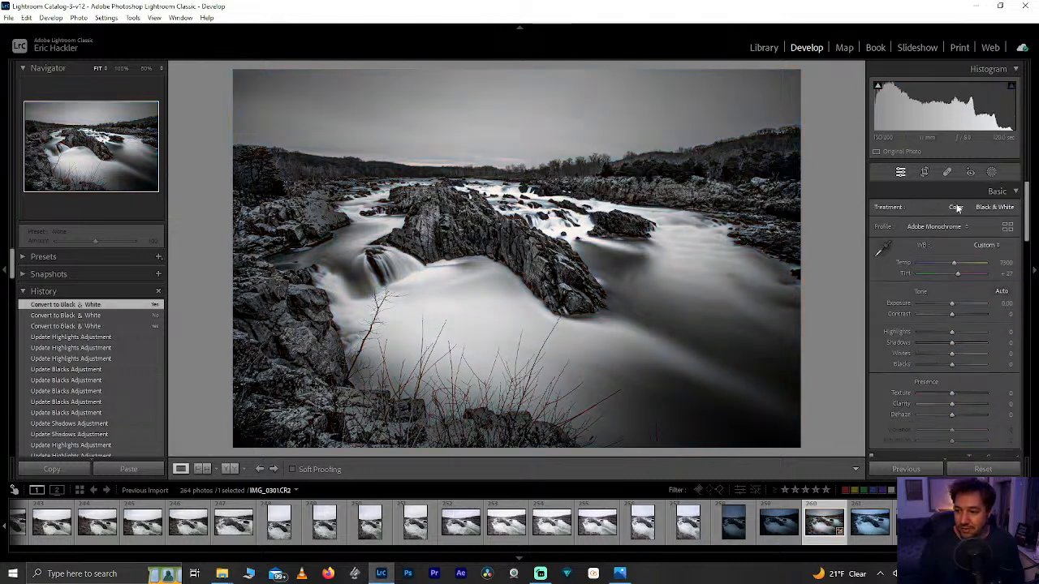
{"action": "left_click", "coordinate": [957, 208]}
{"action": "mouse_move", "coordinate": [1030, 190]}
{"action": "left_mouse_down"}
{"action": "mouse_move", "coordinate": [1023, 250]}
{"action": "mouse_move", "coordinate": [1026, 190]}
{"action": "left_mouse_up"}
{"action": "left_click", "coordinate": [995, 208]}
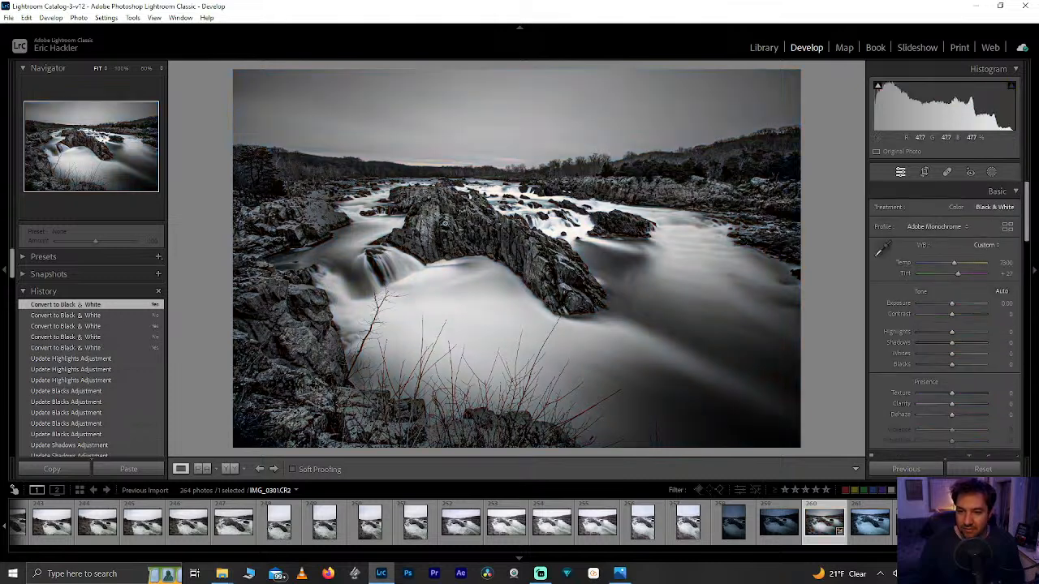
{"action": "left_click", "coordinate": [958, 208]}
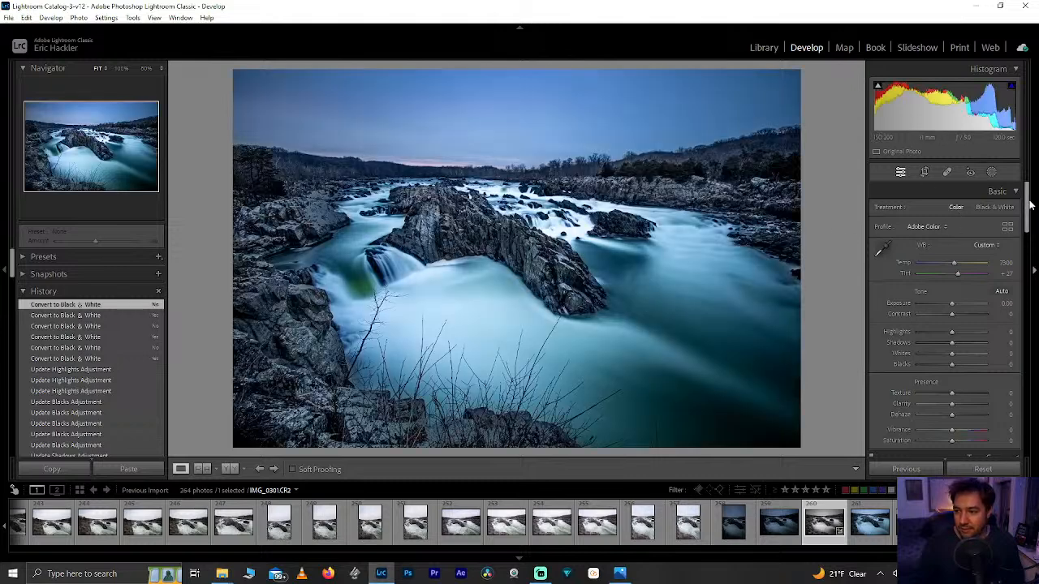
In the global HSL adjustments, set the Aqua saturation to +82 and the Blue saturation to +17.
{"action": "scroll", "coordinate": [1019, 253], "scroll_direction": "down", "scroll_amount": 5}
{"action": "scroll", "coordinate": [1018, 253], "scroll_direction": "down", "scroll_amount": 4}
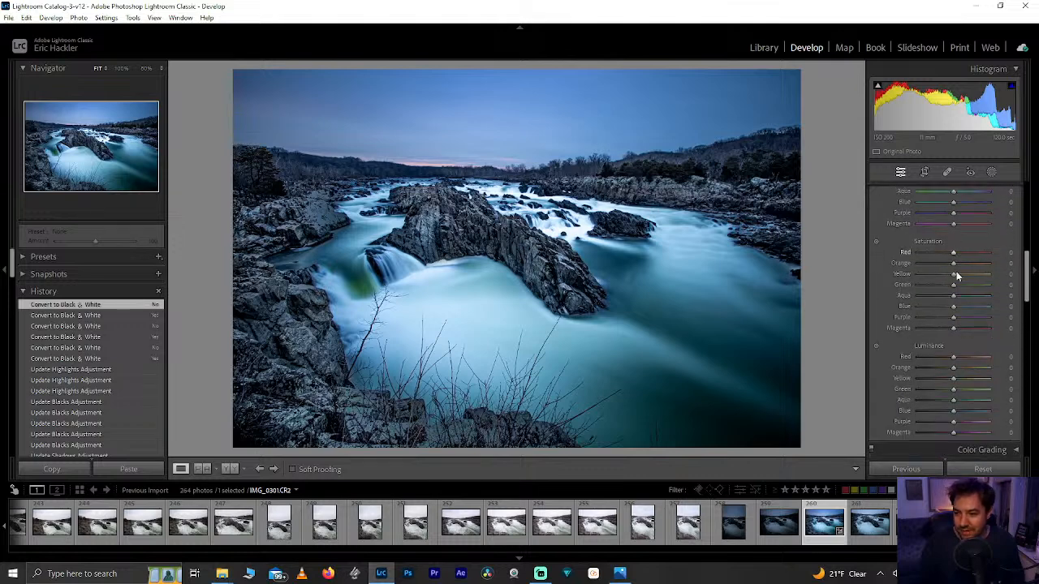
{"action": "mouse_move", "coordinate": [953, 295]}
{"action": "left_mouse_down"}
{"action": "mouse_move", "coordinate": [1000, 306]}
{"action": "mouse_move", "coordinate": [867, 309]}
{"action": "mouse_move", "coordinate": [959, 310]}
{"action": "mouse_move", "coordinate": [944, 311]}
{"action": "left_mouse_up"}
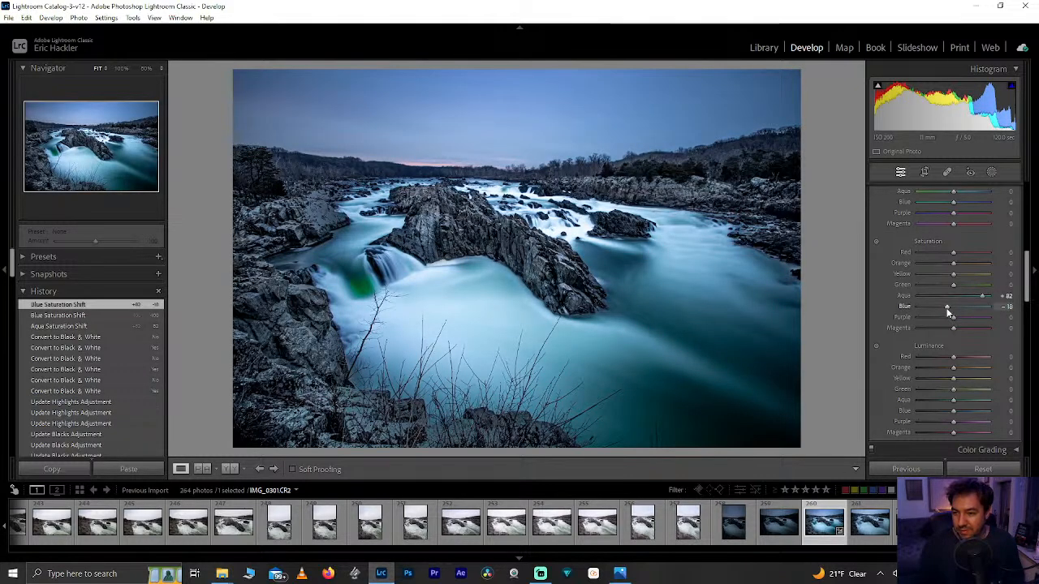
{"action": "double_click", "coordinate": [945, 310]}
{"action": "mouse_move", "coordinate": [954, 311]}
{"action": "left_mouse_down"}
{"action": "mouse_move", "coordinate": [943, 310]}
{"action": "mouse_move", "coordinate": [974, 303]}
{"action": "mouse_move", "coordinate": [960, 305]}
{"action": "left_mouse_up"}
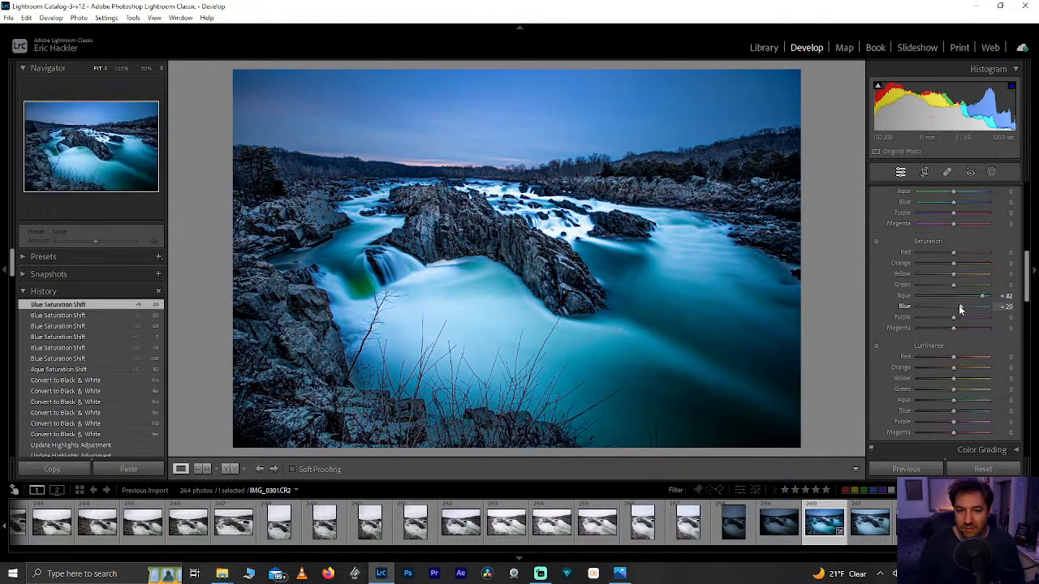
{"action": "left_click_drag", "start_coordinate": [959, 305], "coordinate": [957, 305]}
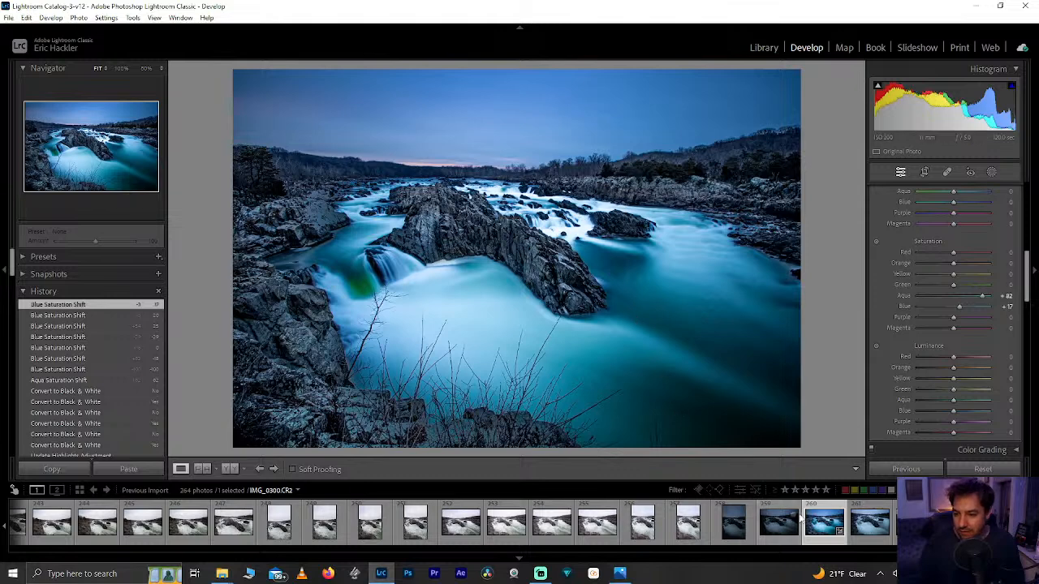
Set the HSL Aqua luminance to +43, and raise the Purple and Magenta saturation to +35 and +42.
{"action": "mouse_move", "coordinate": [953, 403]}
{"action": "left_mouse_down"}
{"action": "mouse_move", "coordinate": [991, 403]}
{"action": "mouse_move", "coordinate": [912, 403]}
{"action": "mouse_move", "coordinate": [1007, 405]}
{"action": "mouse_move", "coordinate": [986, 410]}
{"action": "mouse_move", "coordinate": [1003, 414]}
{"action": "mouse_move", "coordinate": [958, 411]}
{"action": "mouse_move", "coordinate": [983, 398]}
{"action": "mouse_move", "coordinate": [909, 399]}
{"action": "mouse_move", "coordinate": [868, 412]}
{"action": "mouse_move", "coordinate": [956, 403]}
{"action": "left_mouse_up"}
{"action": "double_click", "coordinate": [968, 401]}
{"action": "double_click", "coordinate": [958, 411]}
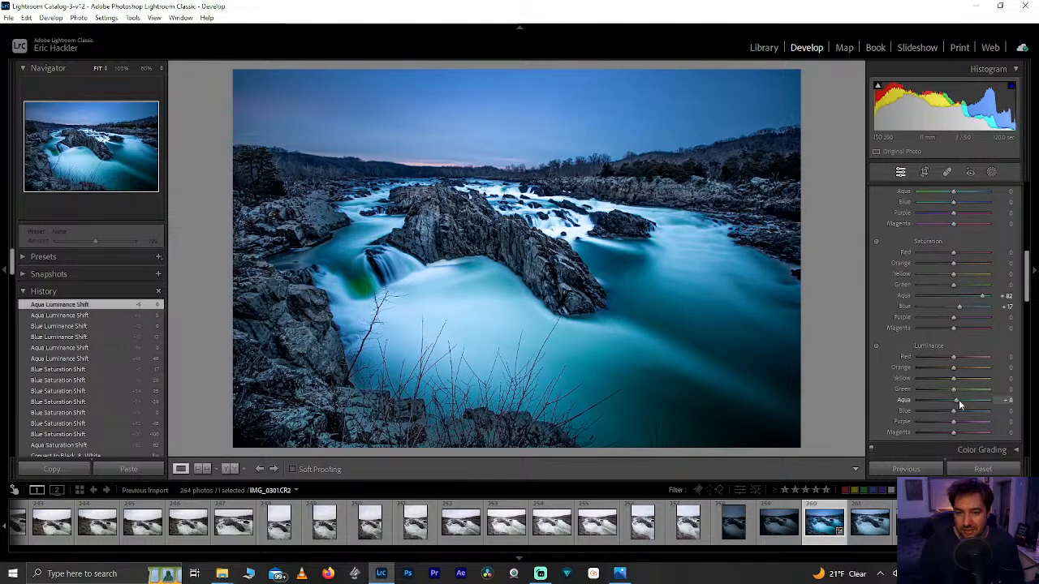
{"action": "mouse_move", "coordinate": [958, 400]}
{"action": "left_mouse_down"}
{"action": "mouse_move", "coordinate": [991, 401]}
{"action": "mouse_move", "coordinate": [968, 401]}
{"action": "left_mouse_up"}
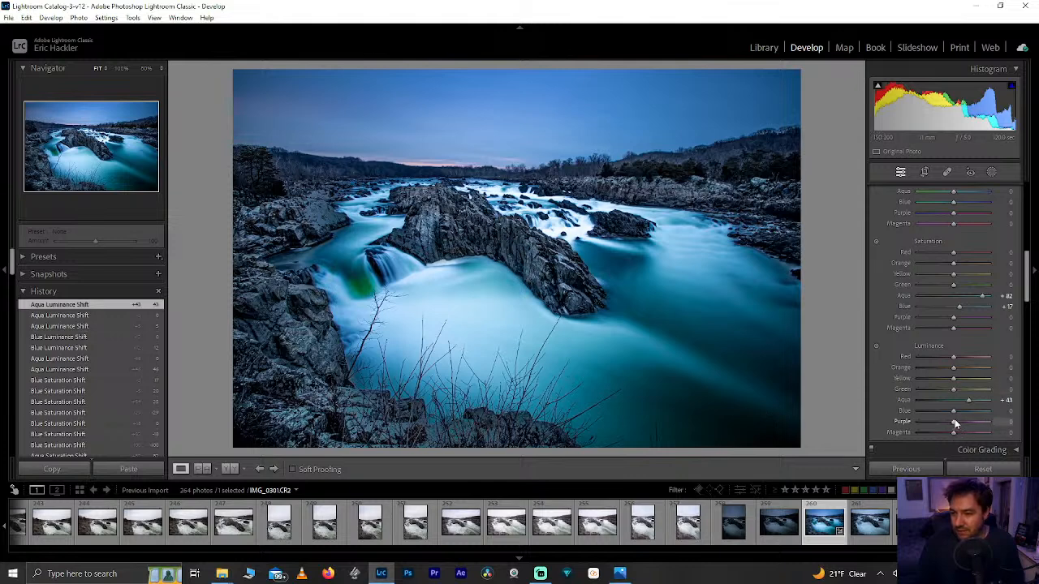
{"action": "left_click_drag", "start_coordinate": [954, 318], "coordinate": [878, 336]}
{"action": "left_click_drag", "start_coordinate": [1018, 344], "coordinate": [972, 338]}
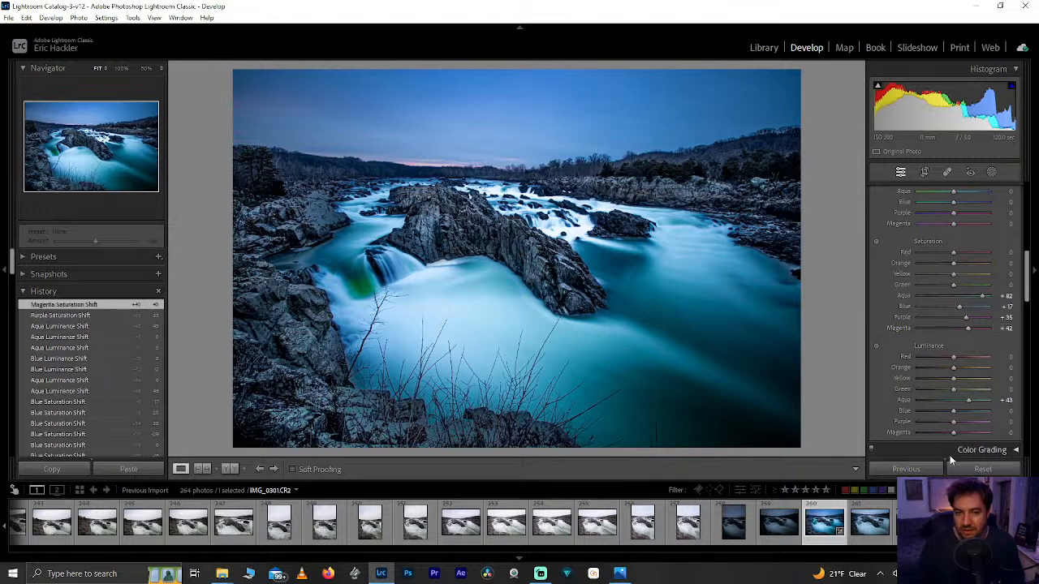
Try shifting the Purple and Magenta luminance and a Red saturation of +57, and reset them all.
{"action": "left_click_drag", "start_coordinate": [953, 422], "coordinate": [875, 443]}
{"action": "left_click_drag", "start_coordinate": [959, 442], "coordinate": [960, 437]}
{"action": "double_click", "coordinate": [973, 423]}
{"action": "left_click_drag", "start_coordinate": [953, 254], "coordinate": [974, 253]}
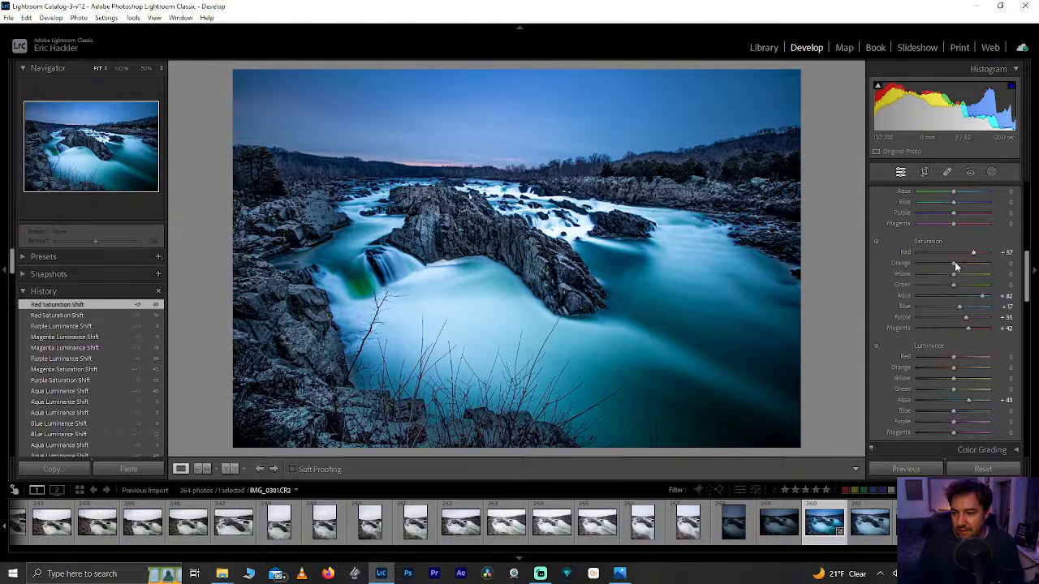
{"action": "double_click", "coordinate": [973, 255]}
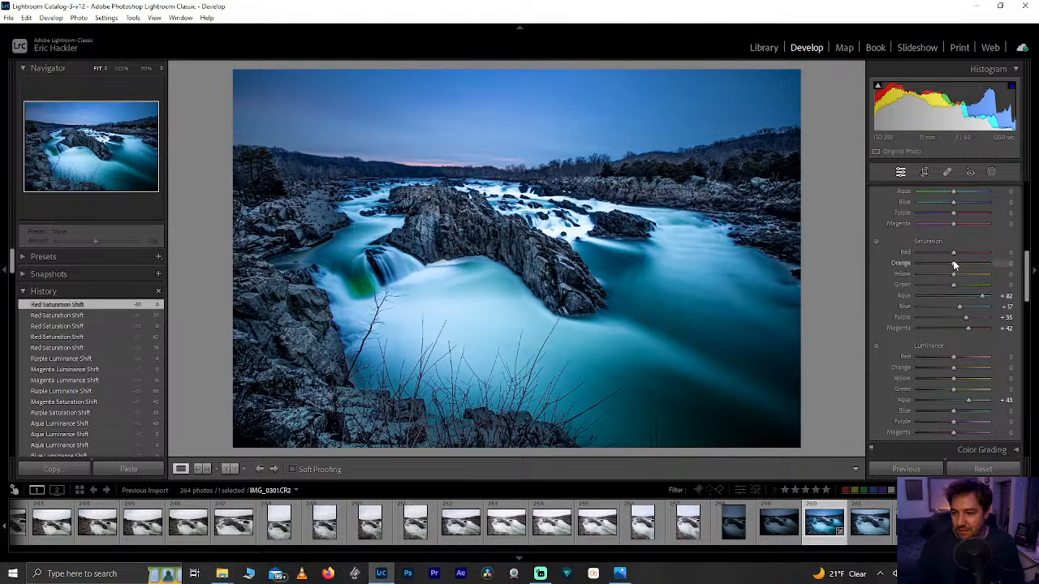
Try different Orange, Yellow and Green saturation values in the HSL adjustments, and reset each one.
{"action": "left_click_drag", "start_coordinate": [955, 266], "coordinate": [1018, 273]}
{"action": "mouse_move", "coordinate": [863, 267]}
{"action": "left_mouse_down"}
{"action": "mouse_move", "coordinate": [986, 267]}
{"action": "mouse_move", "coordinate": [857, 271]}
{"action": "left_mouse_up"}
{"action": "left_click_drag", "start_coordinate": [959, 280], "coordinate": [1006, 293]}
{"action": "double_click", "coordinate": [961, 274]}
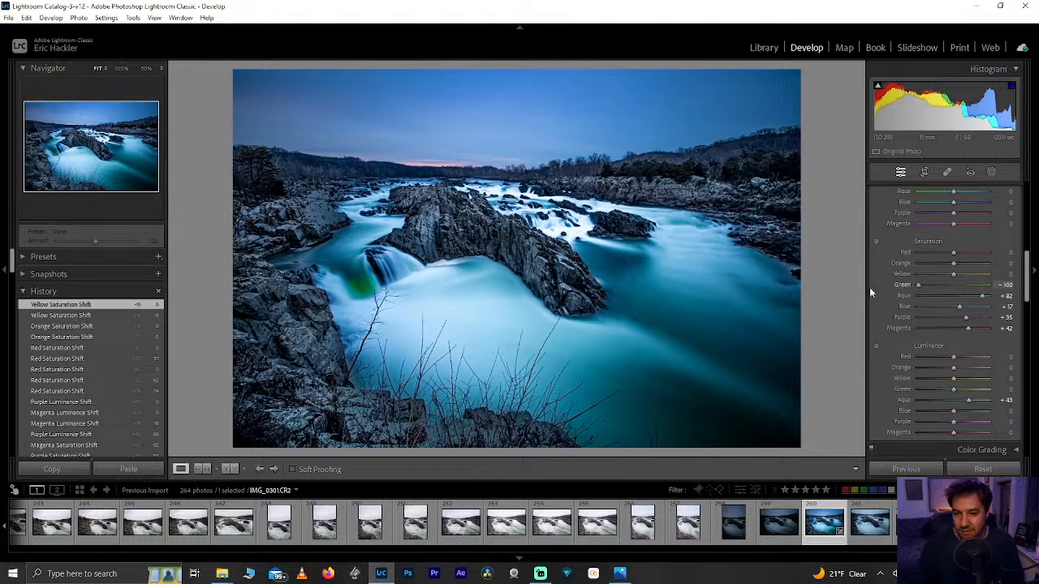
{"action": "left_click_drag", "start_coordinate": [851, 300], "coordinate": [944, 286]}
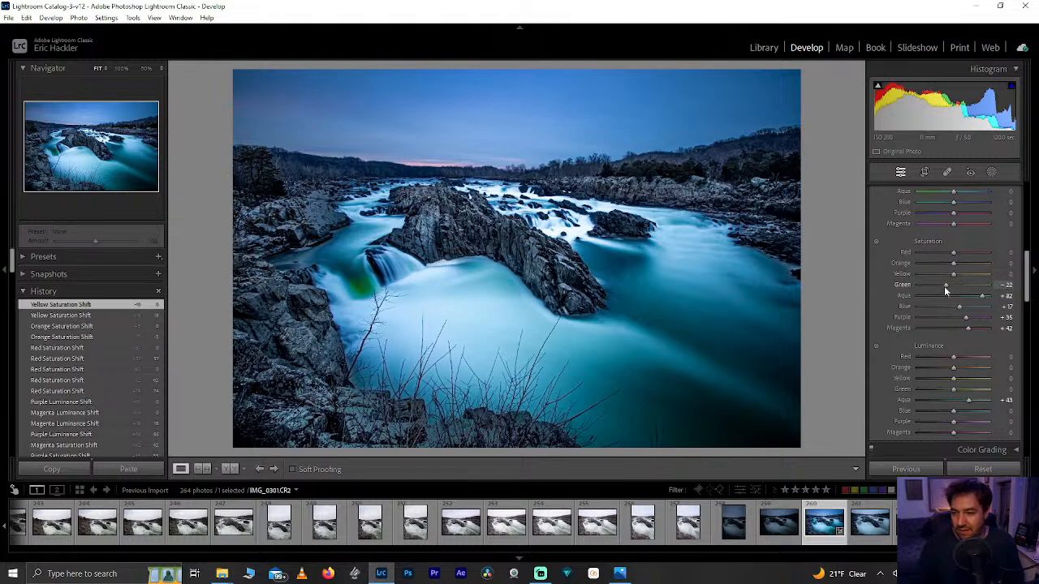
{"action": "double_click", "coordinate": [944, 285]}
Try a Green luminance of +100 and a Green saturation of -100, and reset both.
{"action": "left_click_drag", "start_coordinate": [954, 388], "coordinate": [988, 390]}
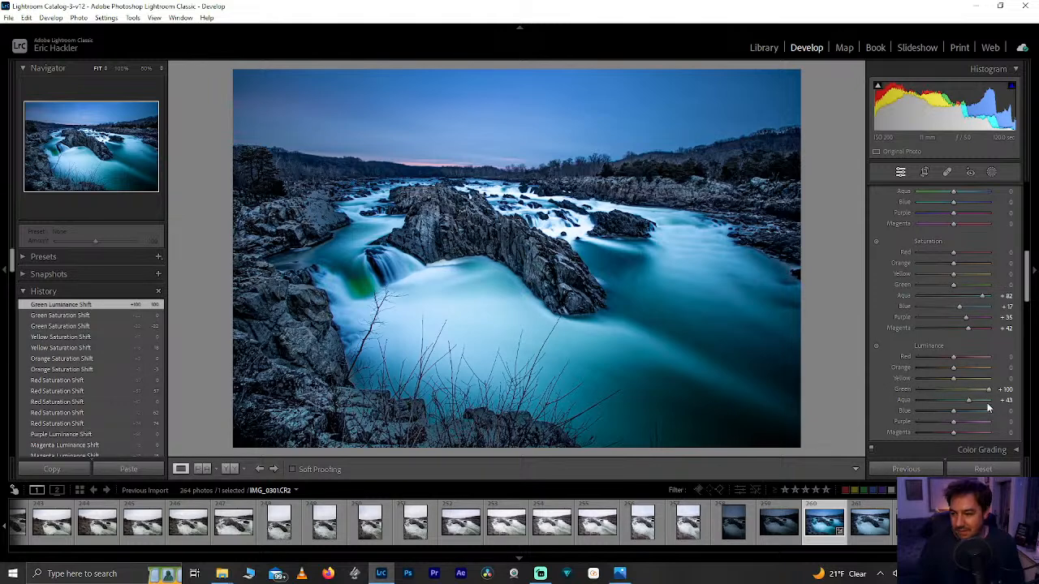
{"action": "left_click_drag", "start_coordinate": [946, 289], "coordinate": [427, 283]}
{"action": "double_click", "coordinate": [918, 285]}
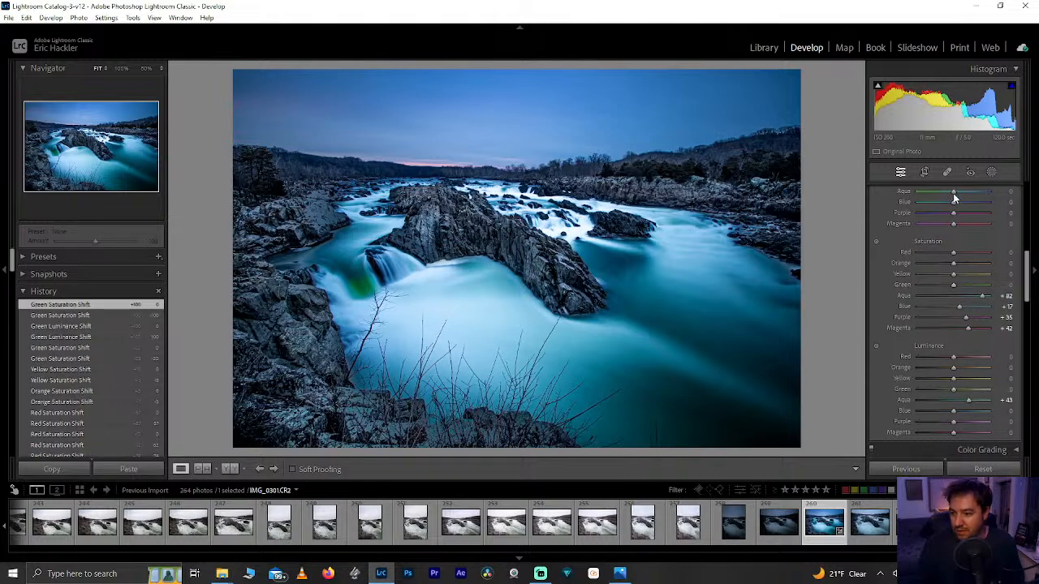
Set the HSL Green hue to +100 and the Green saturation to -100.
{"action": "scroll", "coordinate": [1026, 260], "scroll_direction": "up", "scroll_amount": 3}
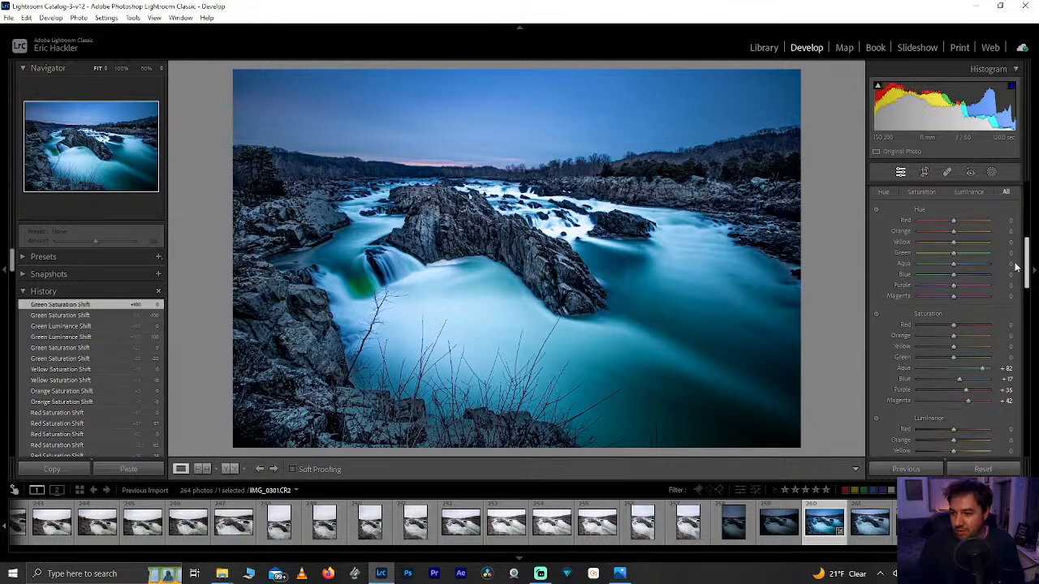
{"action": "left_click_drag", "start_coordinate": [959, 257], "coordinate": [988, 252]}
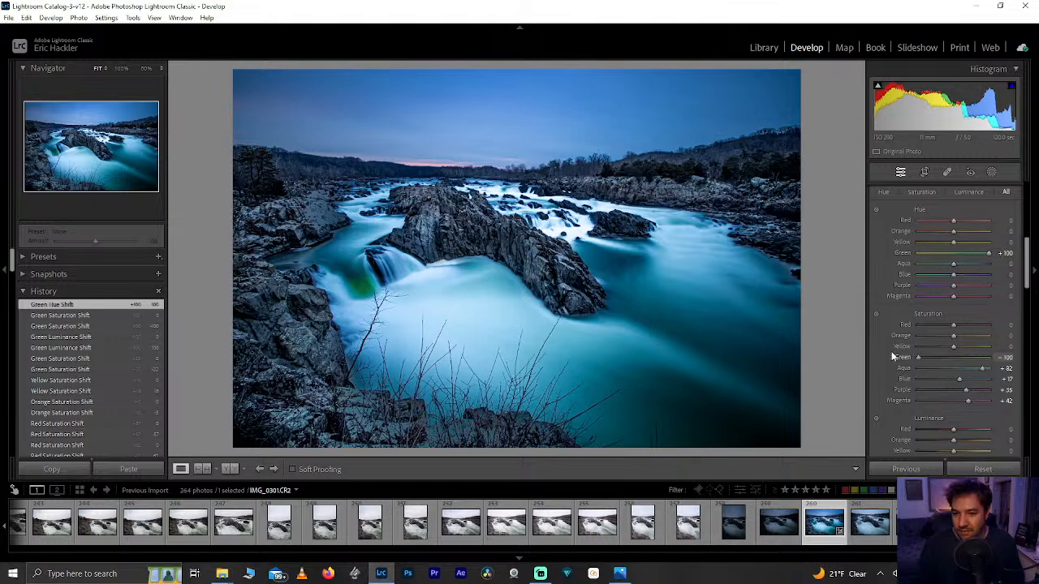
{"action": "left_click_drag", "start_coordinate": [893, 357], "coordinate": [908, 367]}
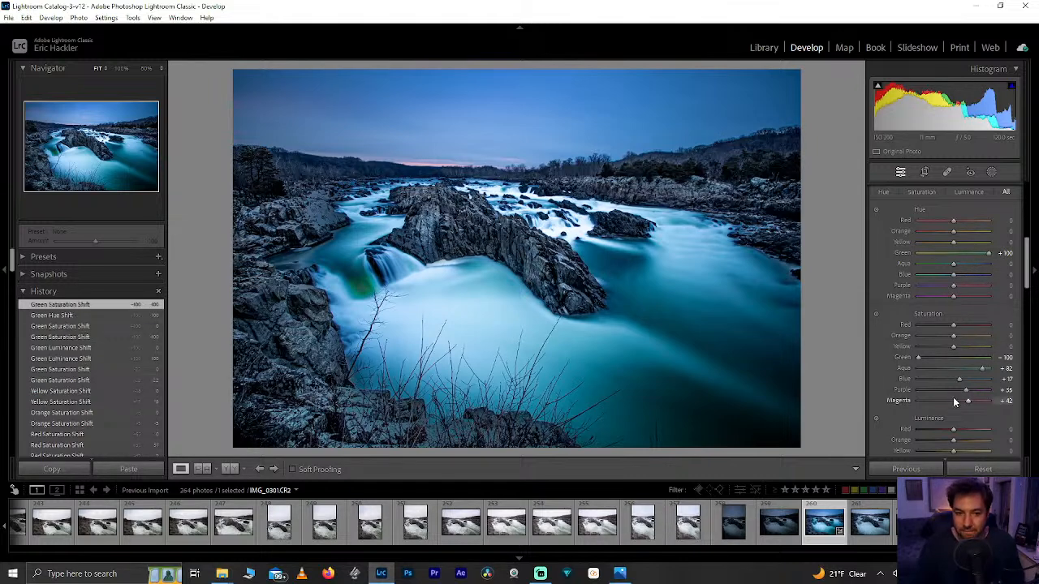
Try a Green luminance of -100, reset it and return to the Basic adjustments.
{"action": "scroll", "coordinate": [989, 328], "scroll_direction": "down", "scroll_amount": 4}
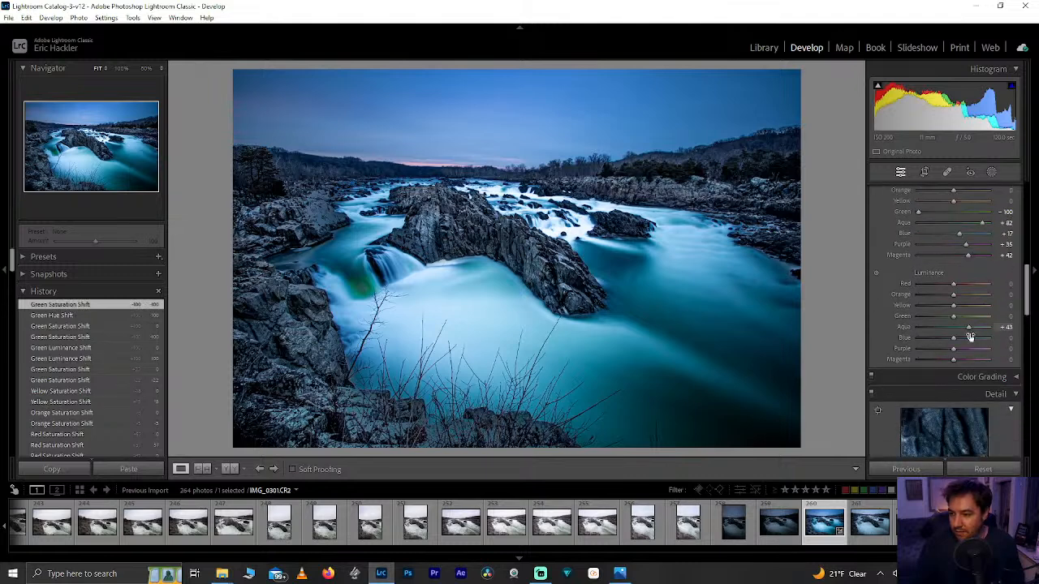
{"action": "left_click_drag", "start_coordinate": [954, 318], "coordinate": [877, 313]}
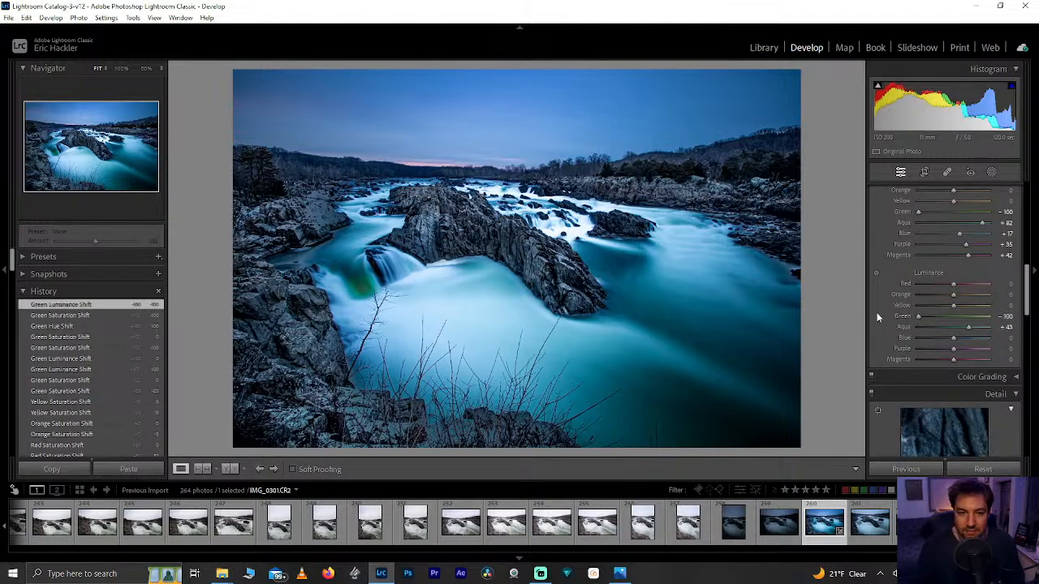
{"action": "double_click", "coordinate": [918, 316]}
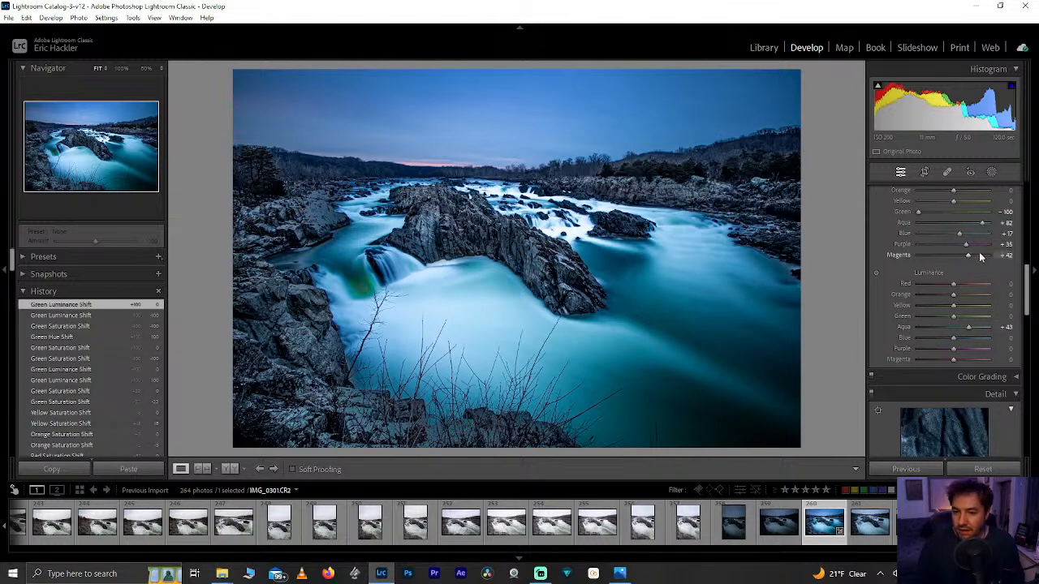
{"action": "left_click_drag", "start_coordinate": [1026, 288], "coordinate": [1025, 169]}
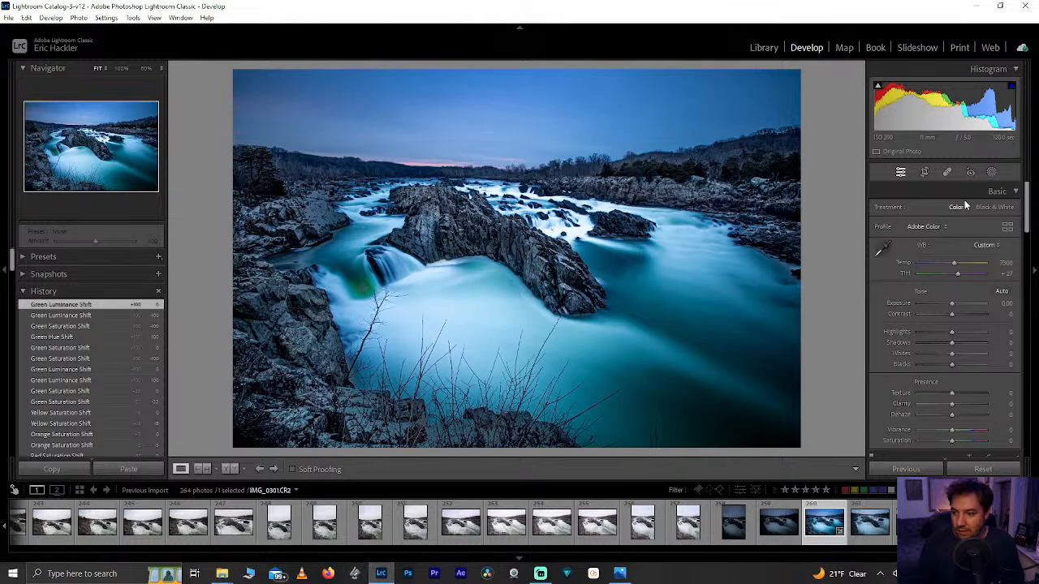
Try a free-form crop of the waterfall photo that trims the sky and the sides around the central rock.
{"action": "left_click", "coordinate": [926, 172]}
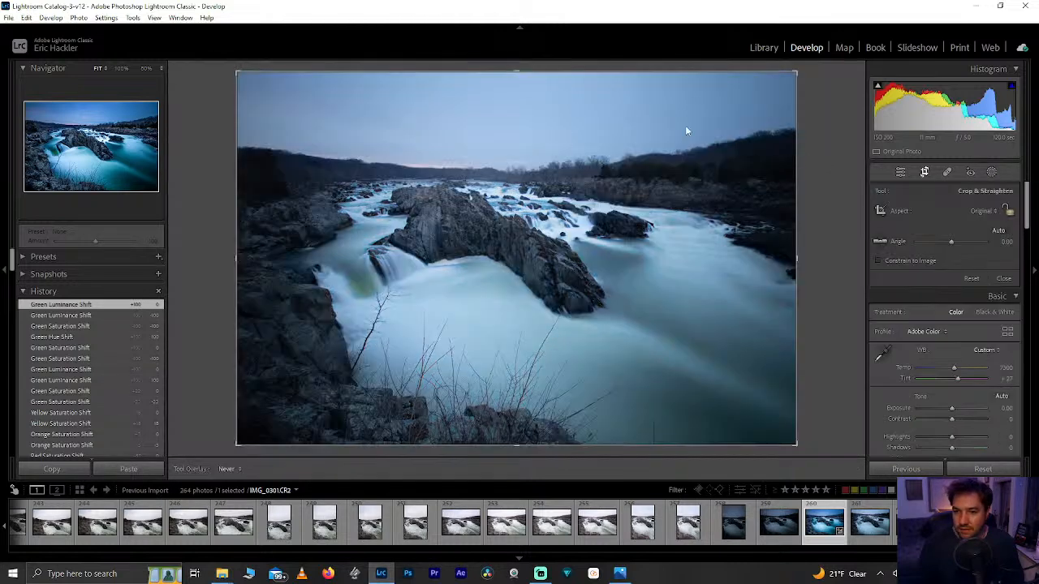
{"action": "mouse_move", "coordinate": [775, 95]}
{"action": "left_mouse_down"}
{"action": "mouse_move", "coordinate": [748, 109]}
{"action": "mouse_move", "coordinate": [758, 105]}
{"action": "left_mouse_up"}
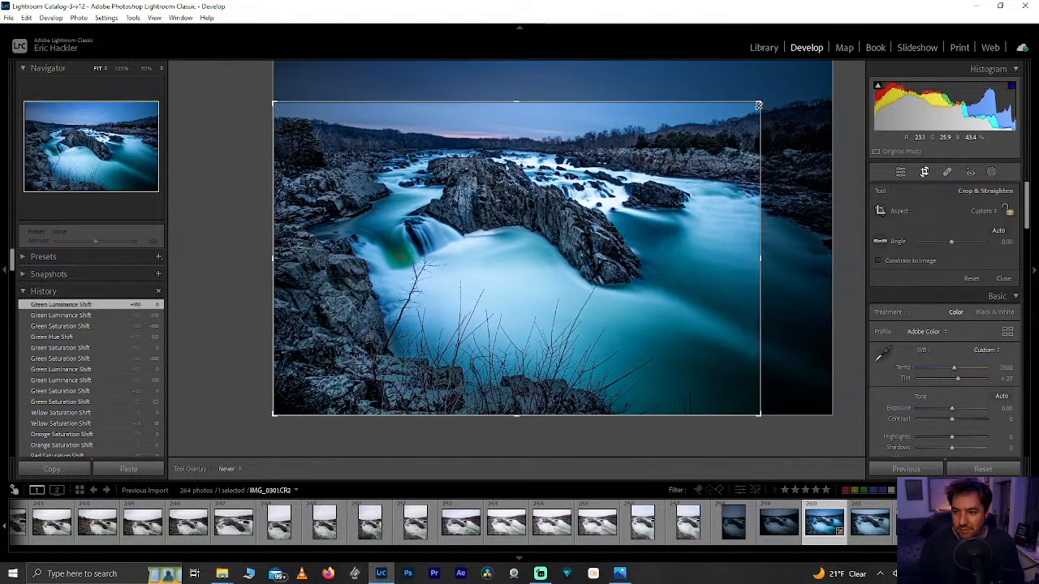
{"action": "left_click_drag", "start_coordinate": [276, 254], "coordinate": [299, 258]}
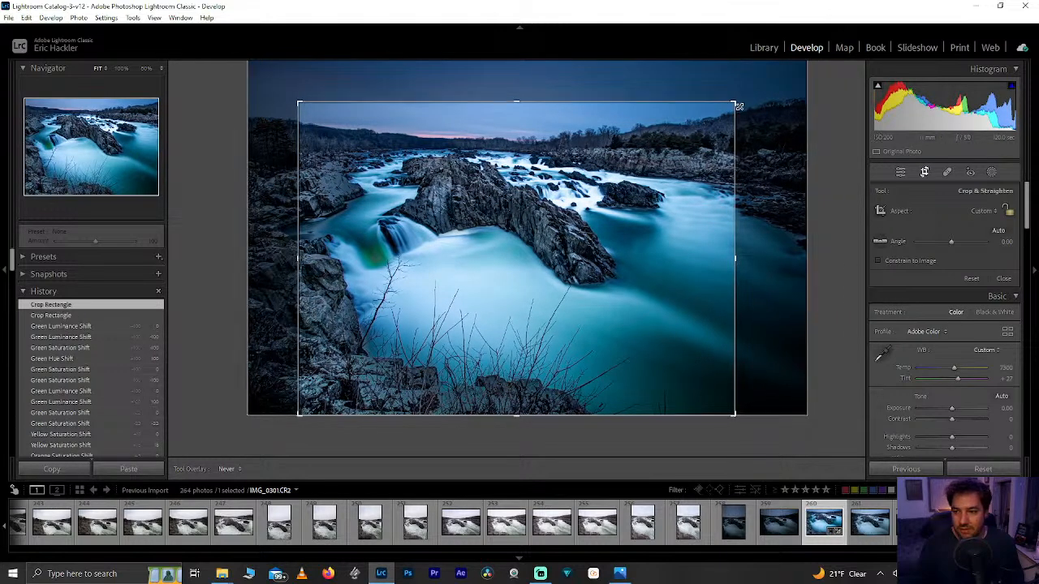
{"action": "left_click_drag", "start_coordinate": [768, 107], "coordinate": [792, 97]}
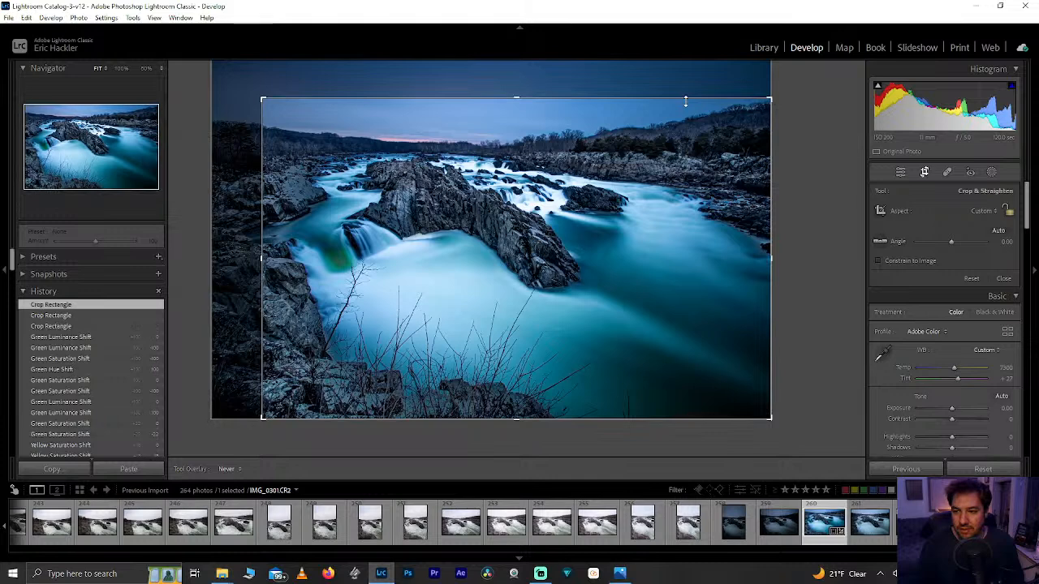
{"action": "left_click_drag", "start_coordinate": [682, 112], "coordinate": [679, 96]}
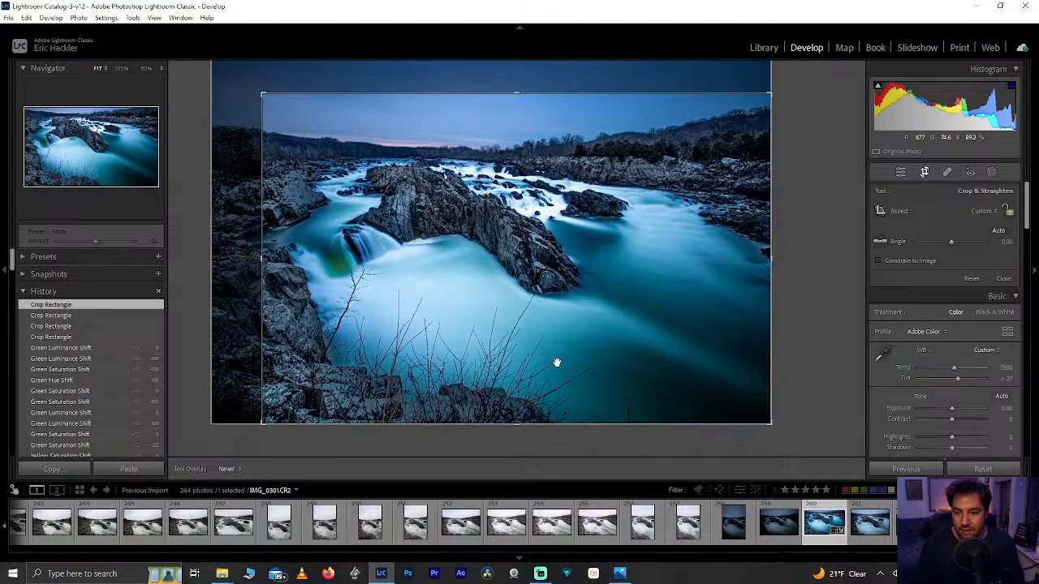
{"action": "mouse_move", "coordinate": [530, 420]}
{"action": "left_mouse_down"}
{"action": "mouse_move", "coordinate": [532, 402]}
{"action": "mouse_move", "coordinate": [531, 428]}
{"action": "left_mouse_up"}
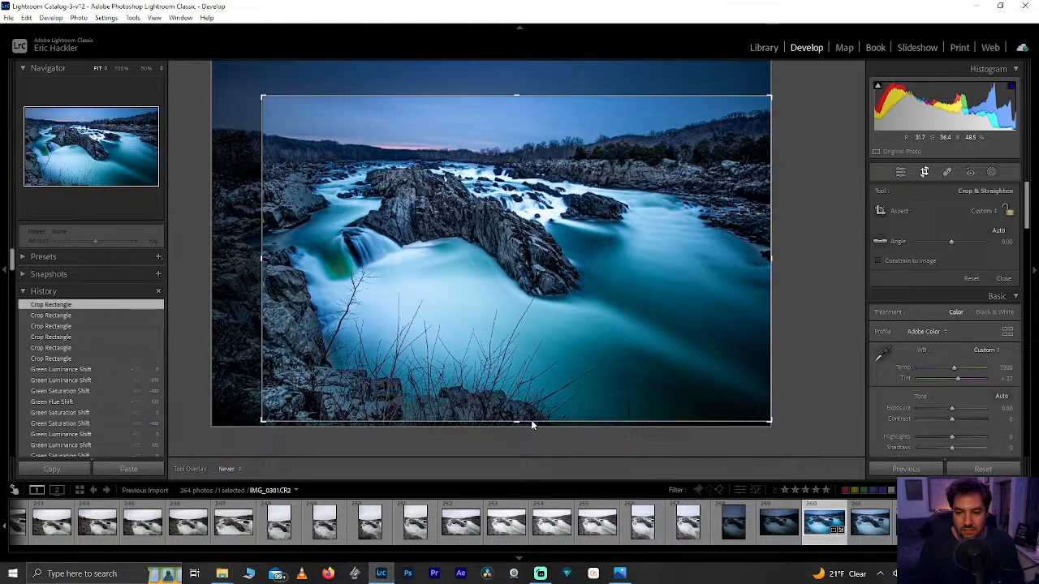
Try a tighter crop on both sides and the lower edge, shifting the photo to keep the central rock framed.
{"action": "left_click_drag", "start_coordinate": [775, 258], "coordinate": [712, 255]}
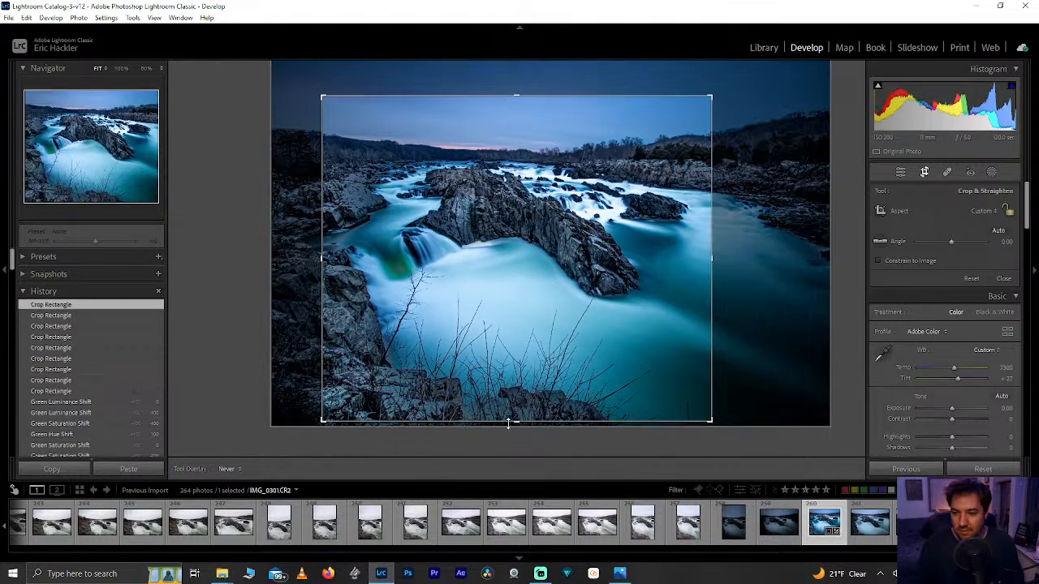
{"action": "left_click_drag", "start_coordinate": [533, 387], "coordinate": [532, 385]}
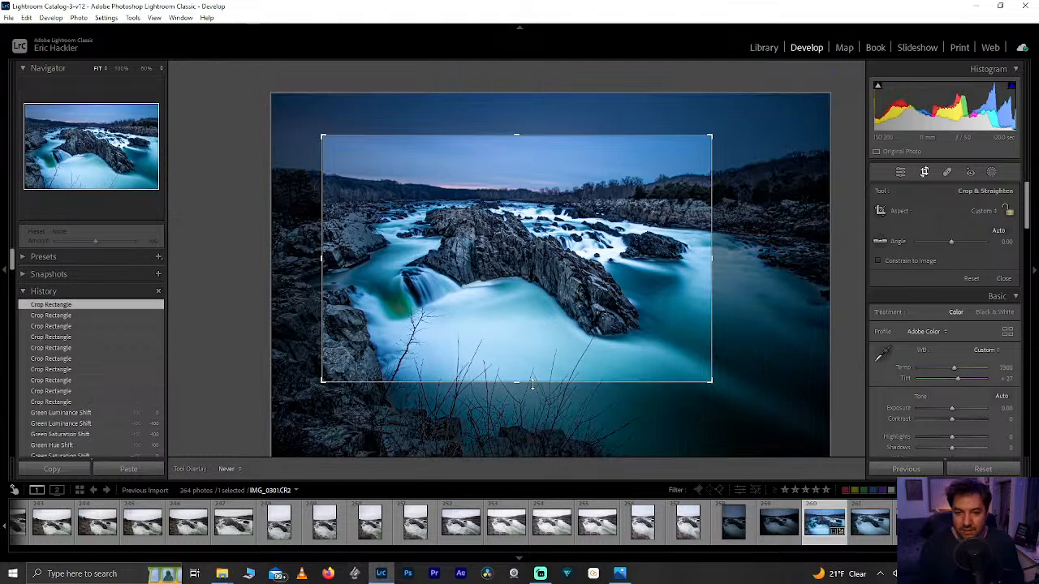
{"action": "left_click_drag", "start_coordinate": [513, 333], "coordinate": [499, 314]}
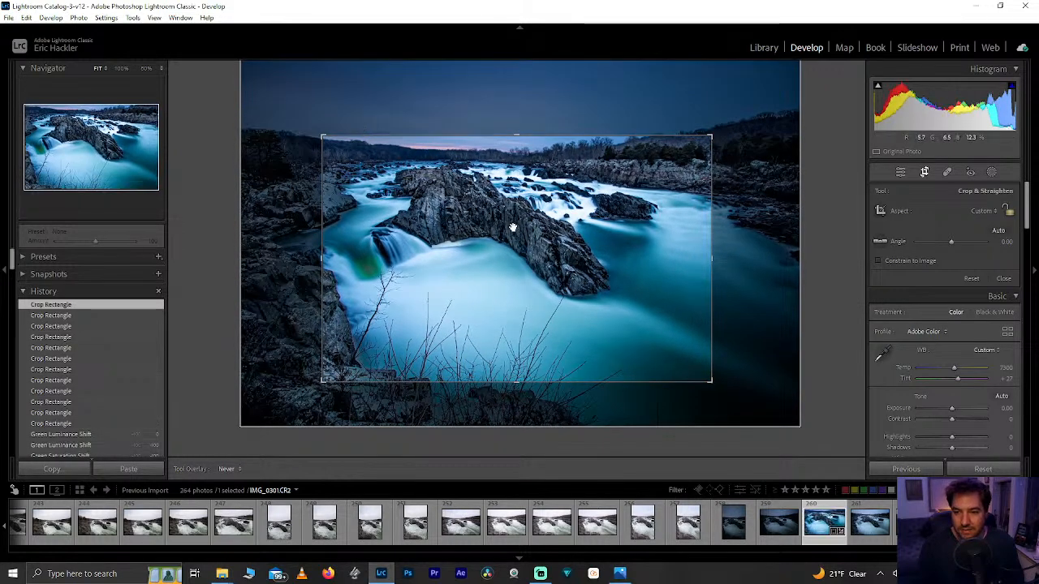
{"action": "left_click_drag", "start_coordinate": [418, 172], "coordinate": [447, 198]}
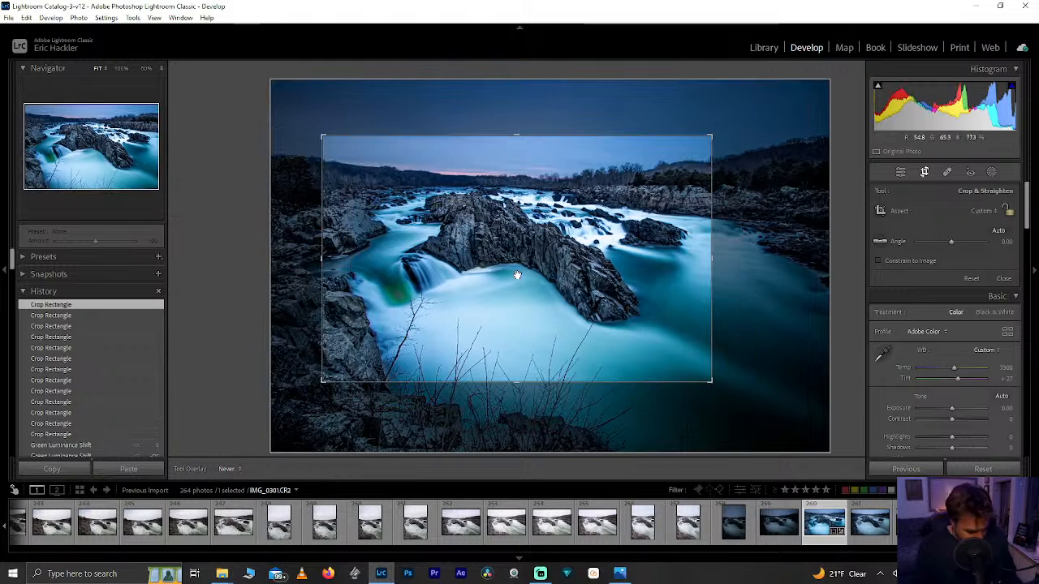
{"action": "key", "text": "ctrl+z"}
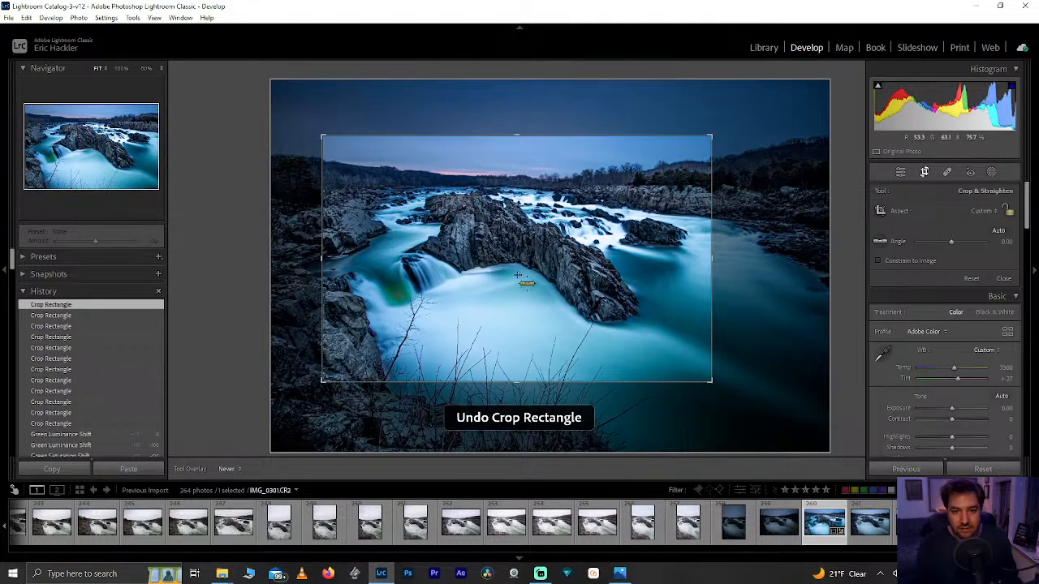
{"action": "key", "text": "ctrl+y"}
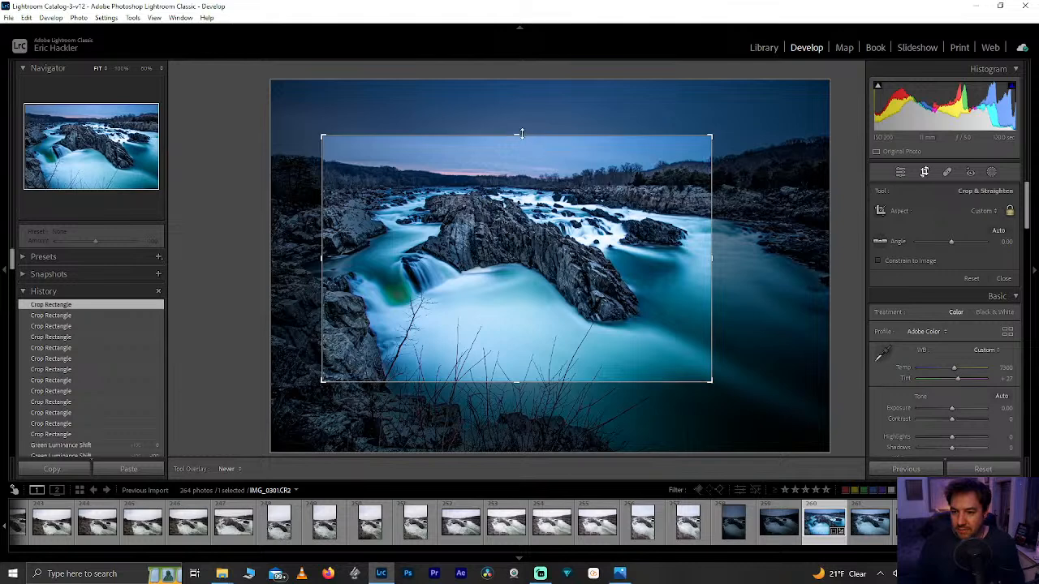
Try enlarging the crop with its aspect ratio locked and repositioning the photo inside it, and reset the crop.
{"action": "left_click_drag", "start_coordinate": [520, 128], "coordinate": [520, 126]}
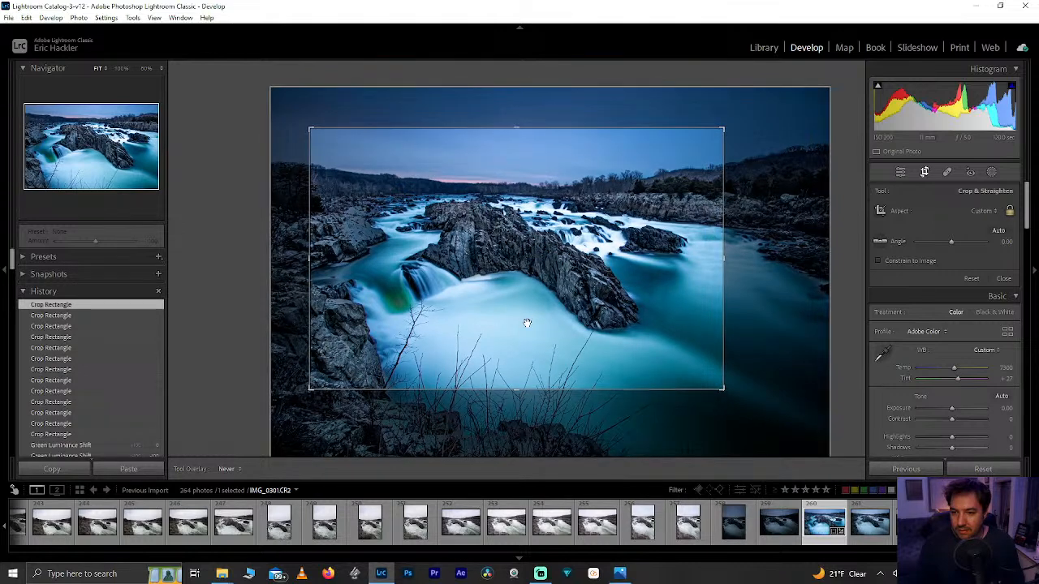
{"action": "left_click_drag", "start_coordinate": [520, 398], "coordinate": [520, 398]}
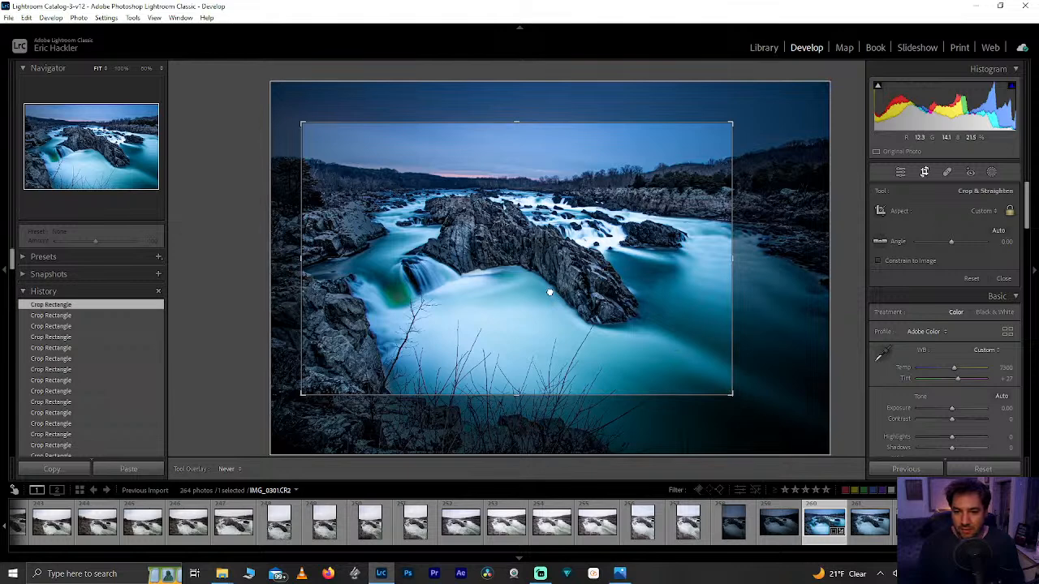
{"action": "left_click_drag", "start_coordinate": [557, 294], "coordinate": [550, 292]}
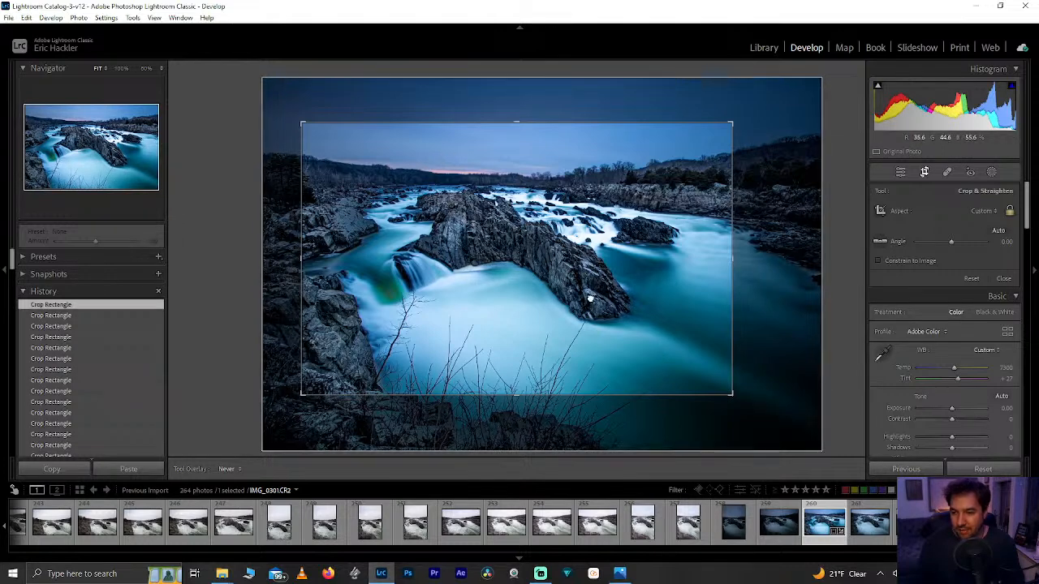
{"action": "left_click_drag", "start_coordinate": [533, 246], "coordinate": [533, 246]}
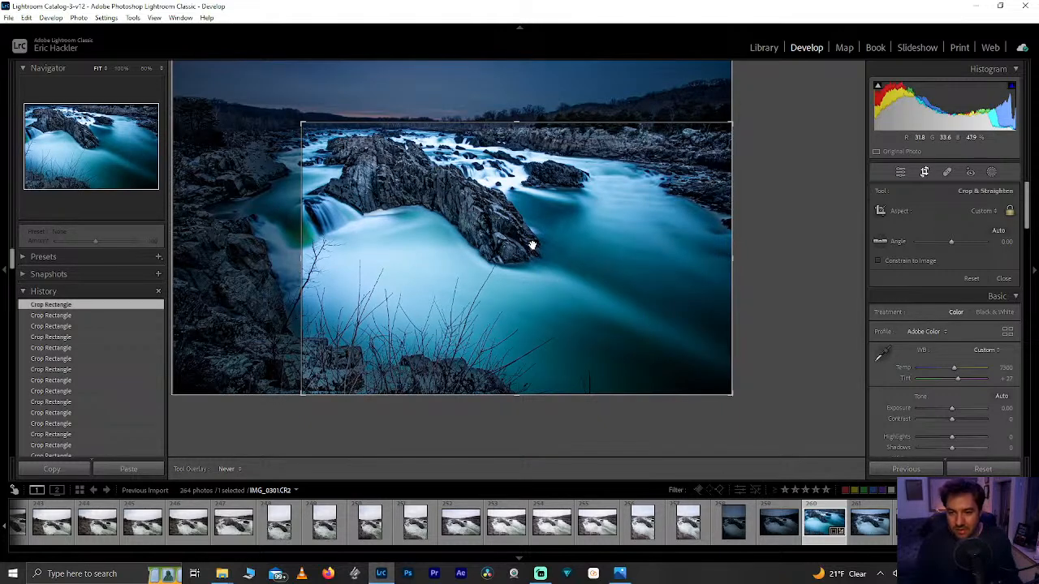
{"action": "key", "text": "ctrl+z"}
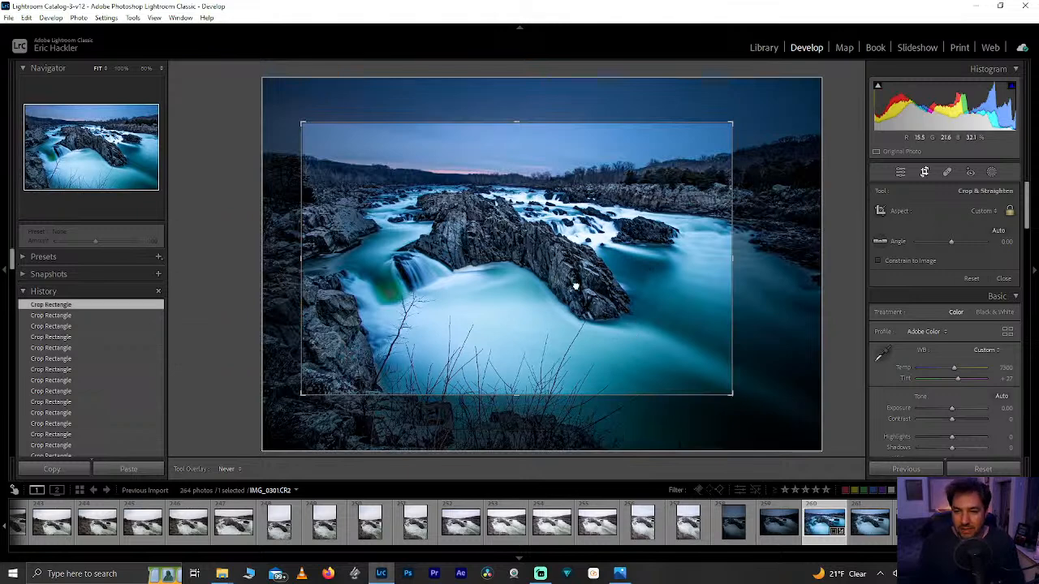
{"action": "left_click_drag", "start_coordinate": [574, 278], "coordinate": [564, 283]}
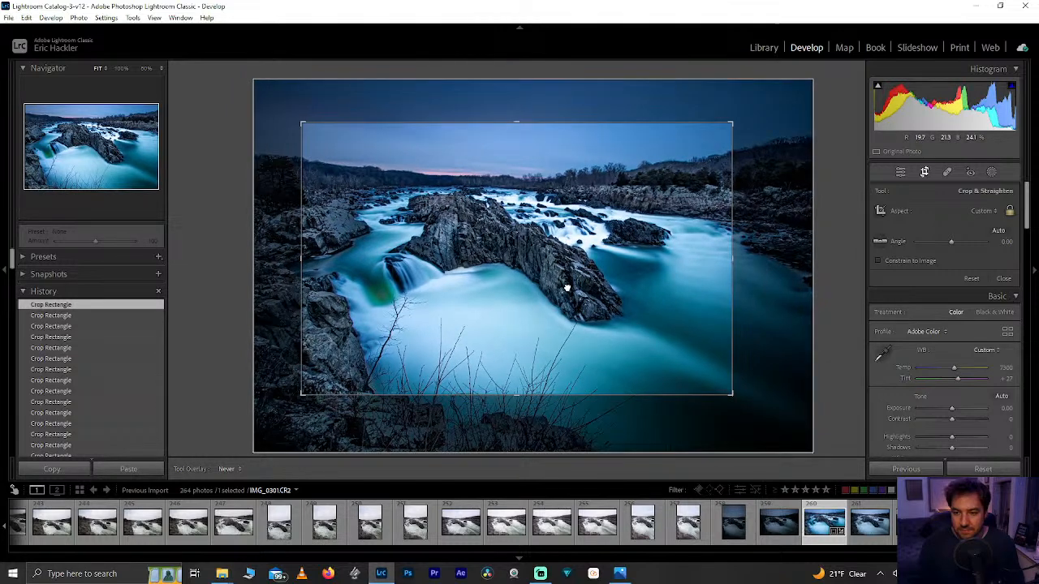
{"action": "left_click", "coordinate": [973, 280]}
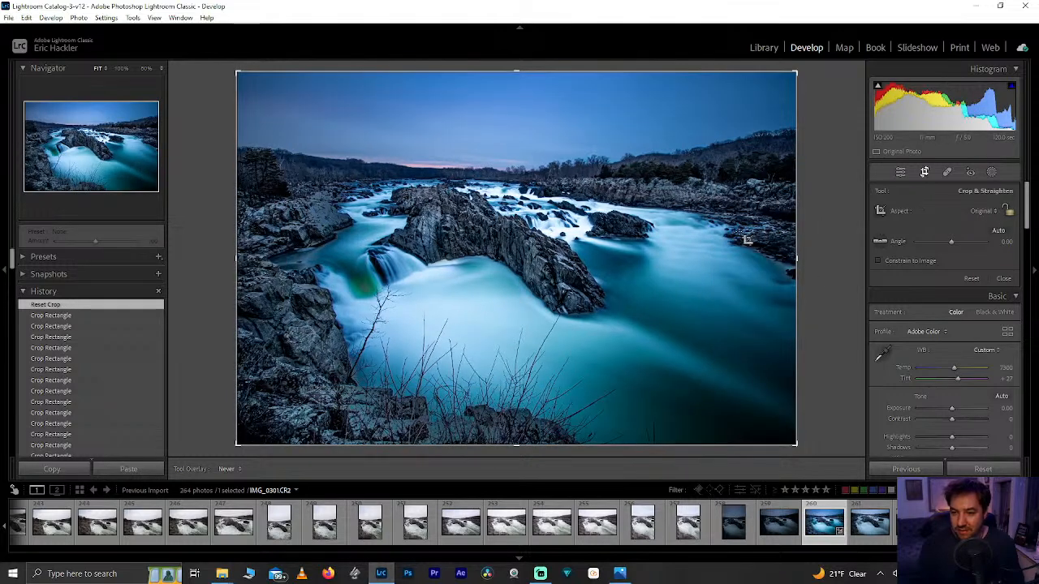
Set the crop aspect ratio to 11 x 17 and shrink the crop frame around the waterfall and central rock.
{"action": "left_click_drag", "start_coordinate": [525, 82], "coordinate": [516, 31]}
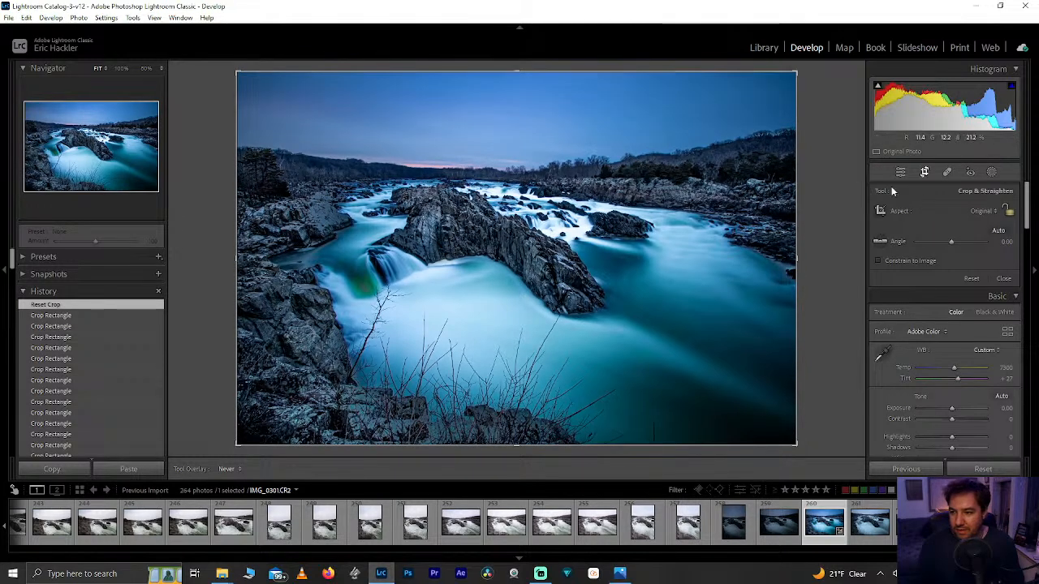
{"action": "left_click", "coordinate": [984, 211]}
{"action": "left_click", "coordinate": [902, 394]}
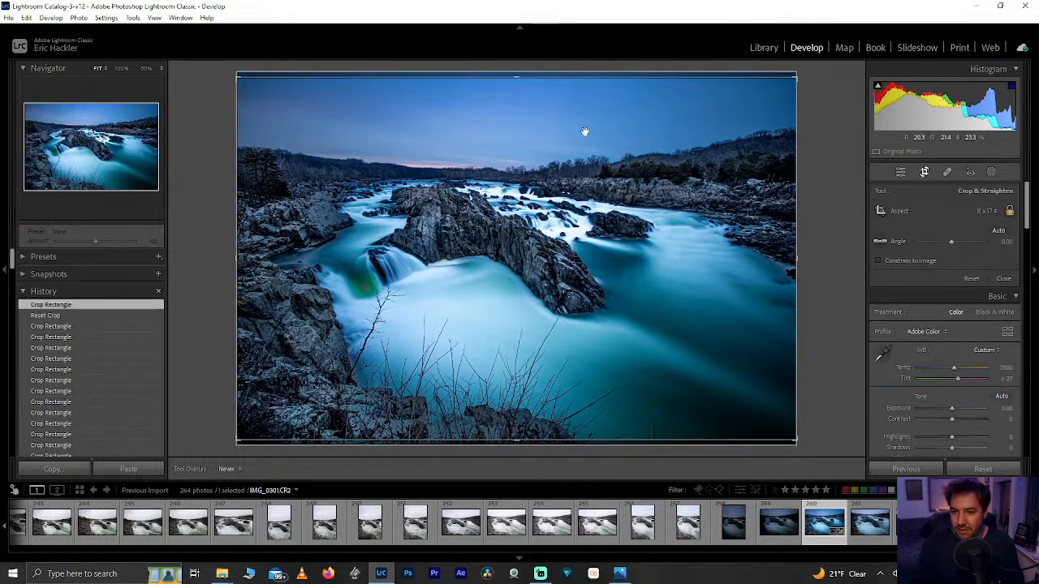
{"action": "mouse_move", "coordinate": [510, 112]}
{"action": "left_mouse_down"}
{"action": "mouse_move", "coordinate": [511, 97]}
{"action": "mouse_move", "coordinate": [504, 114]}
{"action": "left_mouse_up"}
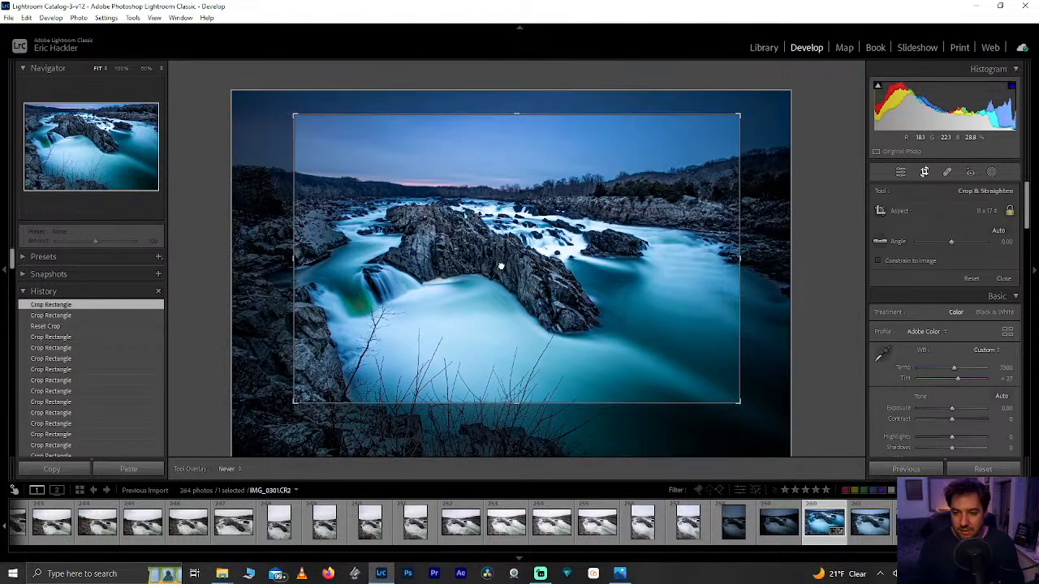
Reposition the photo in the crop frame to cut most of the sky and include the foreground rocks and branches, and apply the crop.
{"action": "mouse_move", "coordinate": [502, 267]}
{"action": "left_mouse_down"}
{"action": "mouse_move", "coordinate": [495, 244]}
{"action": "mouse_move", "coordinate": [479, 246]}
{"action": "mouse_move", "coordinate": [493, 244]}
{"action": "mouse_move", "coordinate": [496, 265]}
{"action": "left_mouse_up"}
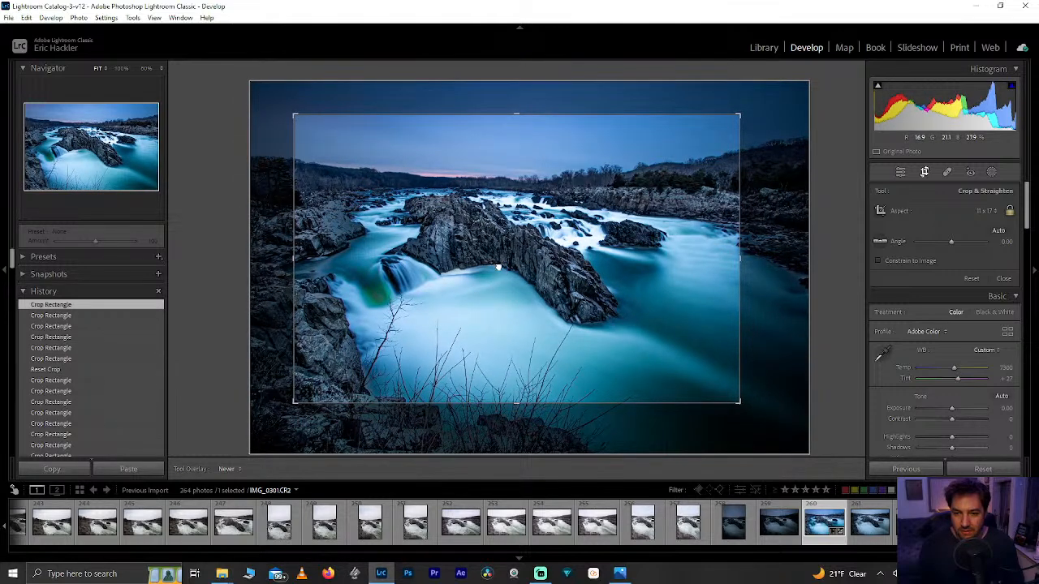
{"action": "left_click_drag", "start_coordinate": [505, 274], "coordinate": [523, 276]}
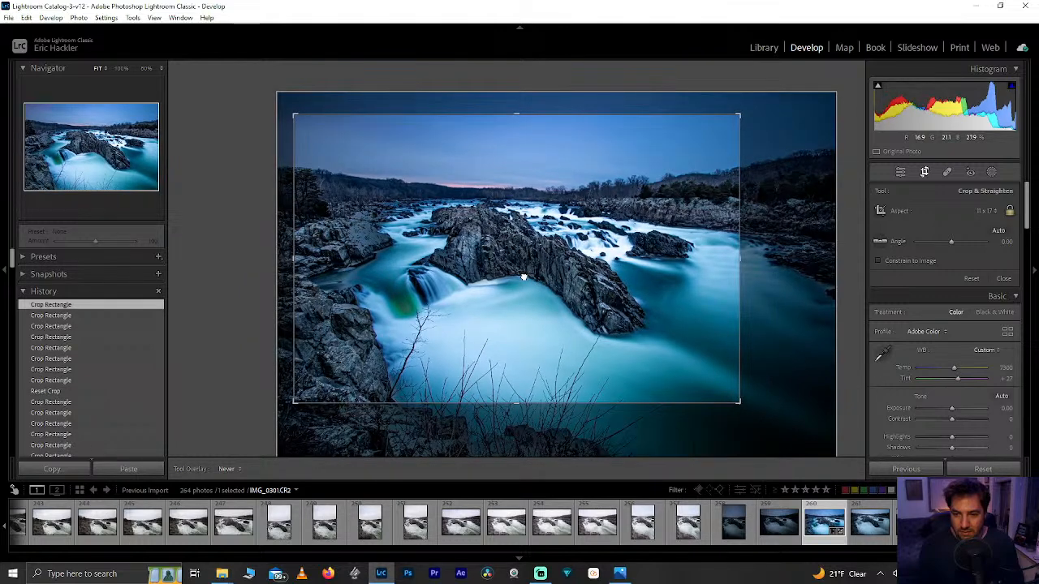
{"action": "left_click_drag", "start_coordinate": [519, 268], "coordinate": [496, 235]}
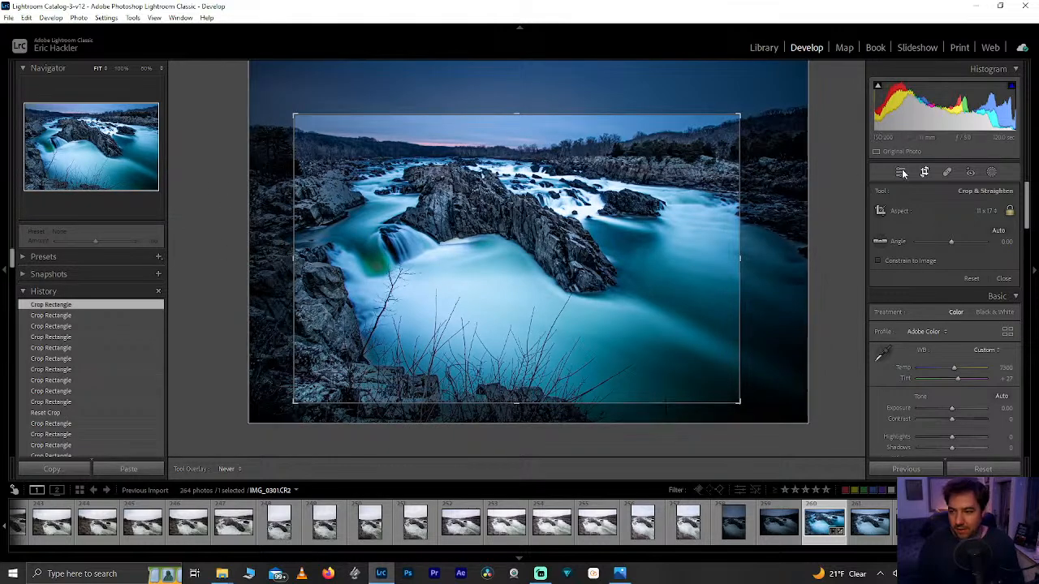
{"action": "left_click", "coordinate": [923, 173]}
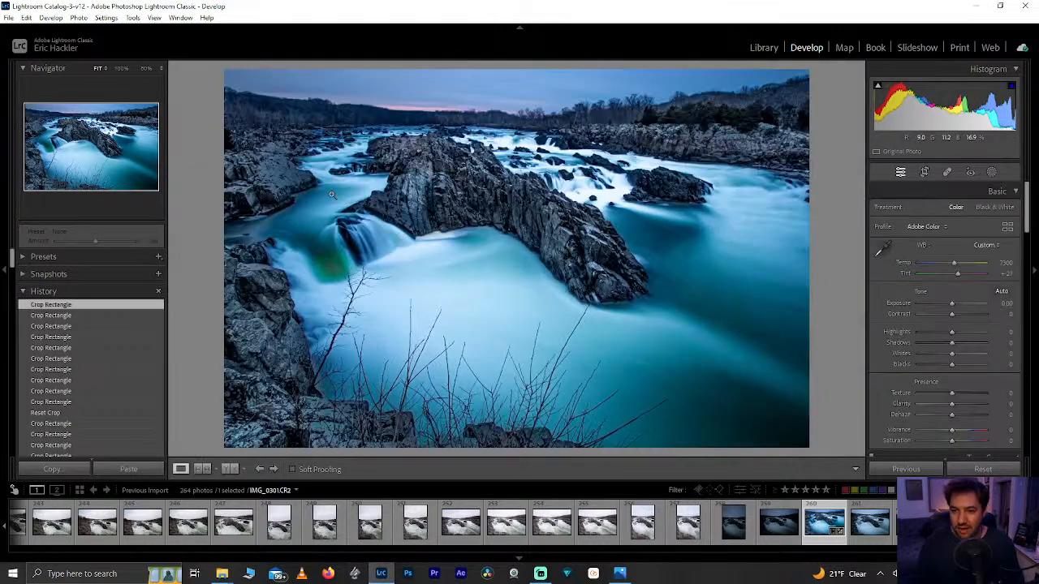
Reopen the crop, extend its upper edge slightly to include more sky, and apply it.
{"action": "left_click", "coordinate": [924, 173]}
{"action": "left_click_drag", "start_coordinate": [525, 108], "coordinate": [524, 103]}
{"action": "left_click", "coordinate": [900, 172]}
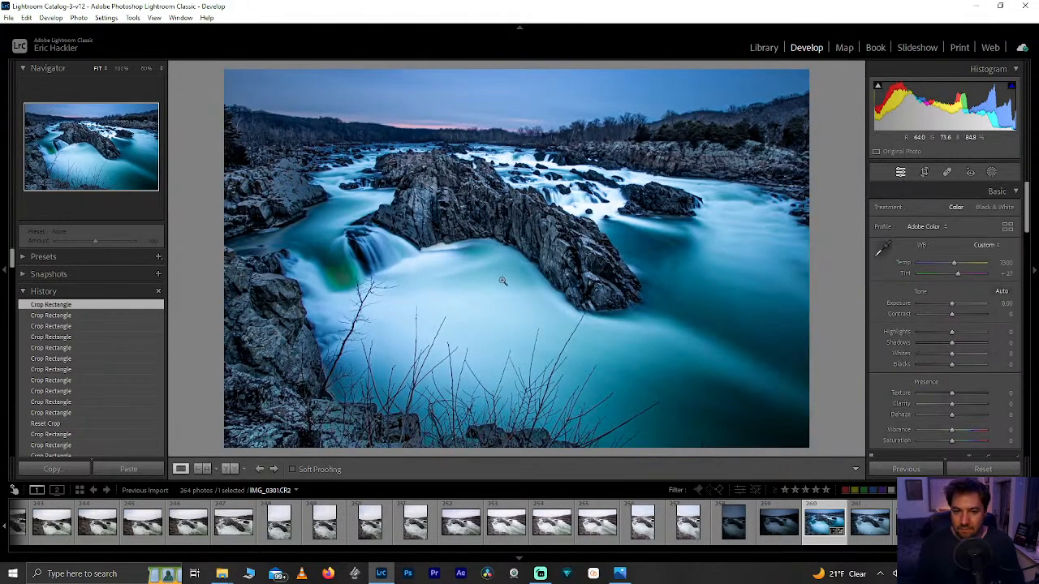
{"action": "left_click", "coordinate": [446, 189]}
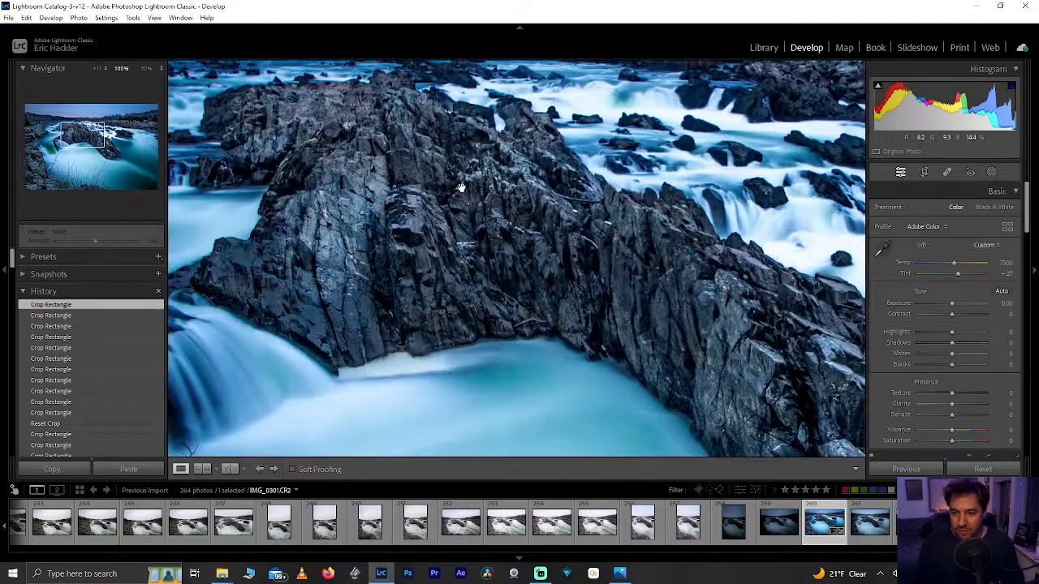
{"action": "left_click_drag", "start_coordinate": [408, 162], "coordinate": [490, 272]}
{"action": "left_click", "coordinate": [421, 268]}
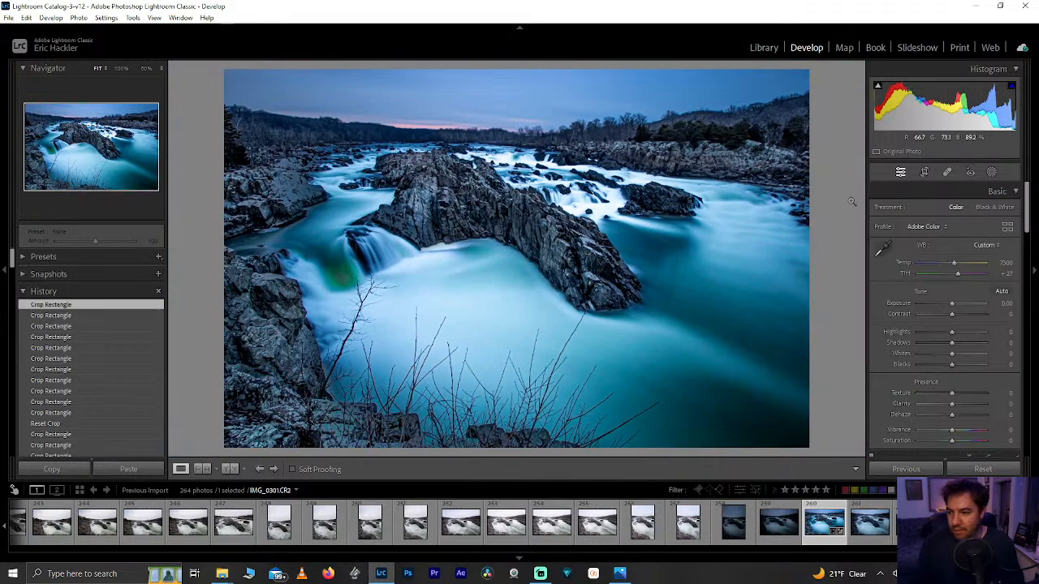
Try to heal the tall bare branch in front of the small waterfall by painting over it with the Heal brush at size 77.
{"action": "left_click", "coordinate": [949, 172]}
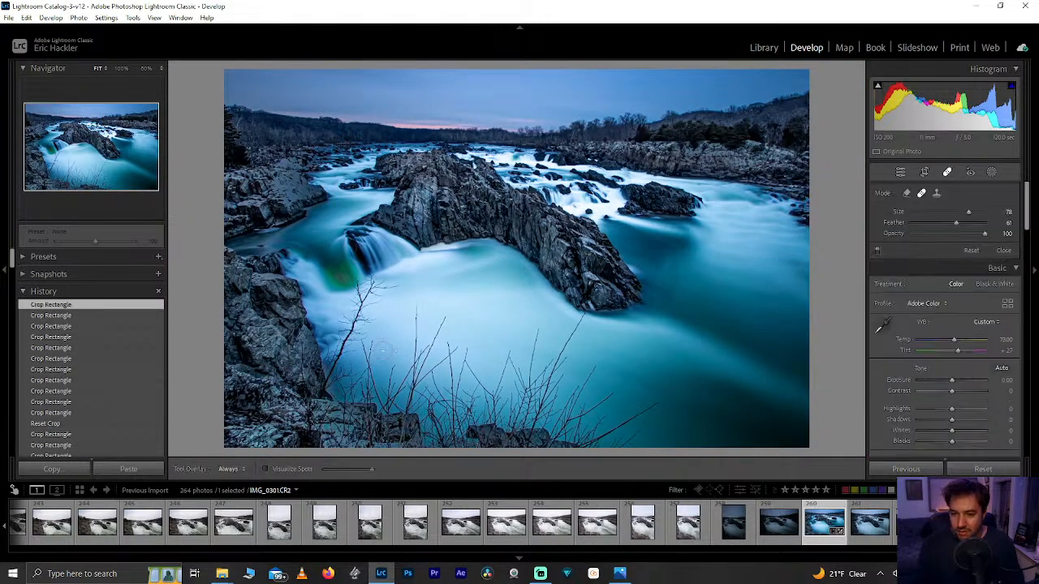
{"action": "left_click", "coordinate": [55, 154]}
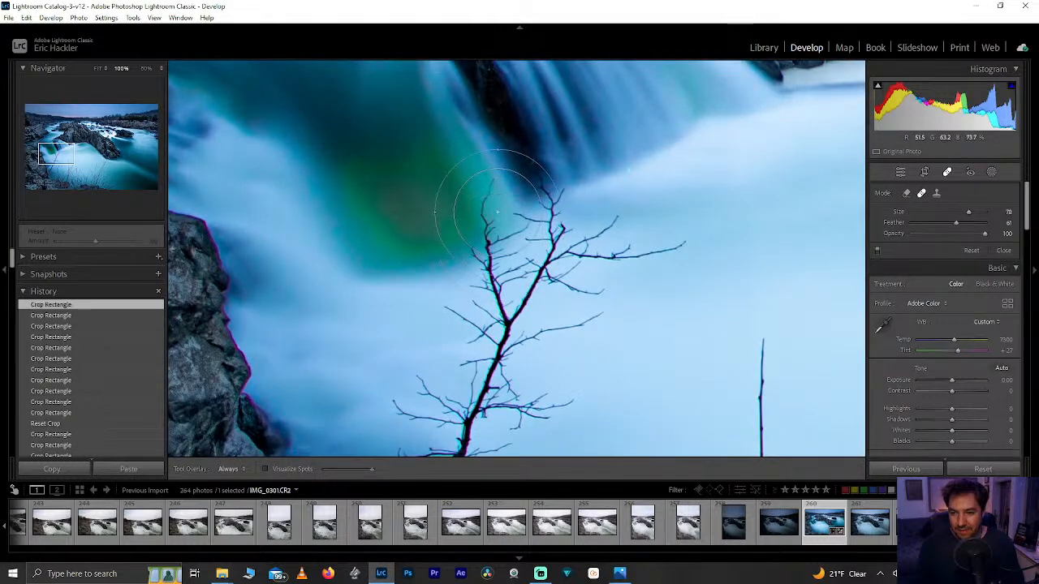
{"action": "scroll", "coordinate": [504, 224], "scroll_direction": "down", "scroll_amount": 1}
{"action": "mouse_move", "coordinate": [549, 197]}
{"action": "left_mouse_down"}
{"action": "mouse_move", "coordinate": [464, 209]}
{"action": "mouse_move", "coordinate": [659, 236]}
{"action": "mouse_move", "coordinate": [715, 280]}
{"action": "mouse_move", "coordinate": [666, 321]}
{"action": "mouse_move", "coordinate": [474, 323]}
{"action": "mouse_move", "coordinate": [414, 357]}
{"action": "mouse_move", "coordinate": [512, 397]}
{"action": "mouse_move", "coordinate": [569, 377]}
{"action": "mouse_move", "coordinate": [586, 341]}
{"action": "mouse_move", "coordinate": [560, 422]}
{"action": "mouse_move", "coordinate": [503, 438]}
{"action": "mouse_move", "coordinate": [399, 422]}
{"action": "mouse_move", "coordinate": [410, 448]}
{"action": "left_mouse_up"}
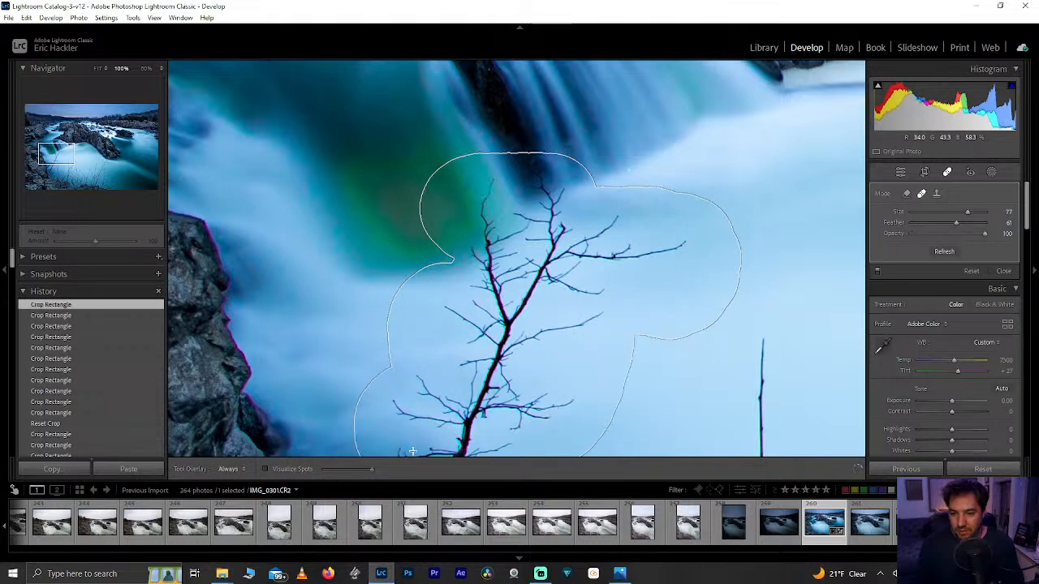
{"action": "left_click_drag", "start_coordinate": [473, 374], "coordinate": [541, 349]}
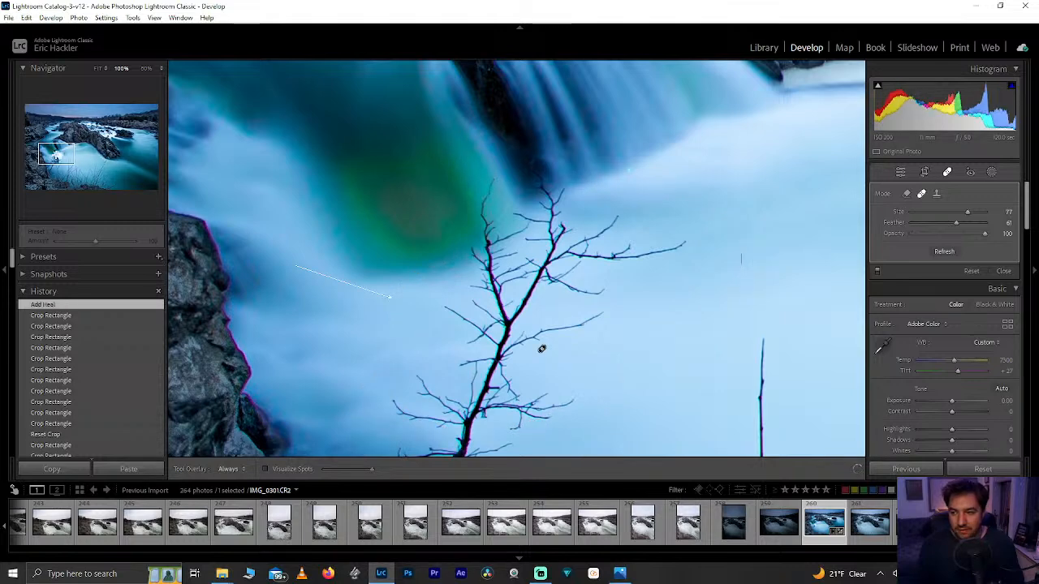
Try content-aware removal on the branch's heal spot, undo it and delete the spot.
{"action": "left_click", "coordinate": [907, 194]}
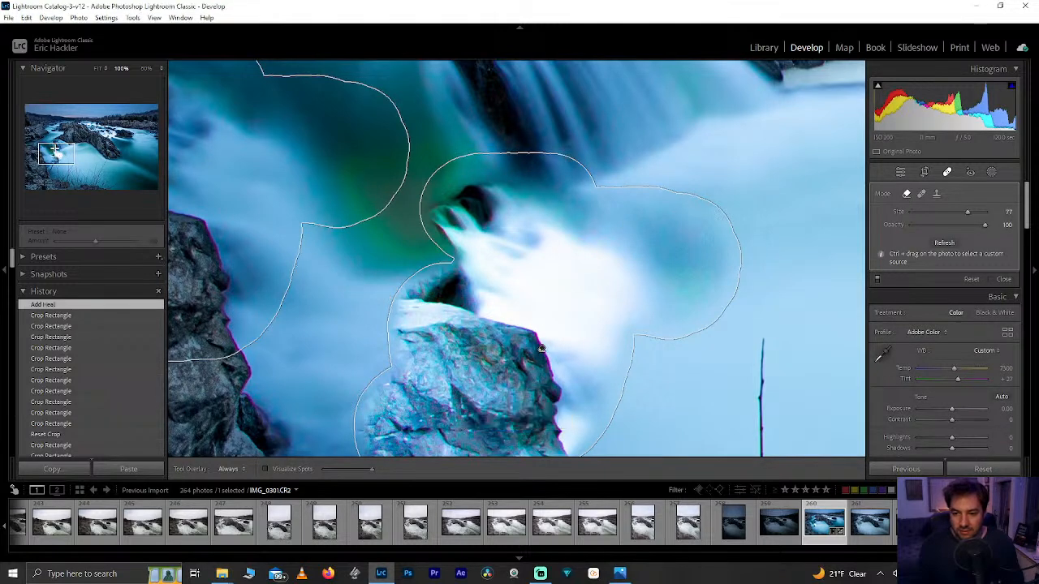
{"action": "key", "text": "z"}
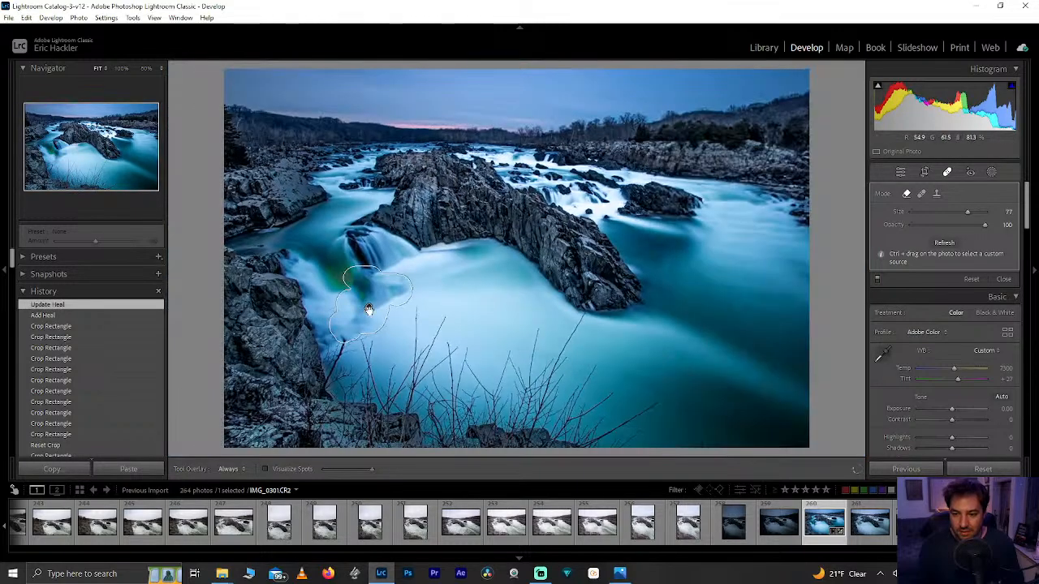
{"action": "key", "text": "ctrl+z"}
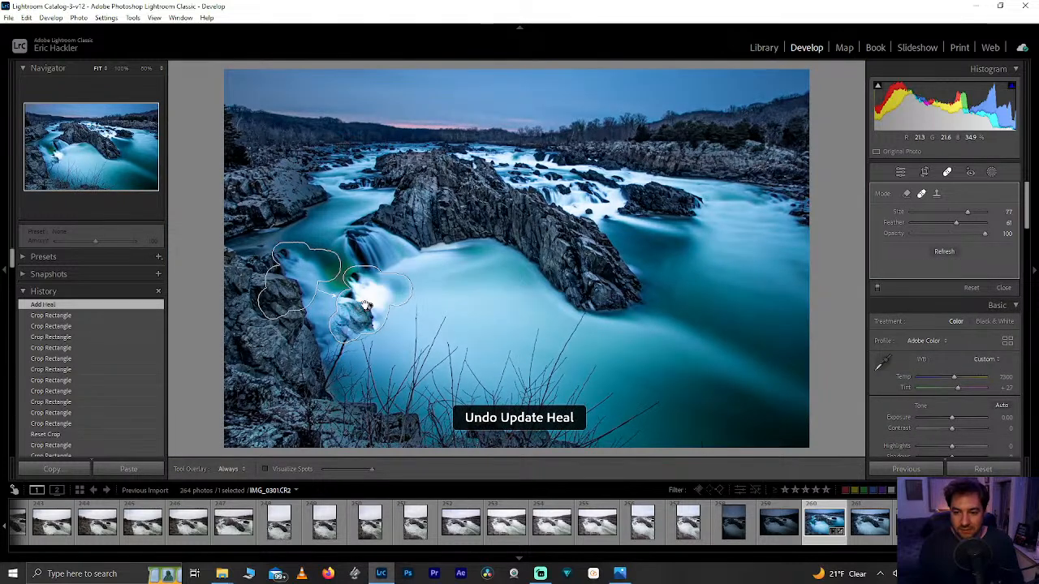
{"action": "key", "text": "Delete"}
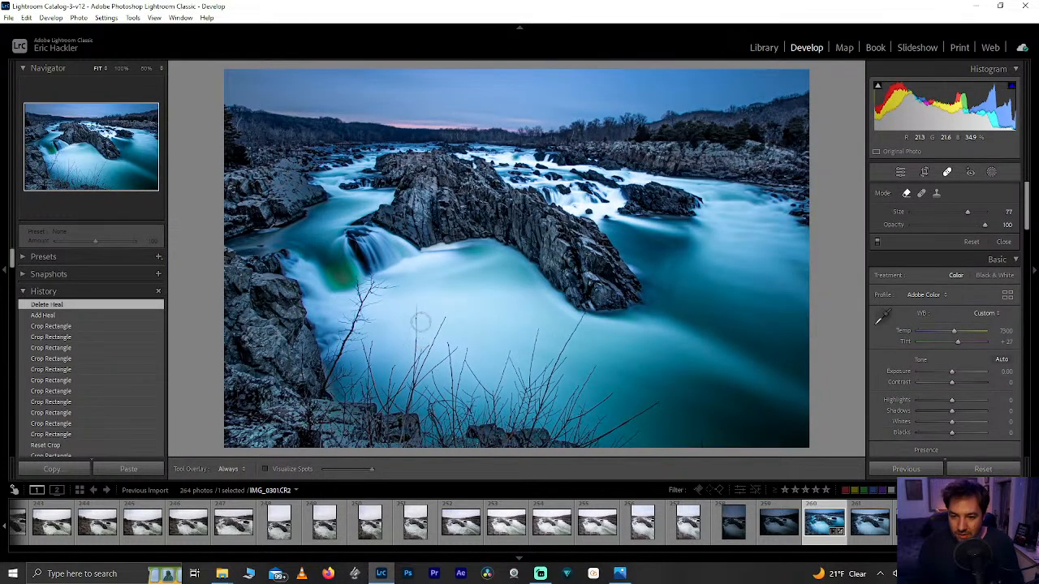
Try to remove the twigs along the lower shore with content-aware removal and a heal sampled from the dark water, and delete the spot.
{"action": "left_click", "coordinate": [417, 308]}
{"action": "left_click_drag", "start_coordinate": [411, 362], "coordinate": [409, 390]}
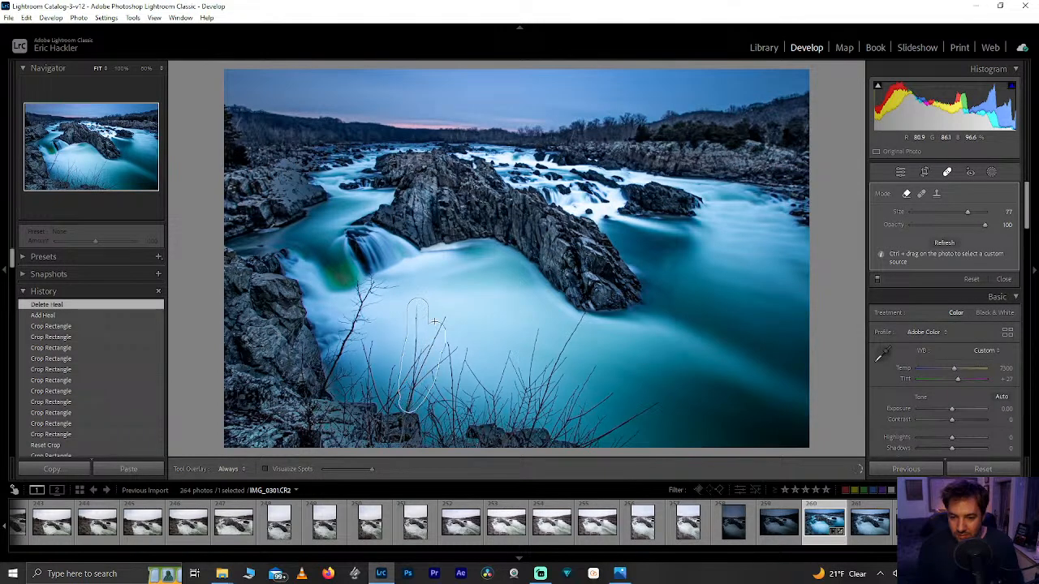
{"action": "mouse_move", "coordinate": [449, 396]}
{"action": "left_mouse_down"}
{"action": "mouse_move", "coordinate": [455, 353]}
{"action": "mouse_move", "coordinate": [466, 348]}
{"action": "mouse_move", "coordinate": [445, 431]}
{"action": "mouse_move", "coordinate": [473, 387]}
{"action": "mouse_move", "coordinate": [474, 375]}
{"action": "mouse_move", "coordinate": [453, 384]}
{"action": "mouse_move", "coordinate": [425, 399]}
{"action": "left_mouse_up"}
{"action": "left_click_drag", "start_coordinate": [431, 437], "coordinate": [431, 439]}
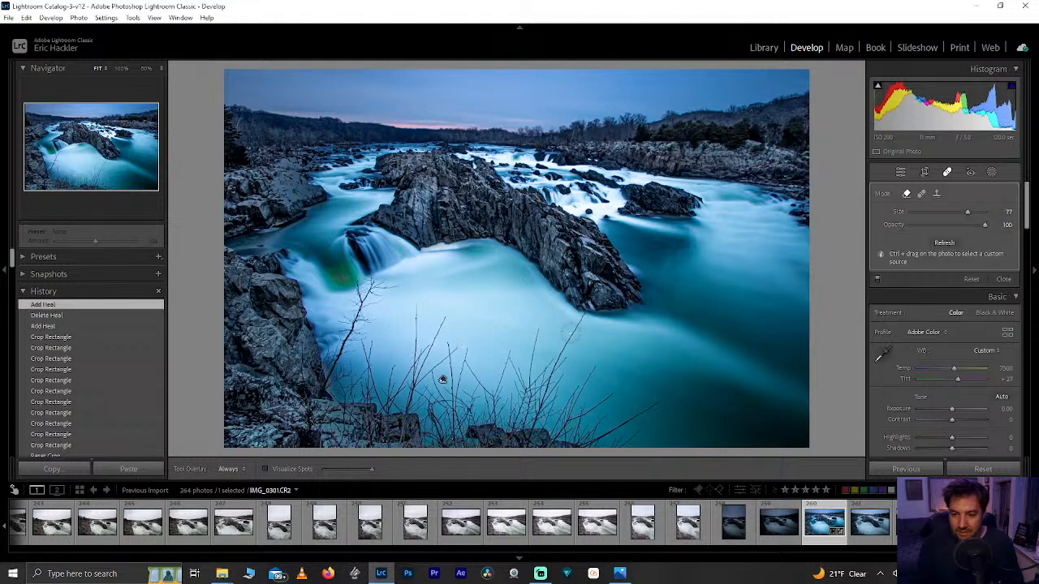
{"action": "left_click", "coordinate": [922, 196]}
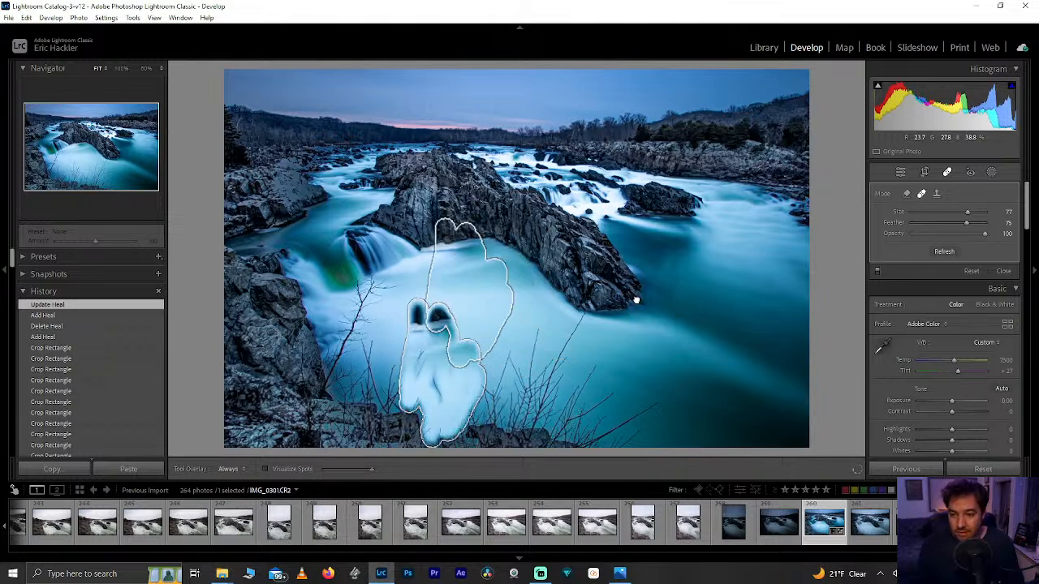
{"action": "left_click_drag", "start_coordinate": [717, 294], "coordinate": [732, 305]}
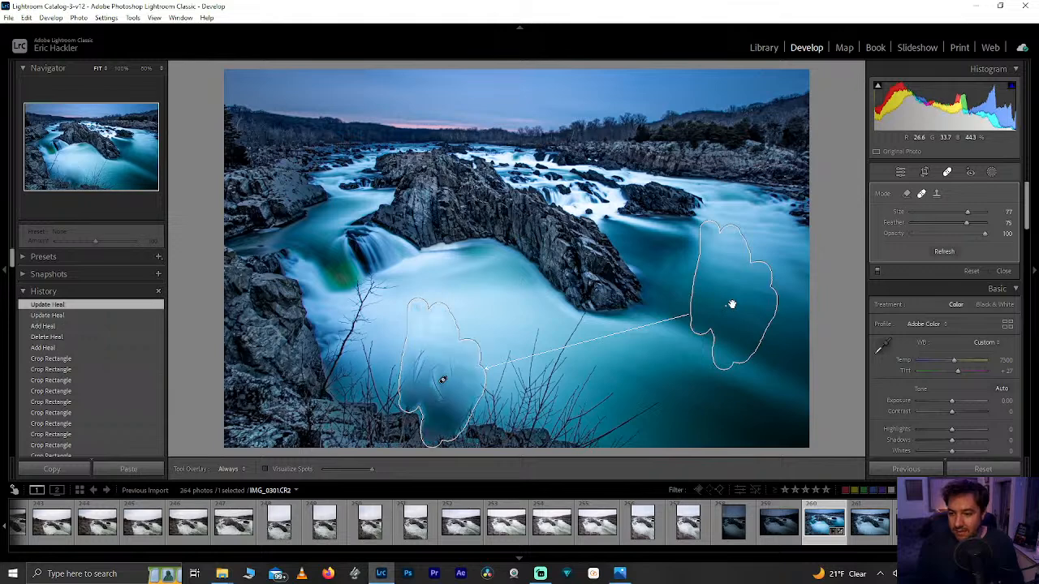
{"action": "key", "text": "Delete"}
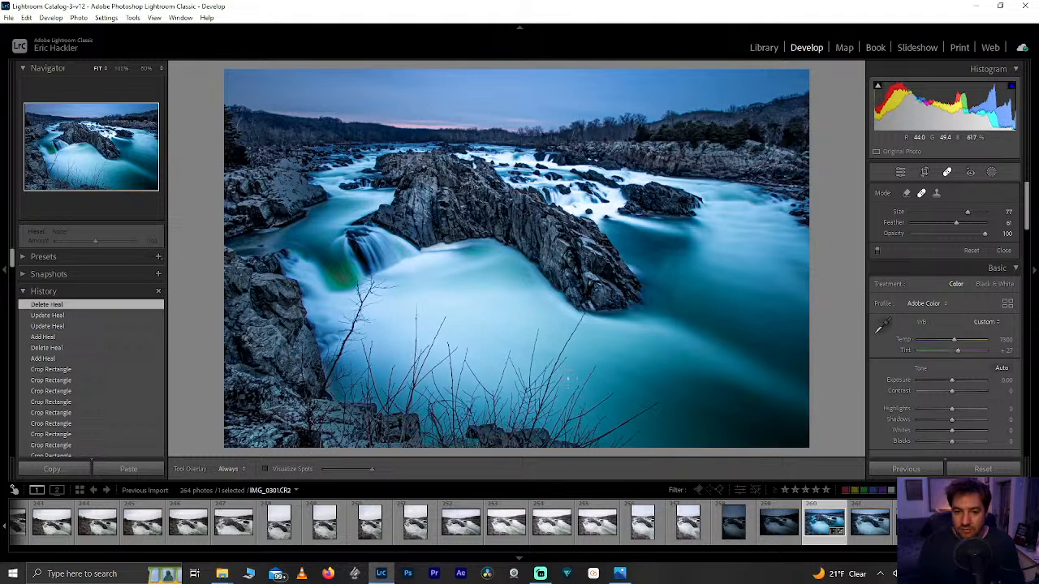
Try a cooler white balance temperature of 6516 and undo it.
{"action": "left_click", "coordinate": [901, 172]}
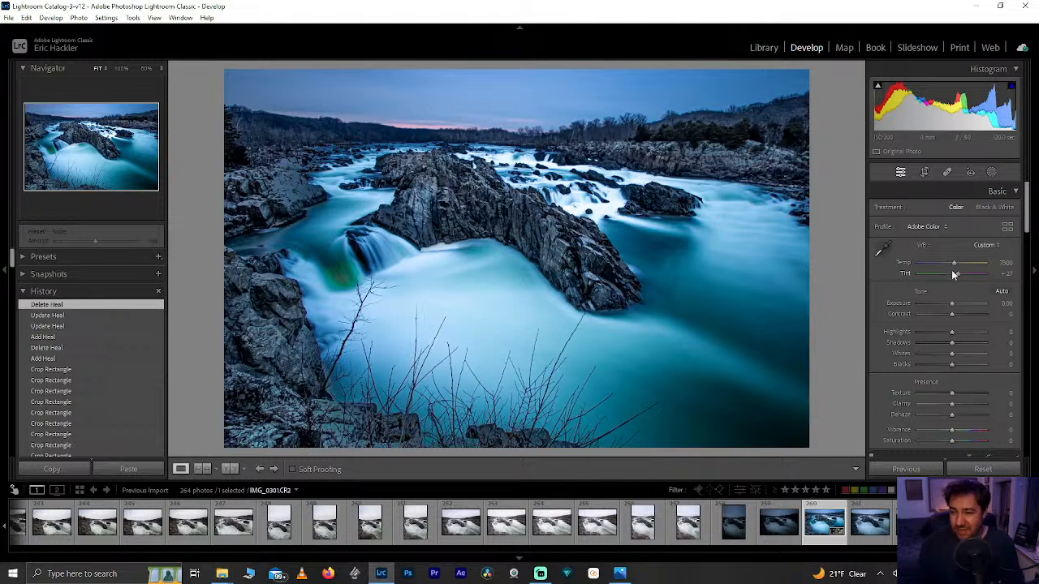
{"action": "left_click_drag", "start_coordinate": [953, 263], "coordinate": [948, 262]}
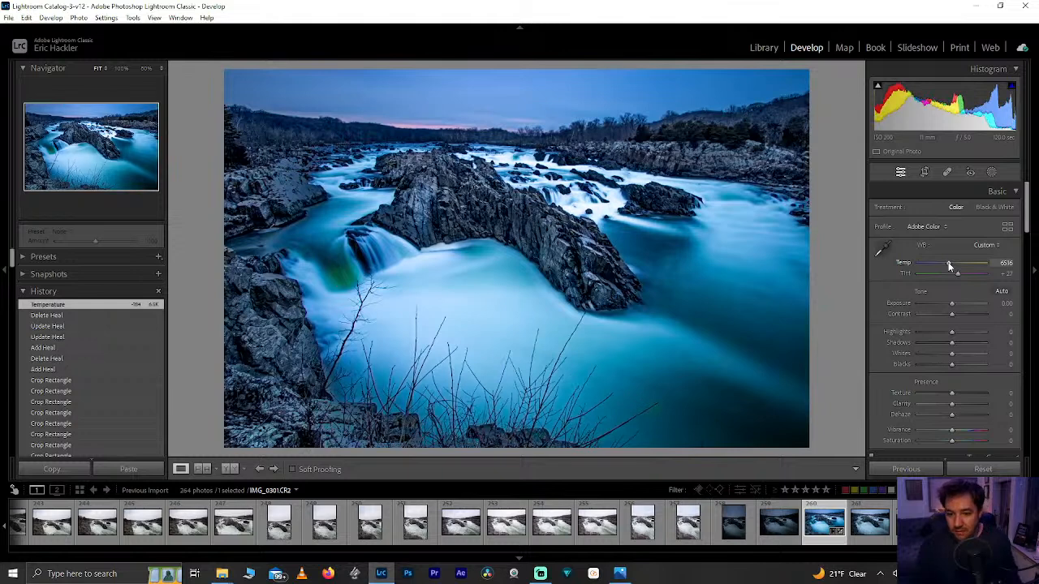
{"action": "key", "text": "ctrl+z"}
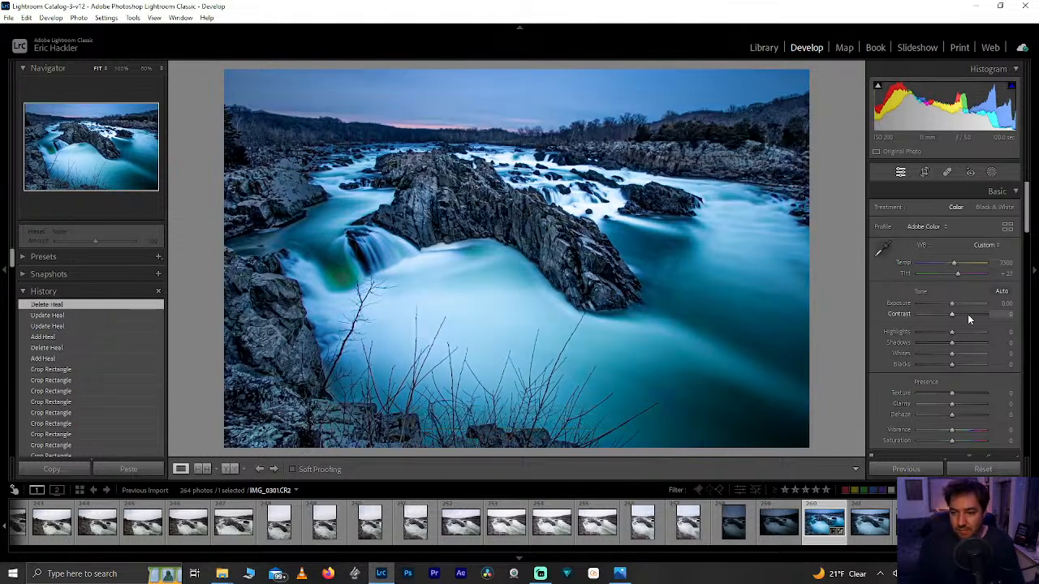
Reset the green saturation in the color mixer to 0.
{"action": "scroll", "coordinate": [967, 314], "scroll_direction": "down", "scroll_amount": 10}
{"action": "scroll", "coordinate": [968, 314], "scroll_direction": "up", "scroll_amount": 8}
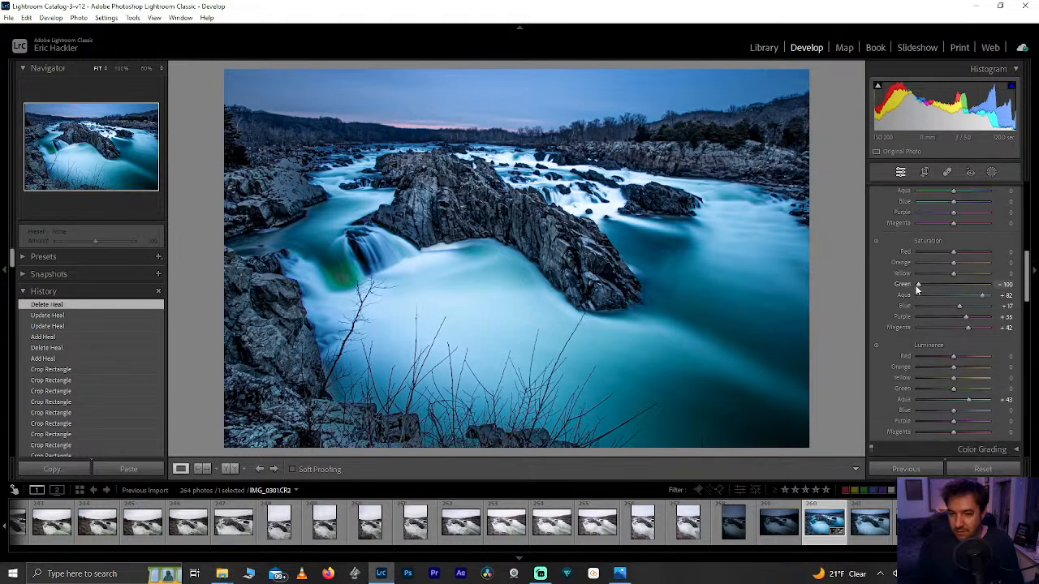
{"action": "double_click", "coordinate": [917, 290]}
{"action": "scroll", "coordinate": [957, 365], "scroll_direction": "up", "scroll_amount": 2}
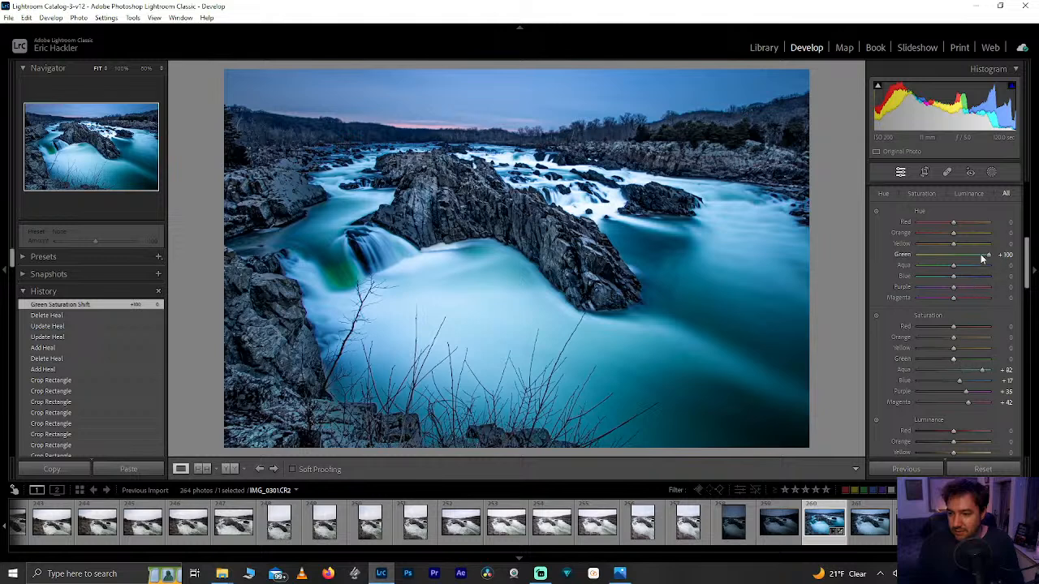
Try a yellow hue of +100 and a positive aqua hue shift, and reset the yellow, green and aqua hues to 0.
{"action": "left_click_drag", "start_coordinate": [989, 258], "coordinate": [1029, 258]}
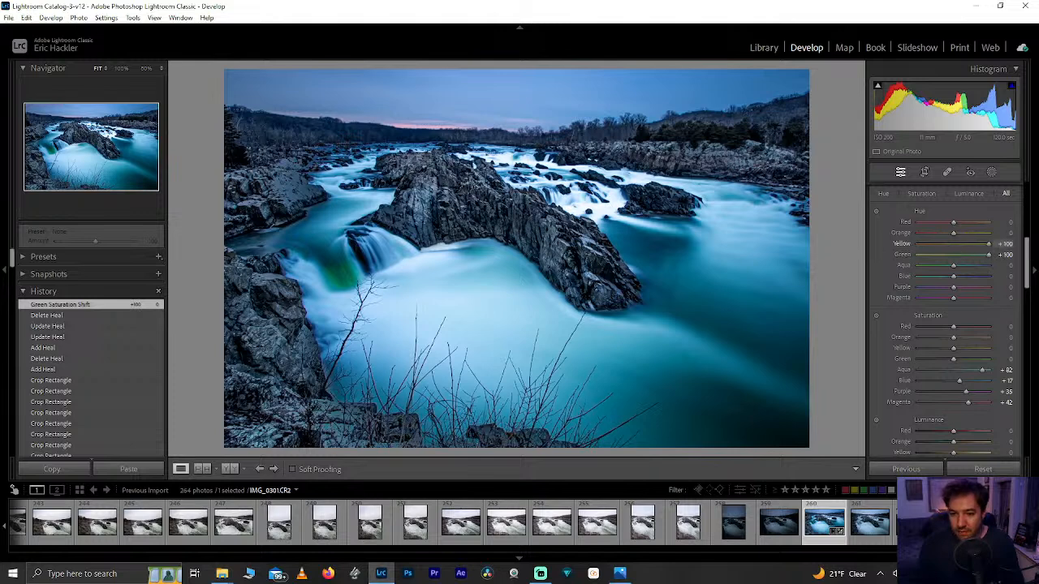
{"action": "mouse_move", "coordinate": [953, 266]}
{"action": "left_mouse_down"}
{"action": "mouse_move", "coordinate": [909, 263]}
{"action": "mouse_move", "coordinate": [1013, 274]}
{"action": "mouse_move", "coordinate": [961, 269]}
{"action": "mouse_move", "coordinate": [1007, 276]}
{"action": "mouse_move", "coordinate": [969, 274]}
{"action": "left_mouse_up"}
{"action": "double_click", "coordinate": [966, 267]}
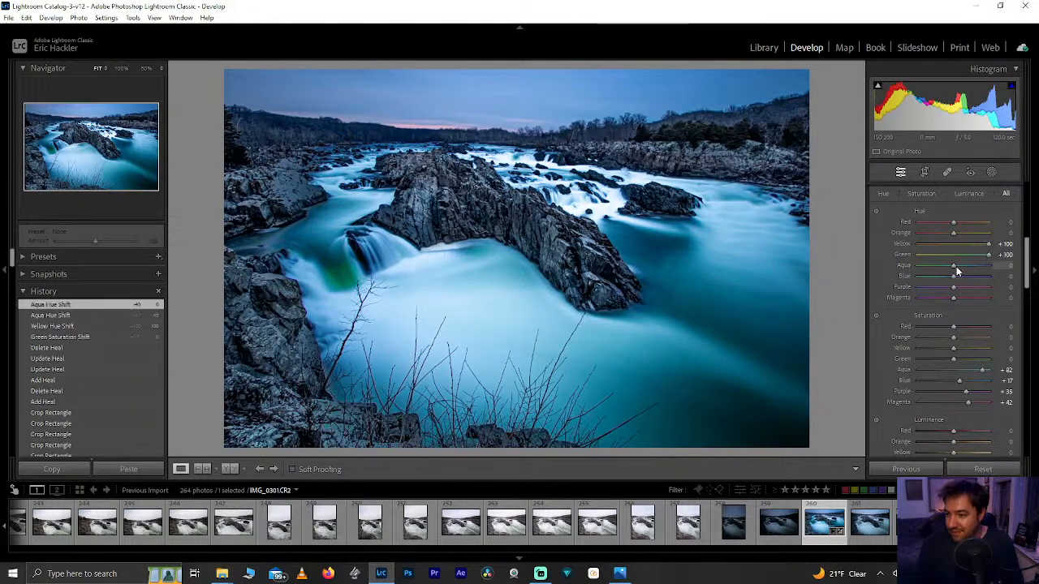
{"action": "double_click", "coordinate": [986, 255]}
{"action": "double_click", "coordinate": [989, 245]}
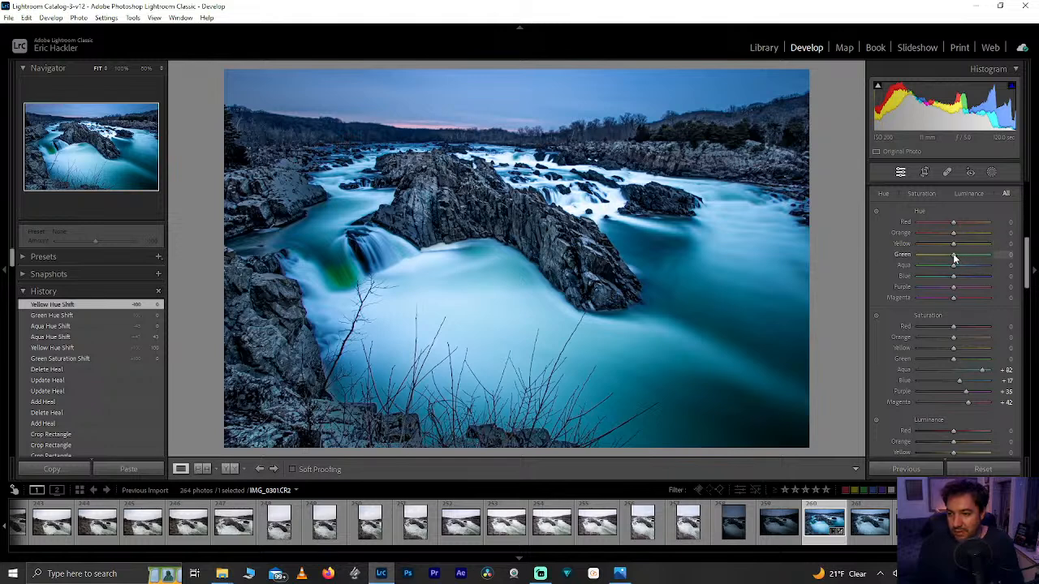
Set the green hue to +100, green saturation to -100 and green luminance to +100 in the color mixer.
{"action": "left_click_drag", "start_coordinate": [956, 362], "coordinate": [883, 362]}
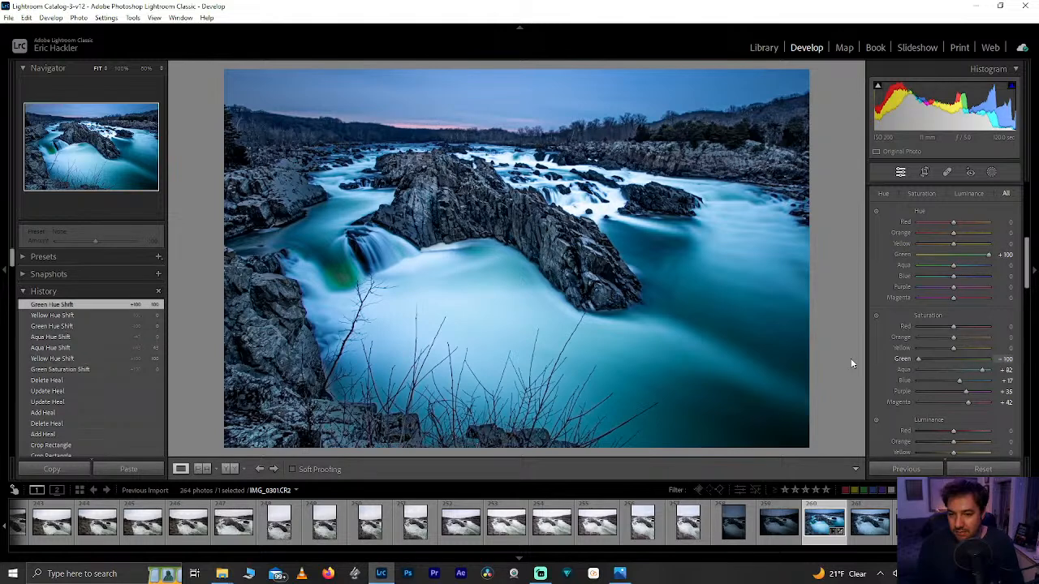
{"action": "scroll", "coordinate": [883, 336], "scroll_direction": "down", "scroll_amount": 3}
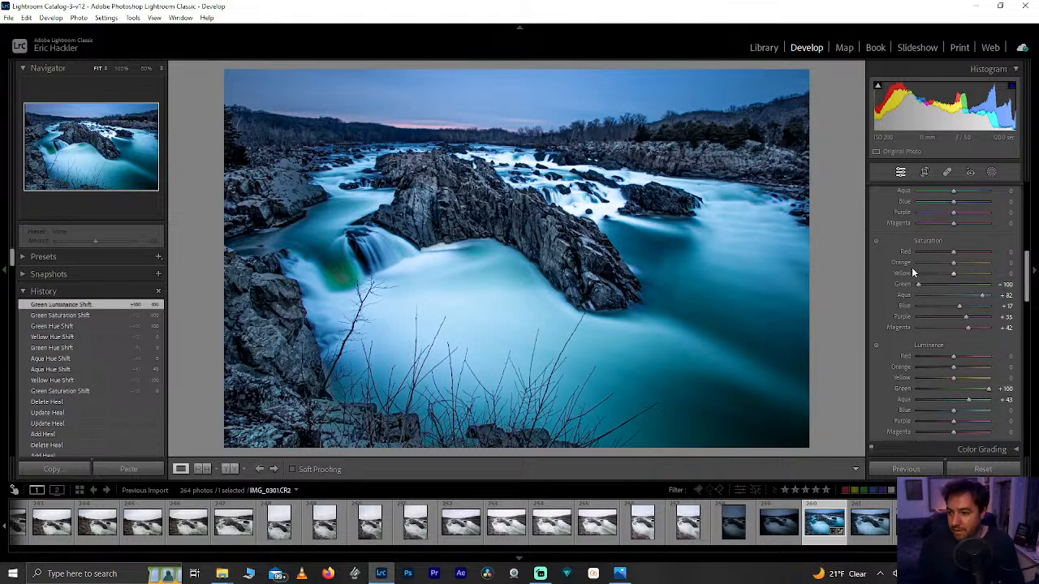
Try yellow hue shifts of +100 and +31, and reset the yellow hue to 0.
{"action": "scroll", "coordinate": [959, 297], "scroll_direction": "up", "scroll_amount": 2}
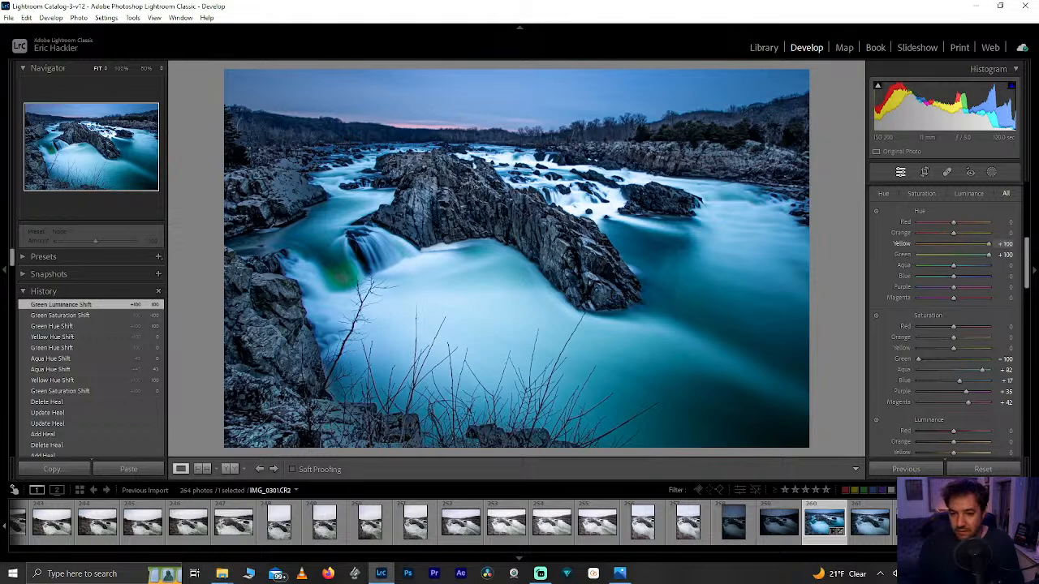
{"action": "left_click", "coordinate": [964, 246]}
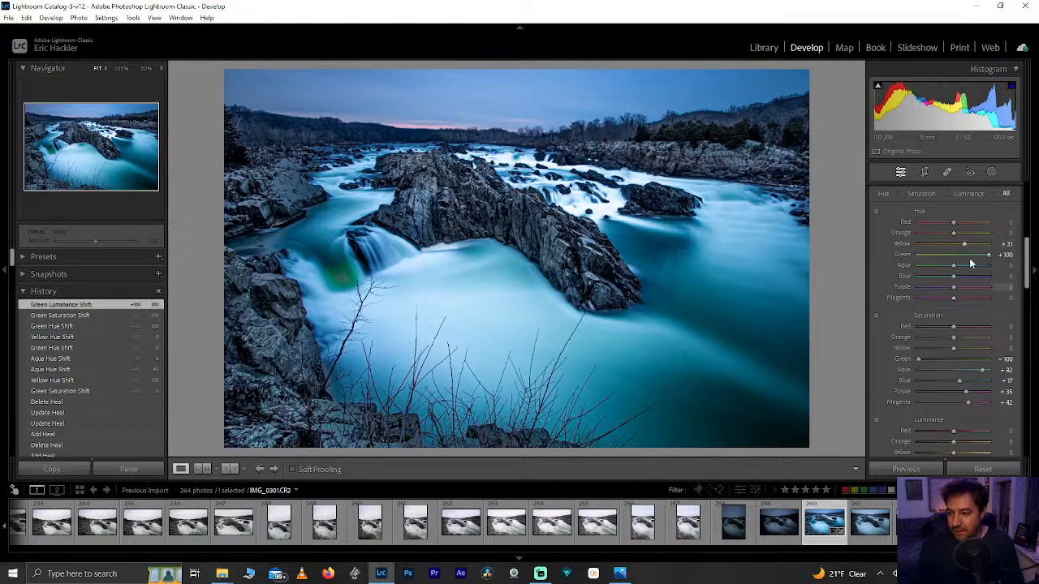
{"action": "double_click", "coordinate": [965, 246]}
Compare the photo with the Water mask hidden and shown.
{"action": "scroll", "coordinate": [959, 234], "scroll_direction": "up", "scroll_amount": 8}
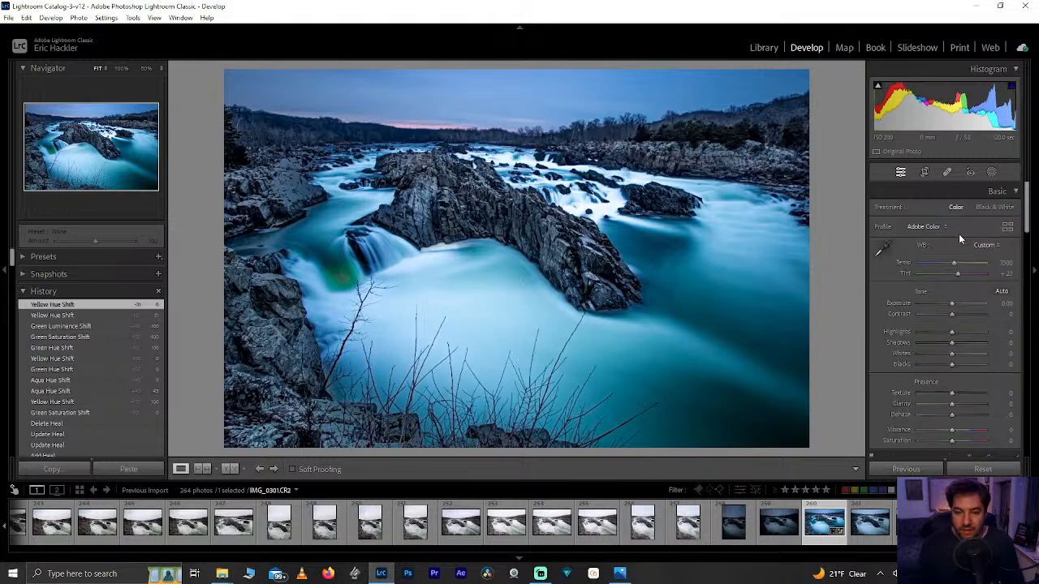
{"action": "left_click", "coordinate": [992, 173]}
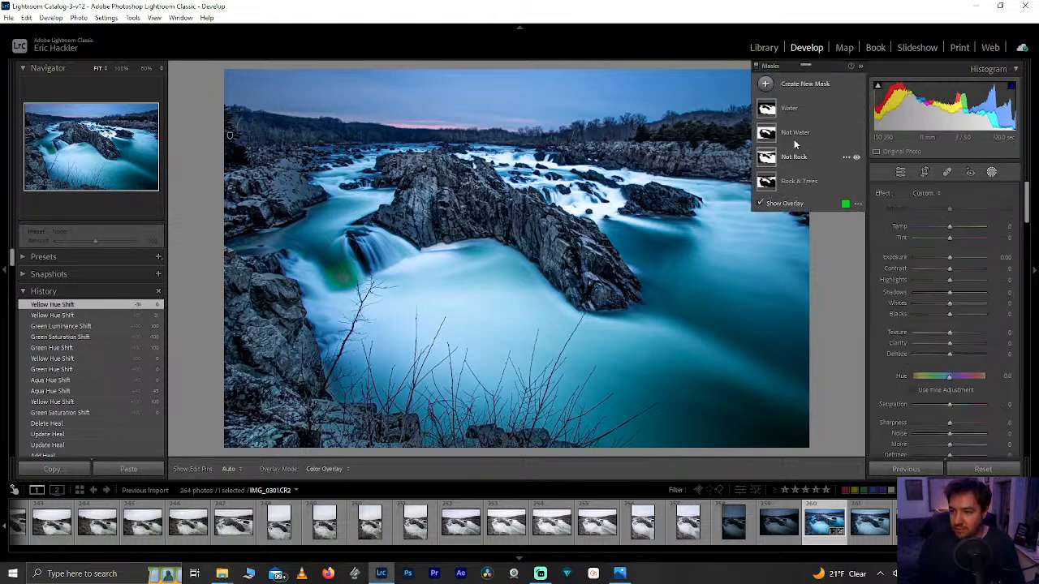
{"action": "left_click", "coordinate": [856, 108]}
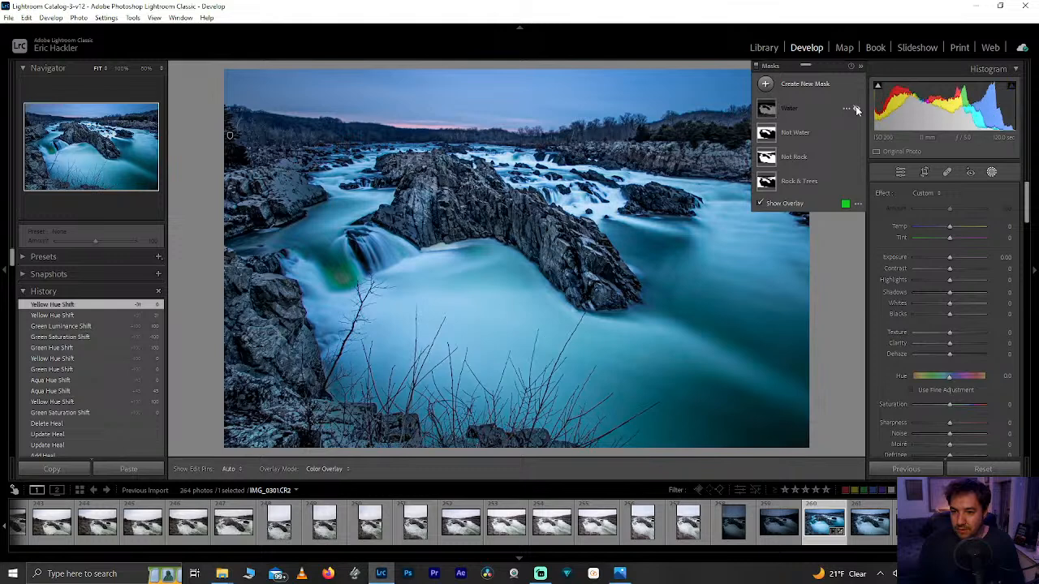
{"action": "left_click", "coordinate": [857, 109]}
{"action": "left_click", "coordinate": [857, 108]}
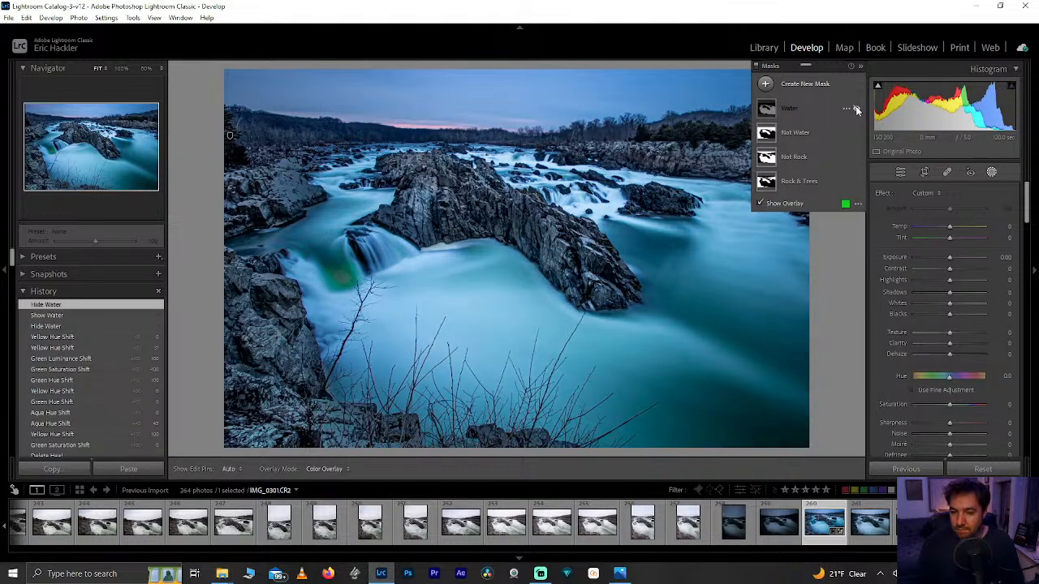
{"action": "left_click", "coordinate": [855, 107]}
Subtract a diagonal inverted linear gradient from the Water mask across the central rock, and show the mask overlay.
{"action": "left_click", "coordinate": [794, 108]}
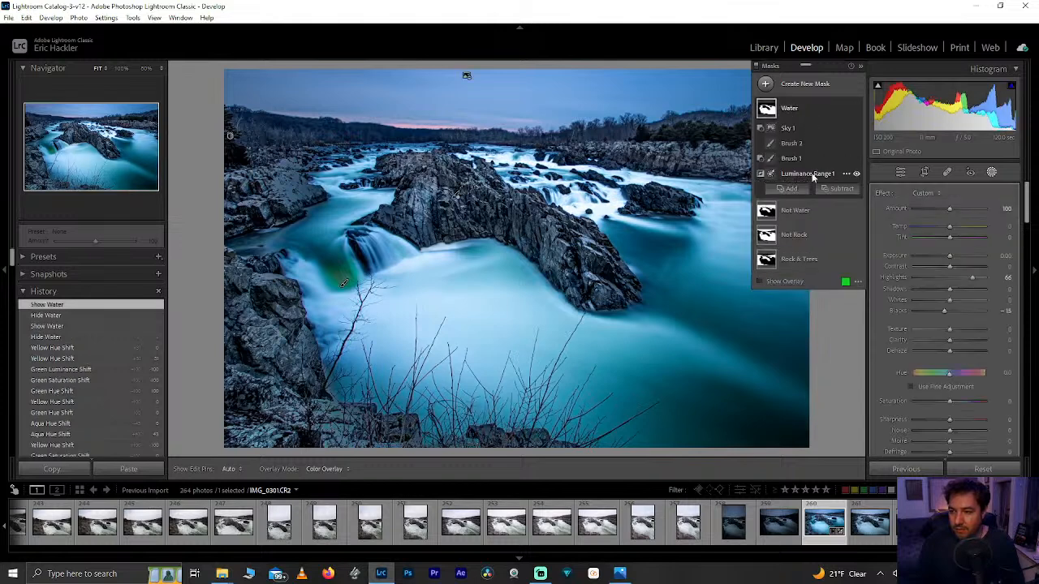
{"action": "left_click", "coordinate": [846, 108]}
{"action": "mouse_move", "coordinate": [881, 161]}
{"action": "left_click", "coordinate": [792, 233]}
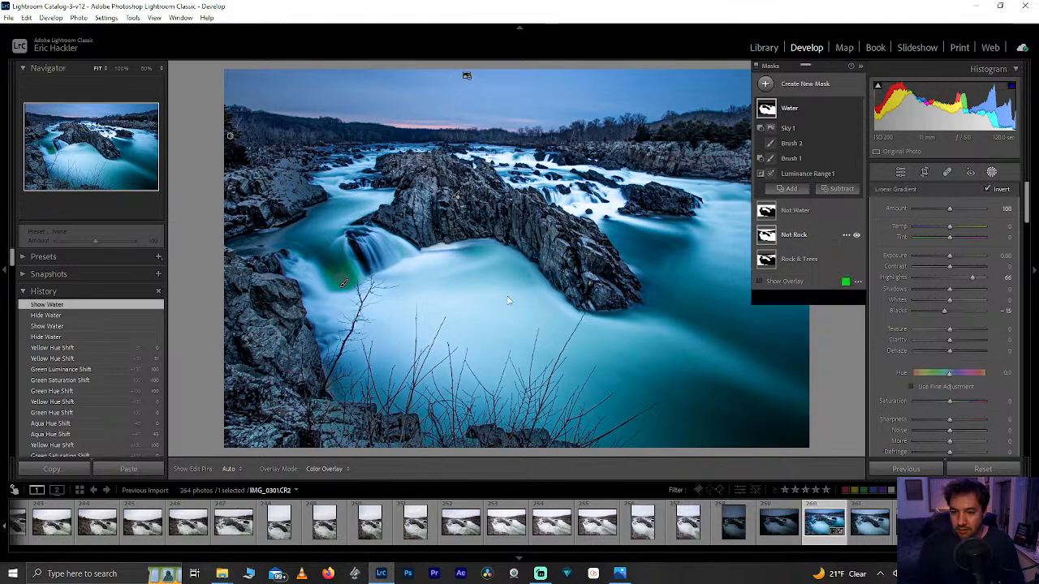
{"action": "left_click_drag", "start_coordinate": [486, 267], "coordinate": [511, 178]}
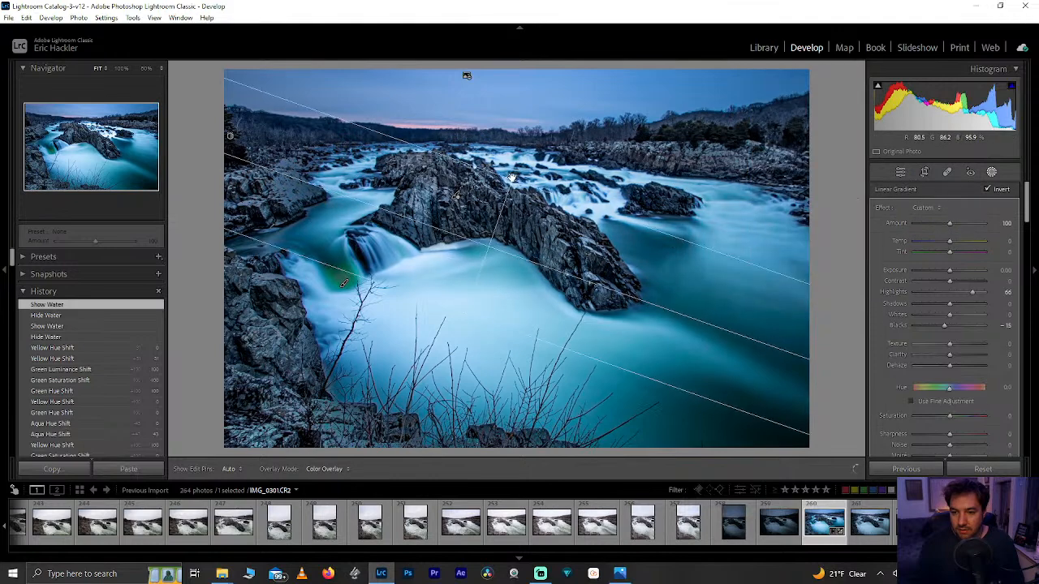
{"action": "left_click", "coordinate": [760, 297]}
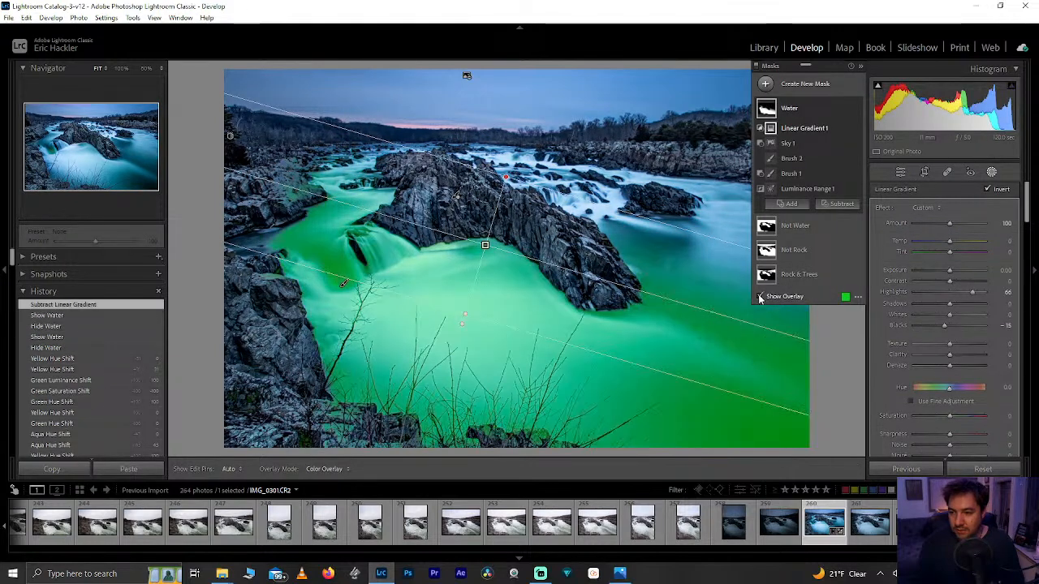
Reposition, rotate and widen the linear gradient subtracted from the Water mask across the central rock, and check the coverage with the mask overlay.
{"action": "left_click_drag", "start_coordinate": [343, 283], "coordinate": [393, 217]}
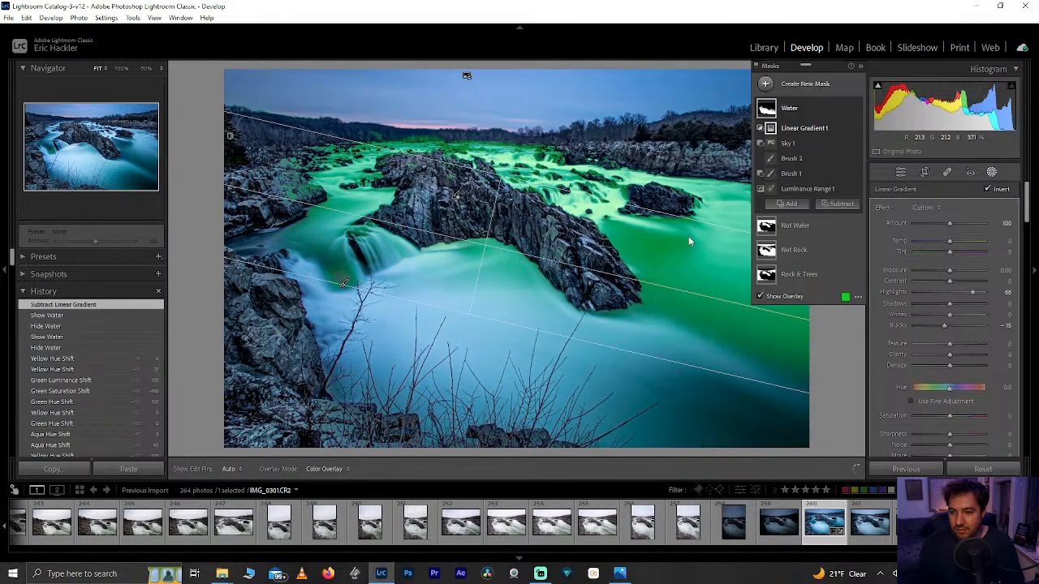
{"action": "left_click", "coordinate": [760, 297]}
{"action": "left_click_drag", "start_coordinate": [667, 288], "coordinate": [387, 229]}
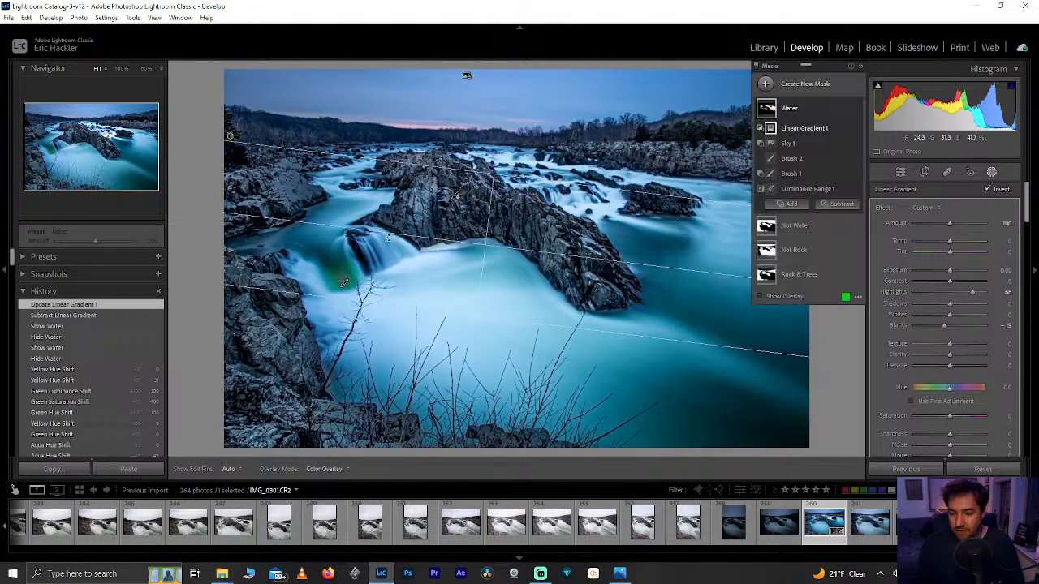
{"action": "left_click_drag", "start_coordinate": [499, 173], "coordinate": [499, 138]}
{"action": "left_click_drag", "start_coordinate": [487, 220], "coordinate": [518, 211]}
{"action": "left_click_drag", "start_coordinate": [704, 228], "coordinate": [709, 237]}
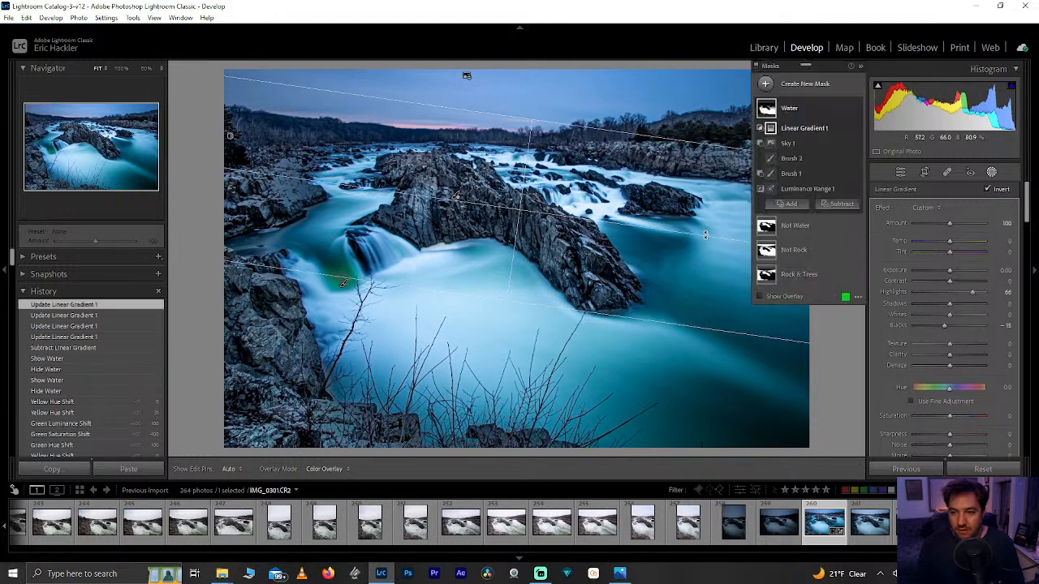
{"action": "left_click", "coordinate": [760, 297]}
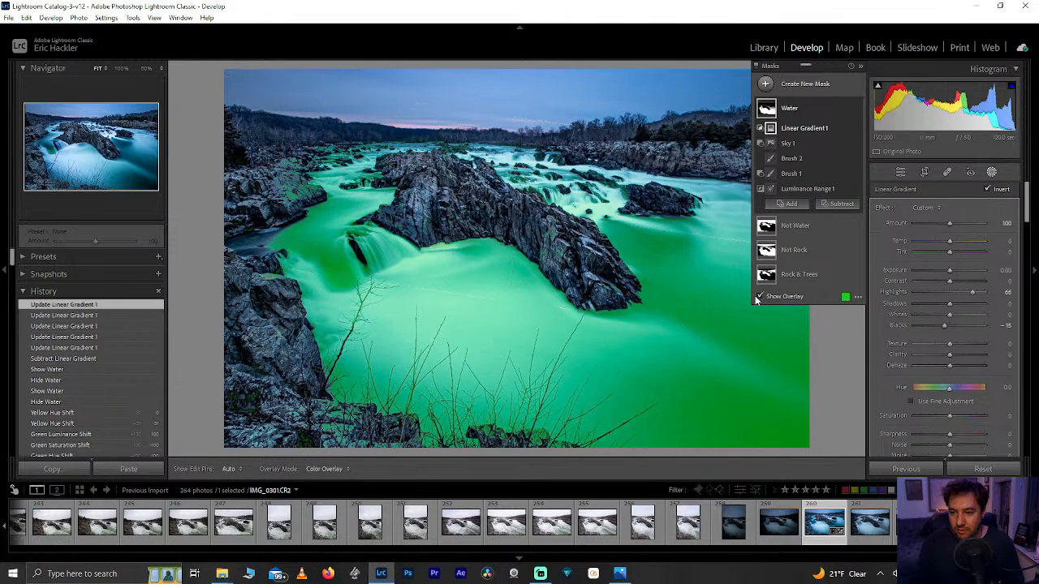
Compare the distant rapids at 100% with the Water mask hidden and shown.
{"action": "mouse_move", "coordinate": [117, 125]}
{"action": "left_mouse_down"}
{"action": "mouse_move", "coordinate": [99, 110]}
{"action": "mouse_move", "coordinate": [105, 129]}
{"action": "left_mouse_up"}
{"action": "left_click", "coordinate": [855, 108]}
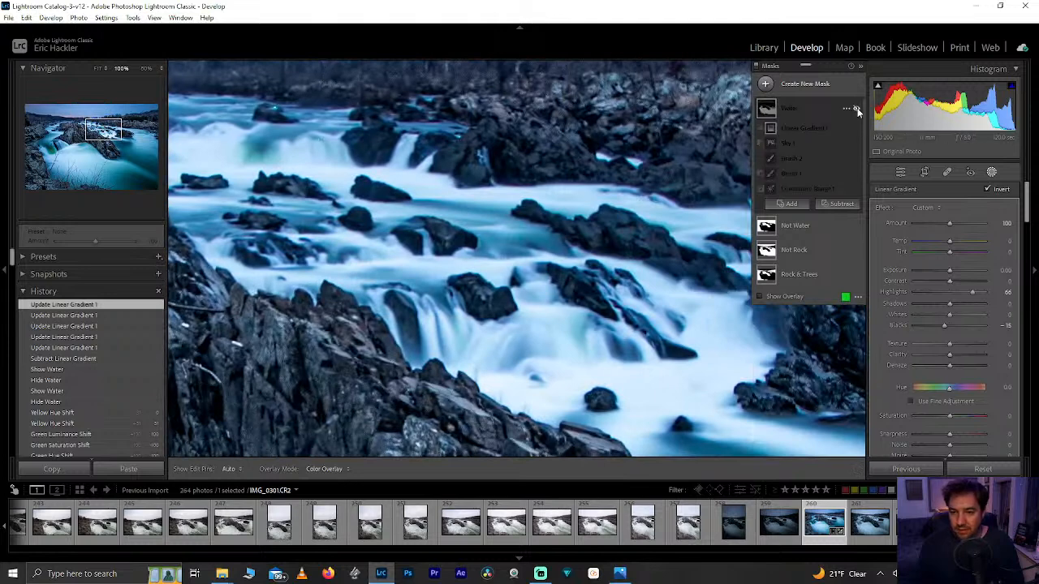
{"action": "left_click", "coordinate": [856, 108]}
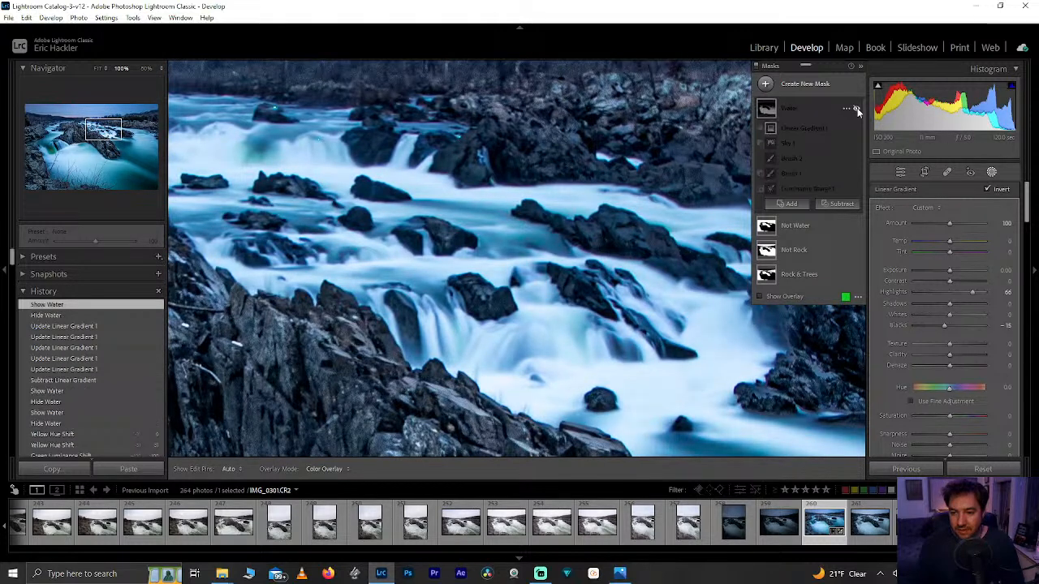
{"action": "left_click", "coordinate": [856, 108]}
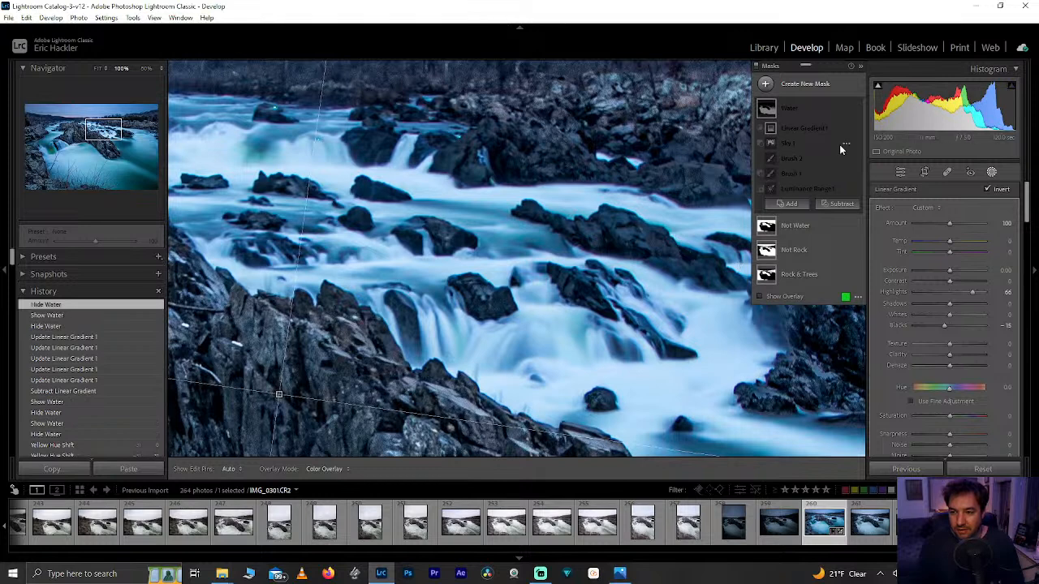
{"action": "left_click", "coordinate": [855, 108]}
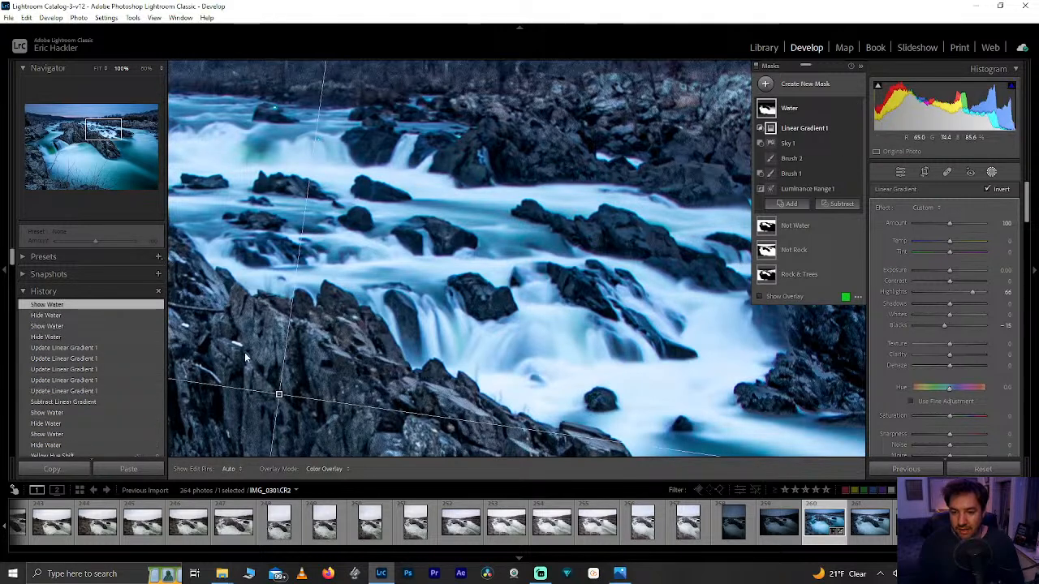
{"action": "key", "text": "z"}
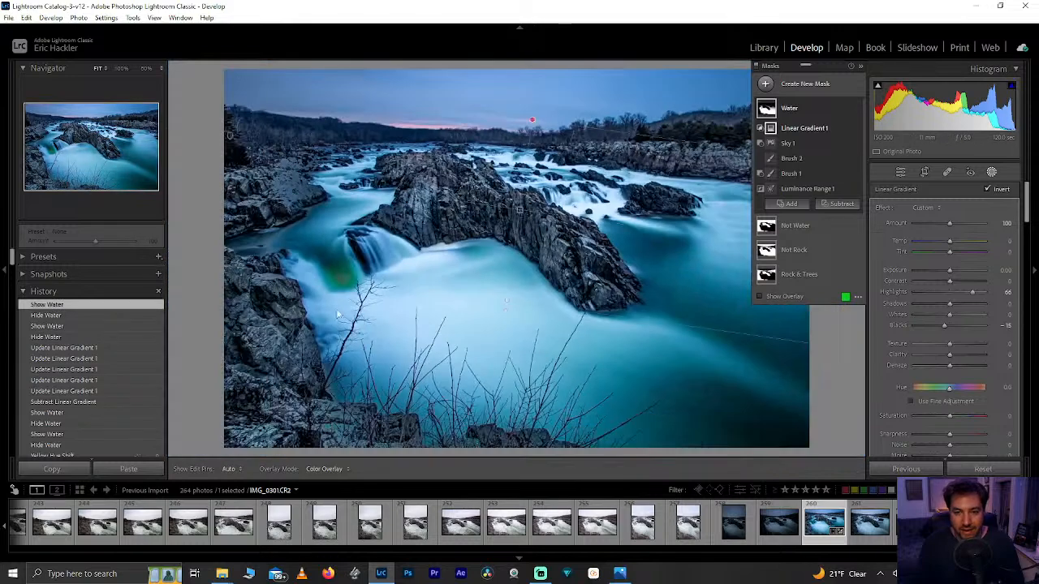
Move the Water mask's subtracted linear gradient slightly lower on the central rock and tilt it more steeply.
{"action": "left_click_drag", "start_coordinate": [519, 204], "coordinate": [513, 229]}
{"action": "left_click_drag", "start_coordinate": [686, 254], "coordinate": [689, 264]}
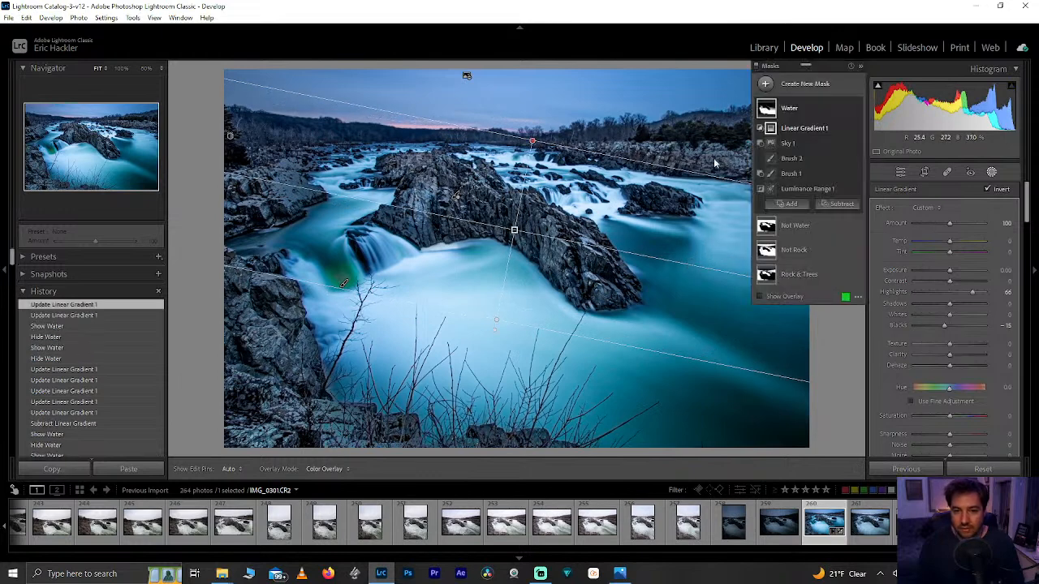
Compare the photo with the Not Water mask and the Not Rock mask each hidden and shown.
{"action": "left_click", "coordinate": [856, 226]}
{"action": "left_click", "coordinate": [856, 227]}
{"action": "left_click", "coordinate": [819, 229]}
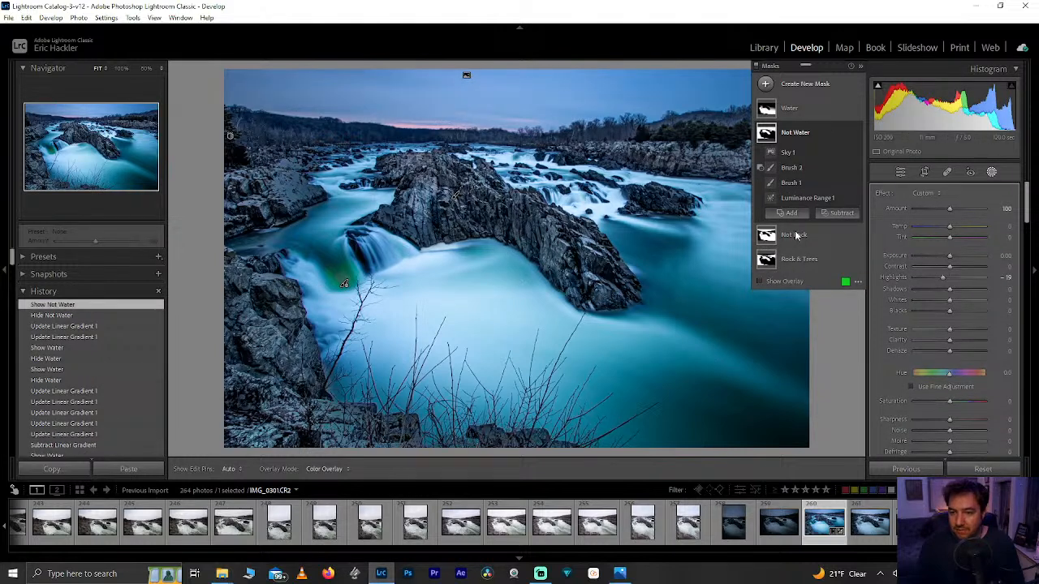
{"action": "left_click", "coordinate": [805, 235]}
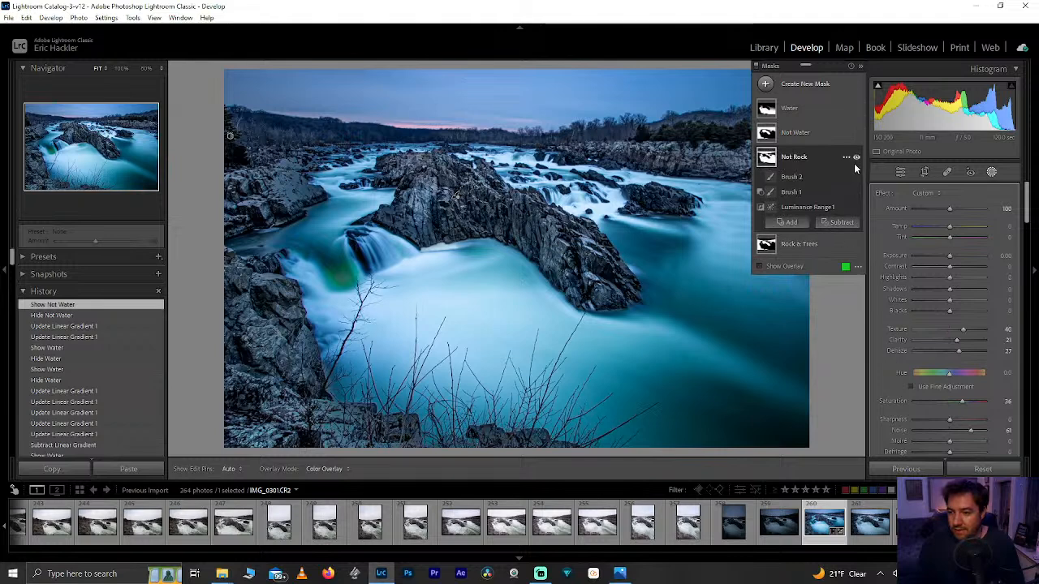
{"action": "left_click", "coordinate": [856, 159]}
{"action": "left_click", "coordinate": [855, 159]}
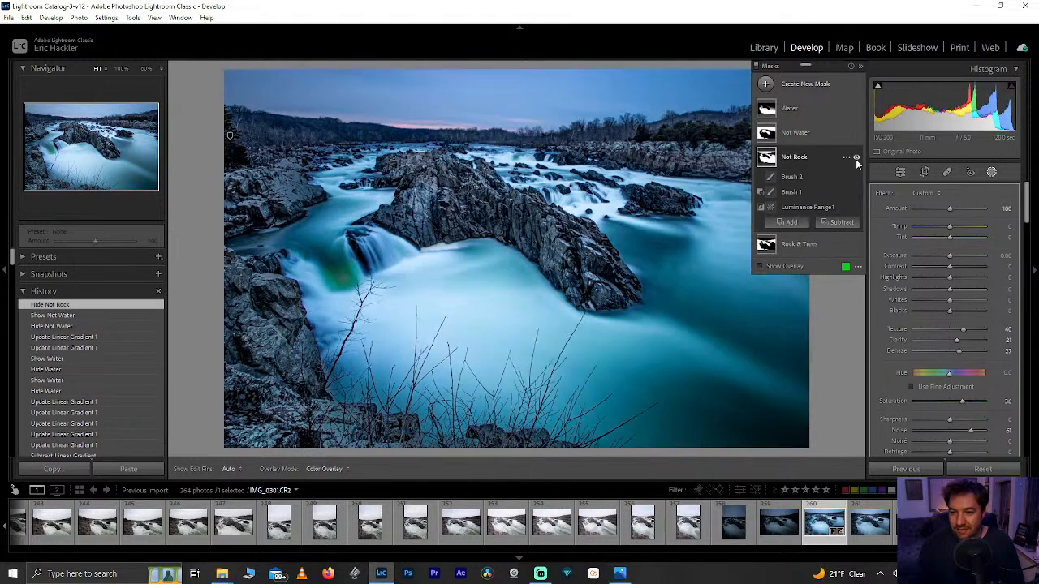
{"action": "left_click", "coordinate": [856, 160]}
{"action": "left_click", "coordinate": [856, 159]}
{"action": "left_click", "coordinate": [856, 159]}
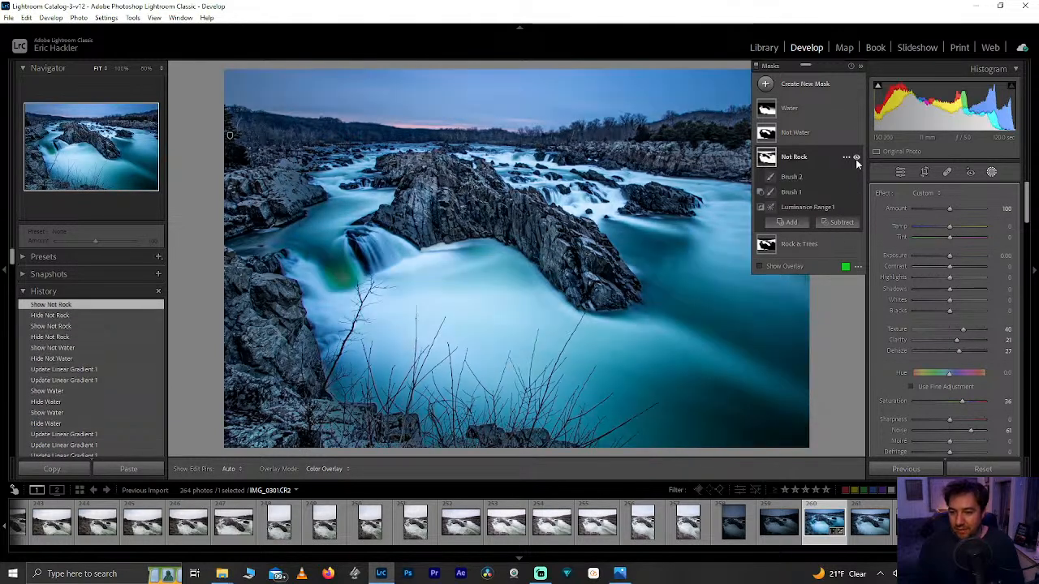
Compare the photo with the Rock & Trees mask hidden and shown.
{"action": "left_click", "coordinate": [792, 243]}
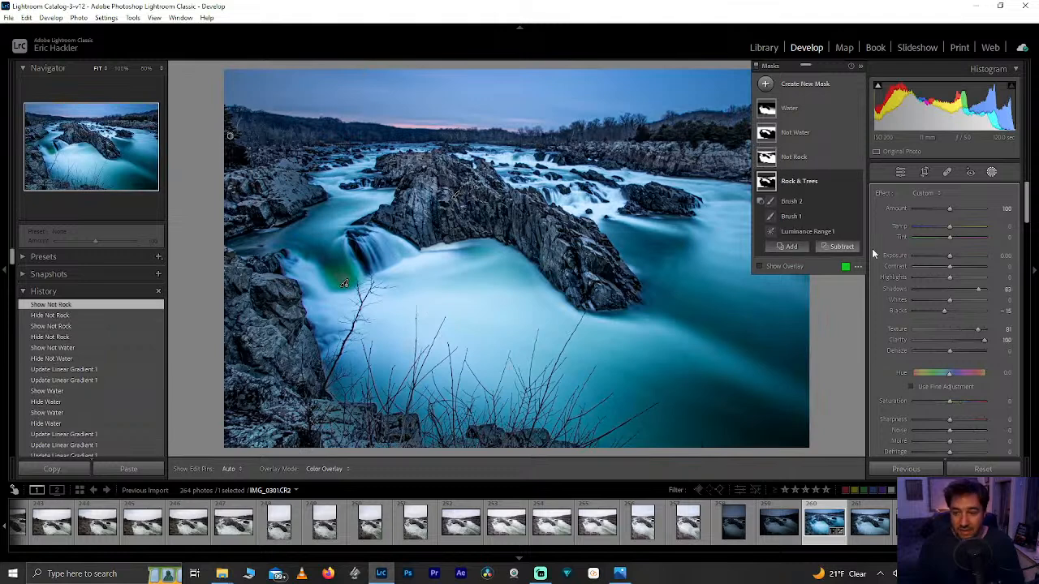
{"action": "left_click", "coordinate": [855, 180]}
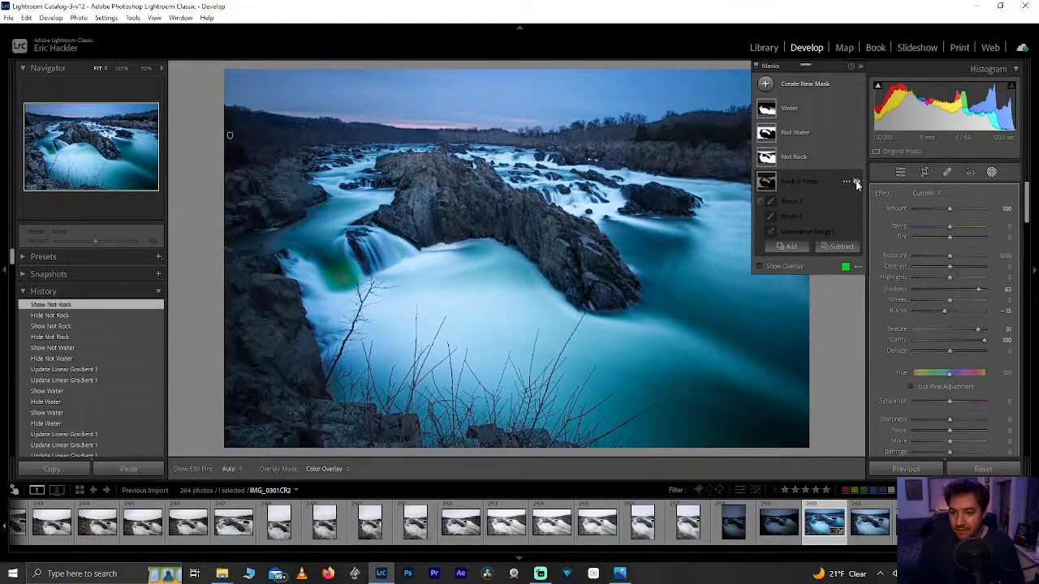
{"action": "left_click", "coordinate": [856, 180]}
{"action": "left_click", "coordinate": [855, 181]}
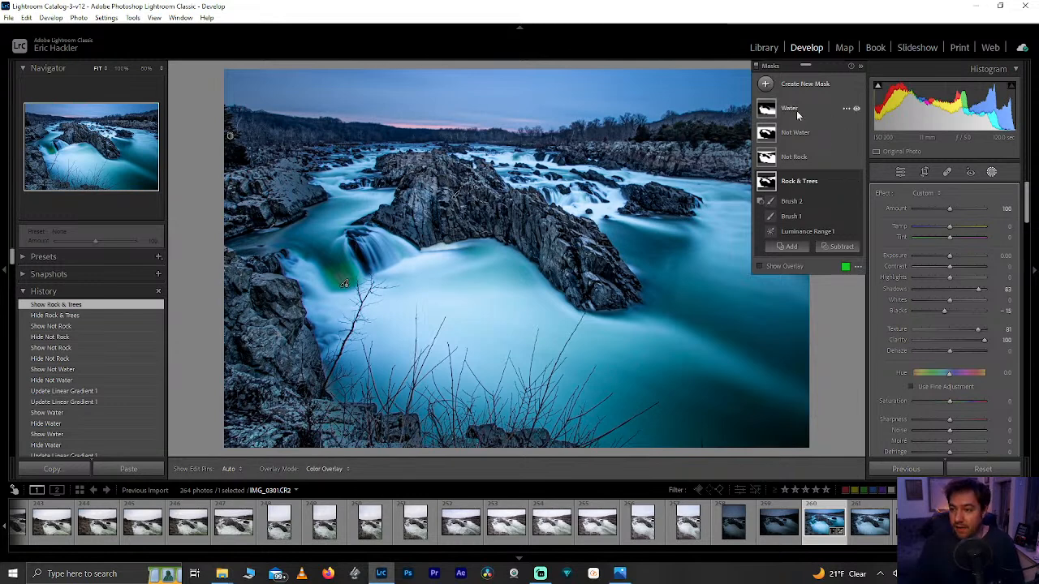
Create a Select Sky mask, try a color temperature shift and reset it, and set the mask's tint to -10.
{"action": "left_click", "coordinate": [791, 84]}
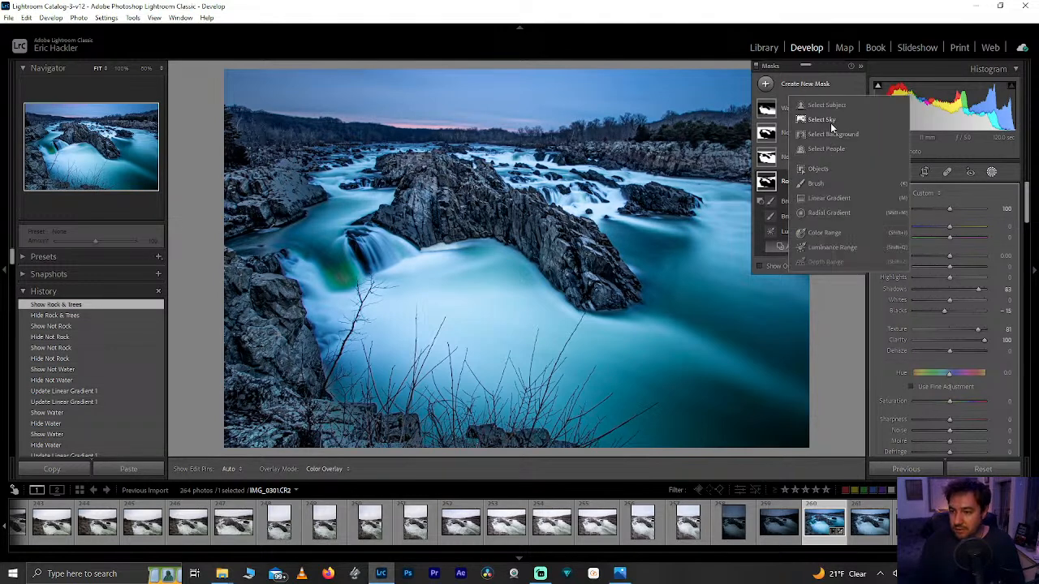
{"action": "left_click", "coordinate": [830, 122]}
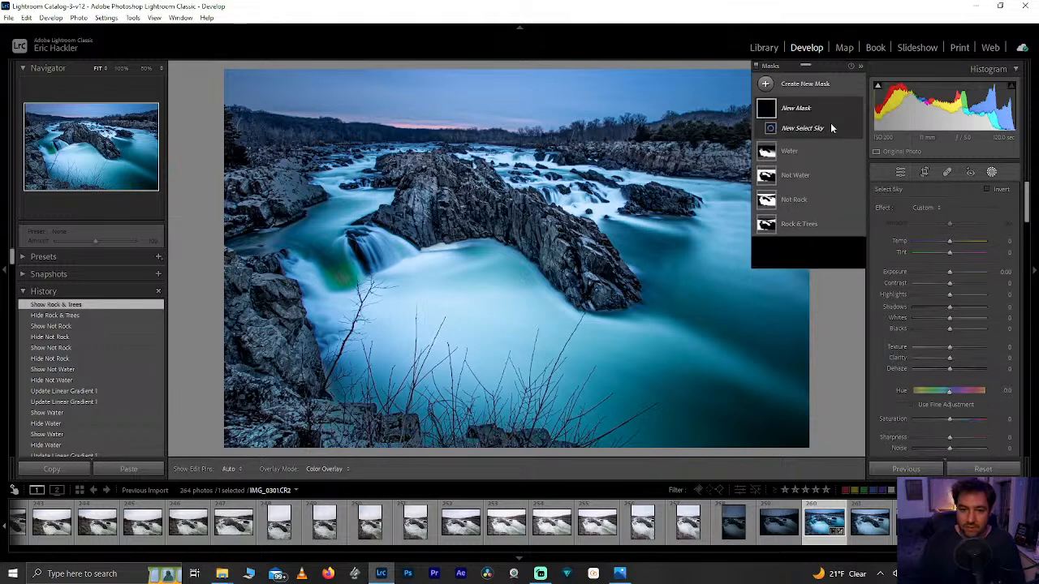
{"action": "mouse_move", "coordinate": [950, 241]}
{"action": "left_mouse_down"}
{"action": "mouse_move", "coordinate": [939, 241]}
{"action": "mouse_move", "coordinate": [945, 258]}
{"action": "left_mouse_up"}
{"action": "double_click", "coordinate": [942, 241]}
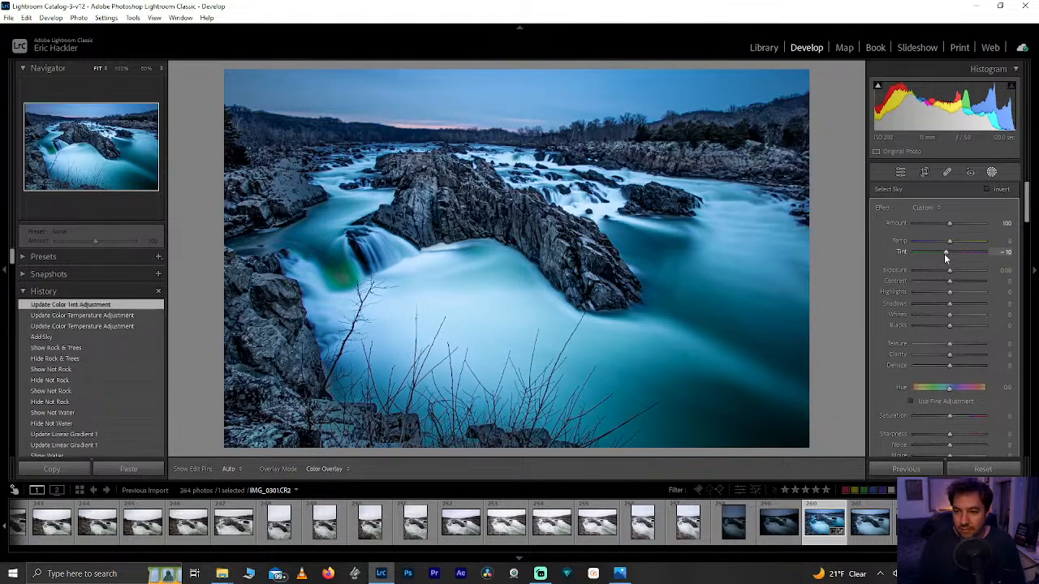
Try sky highlights of -100, set them to 53, and set the sky mask's saturation to 27.
{"action": "left_click_drag", "start_coordinate": [909, 293], "coordinate": [848, 296]}
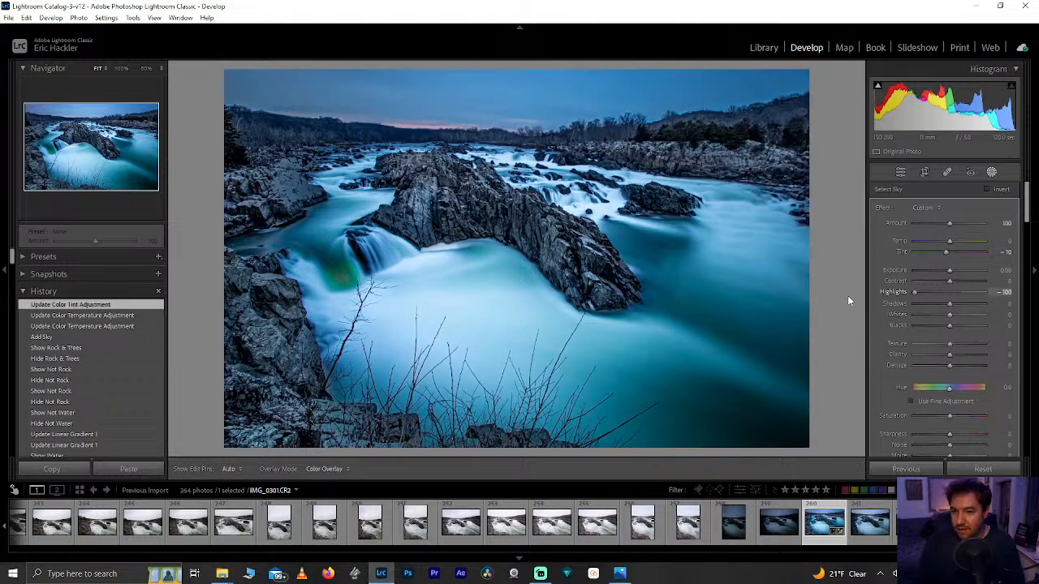
{"action": "left_click", "coordinate": [952, 291]}
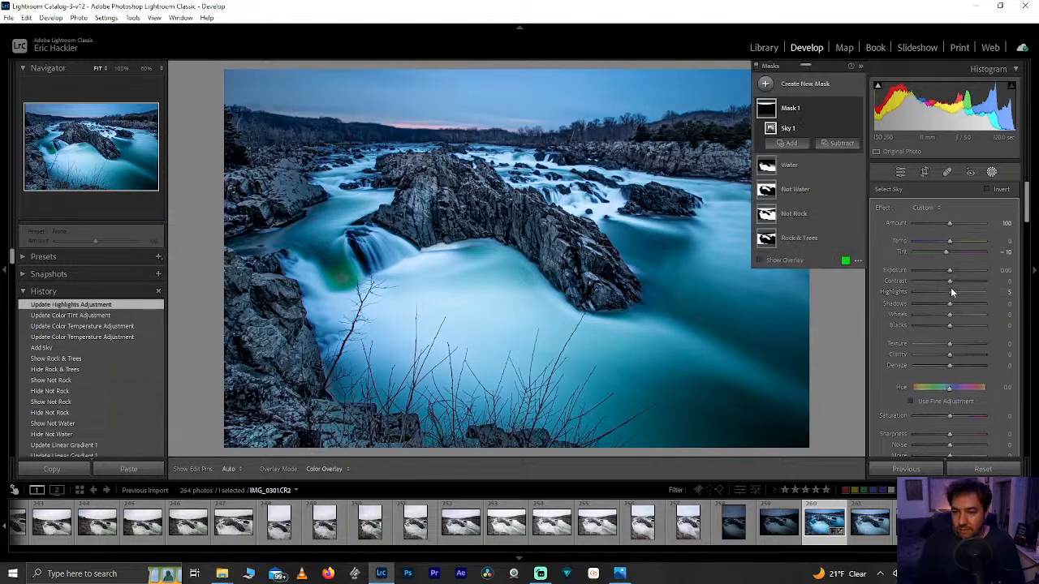
{"action": "left_click_drag", "start_coordinate": [967, 299], "coordinate": [970, 294]}
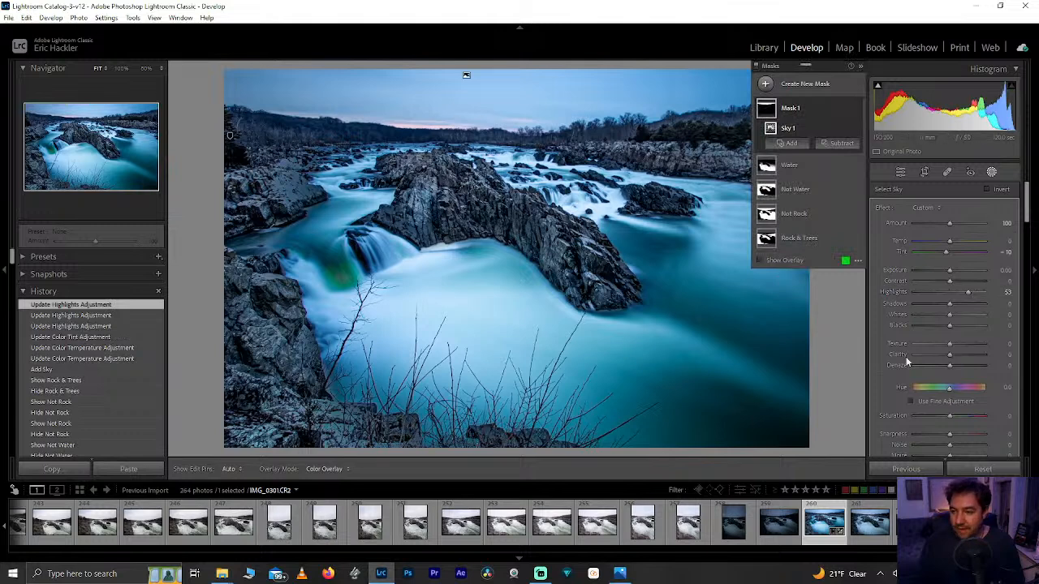
{"action": "left_click_drag", "start_coordinate": [973, 418], "coordinate": [959, 418]}
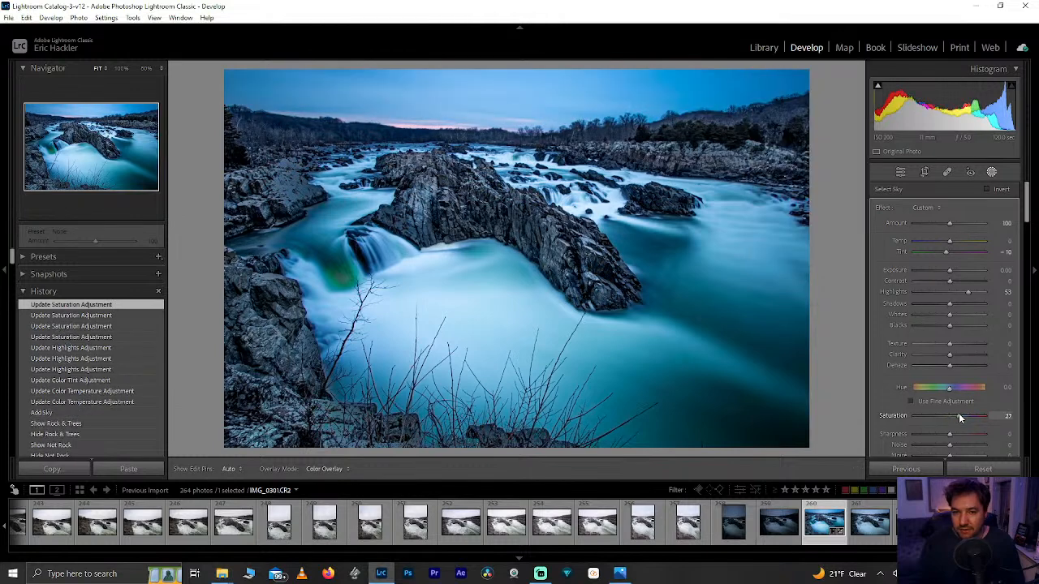
Try sky mask tints of -32, -26 and -18.
{"action": "left_click_drag", "start_coordinate": [939, 253], "coordinate": [936, 253]}
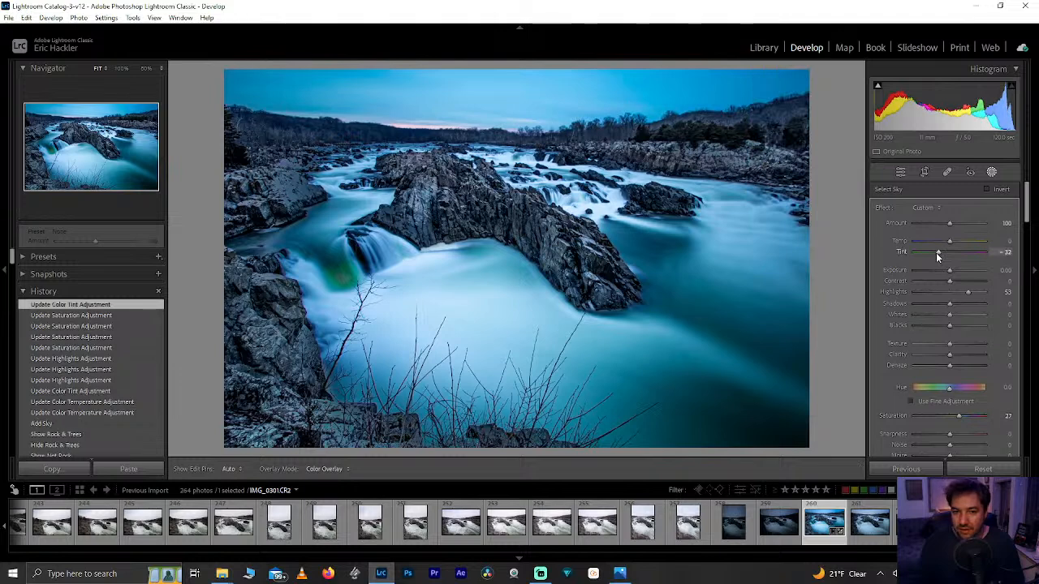
{"action": "left_click_drag", "start_coordinate": [936, 252], "coordinate": [940, 254]}
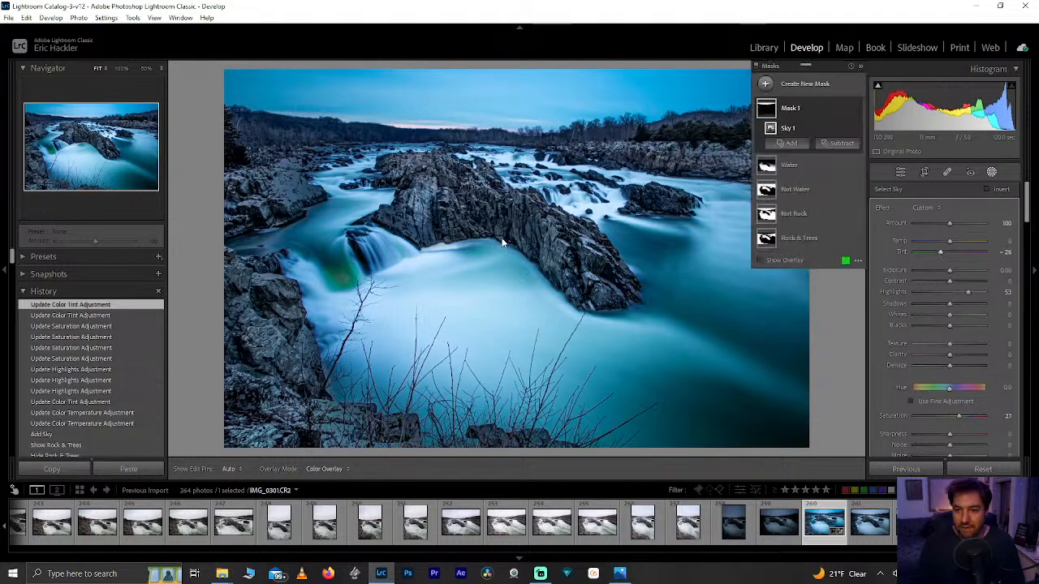
{"action": "left_click_drag", "start_coordinate": [943, 254], "coordinate": [944, 252]}
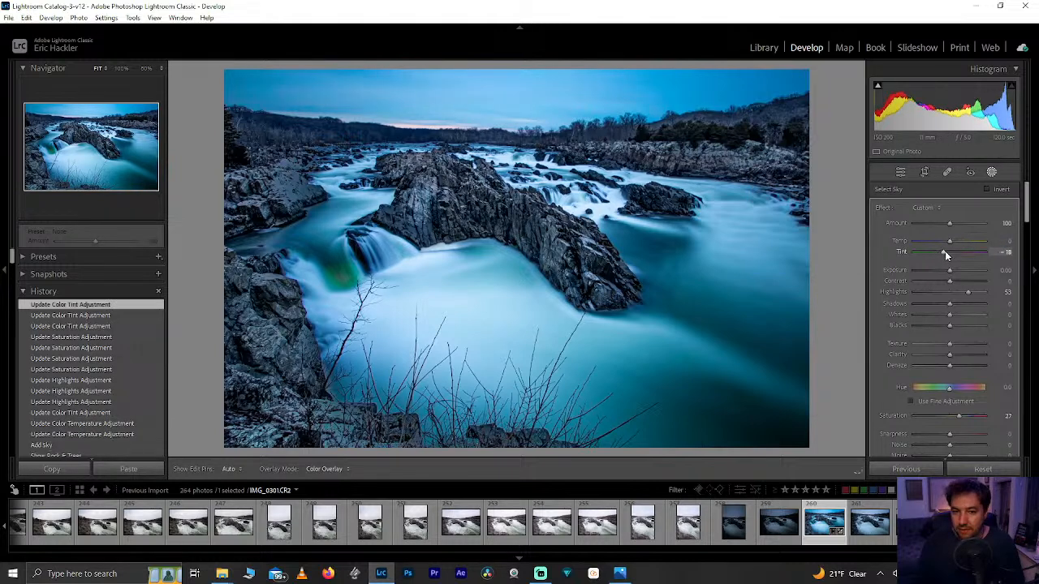
Set the sky mask's blacks to -38, tint to -26 and highlights to 86.
{"action": "left_click", "coordinate": [932, 327]}
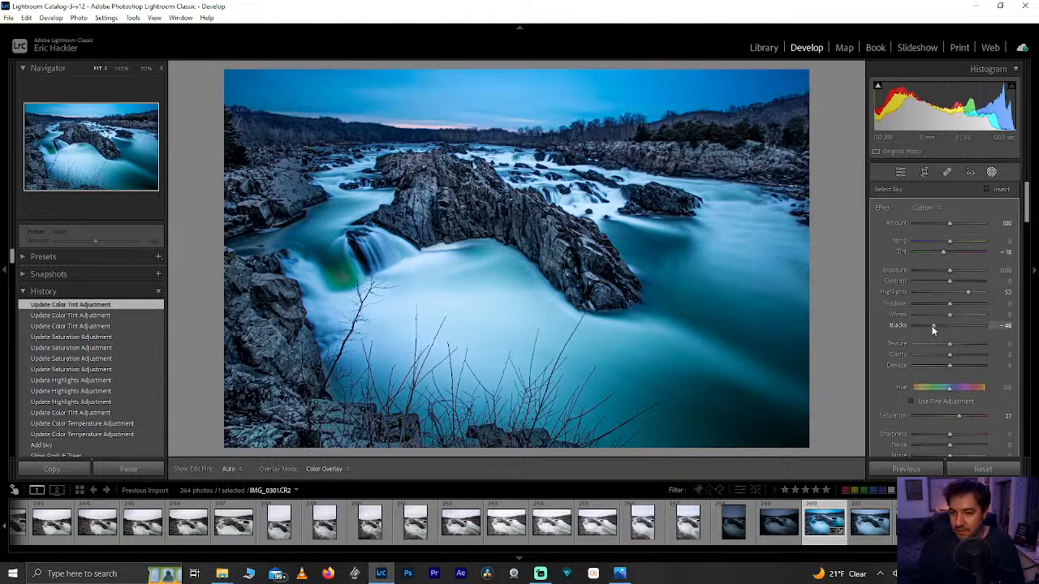
{"action": "mouse_move", "coordinate": [938, 326]}
{"action": "left_mouse_down"}
{"action": "mouse_move", "coordinate": [886, 336]}
{"action": "mouse_move", "coordinate": [934, 326]}
{"action": "left_mouse_up"}
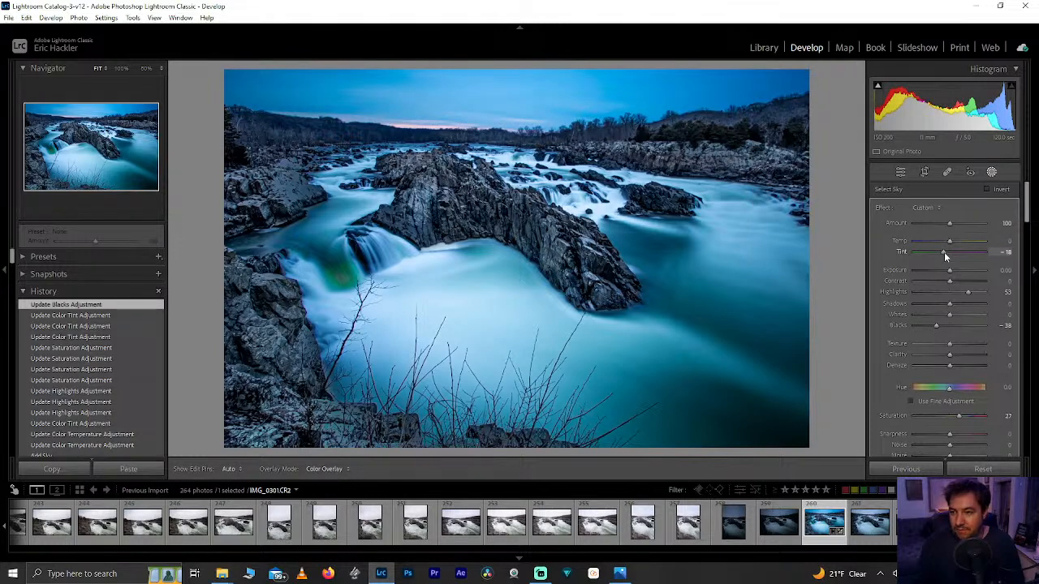
{"action": "left_click_drag", "start_coordinate": [944, 251], "coordinate": [942, 252]}
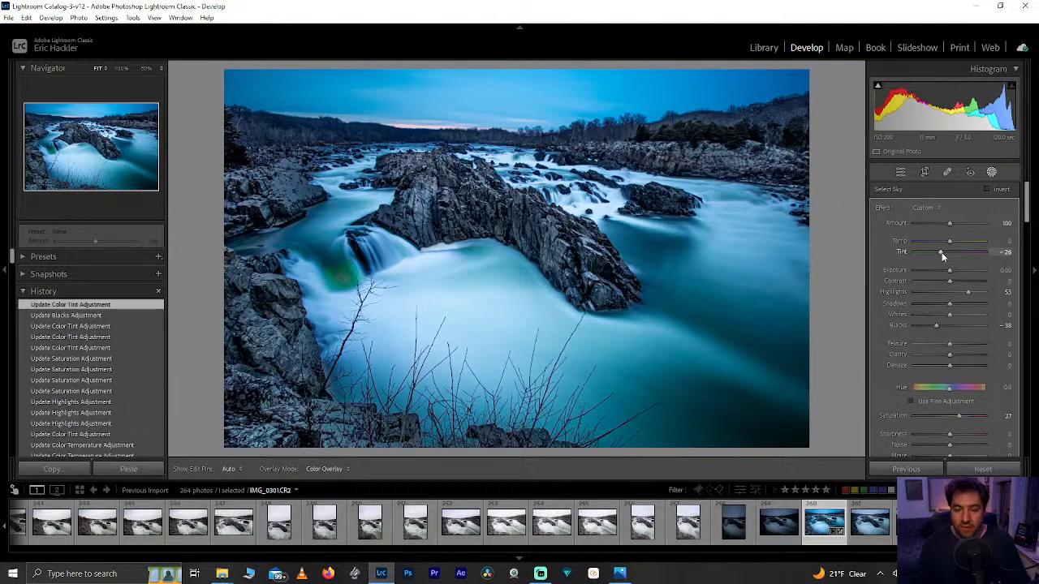
{"action": "mouse_move", "coordinate": [967, 292]}
{"action": "left_mouse_down"}
{"action": "mouse_move", "coordinate": [988, 295]}
{"action": "mouse_move", "coordinate": [979, 293]}
{"action": "left_mouse_up"}
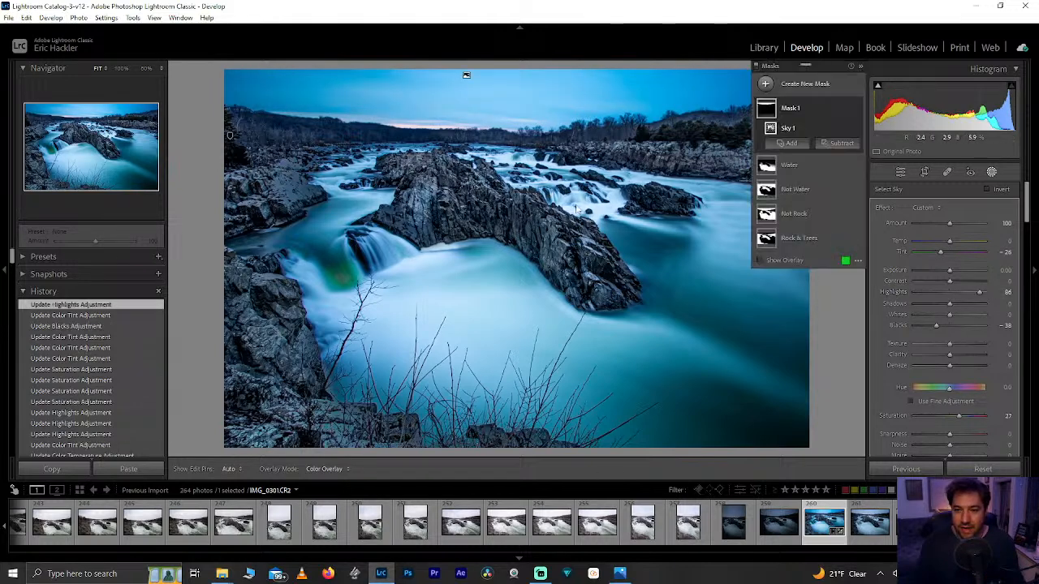
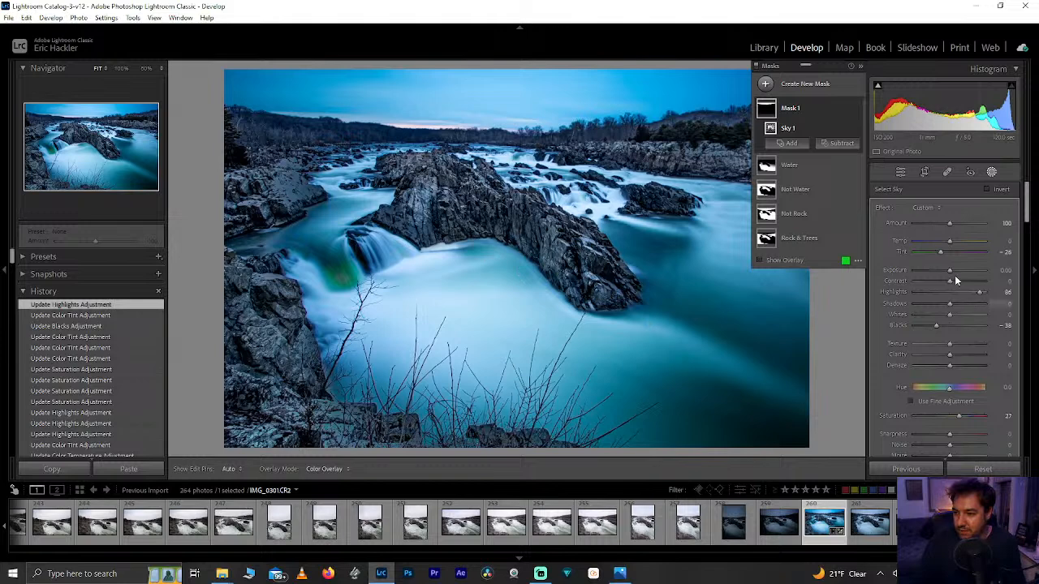
Try a sky contrast of 19, reset it to 0, and set the sky mask's texture to 100.
{"action": "left_click_drag", "start_coordinate": [951, 285], "coordinate": [956, 281]}
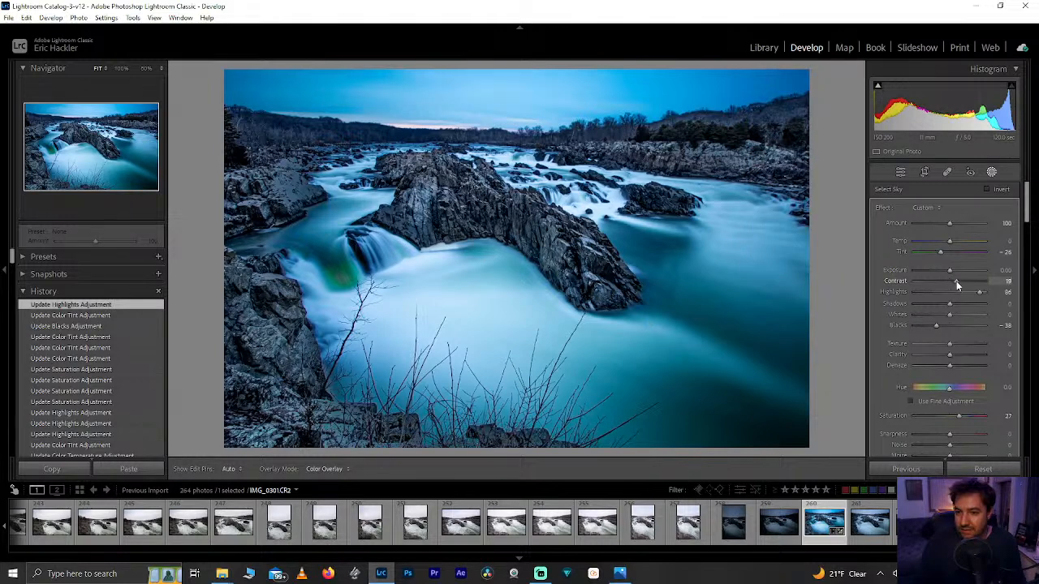
{"action": "double_click", "coordinate": [957, 280]}
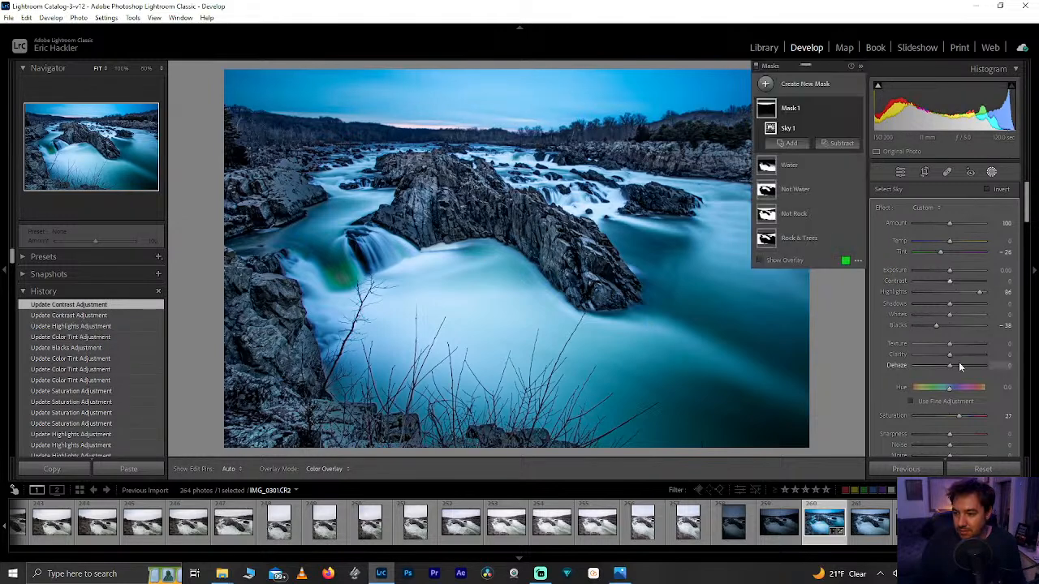
{"action": "mouse_move", "coordinate": [1024, 347]}
{"action": "left_mouse_down"}
{"action": "mouse_move", "coordinate": [853, 334]}
{"action": "mouse_move", "coordinate": [1016, 360]}
{"action": "left_mouse_up"}
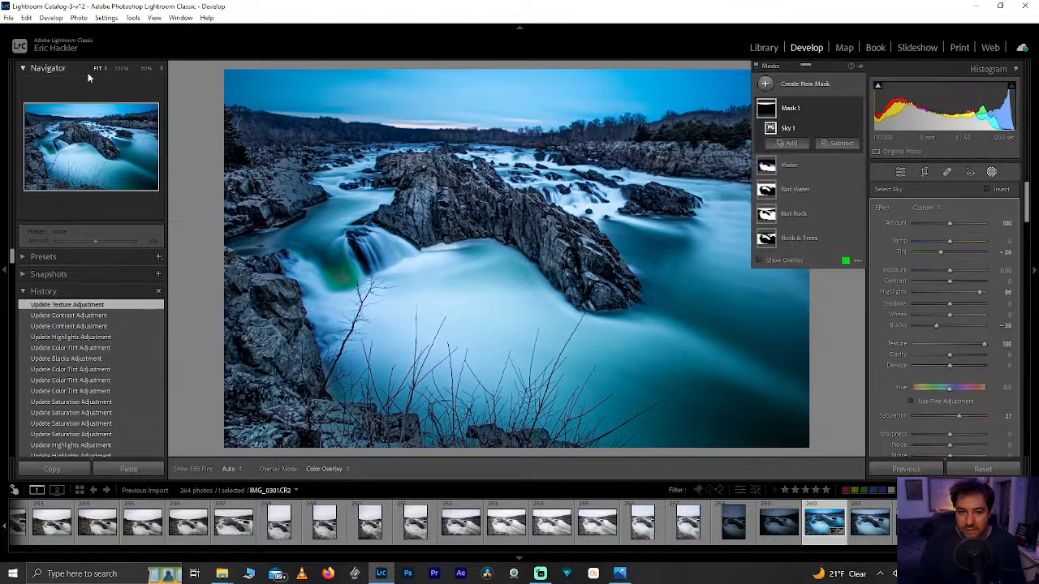
Try a noise reduction of 100 on the sky mask, and reset its noise and texture to 0.
{"action": "left_click", "coordinate": [60, 114]}
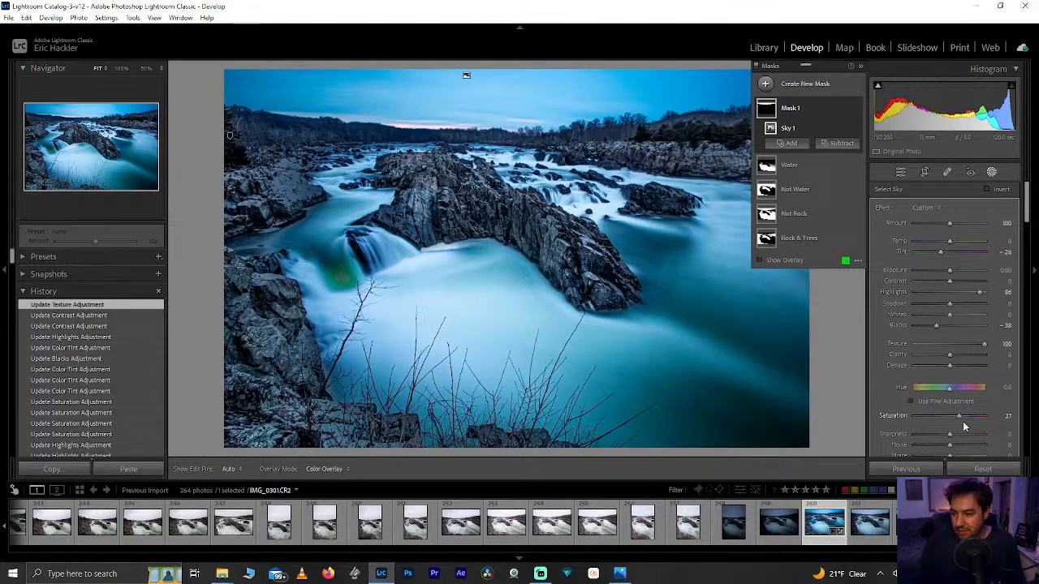
{"action": "left_click_drag", "start_coordinate": [963, 449], "coordinate": [986, 446]}
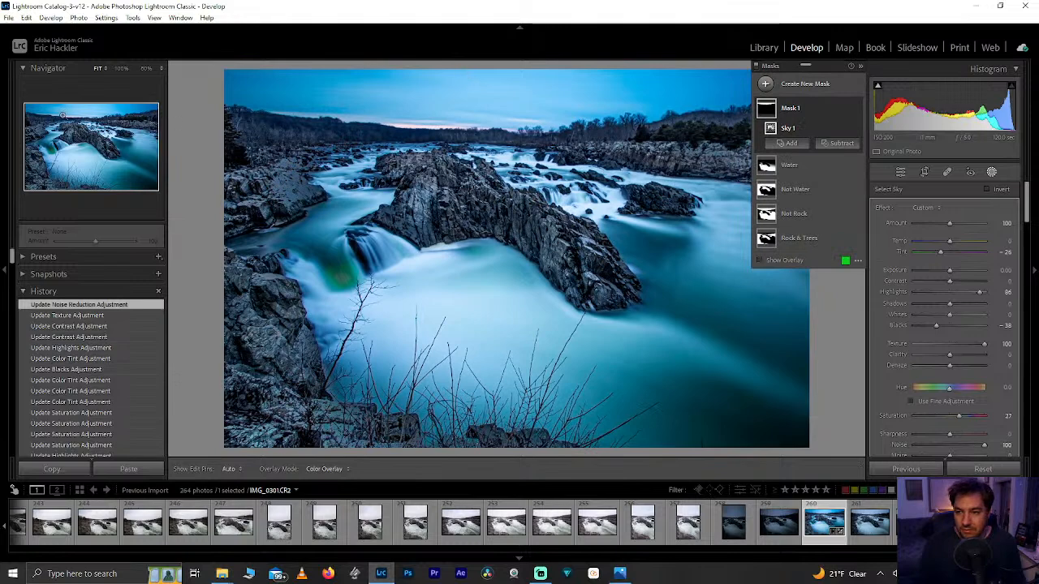
{"action": "left_click", "coordinate": [62, 114]}
{"action": "key", "text": "z"}
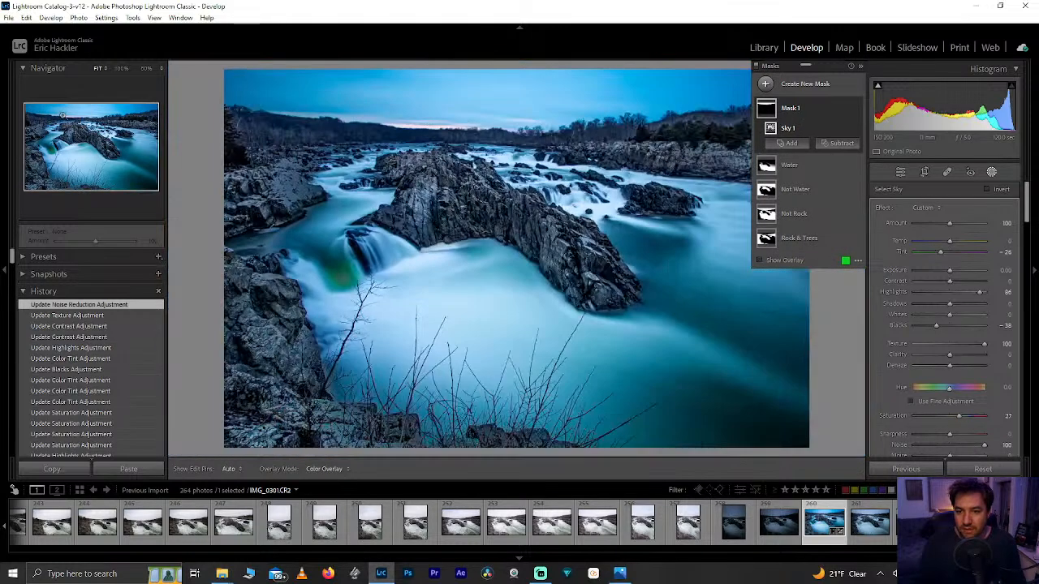
{"action": "left_click", "coordinate": [46, 110]}
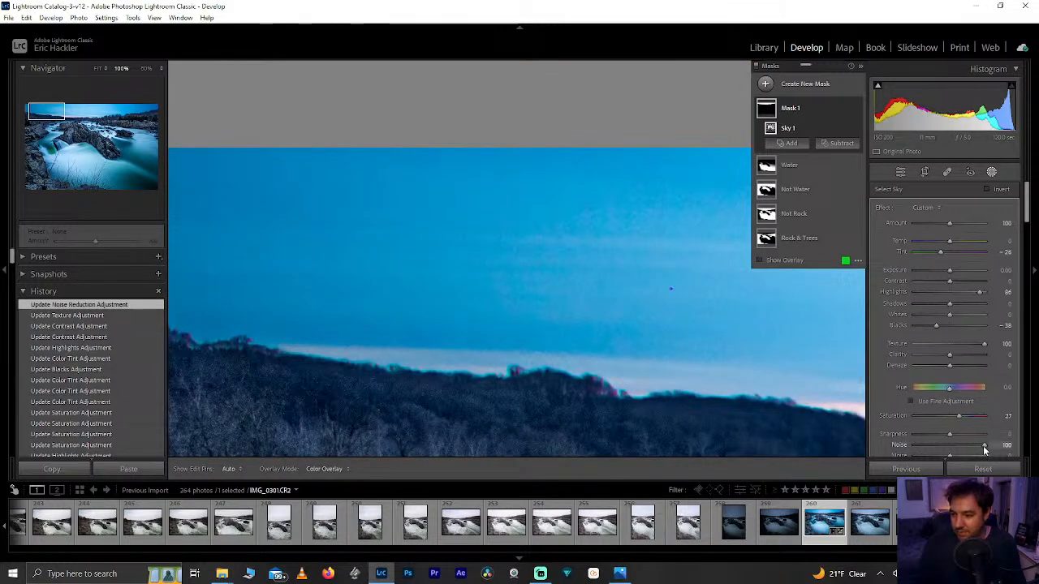
{"action": "double_click", "coordinate": [984, 446]}
{"action": "double_click", "coordinate": [983, 344]}
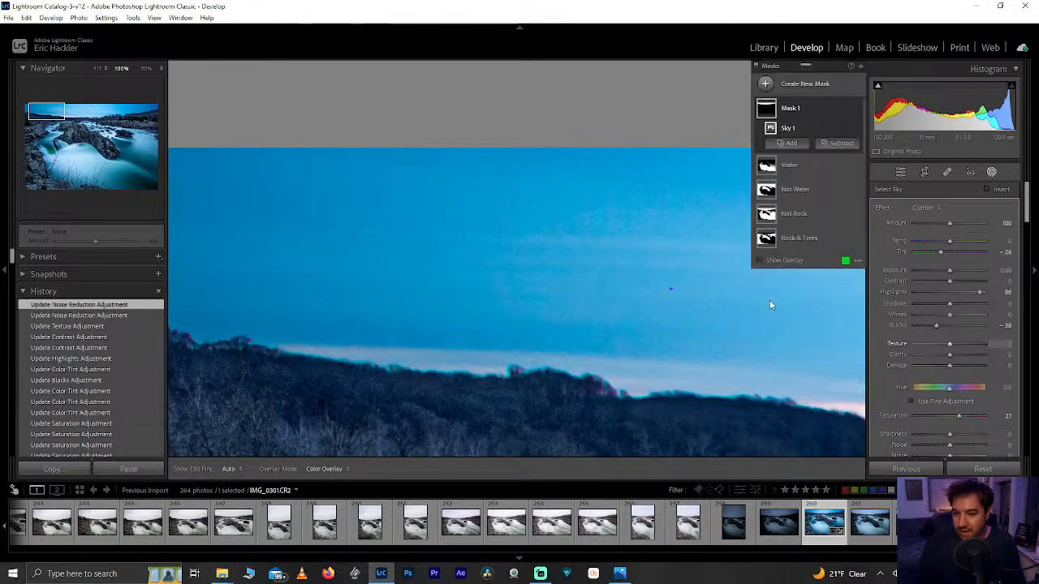
Try a noise reduction of 66 on the sky mask and check the sky and treeline up close.
{"action": "left_click", "coordinate": [48, 115]}
{"action": "key", "text": "z"}
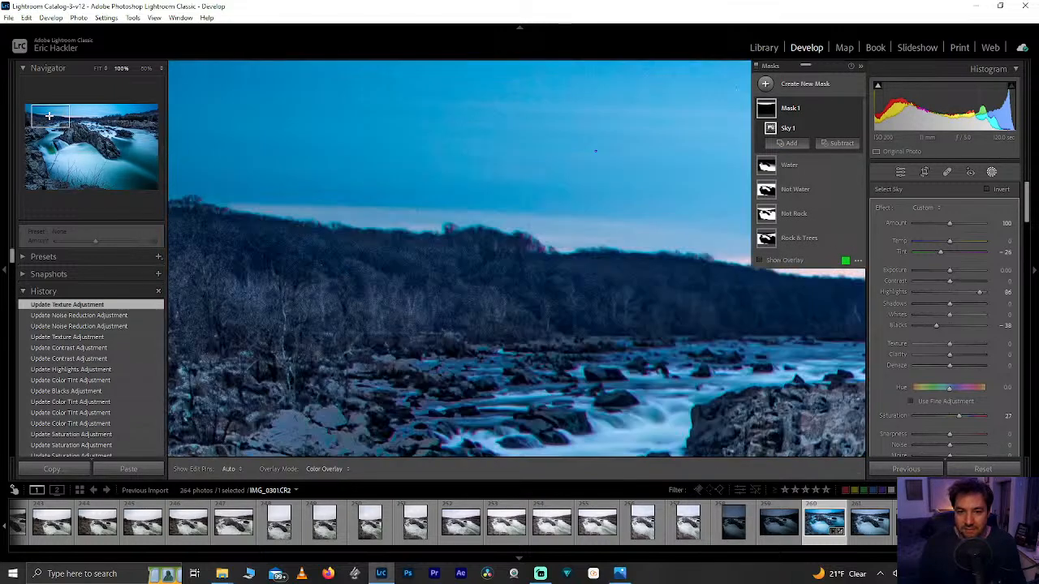
{"action": "left_click_drag", "start_coordinate": [949, 446], "coordinate": [972, 445]}
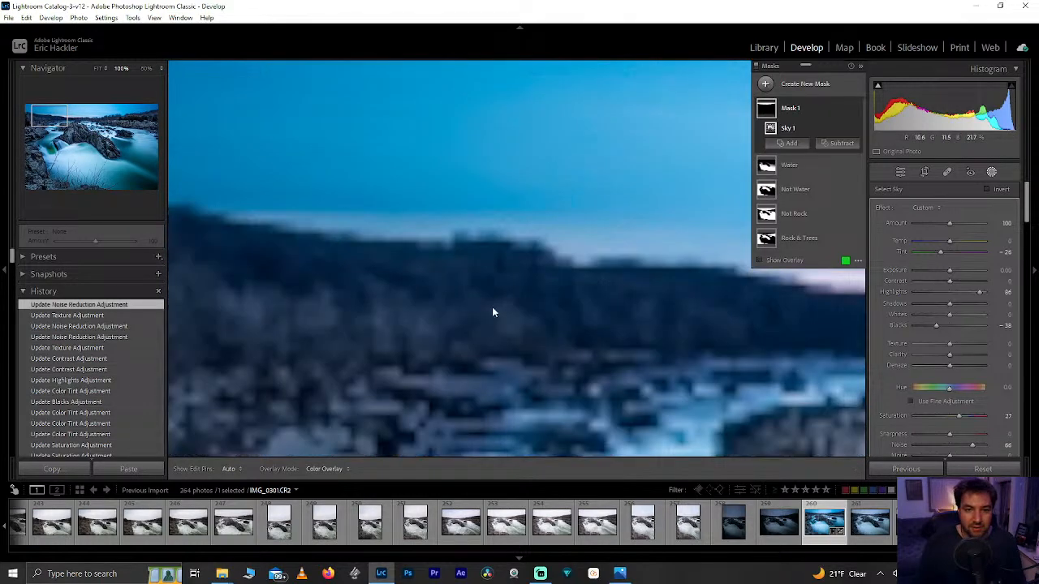
{"action": "left_click_drag", "start_coordinate": [50, 117], "coordinate": [56, 125]}
{"action": "key", "text": "z"}
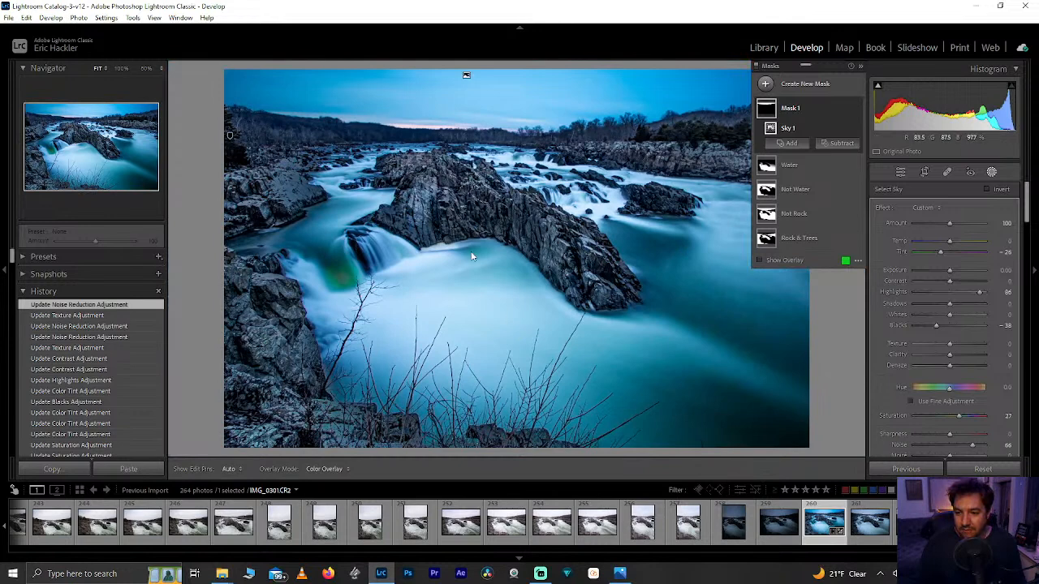
Try a clarity change on the sky mask, reset it to 0, and set the dehaze to 24.
{"action": "mouse_move", "coordinate": [996, 355]}
{"action": "left_mouse_down"}
{"action": "mouse_move", "coordinate": [1005, 357]}
{"action": "mouse_move", "coordinate": [942, 350]}
{"action": "mouse_move", "coordinate": [998, 362]}
{"action": "left_mouse_up"}
{"action": "double_click", "coordinate": [977, 360]}
{"action": "left_click_drag", "start_coordinate": [950, 365], "coordinate": [965, 370]}
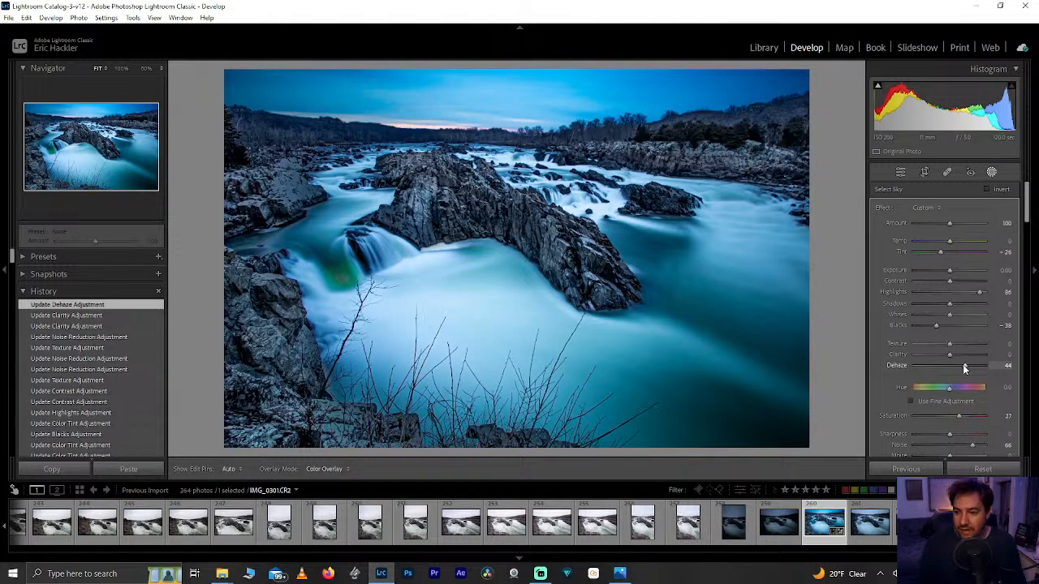
{"action": "left_click_drag", "start_coordinate": [962, 365], "coordinate": [957, 365]}
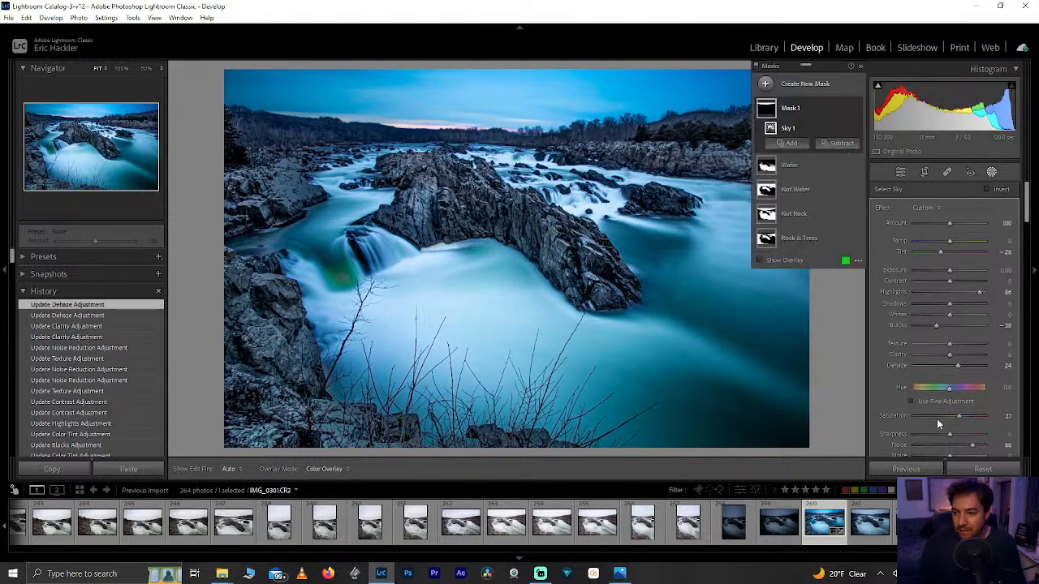
Set the sky mask's noise reduction to 100 and its texture to -46.
{"action": "left_click_drag", "start_coordinate": [977, 447], "coordinate": [991, 449]}
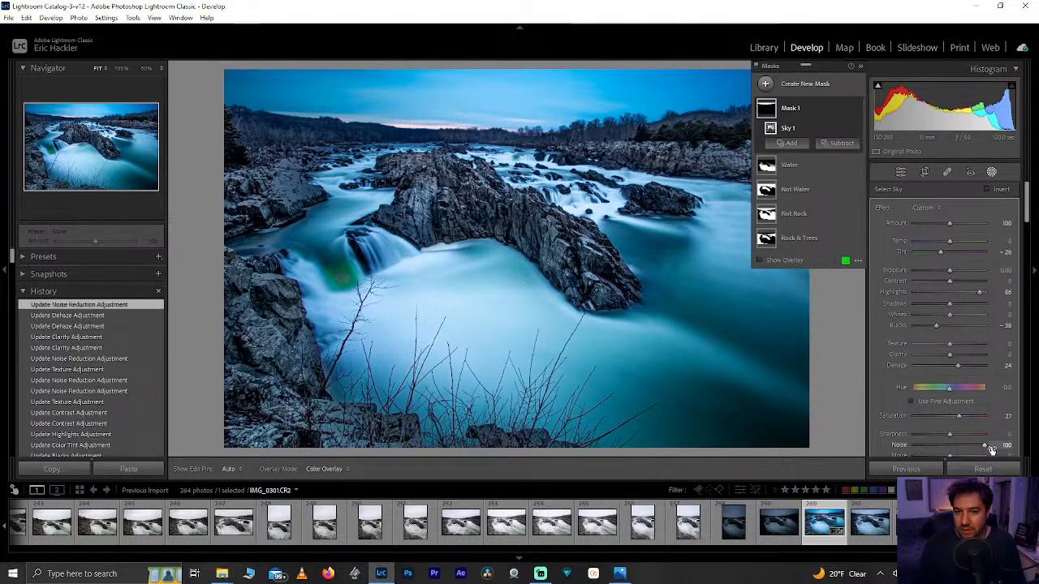
{"action": "mouse_move", "coordinate": [945, 343]}
{"action": "left_mouse_down"}
{"action": "mouse_move", "coordinate": [893, 344]}
{"action": "mouse_move", "coordinate": [933, 347]}
{"action": "left_mouse_up"}
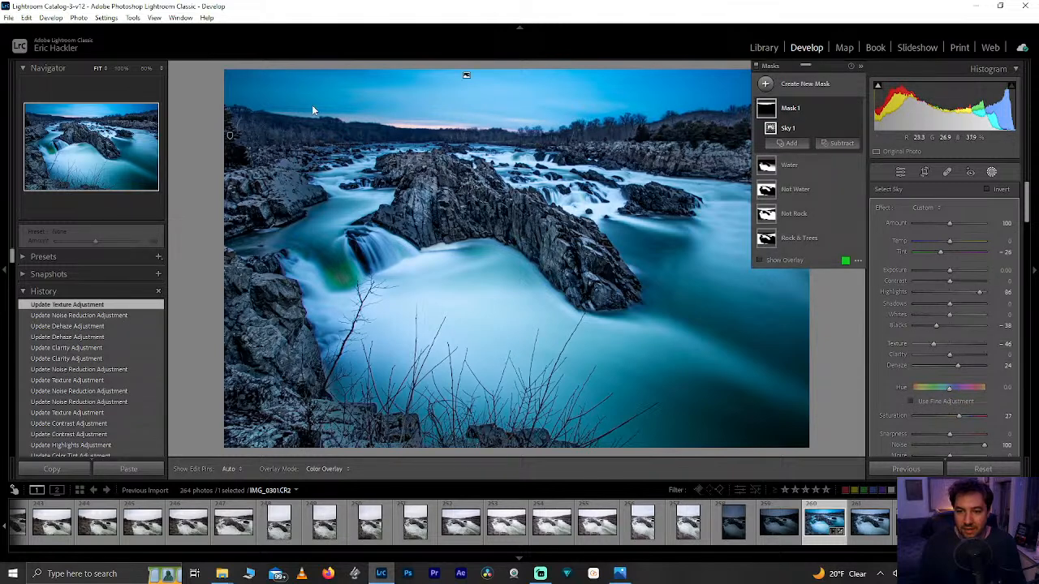
{"action": "mouse_move", "coordinate": [852, 117]}
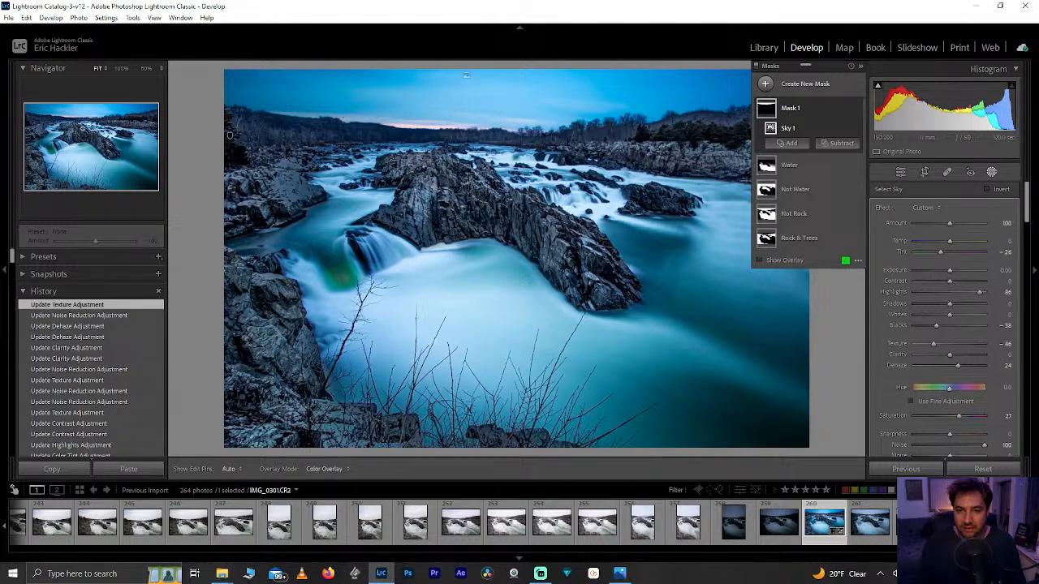
Remove the three small spots in the sky above the treeline with the content-aware Remove tool.
{"action": "left_click_drag", "start_coordinate": [56, 116], "coordinate": [65, 110]}
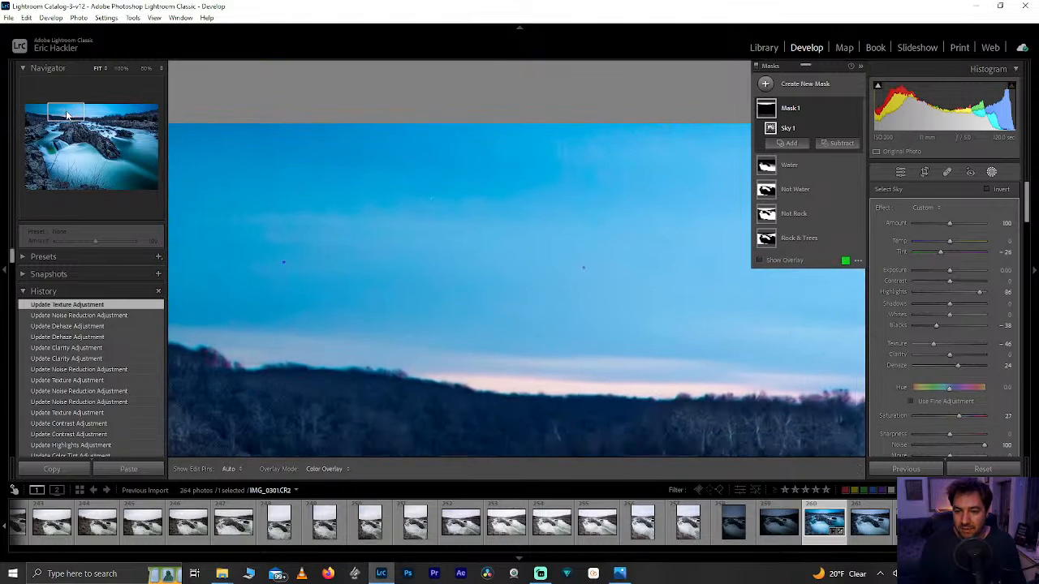
{"action": "key", "text": "z"}
{"action": "key", "text": "z"}
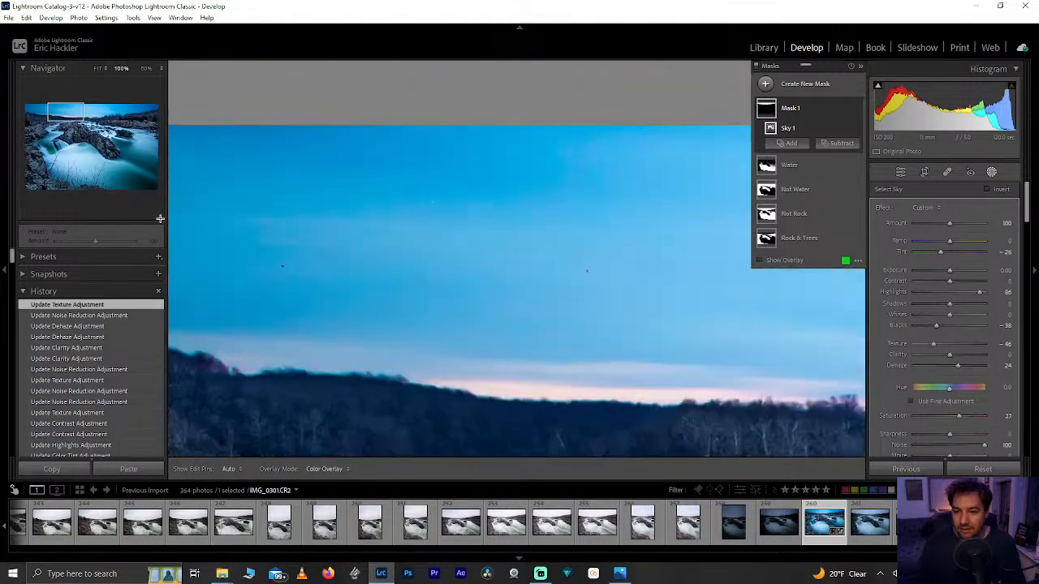
{"action": "left_click", "coordinate": [947, 173]}
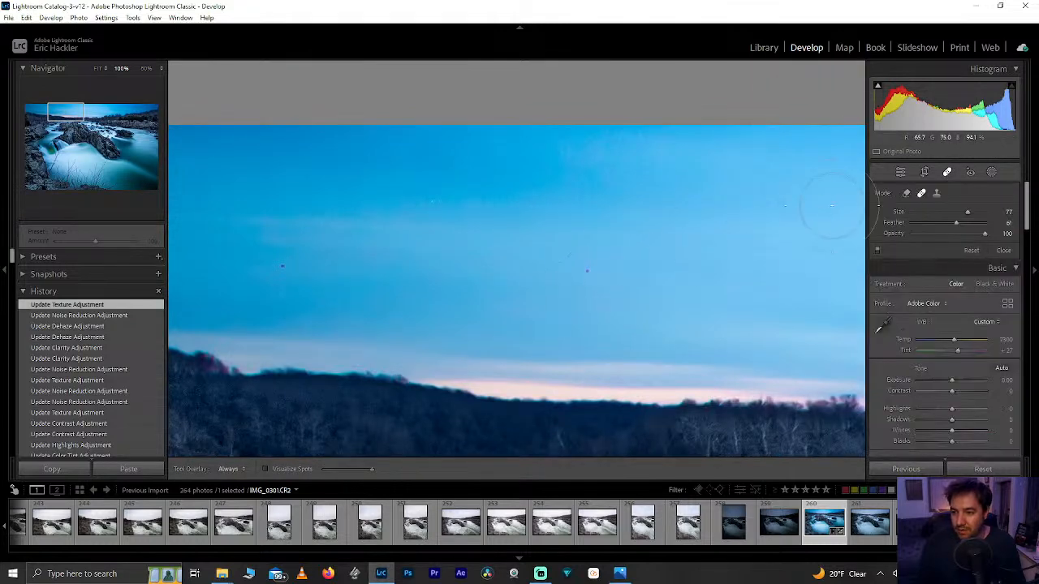
{"action": "left_click", "coordinate": [907, 194]}
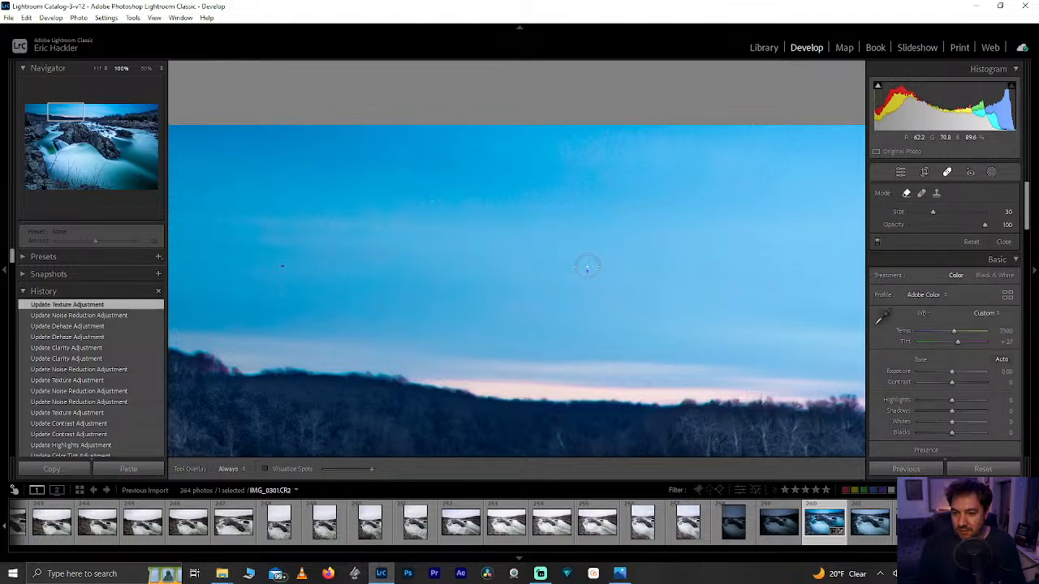
{"action": "left_click", "coordinate": [279, 270]}
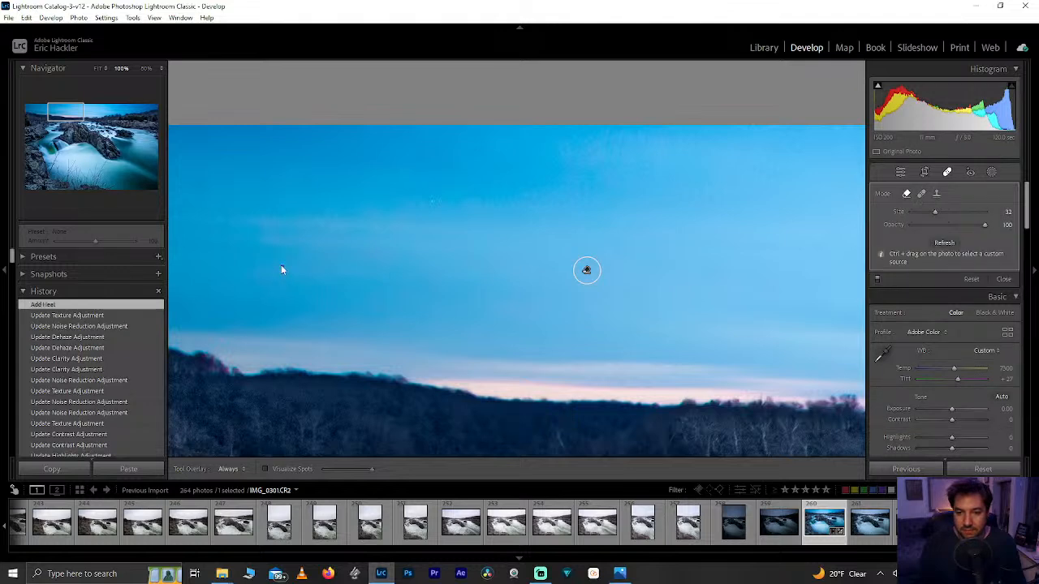
{"action": "left_click", "coordinate": [429, 204]}
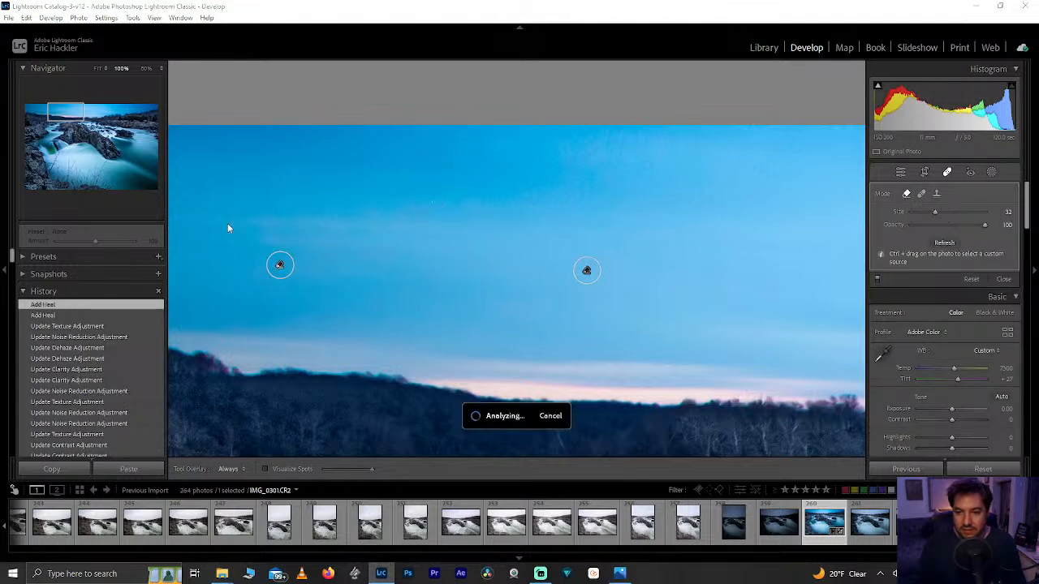
Delete the uppermost of the three heal spots in the sky and check the whole photo.
{"action": "mouse_move", "coordinate": [65, 112]}
{"action": "left_mouse_down"}
{"action": "mouse_move", "coordinate": [150, 110]}
{"action": "mouse_move", "coordinate": [56, 117]}
{"action": "left_mouse_up"}
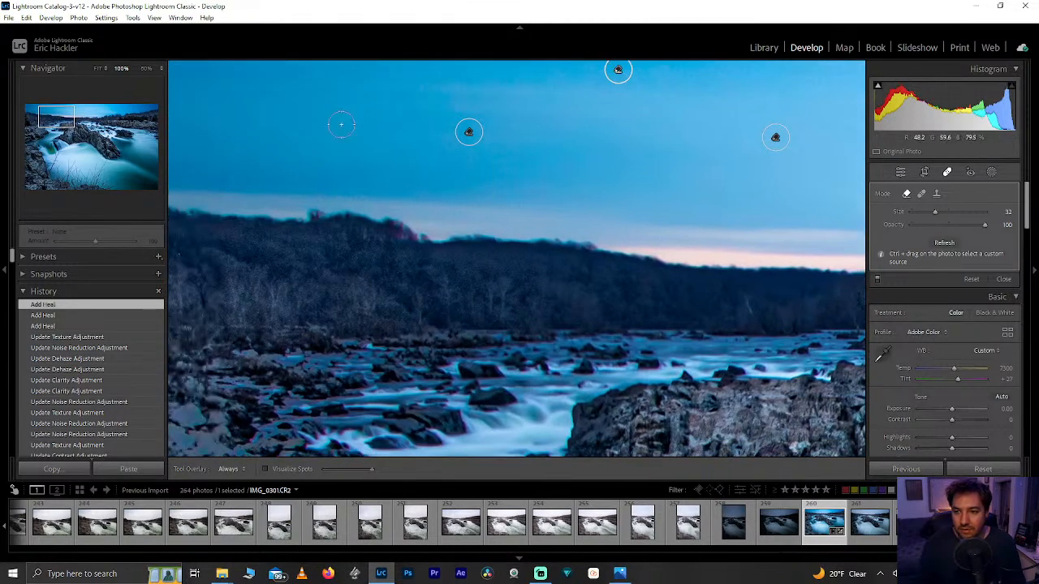
{"action": "left_click_drag", "start_coordinate": [56, 117], "coordinate": [61, 112]}
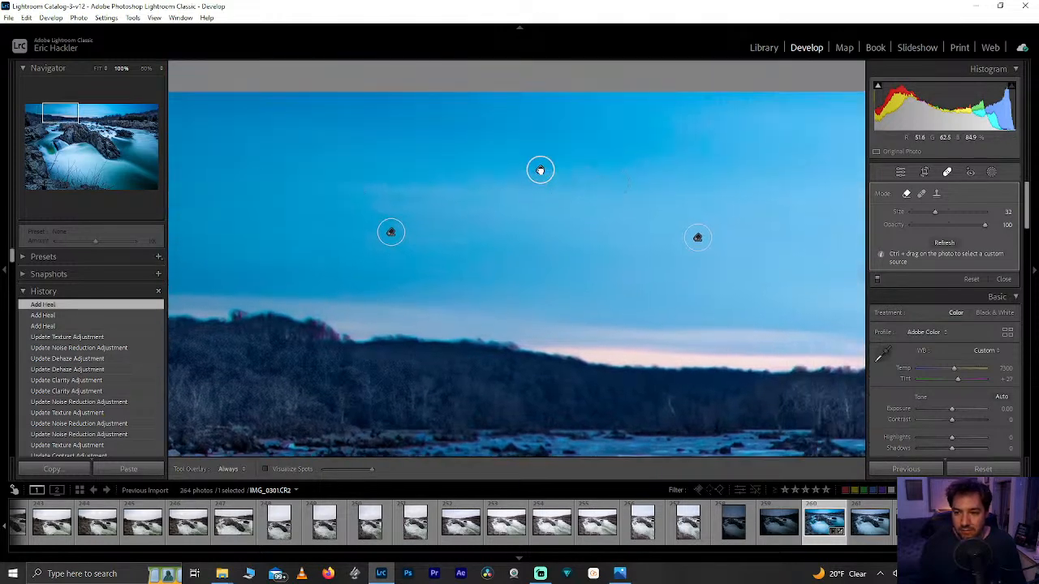
{"action": "key", "text": "Delete"}
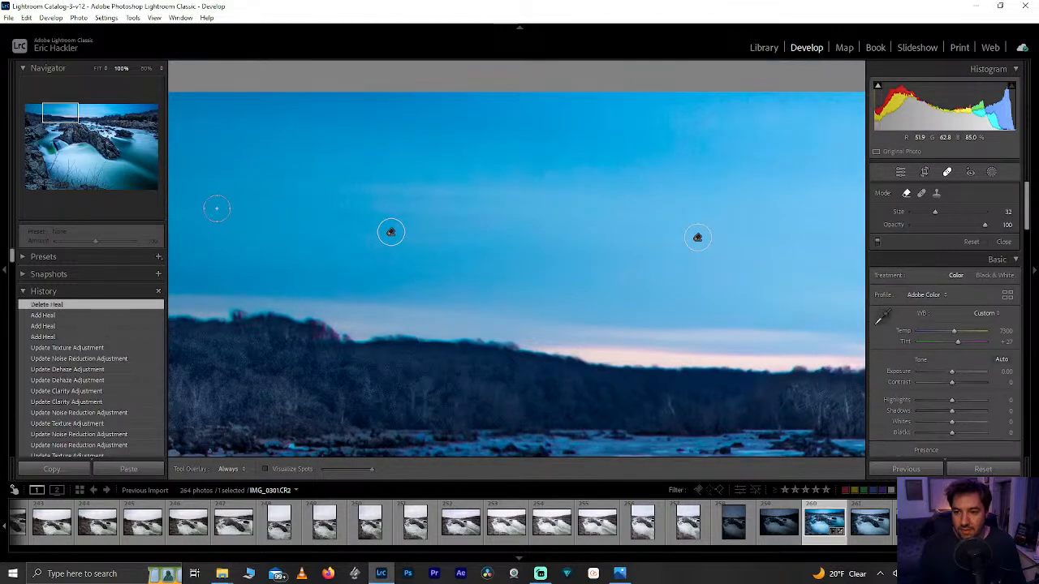
{"action": "left_click_drag", "start_coordinate": [61, 114], "coordinate": [32, 111]}
{"action": "key", "text": "z"}
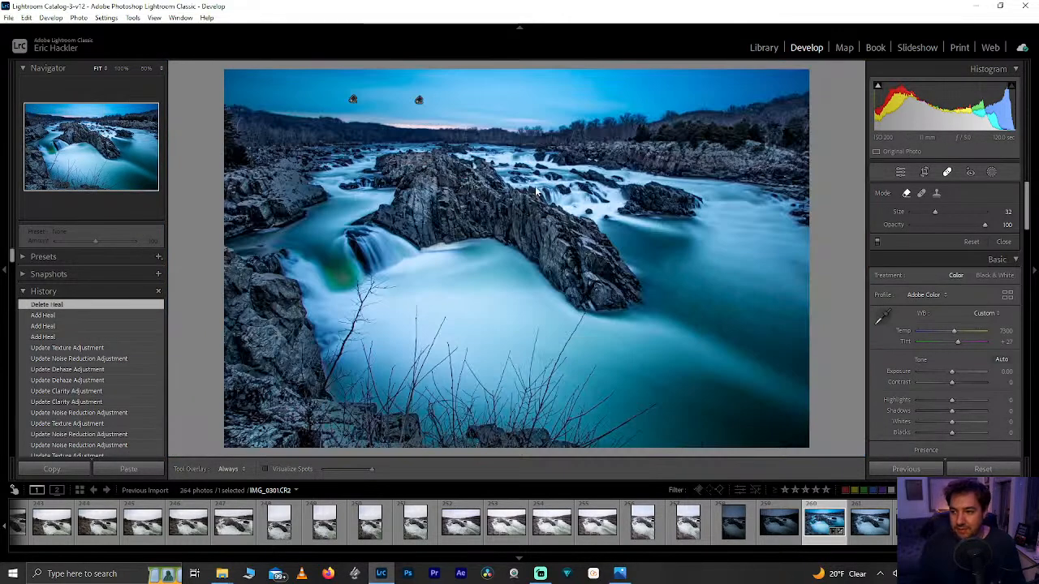
Create a Color Range mask sampled from the green patch below the small waterfall and set its refine amount to 15.
{"action": "left_click", "coordinate": [901, 173]}
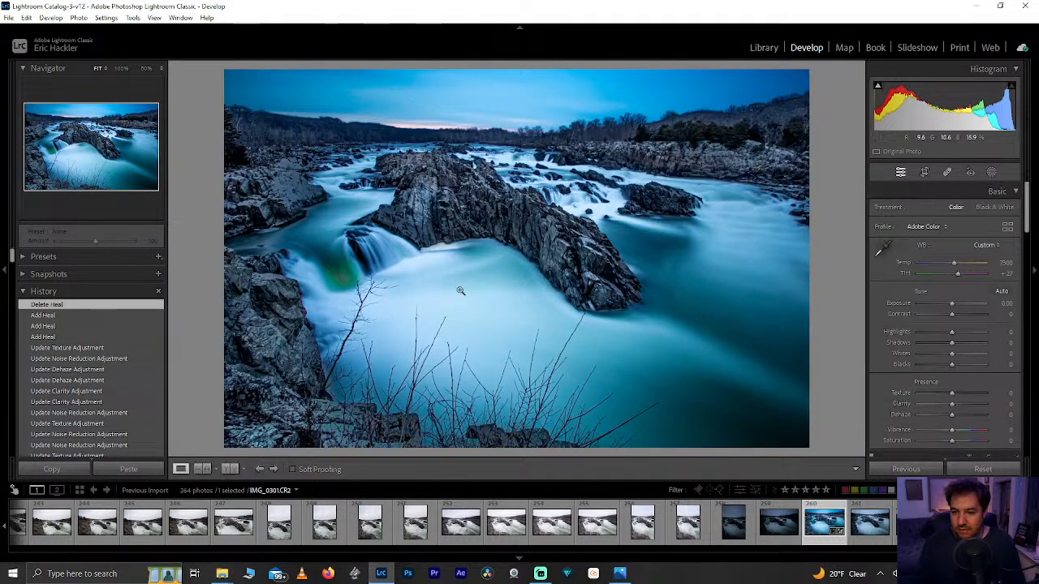
{"action": "left_click", "coordinate": [341, 279]}
{"action": "left_click_drag", "start_coordinate": [415, 236], "coordinate": [402, 224]}
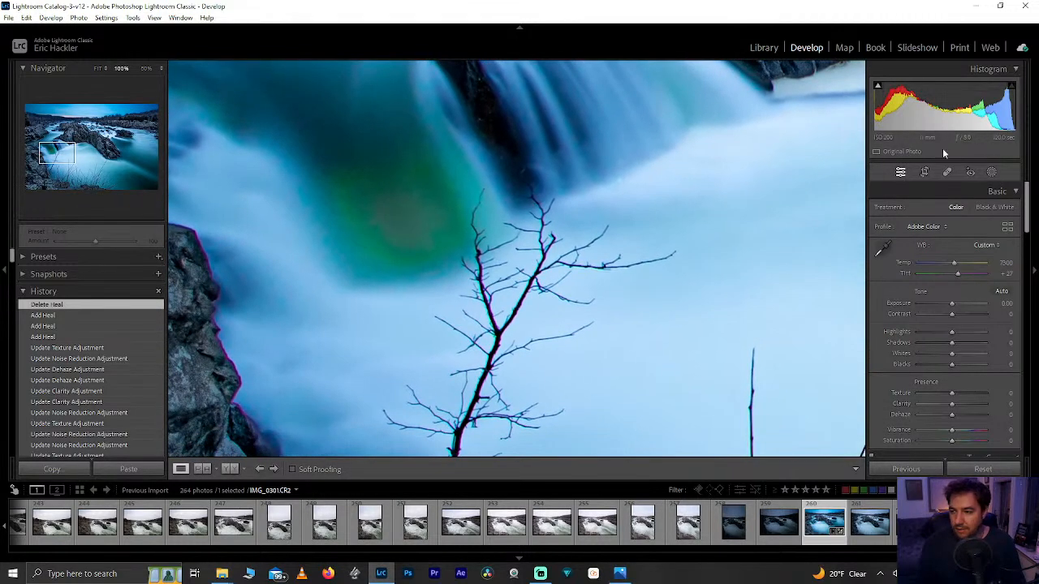
{"action": "left_click", "coordinate": [991, 173]}
{"action": "left_click", "coordinate": [807, 84]}
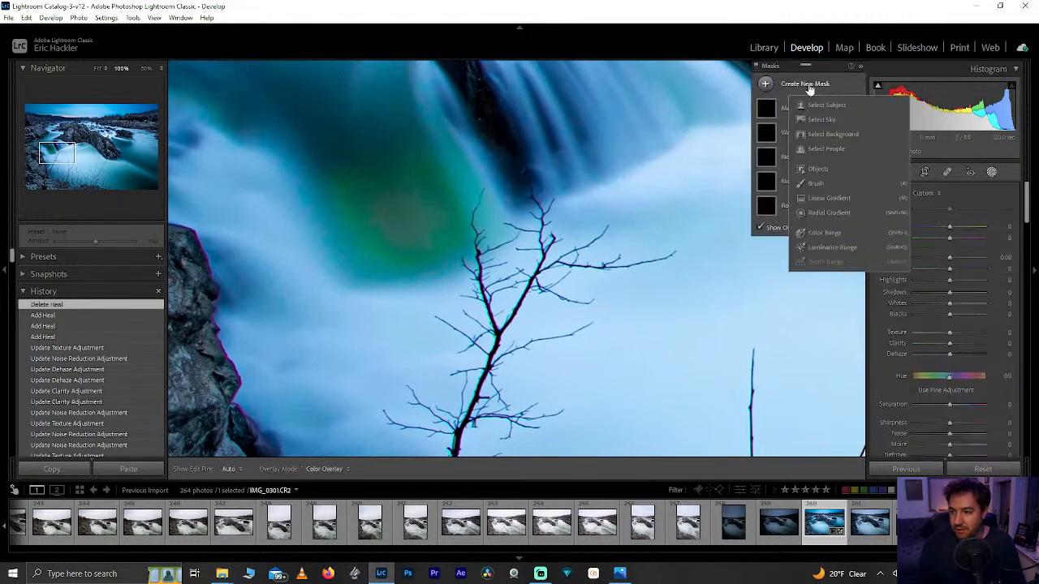
{"action": "left_click", "coordinate": [824, 233]}
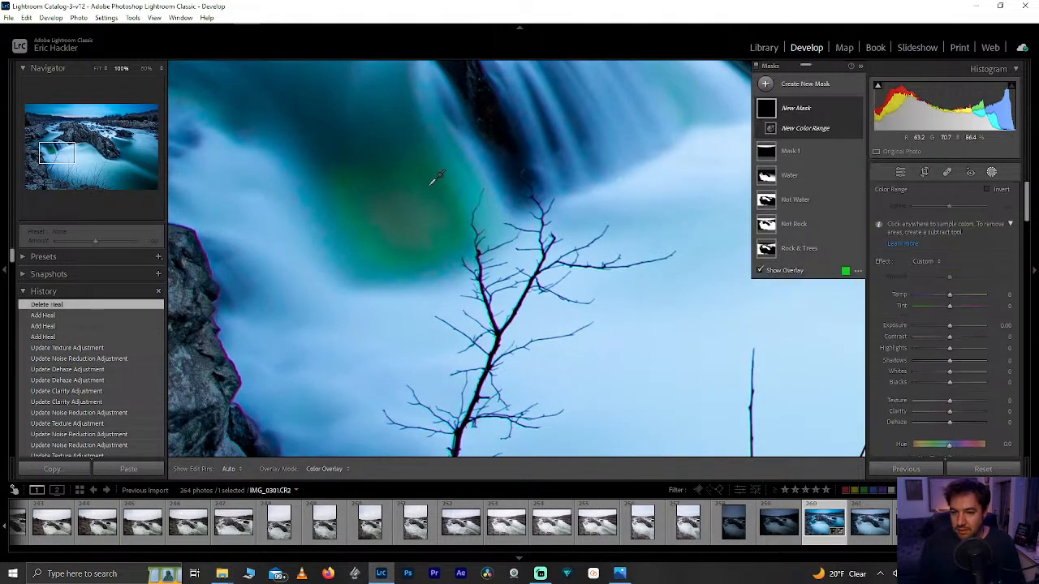
{"action": "left_click", "coordinate": [376, 250]}
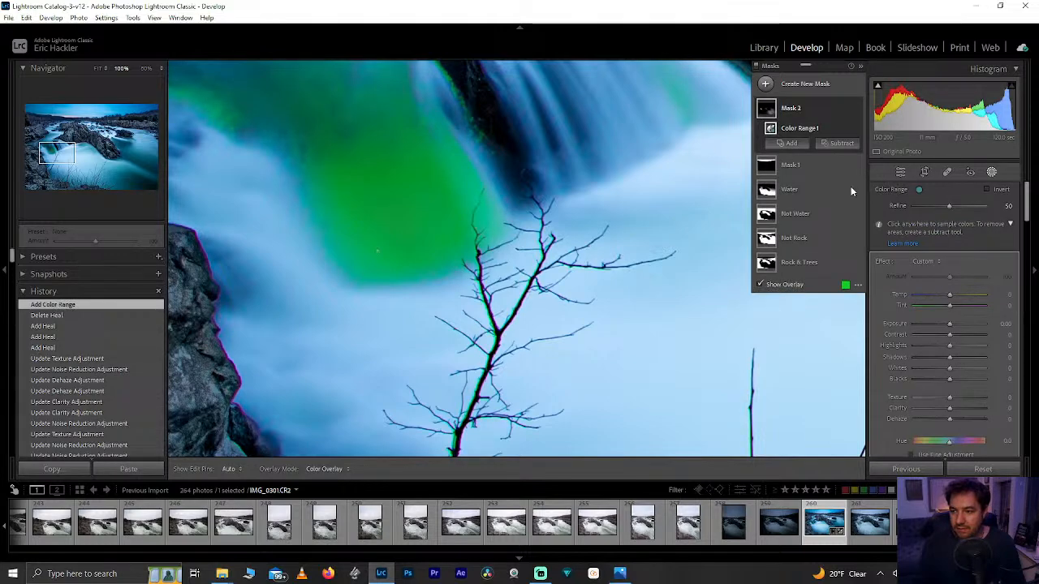
{"action": "key", "text": "z"}
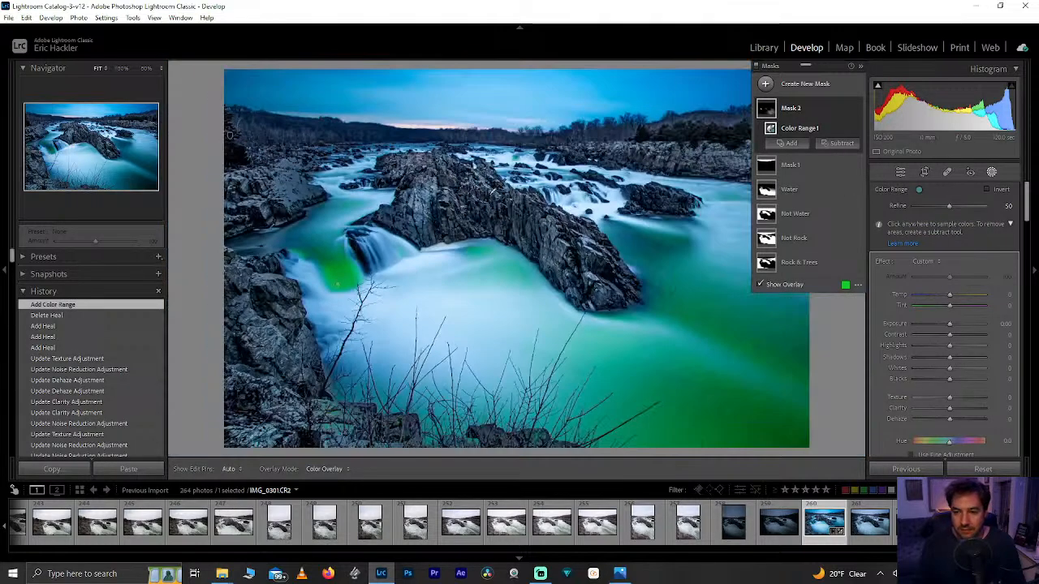
{"action": "left_click_drag", "start_coordinate": [948, 209], "coordinate": [920, 210]}
Subtract stray areas outside the green patch from the color range mask with a brush of size 18 and feather 51.
{"action": "left_click", "coordinate": [841, 143]}
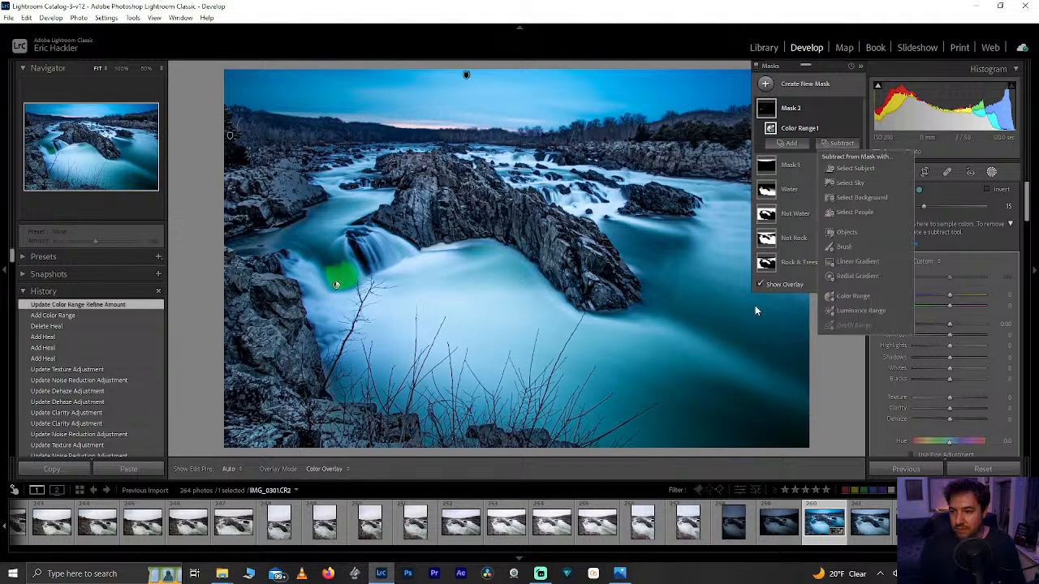
{"action": "left_click", "coordinate": [844, 246]}
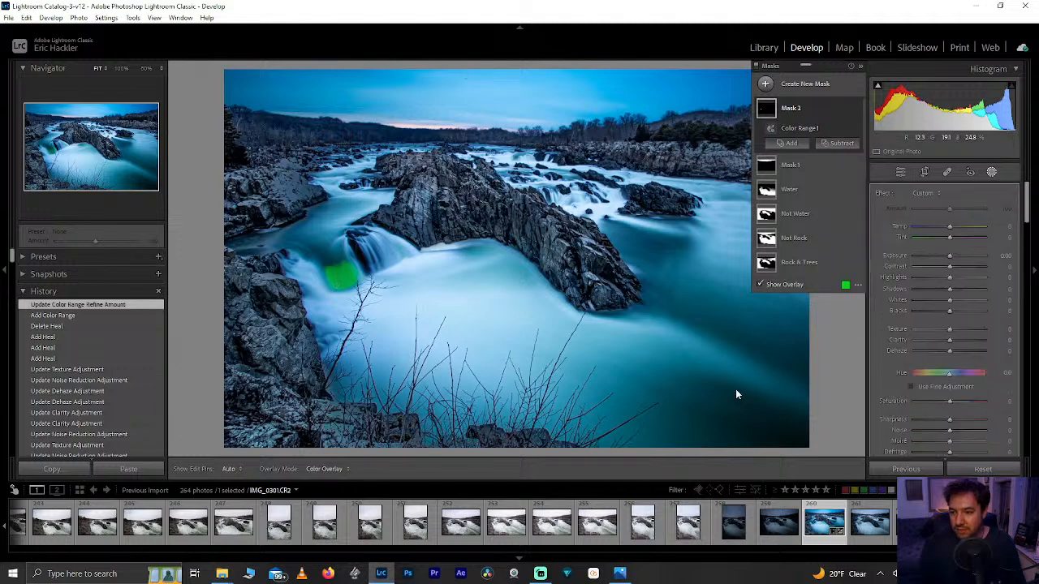
{"action": "scroll", "coordinate": [735, 389], "scroll_direction": "up", "scroll_amount": 5}
{"action": "key", "text": "h"}
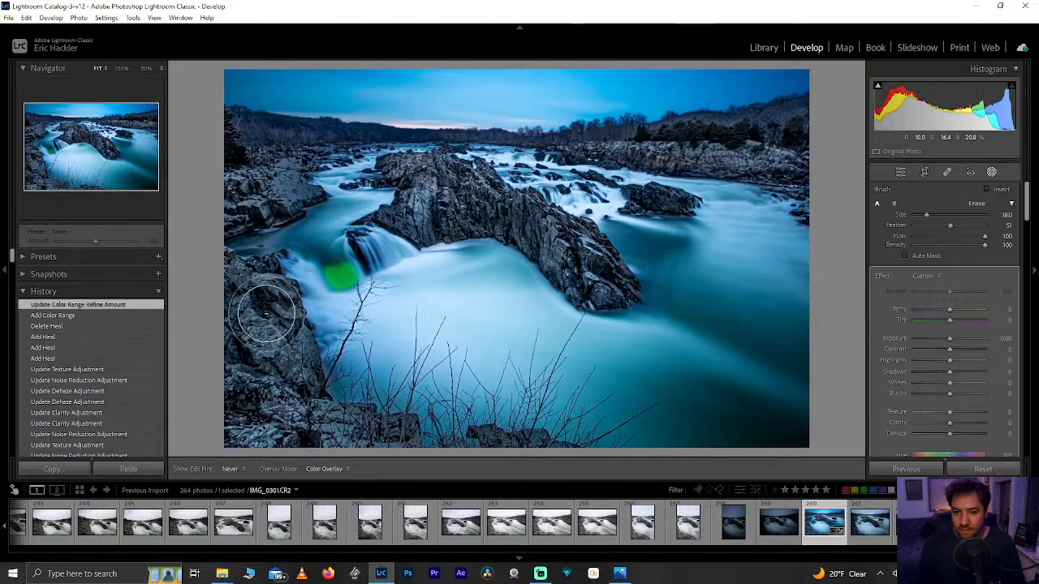
{"action": "key", "text": "shift+w"}
{"action": "left_click", "coordinate": [543, 351]}
Set the green patch mask's temp to -18 and tint to 27, and the brush size to 13.8.
{"action": "left_click_drag", "start_coordinate": [950, 310], "coordinate": [935, 309]}
{"action": "left_click", "coordinate": [50, 151]}
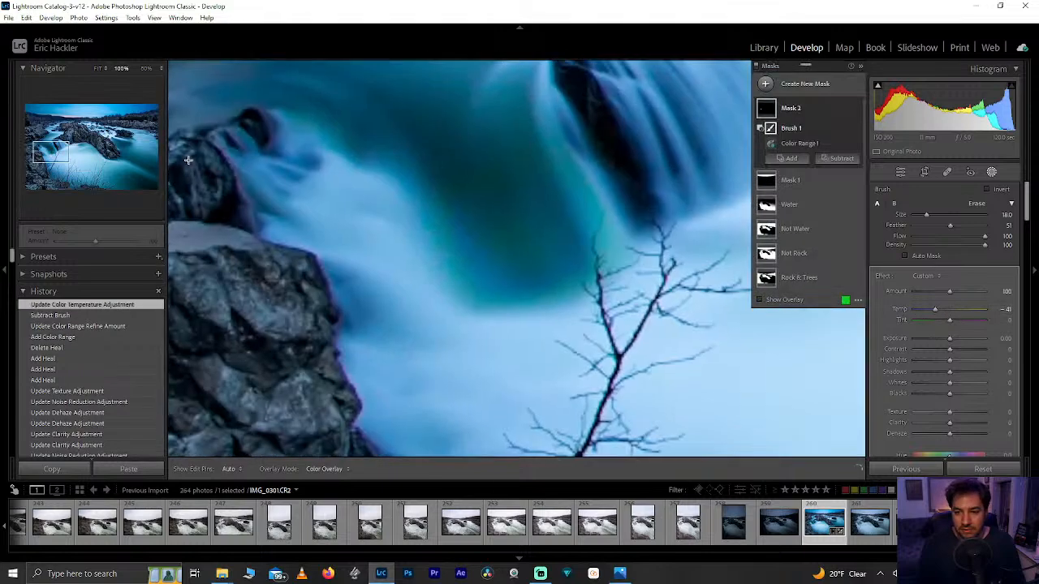
{"action": "mouse_move", "coordinate": [928, 216]}
{"action": "left_mouse_down"}
{"action": "mouse_move", "coordinate": [937, 217]}
{"action": "mouse_move", "coordinate": [925, 215]}
{"action": "left_mouse_up"}
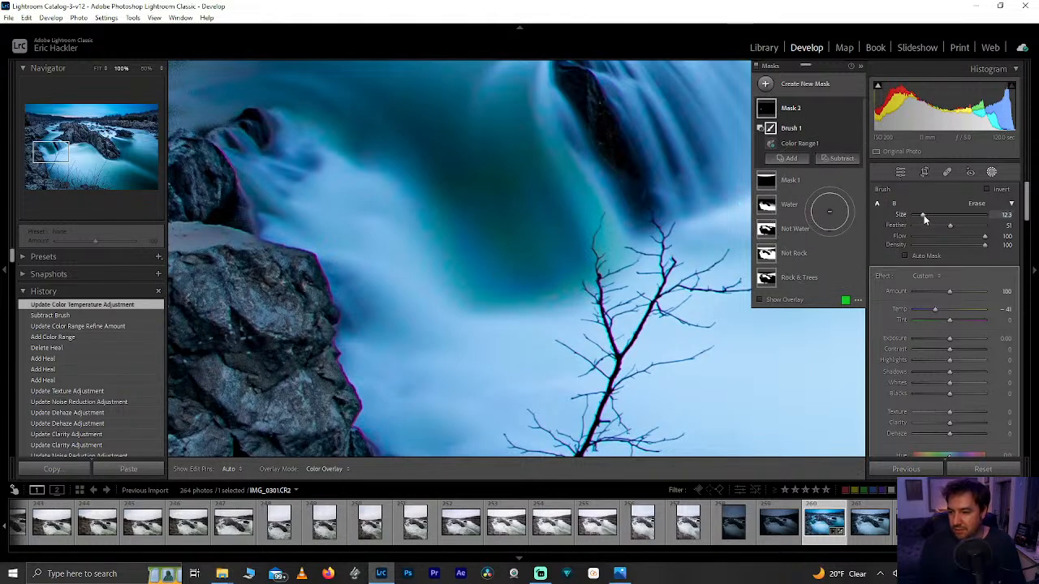
{"action": "left_click_drag", "start_coordinate": [935, 313], "coordinate": [958, 318]}
{"action": "left_click", "coordinate": [959, 320]}
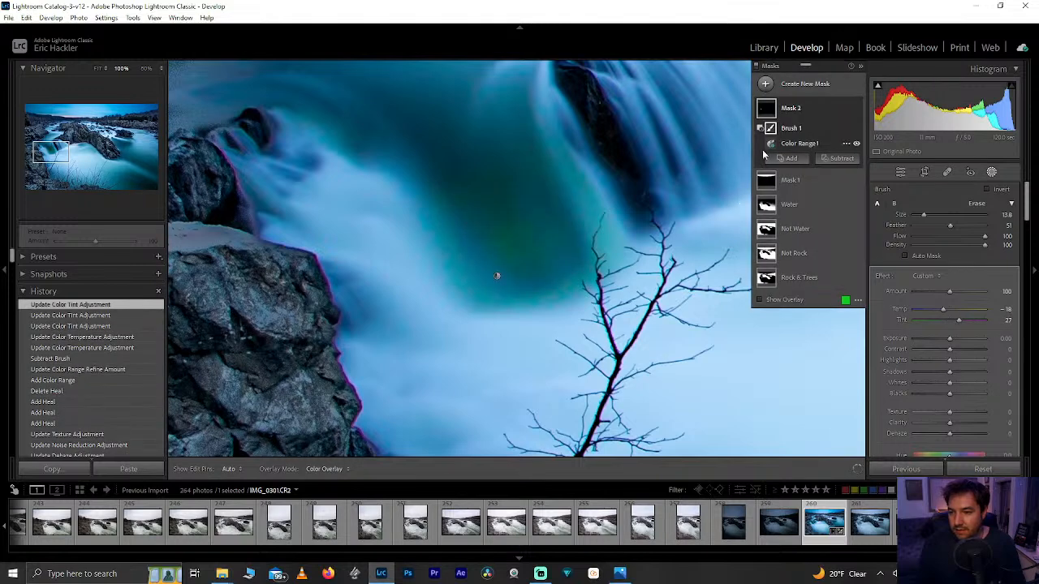
Add a brush of size 13.8 and feather 51 to the green patch mask and paint over the patch's centre.
{"action": "left_click", "coordinate": [791, 158]}
{"action": "left_click", "coordinate": [794, 249]}
{"action": "mouse_move", "coordinate": [501, 225]}
{"action": "left_mouse_down"}
{"action": "mouse_move", "coordinate": [529, 260]}
{"action": "mouse_move", "coordinate": [506, 240]}
{"action": "mouse_move", "coordinate": [523, 233]}
{"action": "mouse_move", "coordinate": [537, 255]}
{"action": "mouse_move", "coordinate": [537, 229]}
{"action": "mouse_move", "coordinate": [551, 218]}
{"action": "mouse_move", "coordinate": [569, 258]}
{"action": "mouse_move", "coordinate": [544, 177]}
{"action": "mouse_move", "coordinate": [573, 206]}
{"action": "mouse_move", "coordinate": [584, 254]}
{"action": "mouse_move", "coordinate": [552, 274]}
{"action": "mouse_move", "coordinate": [477, 281]}
{"action": "mouse_move", "coordinate": [457, 189]}
{"action": "mouse_move", "coordinate": [523, 180]}
{"action": "mouse_move", "coordinate": [527, 214]}
{"action": "mouse_move", "coordinate": [488, 228]}
{"action": "mouse_move", "coordinate": [521, 214]}
{"action": "mouse_move", "coordinate": [539, 255]}
{"action": "mouse_move", "coordinate": [508, 261]}
{"action": "left_mouse_up"}
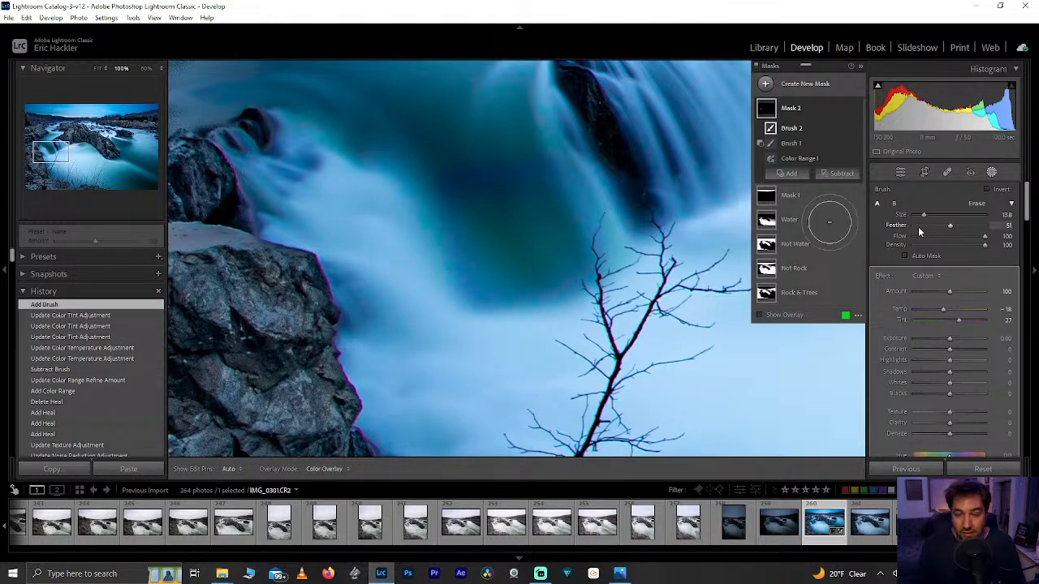
{"action": "left_click", "coordinate": [944, 308]}
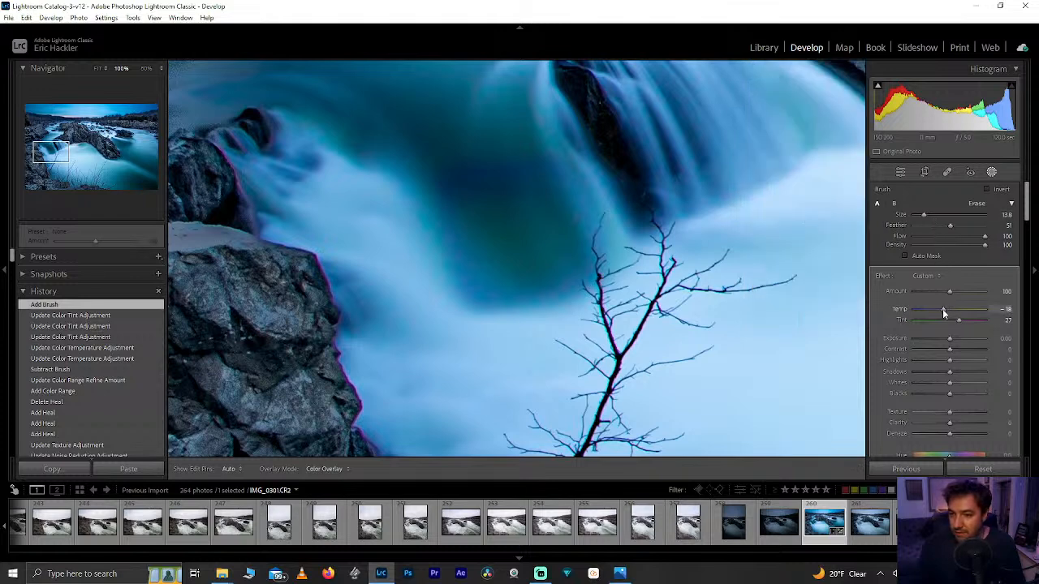
{"action": "left_click_drag", "start_coordinate": [943, 309], "coordinate": [944, 318]}
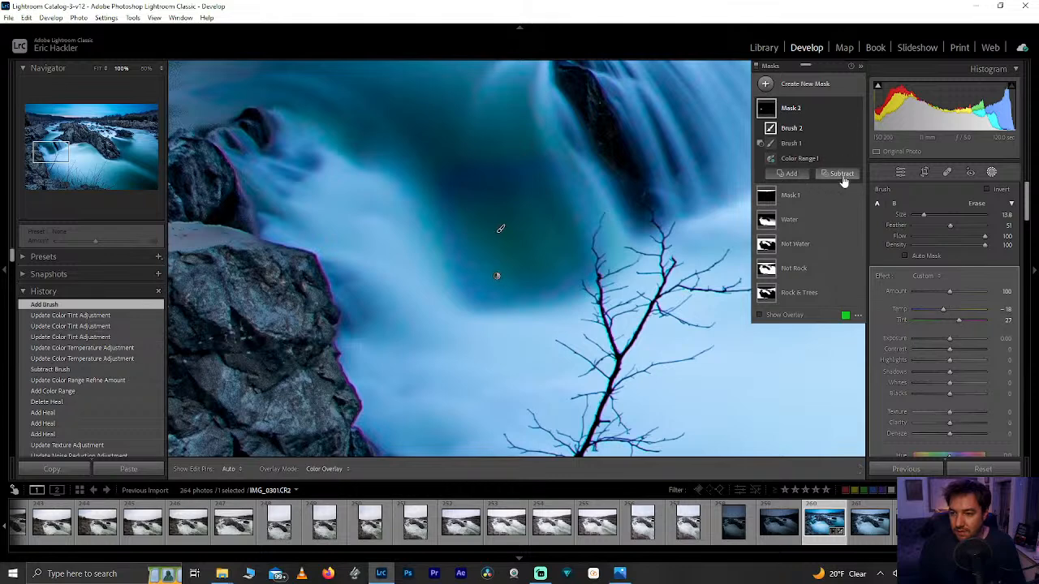
Try to subtract the upper part of the green patch from the mask with a brush, and undo the strokes.
{"action": "left_click", "coordinate": [791, 143]}
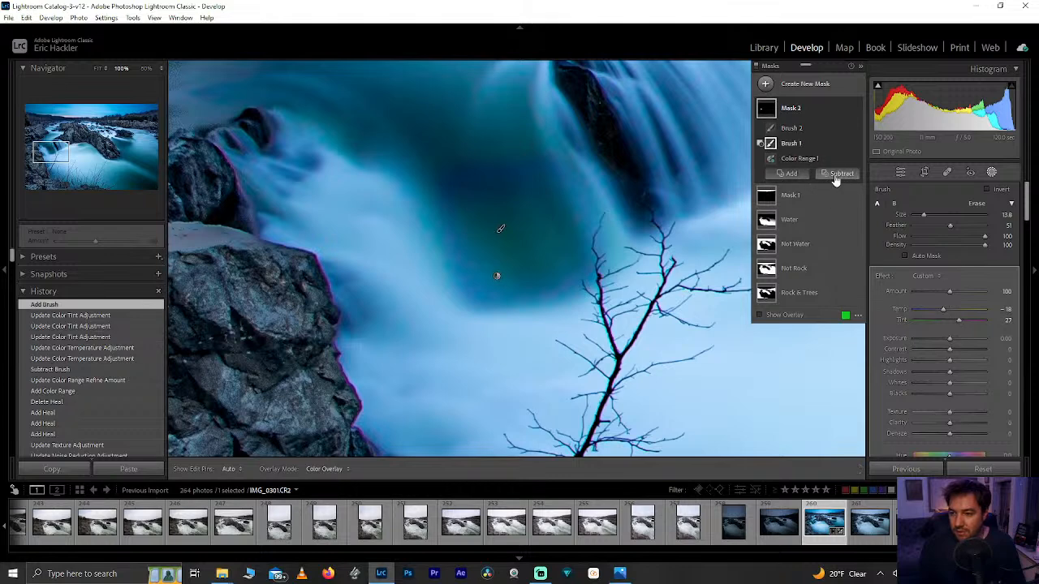
{"action": "left_click", "coordinate": [841, 173]}
{"action": "left_click", "coordinate": [861, 277]}
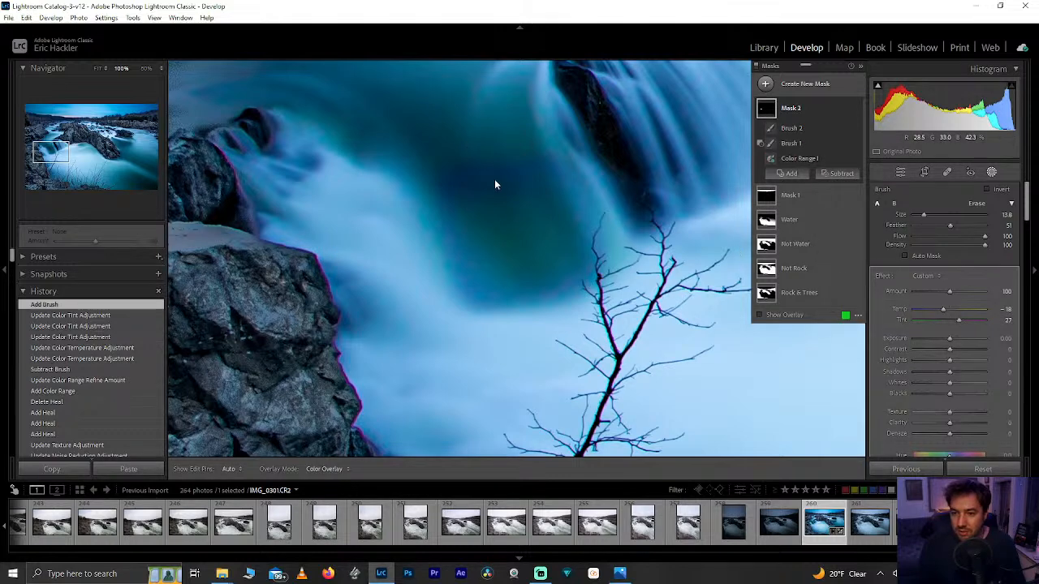
{"action": "mouse_move", "coordinate": [490, 175]}
{"action": "left_mouse_down"}
{"action": "mouse_move", "coordinate": [421, 183]}
{"action": "mouse_move", "coordinate": [480, 160]}
{"action": "mouse_move", "coordinate": [557, 154]}
{"action": "mouse_move", "coordinate": [430, 182]}
{"action": "left_mouse_up"}
{"action": "mouse_move", "coordinate": [605, 183]}
{"action": "left_mouse_down"}
{"action": "mouse_move", "coordinate": [621, 264]}
{"action": "mouse_move", "coordinate": [608, 181]}
{"action": "left_mouse_up"}
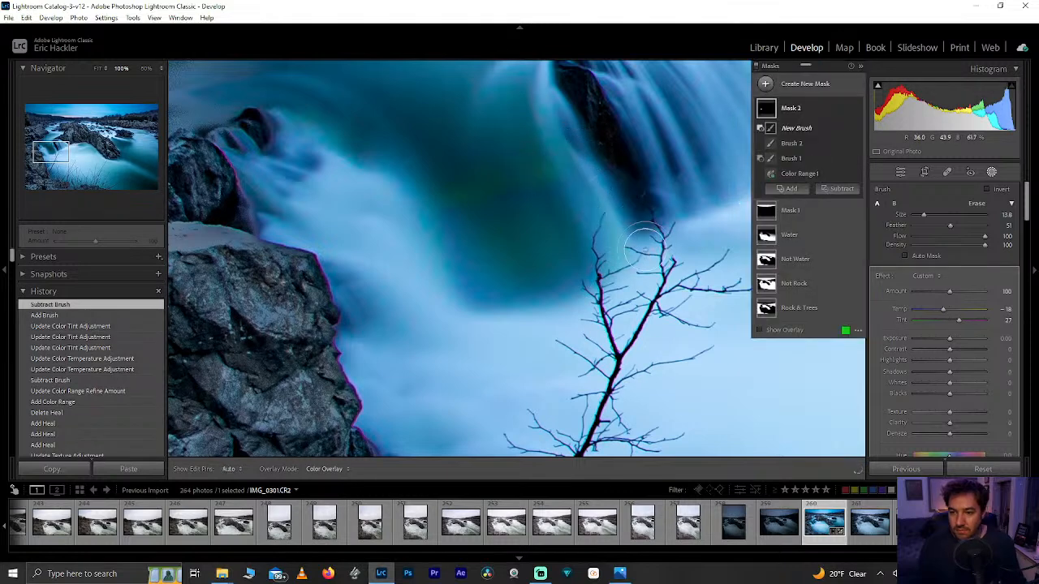
{"action": "key", "text": "ctrl+z"}
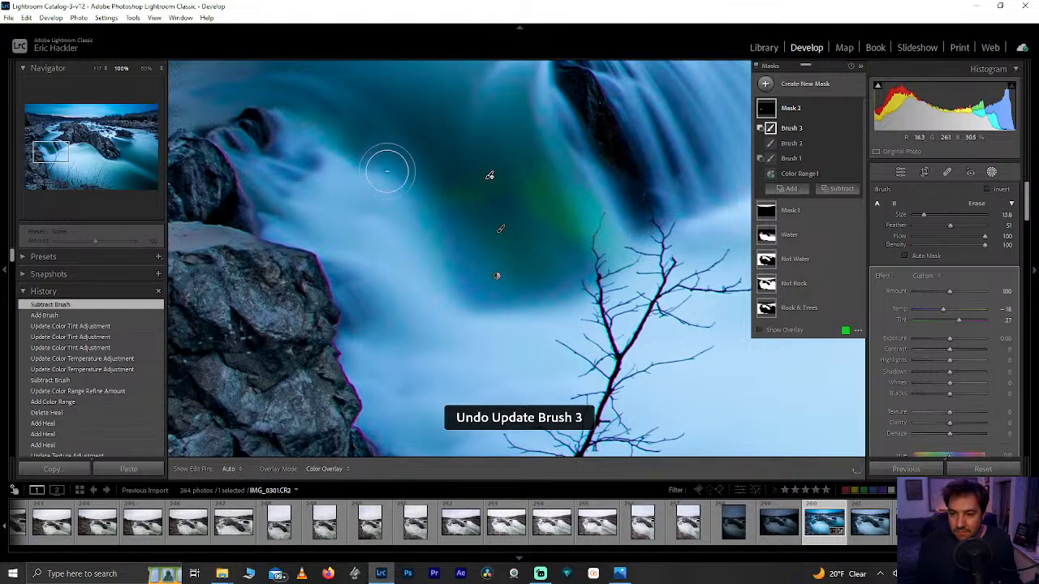
{"action": "key", "text": "ctrl+z"}
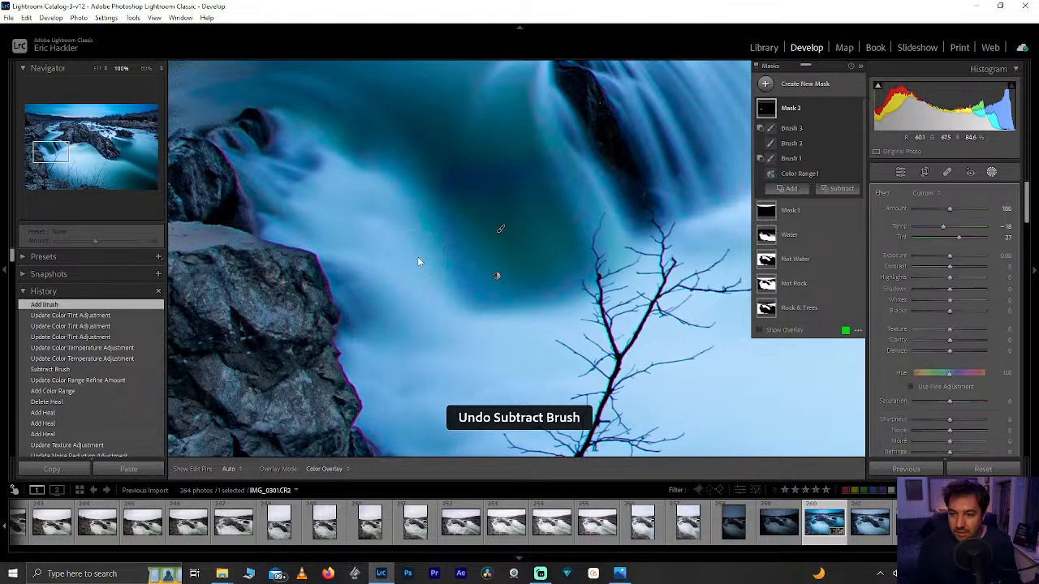
Set the green patch mask's color range refine amount to 1, checking its coverage with the overlay.
{"action": "left_click", "coordinate": [796, 160]}
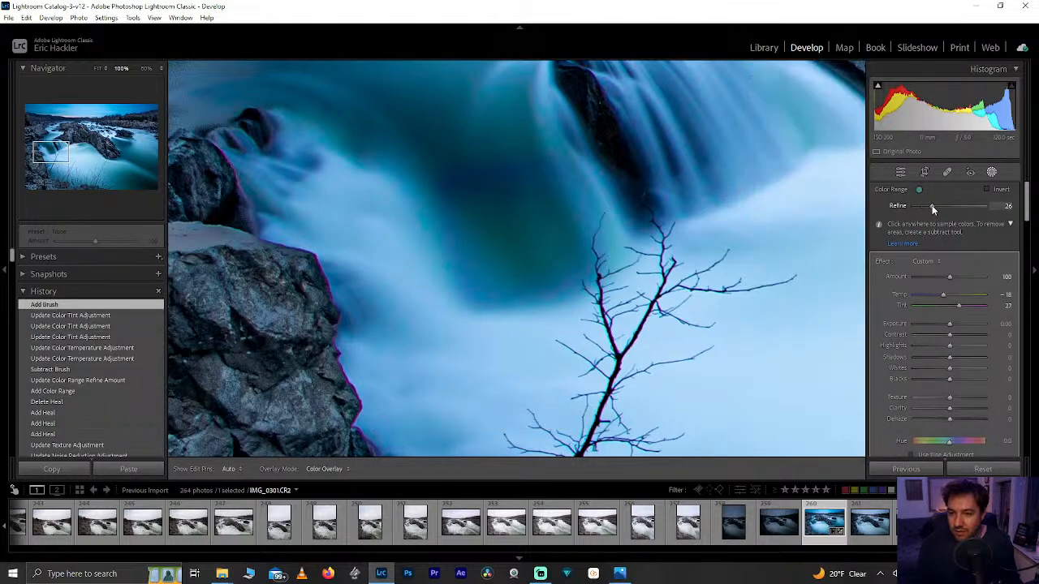
{"action": "left_click_drag", "start_coordinate": [995, 213], "coordinate": [995, 212]}
{"action": "left_click_drag", "start_coordinate": [930, 207], "coordinate": [930, 208]}
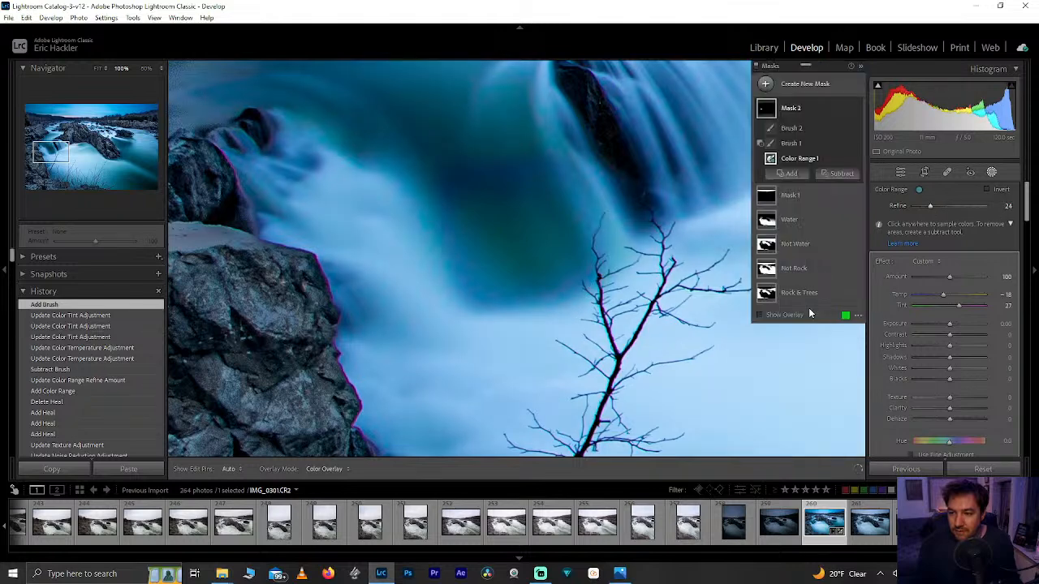
{"action": "key", "text": "o"}
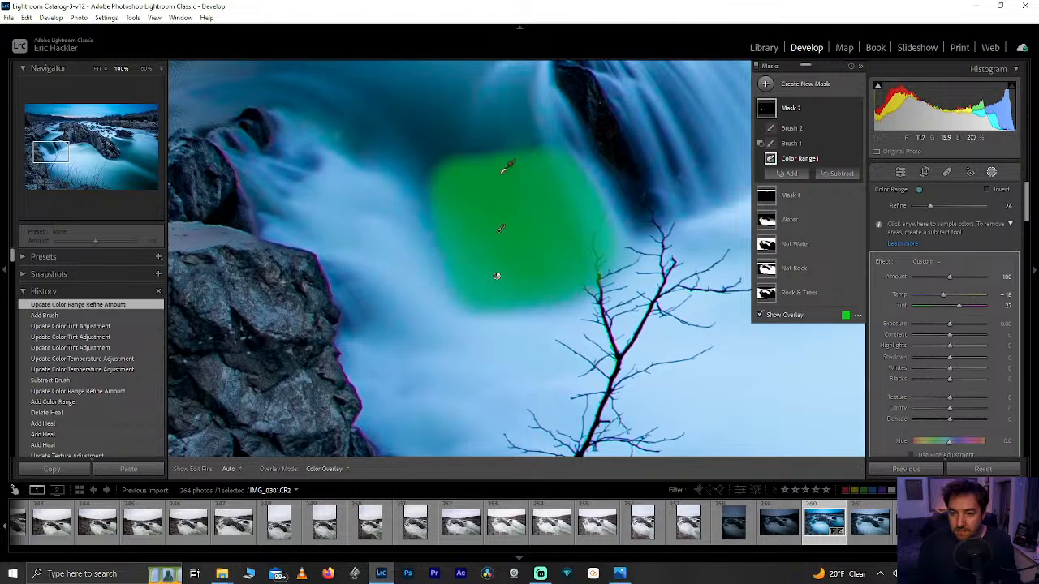
{"action": "left_click_drag", "start_coordinate": [932, 207], "coordinate": [912, 204]}
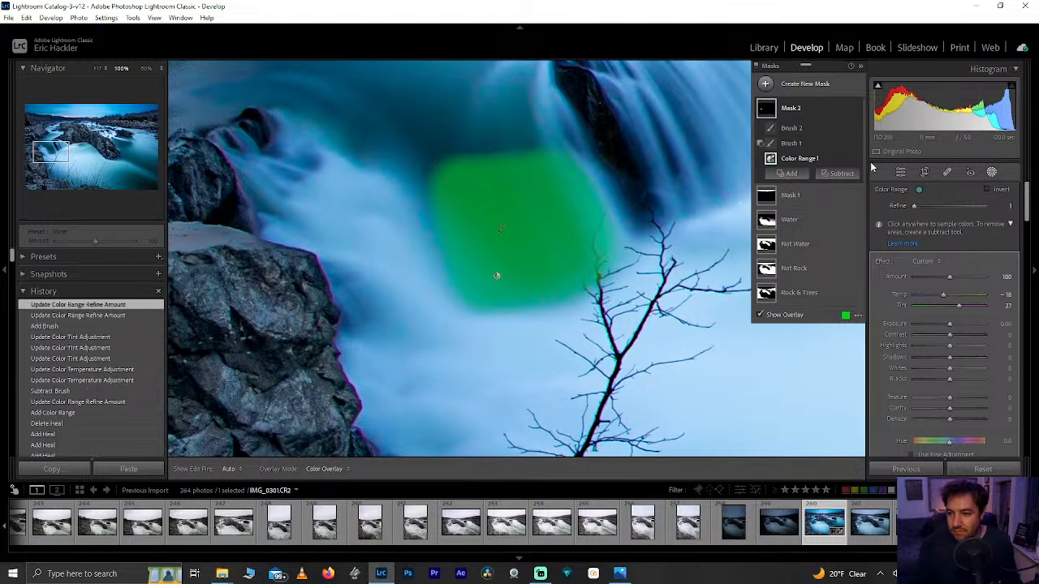
{"action": "left_click", "coordinate": [786, 317]}
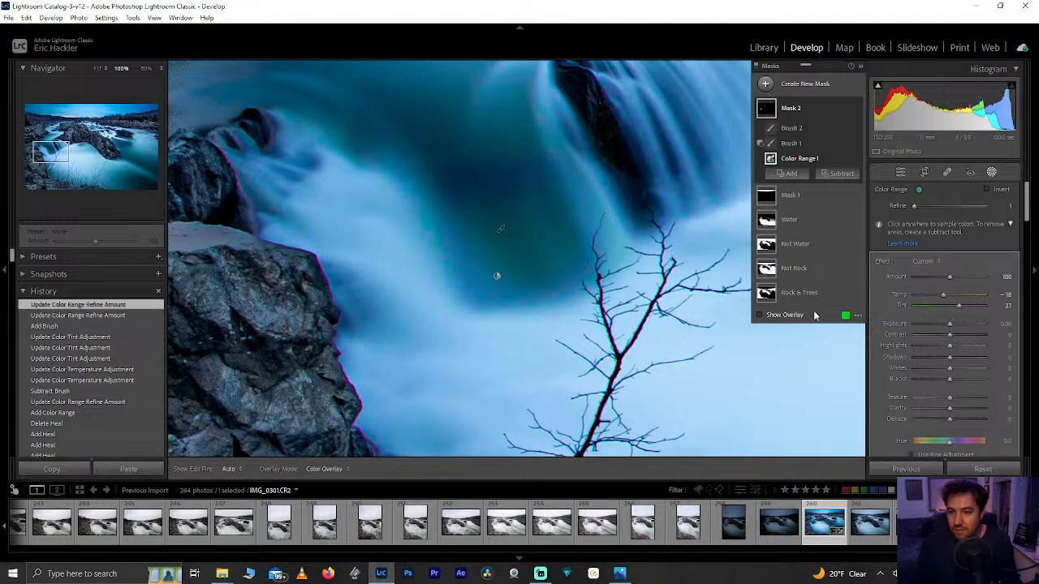
Set the green patch mask's blacks to 24 and compare the result with Brush 2 and Brush 1 each hidden and shown again.
{"action": "mouse_move", "coordinate": [950, 379]}
{"action": "left_mouse_down"}
{"action": "mouse_move", "coordinate": [939, 380]}
{"action": "mouse_move", "coordinate": [957, 379]}
{"action": "left_mouse_up"}
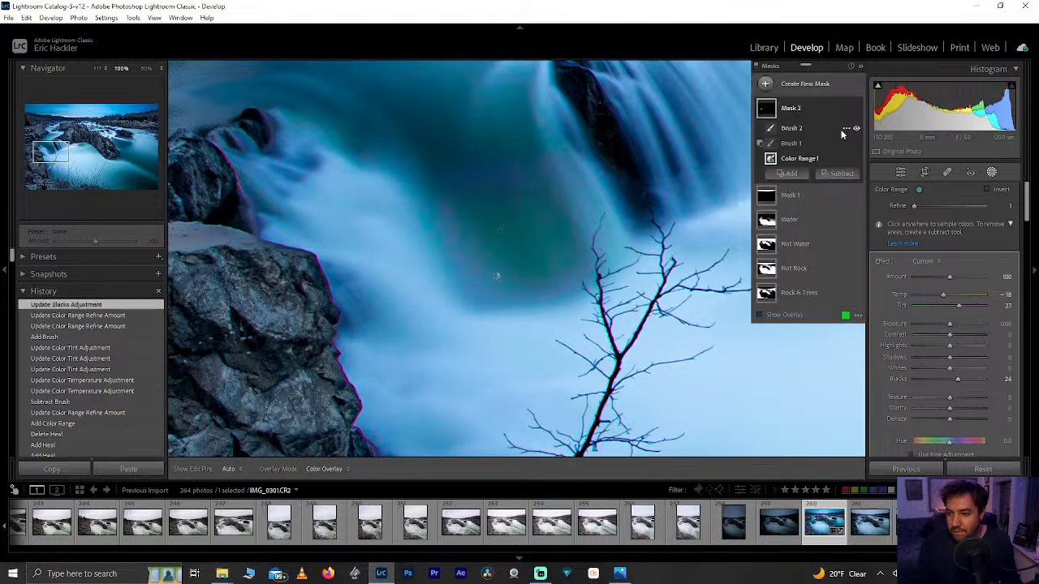
{"action": "left_click", "coordinate": [856, 129]}
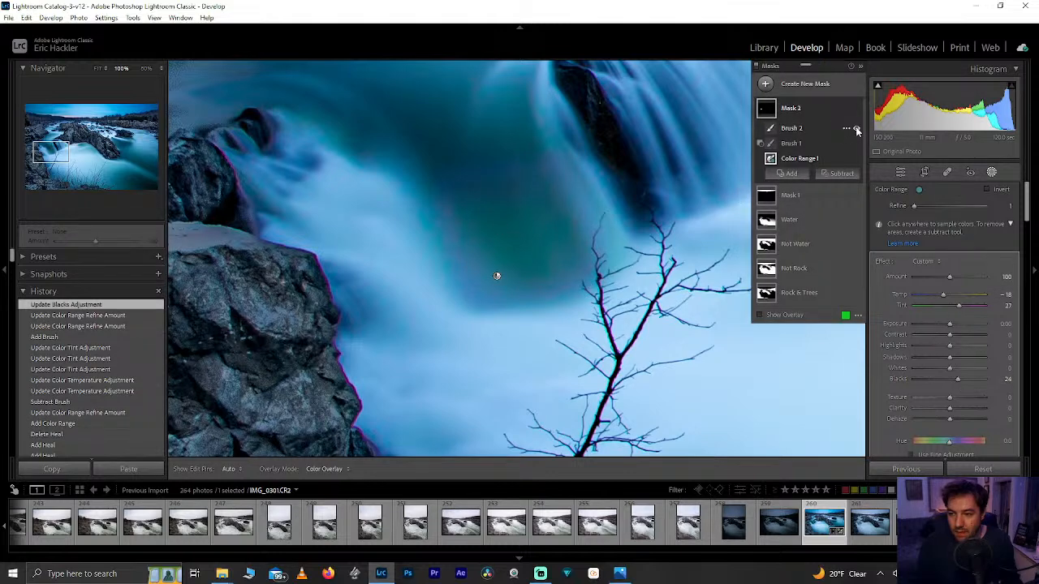
{"action": "left_click", "coordinate": [856, 129]}
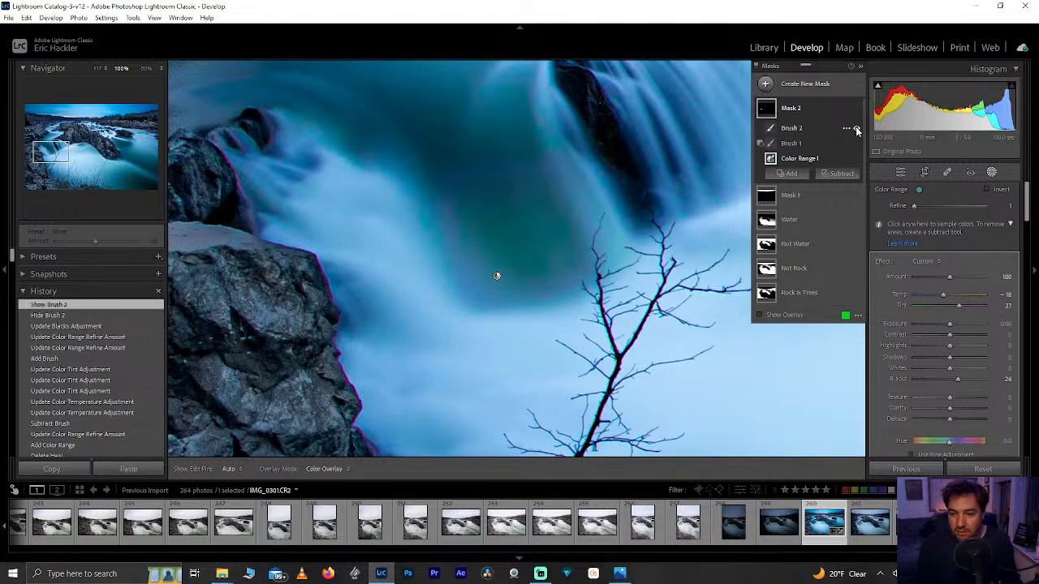
{"action": "left_click", "coordinate": [855, 143]}
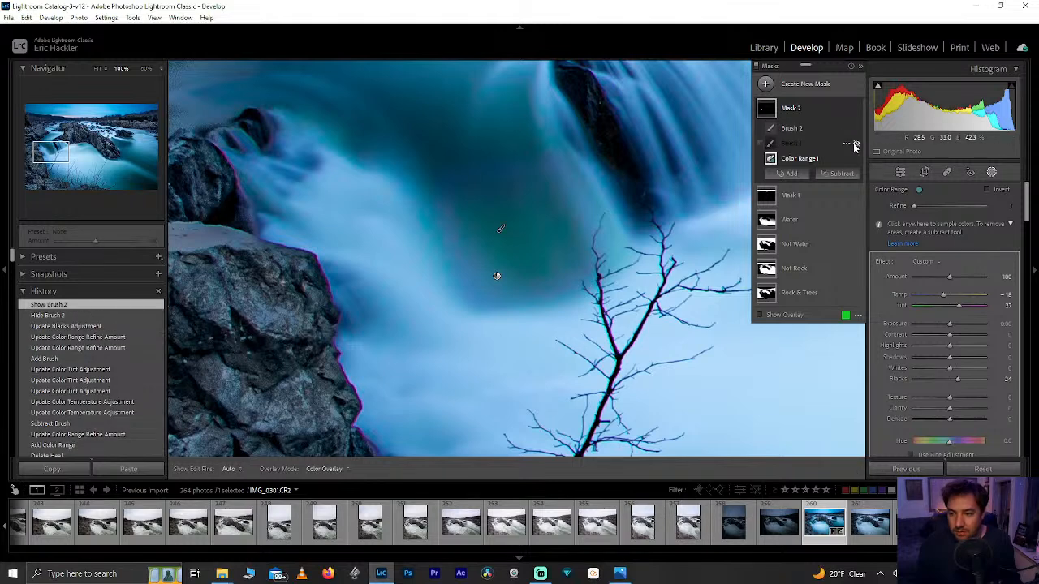
{"action": "left_click", "coordinate": [853, 143]}
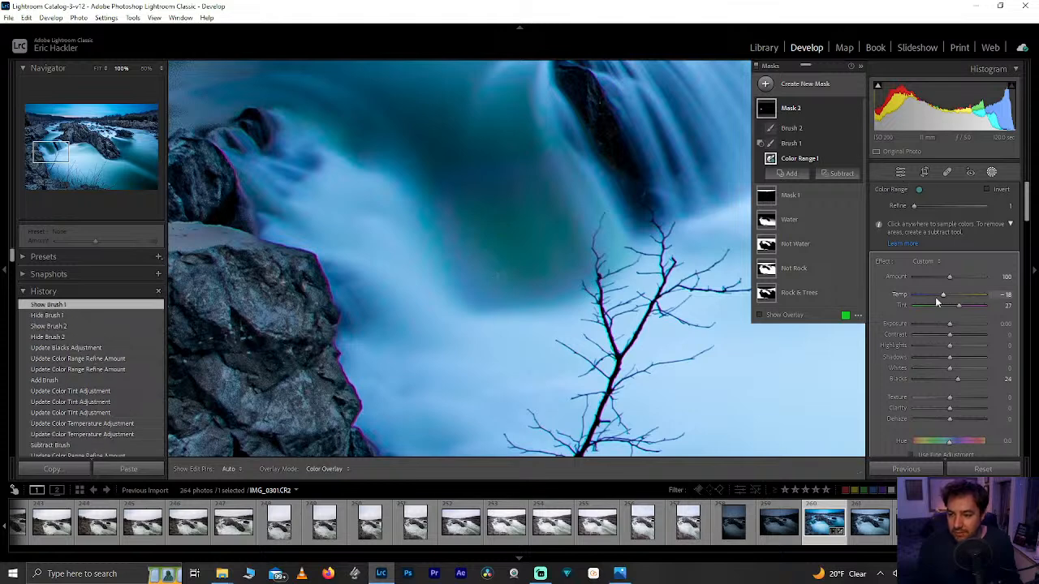
Try other temp values on the green patch mask and return it to -18.
{"action": "key", "text": "shift+w"}
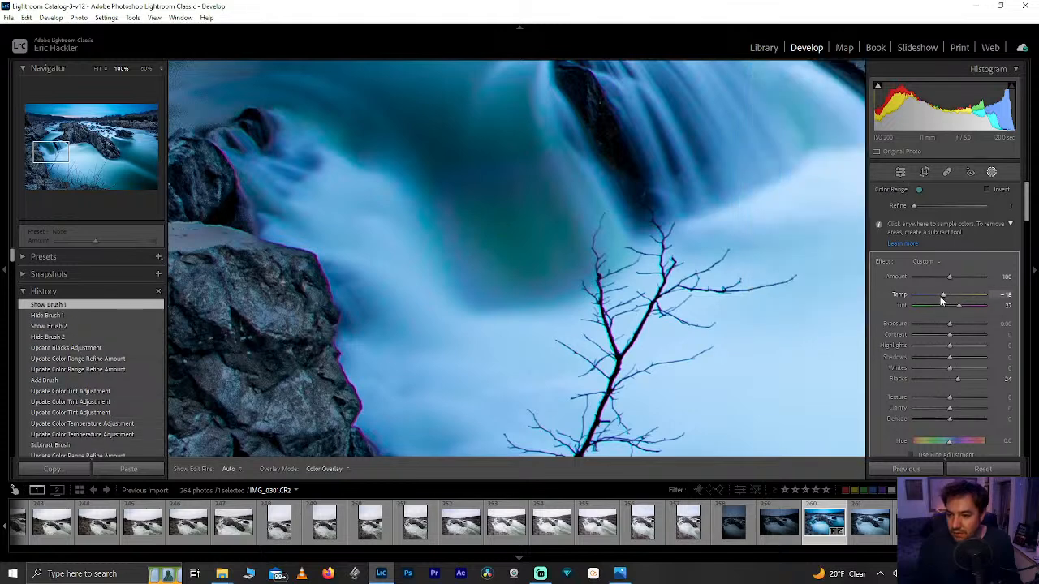
{"action": "left_click_drag", "start_coordinate": [937, 296], "coordinate": [944, 297]}
{"action": "double_click", "coordinate": [943, 297]}
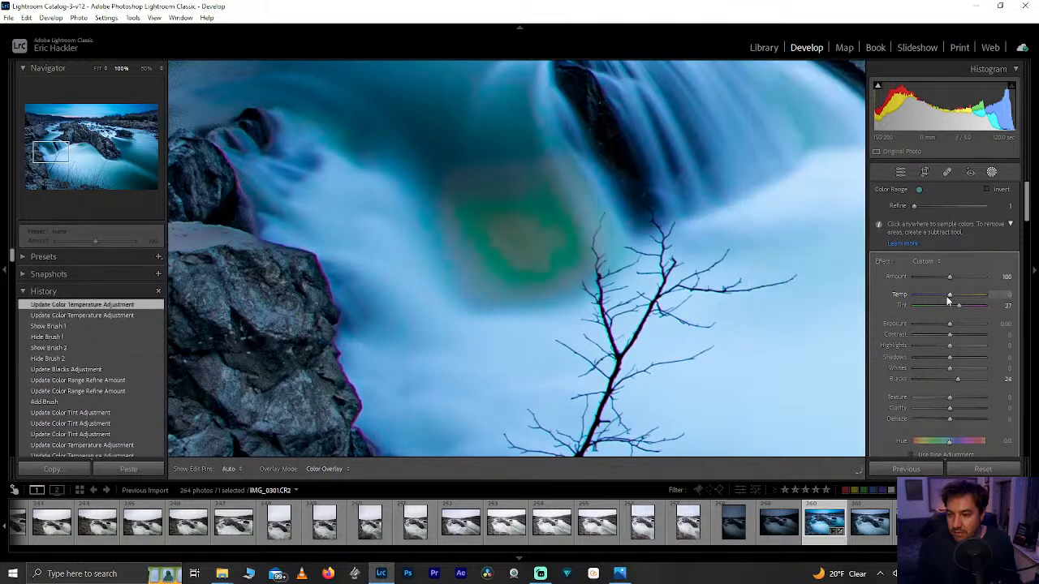
{"action": "left_click_drag", "start_coordinate": [946, 299], "coordinate": [940, 297]}
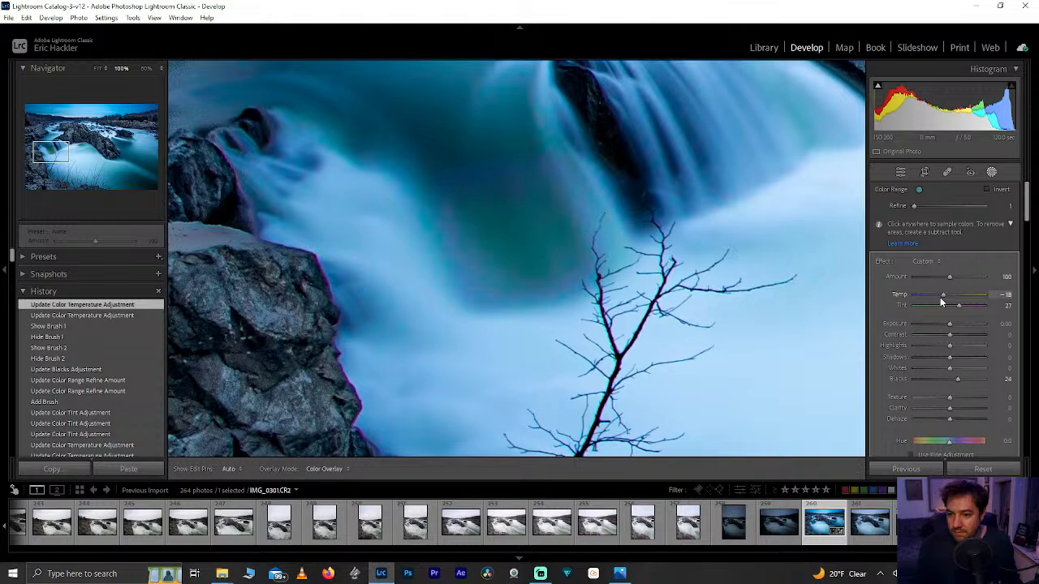
Try negative contrast, texture and clarity on the green patch mask, resetting each to 0.
{"action": "left_click_drag", "start_coordinate": [949, 334], "coordinate": [939, 340]}
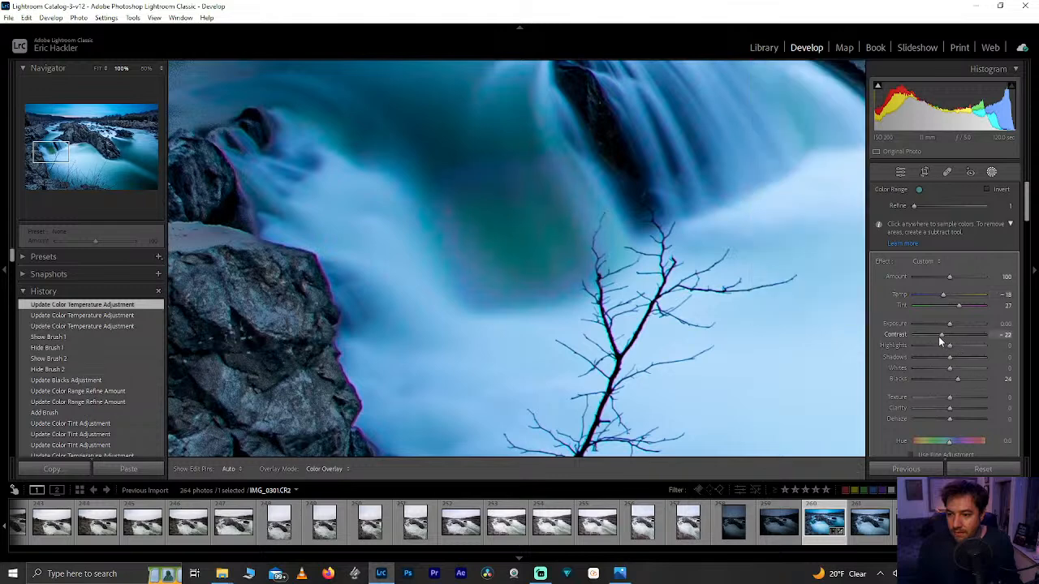
{"action": "double_click", "coordinate": [937, 335]}
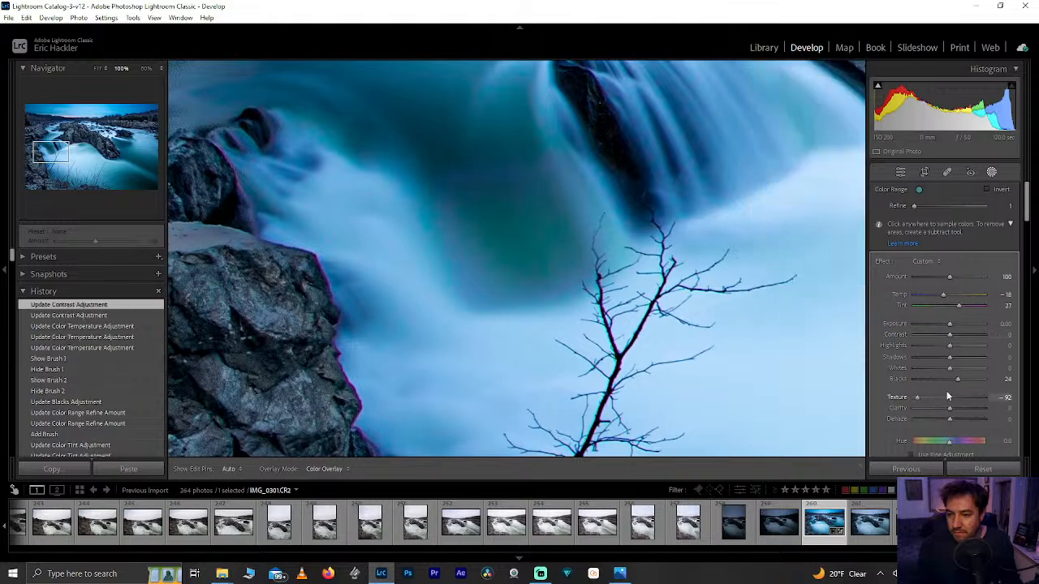
{"action": "double_click", "coordinate": [948, 397]}
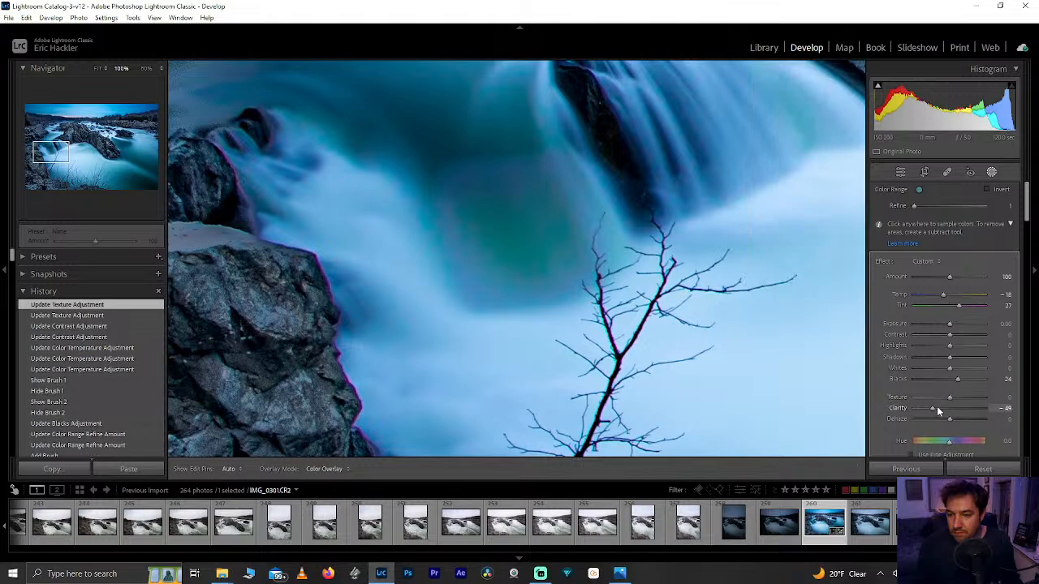
{"action": "double_click", "coordinate": [937, 406]}
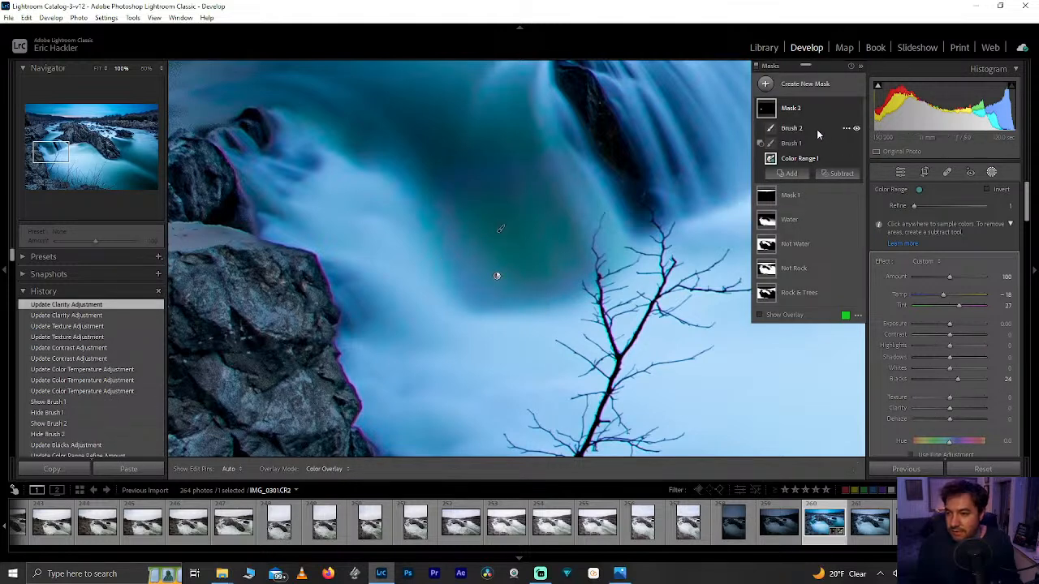
Subtract the edges around the green patch from the mask with a brush of size 11, feather 100 and density 63.
{"action": "left_click", "coordinate": [840, 173]}
{"action": "left_click", "coordinate": [852, 281]}
{"action": "mouse_move", "coordinate": [950, 217]}
{"action": "left_mouse_down"}
{"action": "mouse_move", "coordinate": [924, 219]}
{"action": "mouse_move", "coordinate": [987, 226]}
{"action": "mouse_move", "coordinate": [949, 242]}
{"action": "mouse_move", "coordinate": [959, 244]}
{"action": "left_mouse_up"}
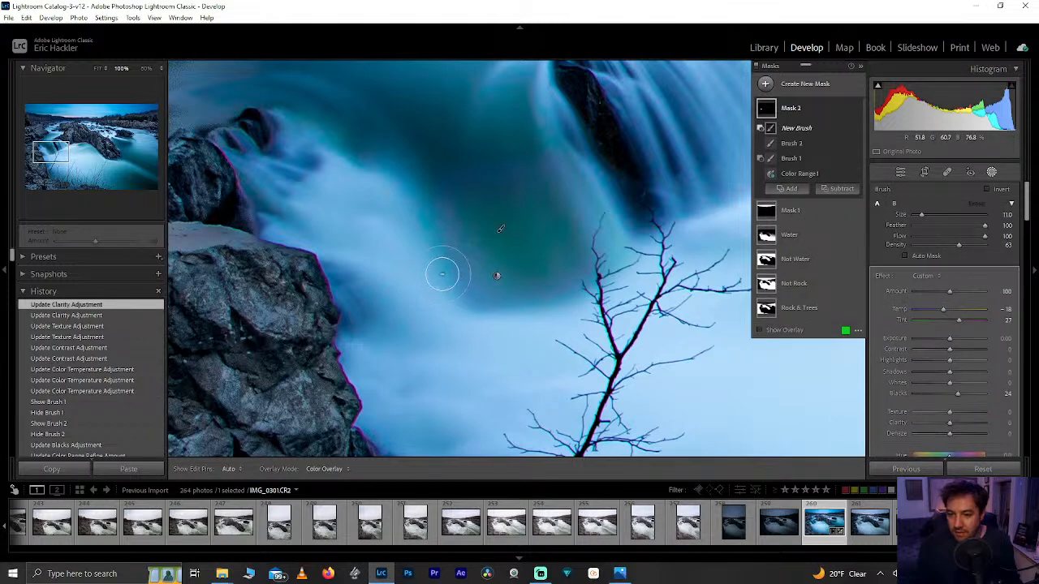
{"action": "left_click_drag", "start_coordinate": [447, 277], "coordinate": [490, 341]}
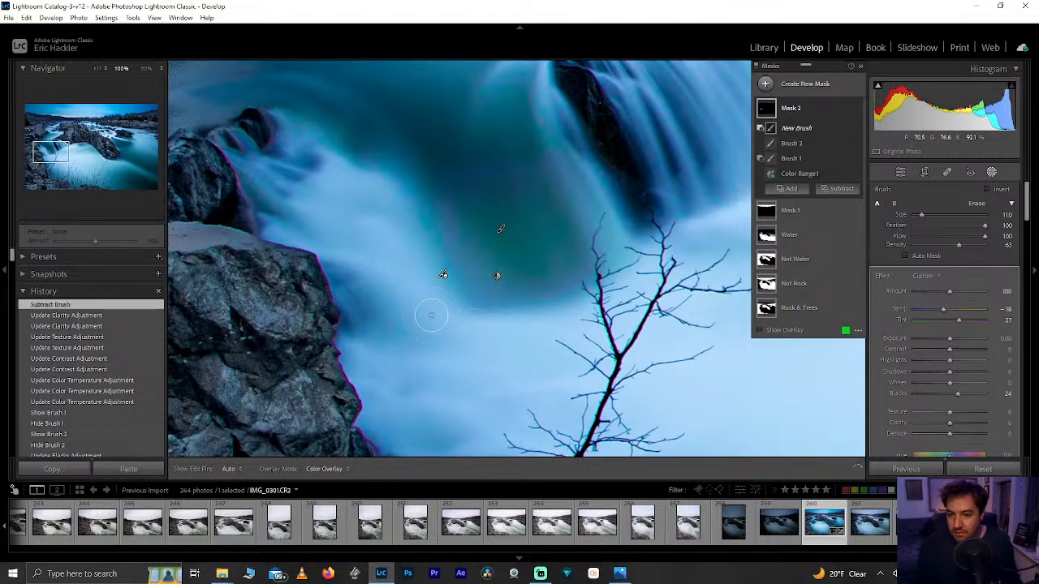
{"action": "mouse_move", "coordinate": [486, 315]}
{"action": "left_mouse_down"}
{"action": "mouse_move", "coordinate": [523, 319]}
{"action": "mouse_move", "coordinate": [617, 294]}
{"action": "left_mouse_up"}
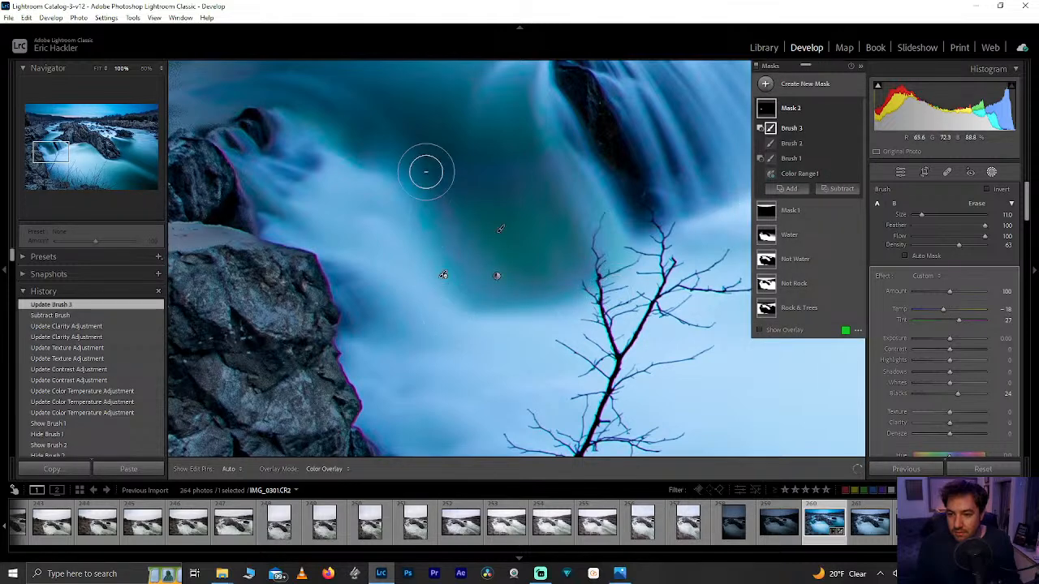
{"action": "left_click_drag", "start_coordinate": [452, 155], "coordinate": [428, 195]}
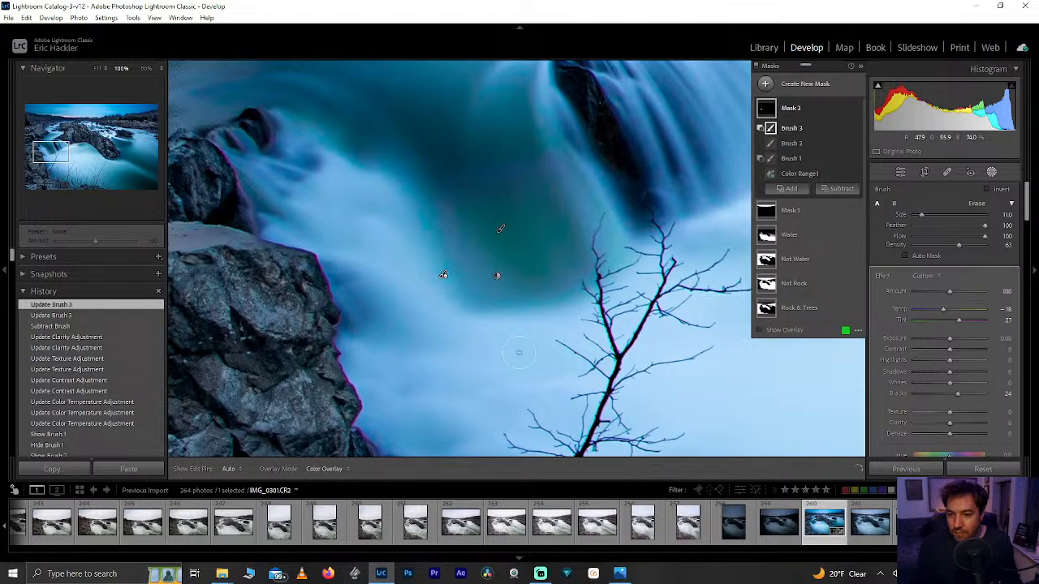
{"action": "left_click_drag", "start_coordinate": [573, 160], "coordinate": [568, 139]}
{"action": "left_click_drag", "start_coordinate": [599, 296], "coordinate": [232, 139]}
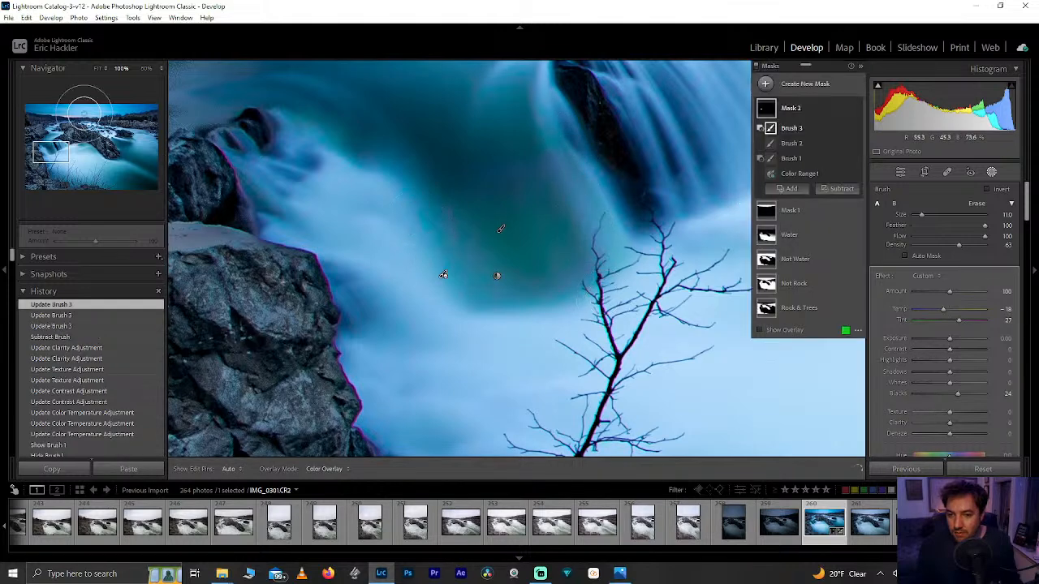
Check the green patch in the whole photo and close up, and undo the last subtracting brush stroke.
{"action": "key", "text": "z"}
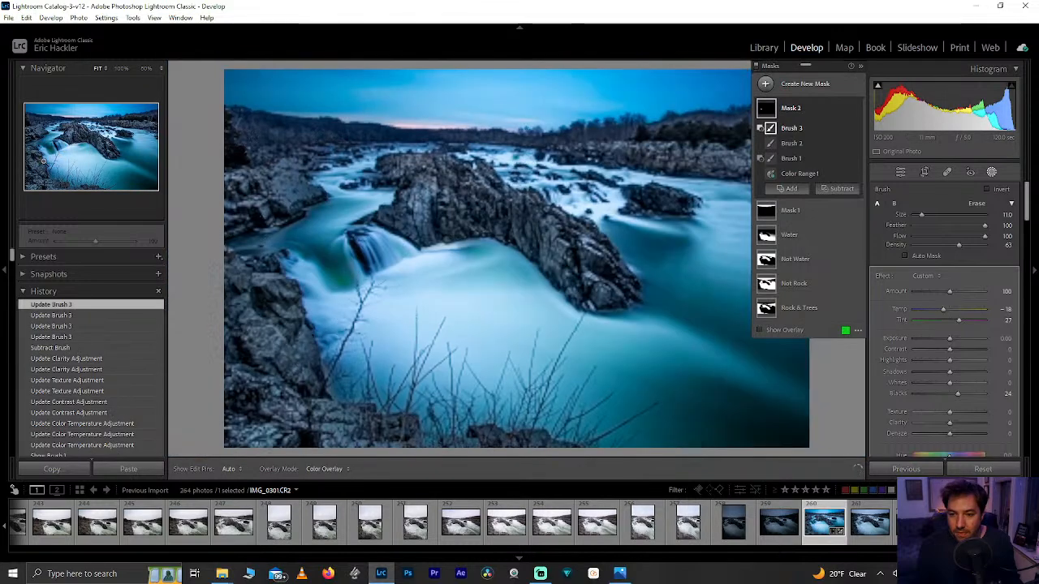
{"action": "left_click", "coordinate": [42, 160]}
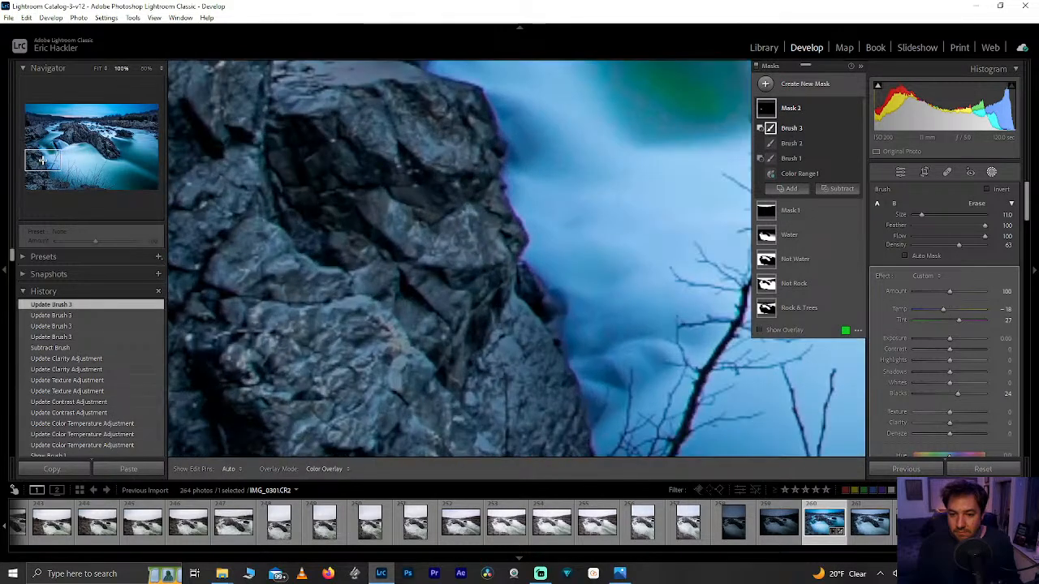
{"action": "left_click_drag", "start_coordinate": [42, 160], "coordinate": [54, 151]}
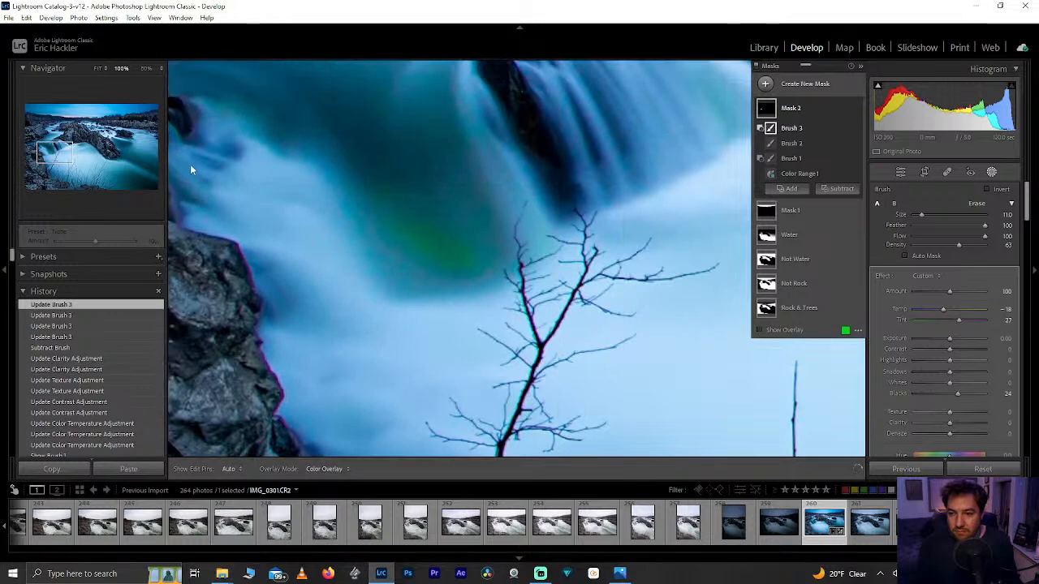
{"action": "key", "text": "ctrl+z"}
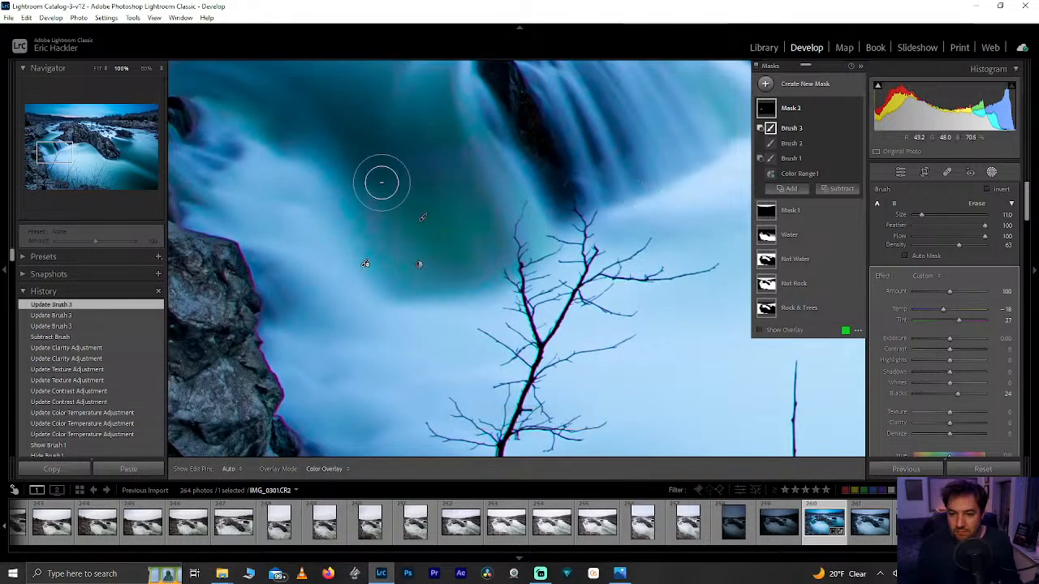
{"action": "key", "text": "z"}
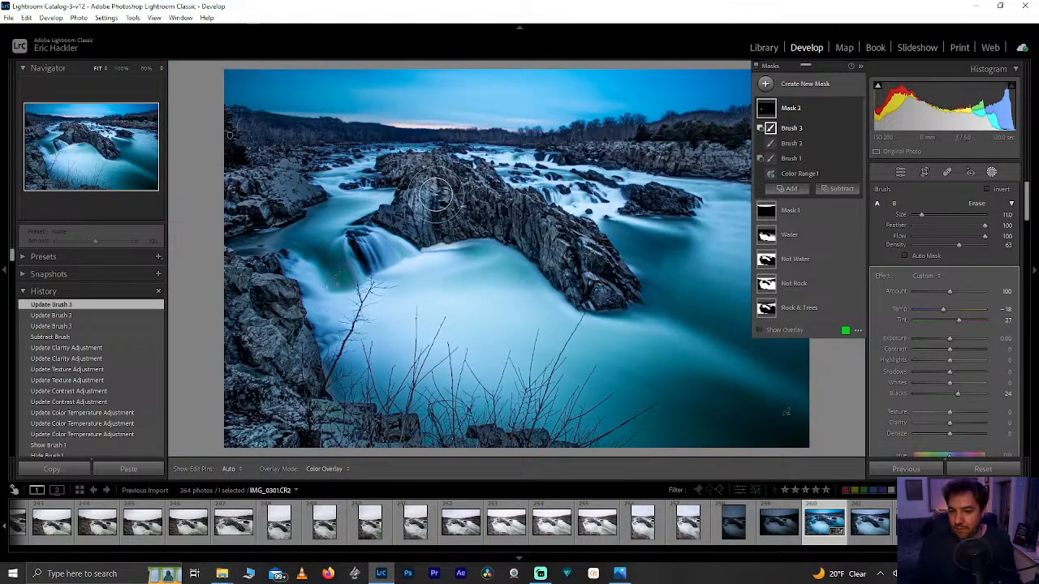
Subtract one more spot beside the rocks near the green patch from its mask with the size 11 brush, and leave masking.
{"action": "left_click", "coordinate": [49, 150]}
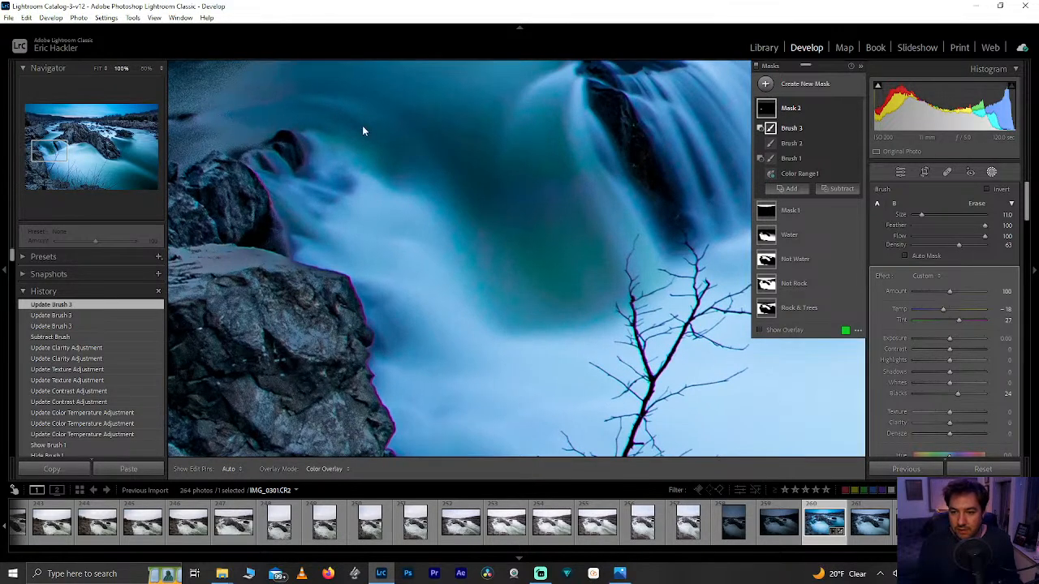
{"action": "key", "text": "h"}
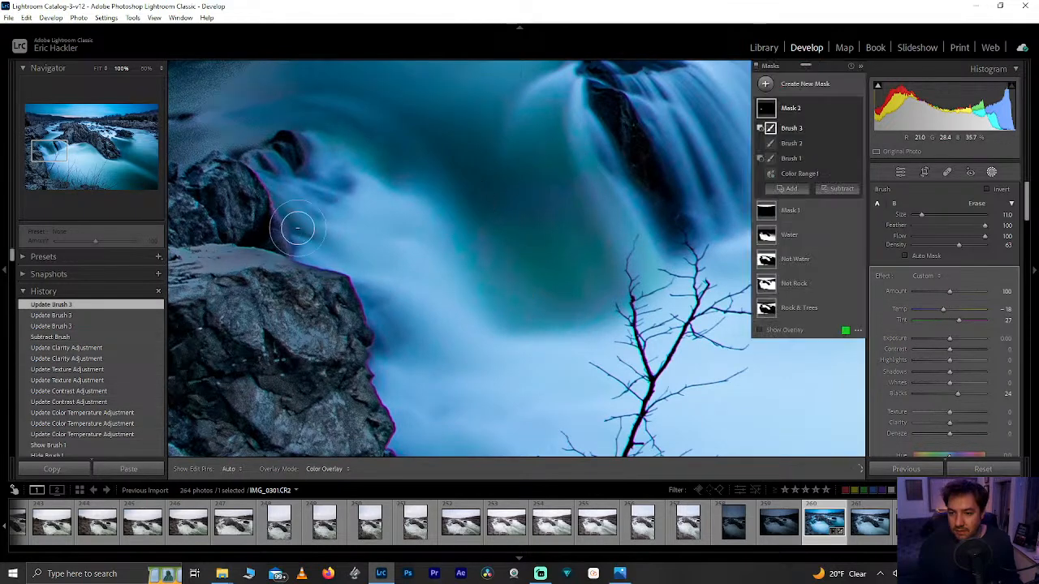
{"action": "left_click", "coordinate": [298, 228]}
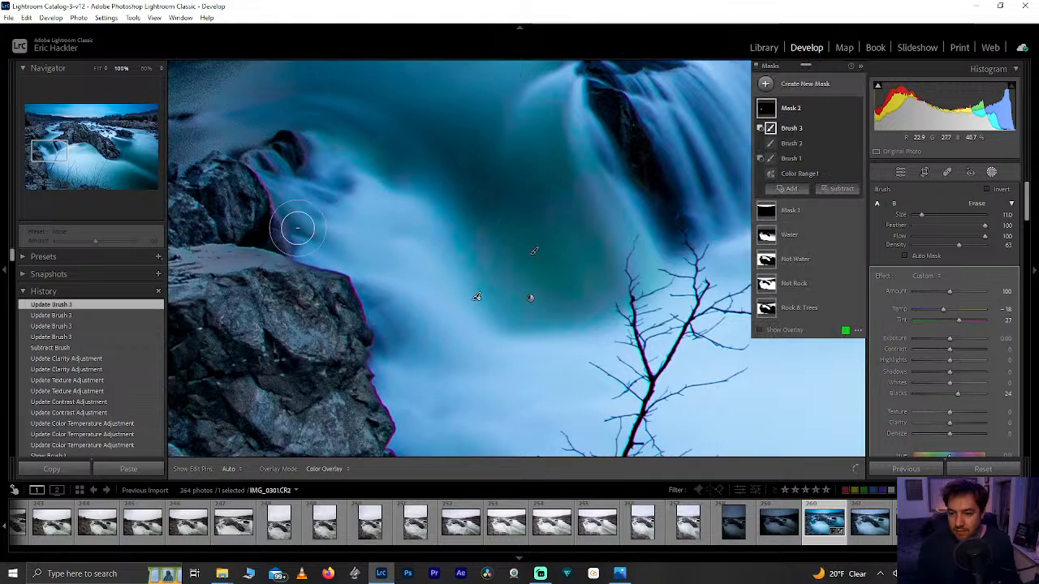
{"action": "key", "text": "z"}
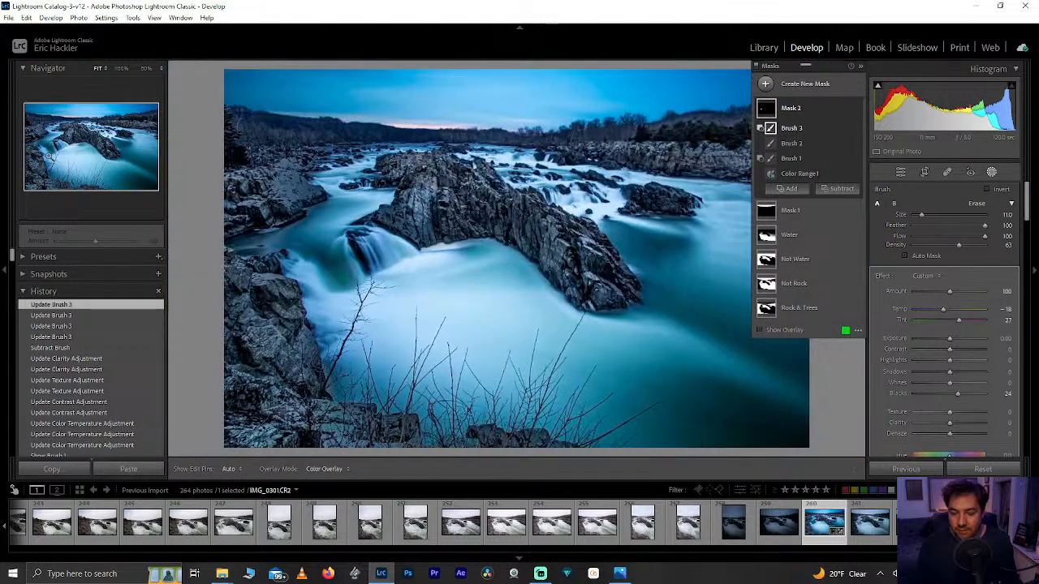
{"action": "left_click", "coordinate": [900, 173]}
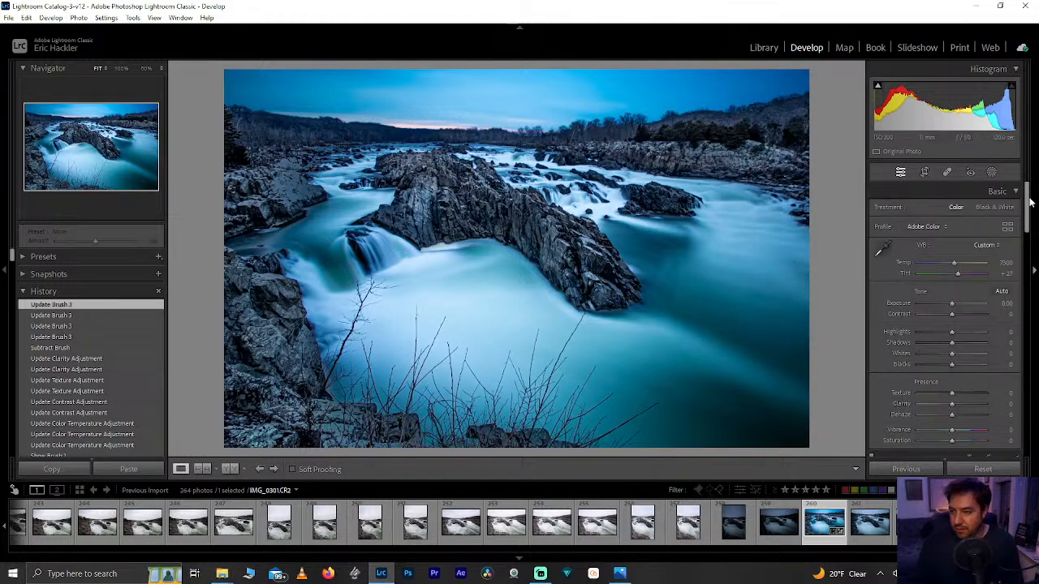
Inspect the central rocks, the pink horizon and the rapids in the edited photo at 100% for flaws.
{"action": "scroll", "coordinate": [1029, 204], "scroll_direction": "down", "scroll_amount": 1}
{"action": "scroll", "coordinate": [1029, 204], "scroll_direction": "up", "scroll_amount": 1}
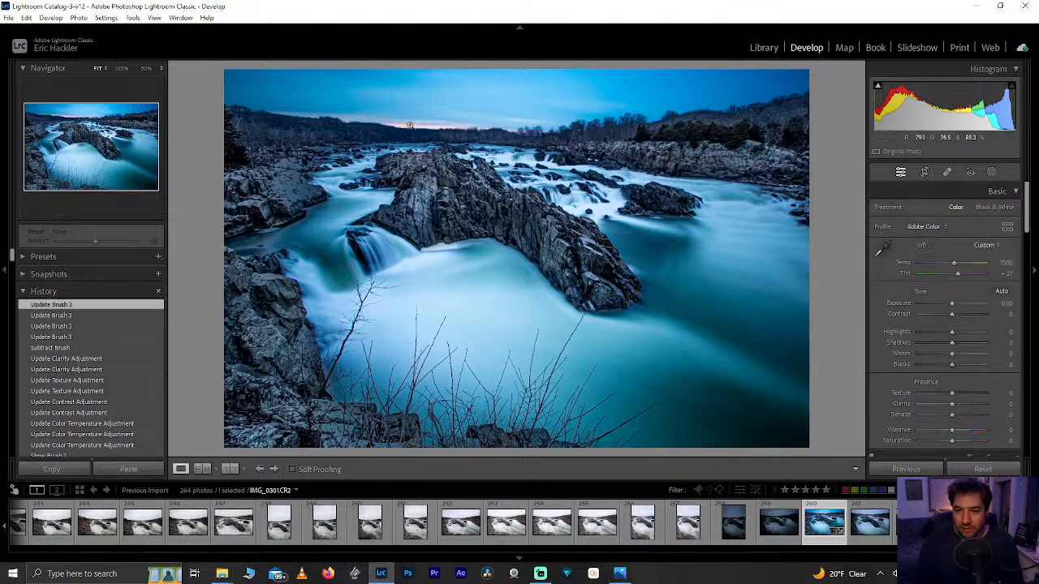
{"action": "left_click", "coordinate": [557, 237]}
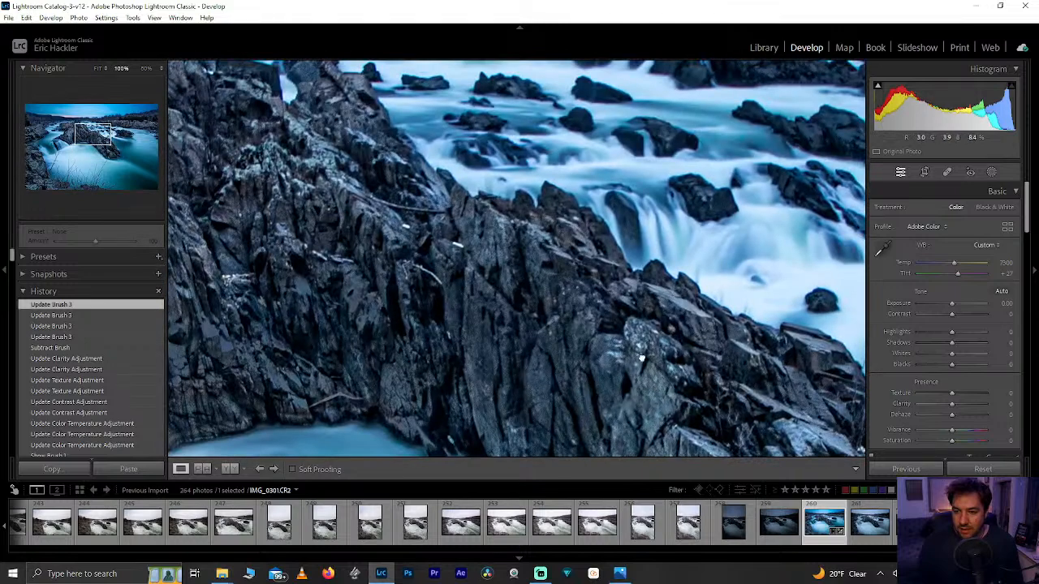
{"action": "left_click_drag", "start_coordinate": [641, 357], "coordinate": [642, 390]}
{"action": "left_click_drag", "start_coordinate": [487, 163], "coordinate": [503, 373]}
{"action": "left_click_drag", "start_coordinate": [324, 268], "coordinate": [494, 275]}
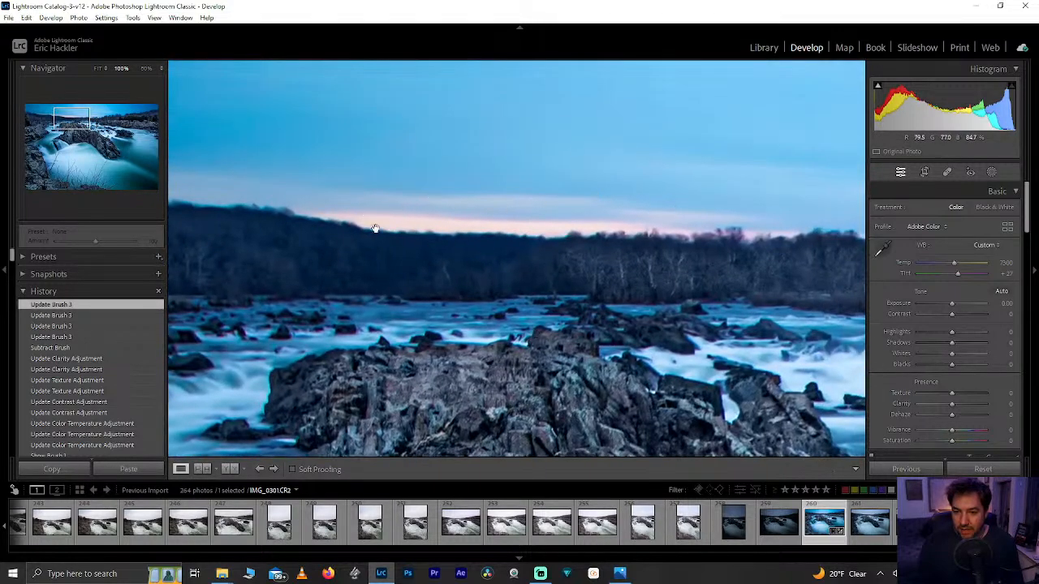
{"action": "left_click_drag", "start_coordinate": [605, 292], "coordinate": [589, 105]}
{"action": "left_click_drag", "start_coordinate": [489, 272], "coordinate": [558, 171]}
{"action": "left_click_drag", "start_coordinate": [552, 237], "coordinate": [406, 243]}
{"action": "left_click_drag", "start_coordinate": [649, 211], "coordinate": [353, 268]}
{"action": "left_click_drag", "start_coordinate": [461, 311], "coordinate": [381, 381]}
{"action": "left_click_drag", "start_coordinate": [329, 244], "coordinate": [363, 267]}
Inspect the smooth water, the small waterfall with its green patch and the foreground branches at 100%.
{"action": "left_click_drag", "start_coordinate": [592, 414], "coordinate": [602, 81]}
{"action": "left_click_drag", "start_coordinate": [641, 268], "coordinate": [602, 158]}
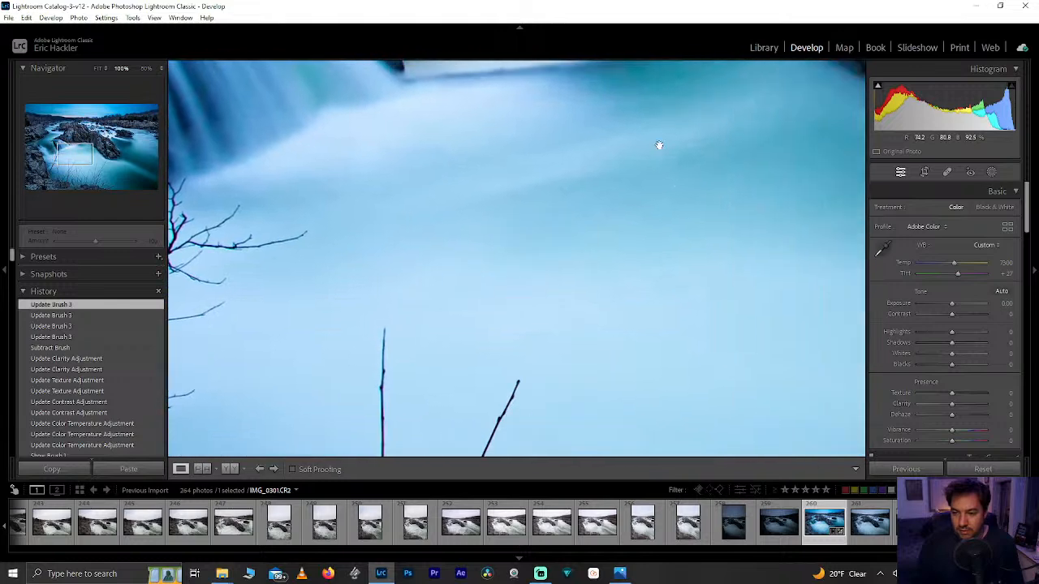
{"action": "left_click_drag", "start_coordinate": [539, 284], "coordinate": [341, 98]}
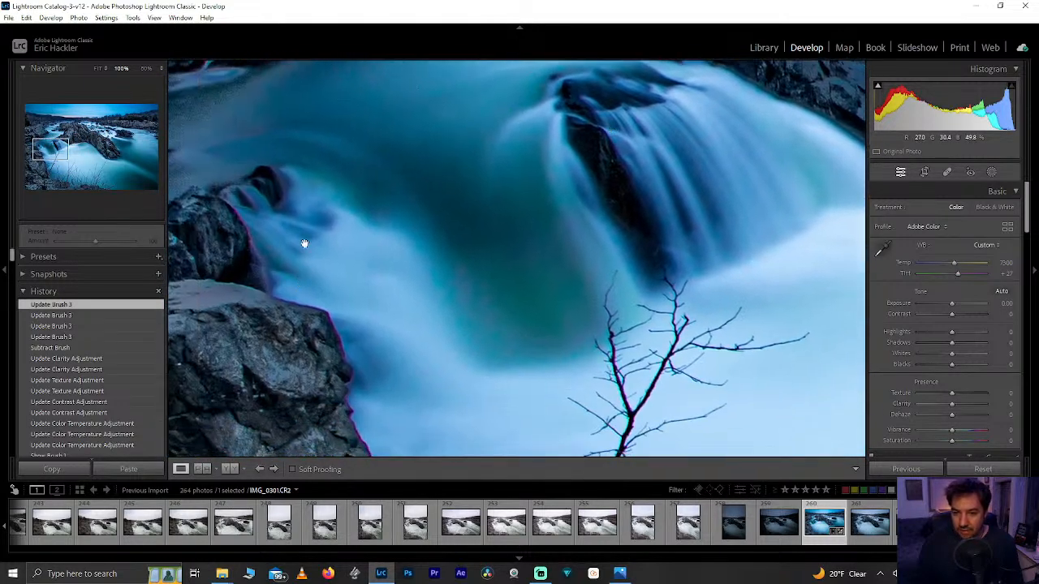
{"action": "left_click_drag", "start_coordinate": [458, 340], "coordinate": [457, 111]}
{"action": "left_click_drag", "start_coordinate": [417, 220], "coordinate": [203, 166]}
{"action": "left_click_drag", "start_coordinate": [601, 301], "coordinate": [466, 196]}
{"action": "left_click_drag", "start_coordinate": [621, 278], "coordinate": [556, 232]}
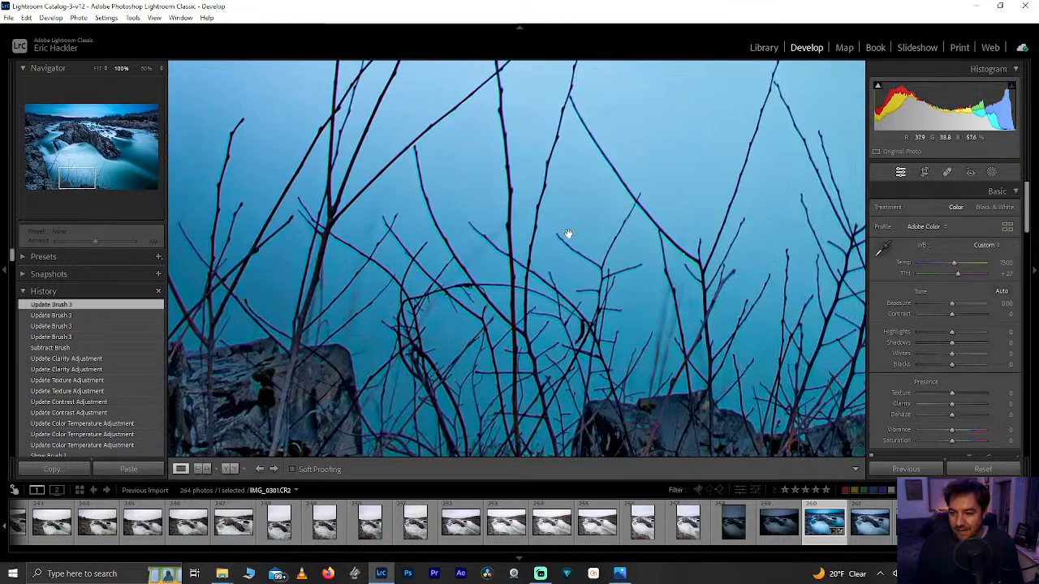
{"action": "left_click", "coordinate": [570, 235]}
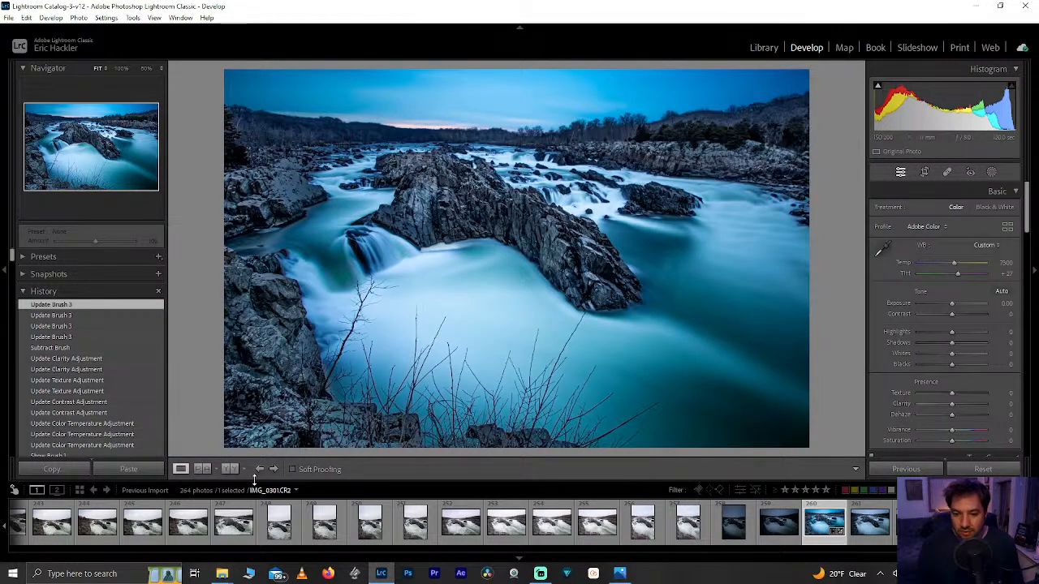
Compare the edited waterfall photo side by side with its original, and rate it three stars.
{"action": "left_click", "coordinate": [230, 470]}
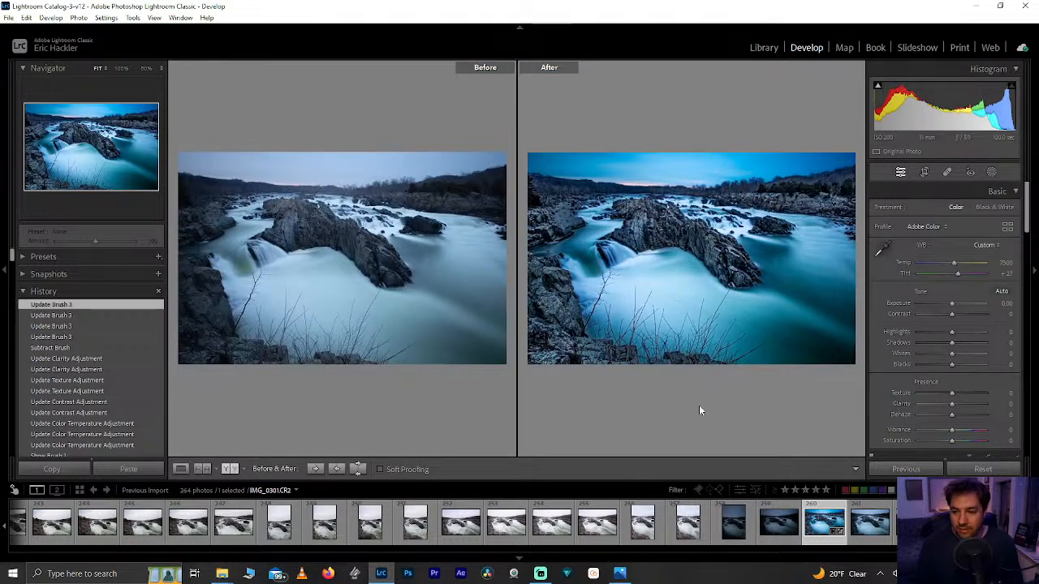
{"action": "left_click", "coordinate": [181, 470]}
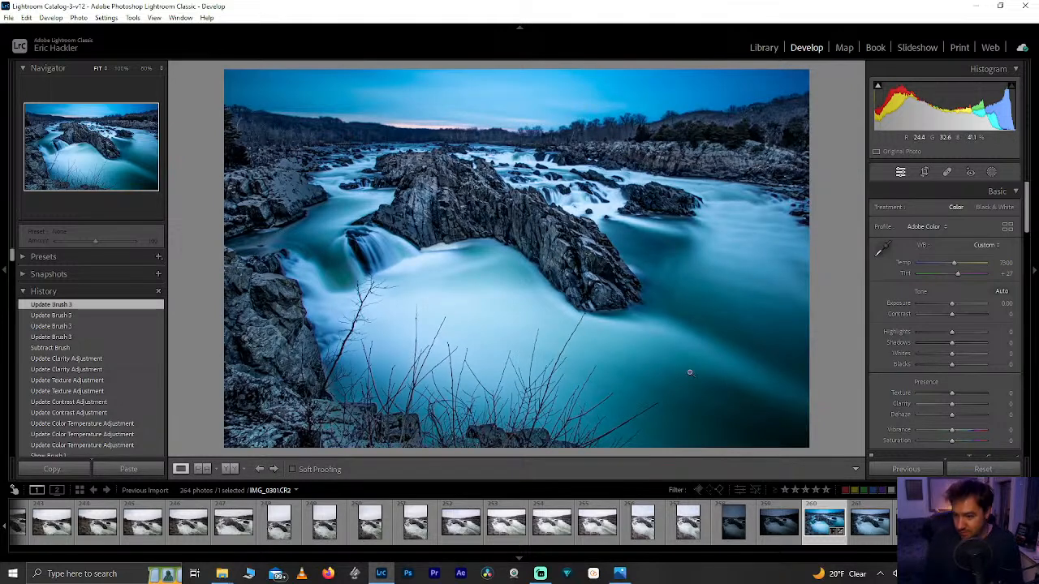
{"action": "key", "text": "3"}
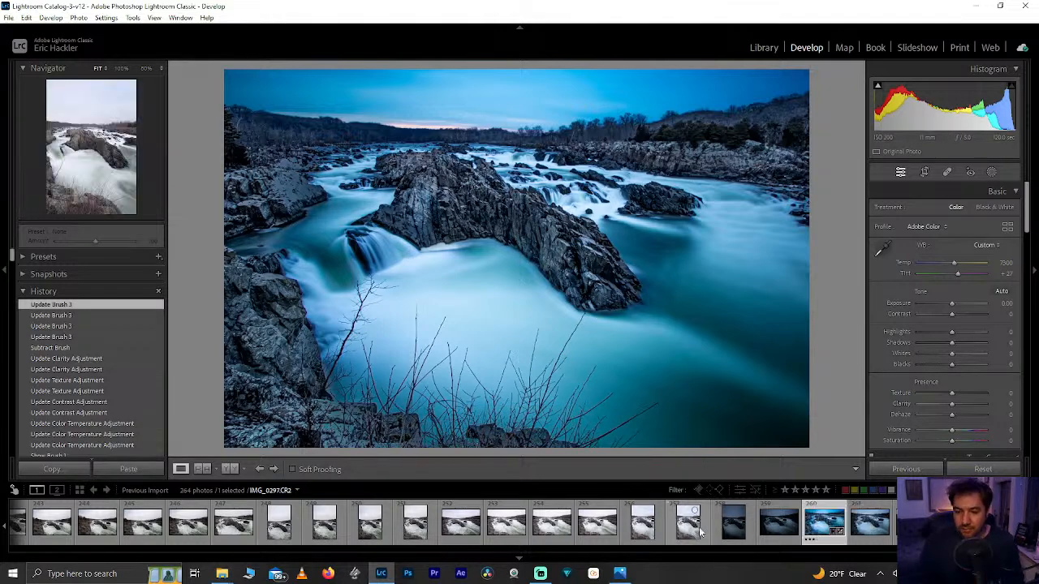
Try Clarity +100, Dehaze +53 and Shadows +100 on the unedited waterfall photo IMG_0286, and reset its settings.
{"action": "left_click", "coordinate": [451, 528]}
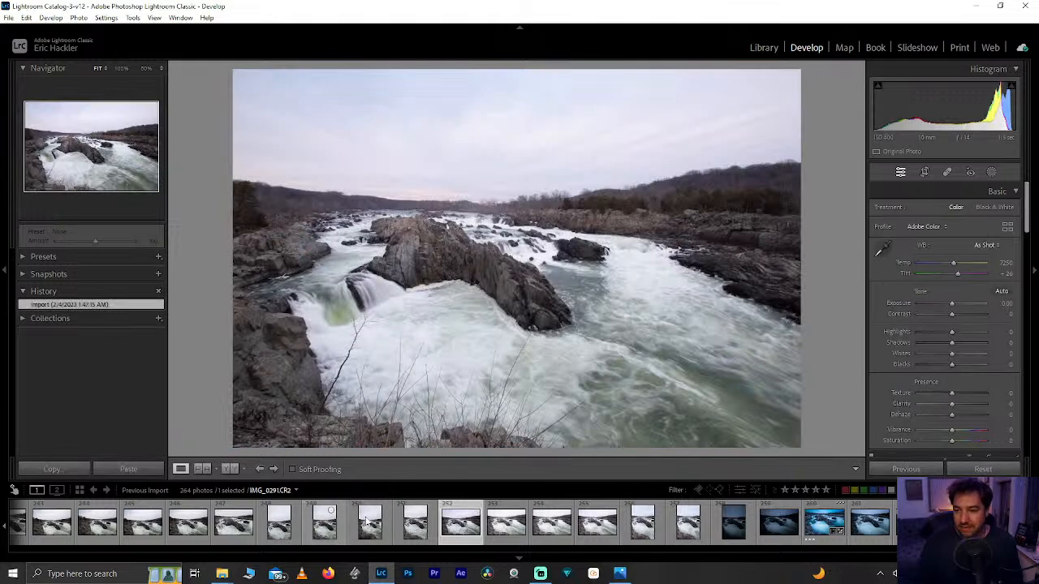
{"action": "left_click", "coordinate": [187, 524]}
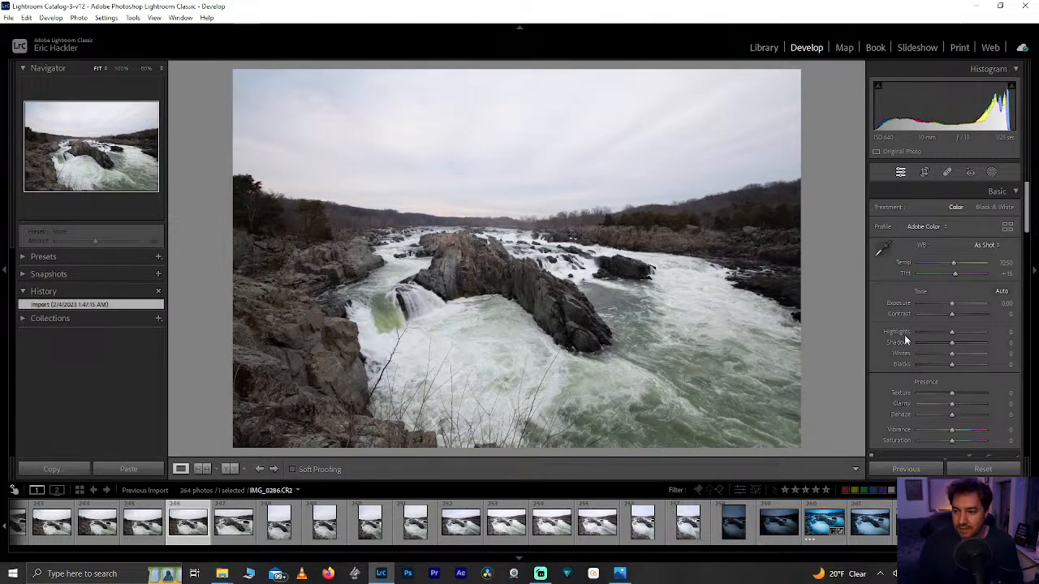
{"action": "left_click_drag", "start_coordinate": [951, 405], "coordinate": [971, 419]}
{"action": "left_click_drag", "start_coordinate": [952, 342], "coordinate": [987, 342]}
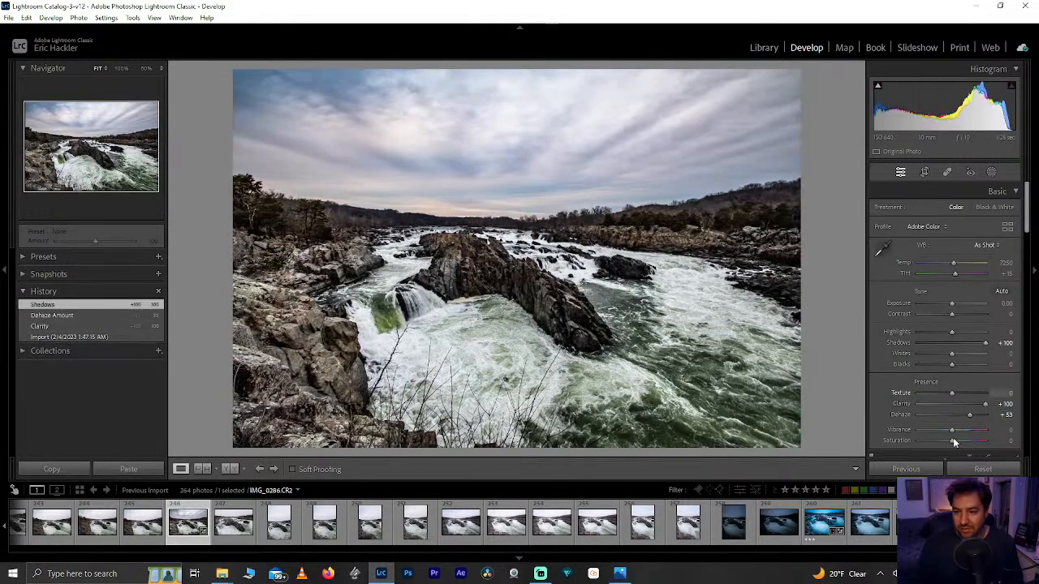
{"action": "left_click", "coordinate": [982, 470]}
Browse the other shots and view the squirrel photo IMG_0279 and the river cliff photo IMG_0202.
{"action": "scroll", "coordinate": [523, 528], "scroll_direction": "up", "scroll_amount": 5}
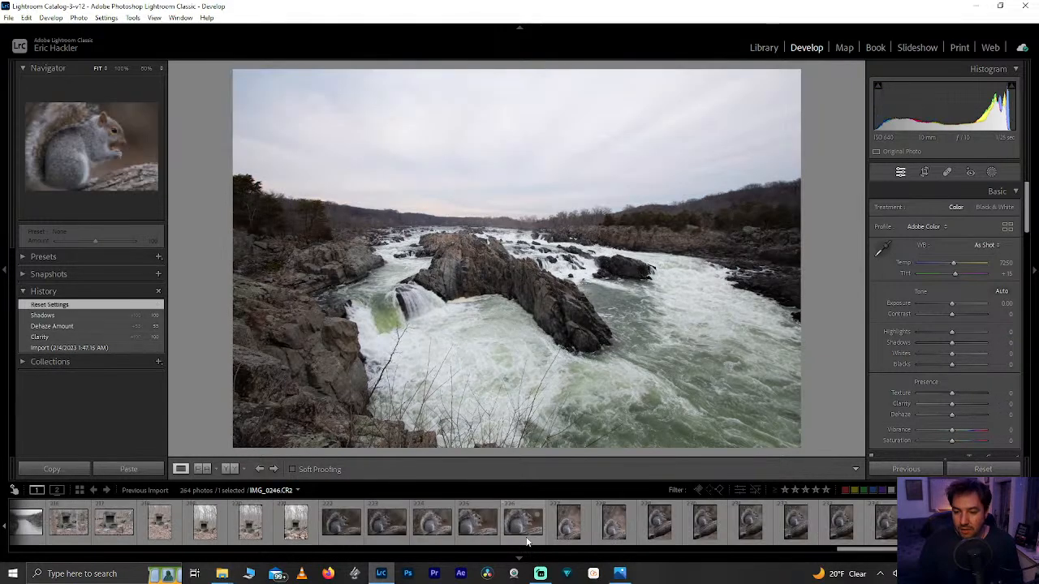
{"action": "scroll", "coordinate": [517, 527], "scroll_direction": "down", "scroll_amount": 5}
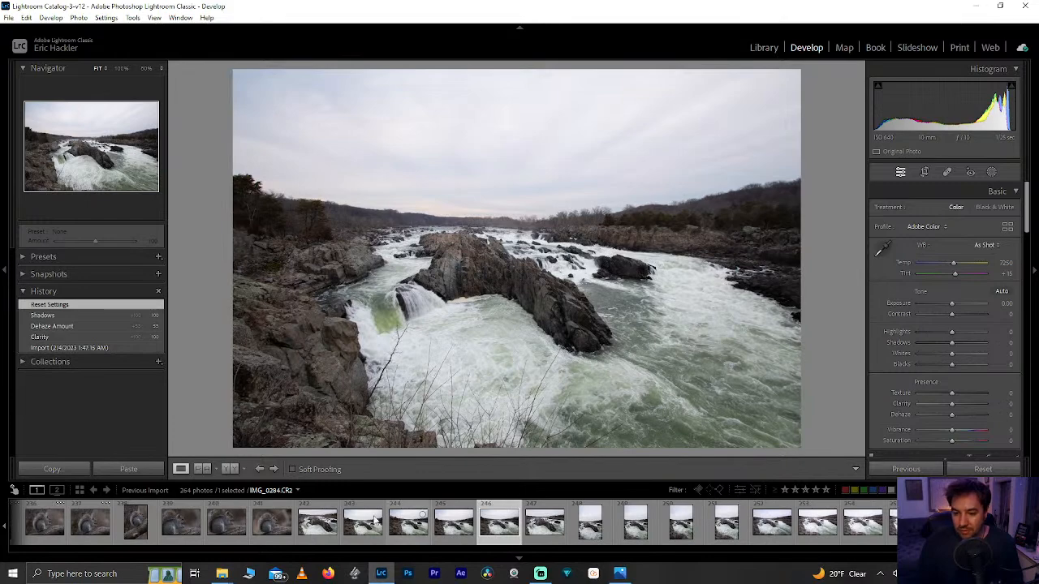
{"action": "left_click", "coordinate": [268, 526]}
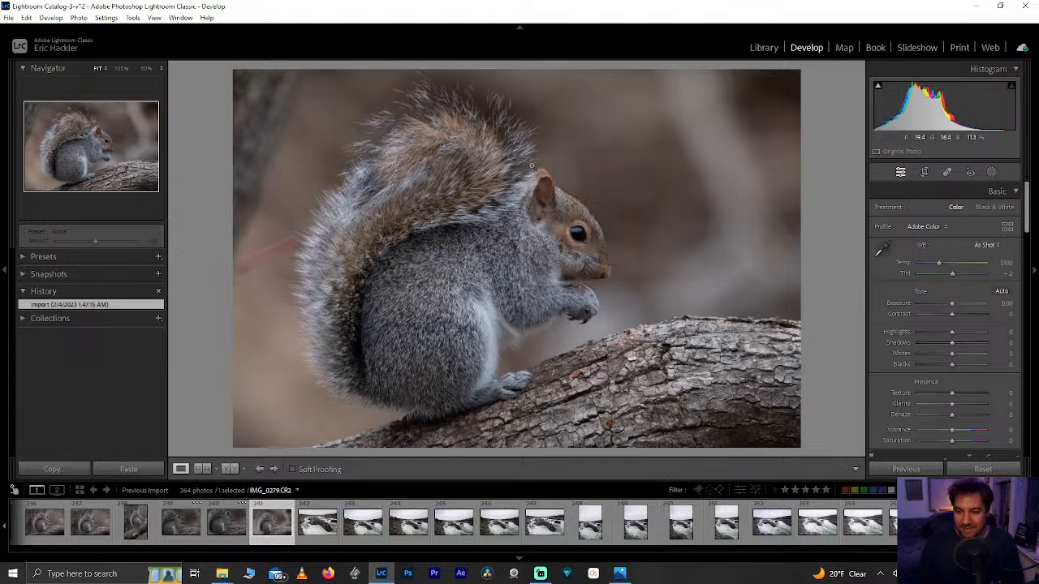
{"action": "scroll", "coordinate": [471, 523], "scroll_direction": "down", "scroll_amount": 6}
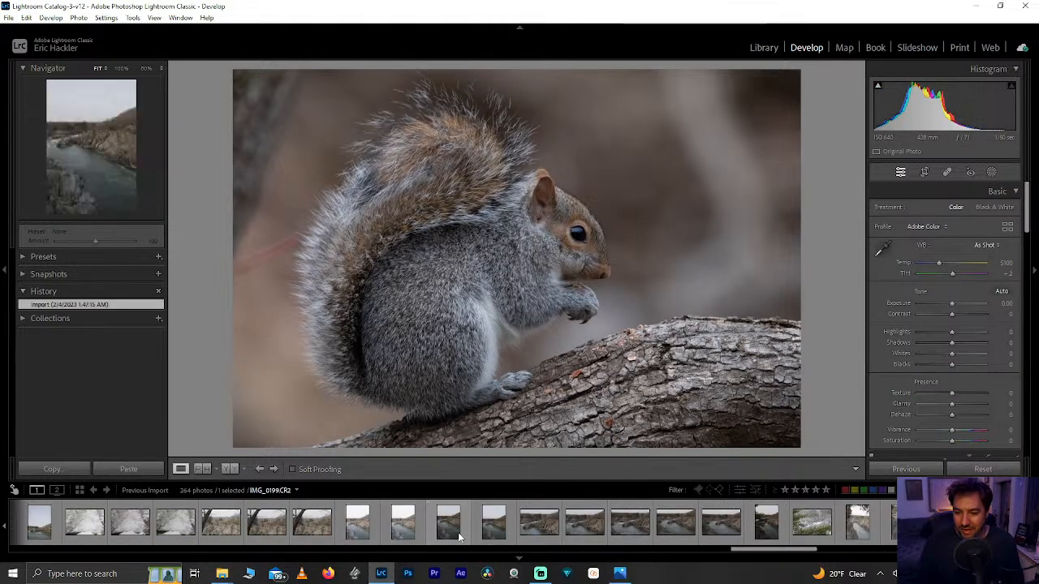
{"action": "scroll", "coordinate": [324, 528], "scroll_direction": "up", "scroll_amount": 5}
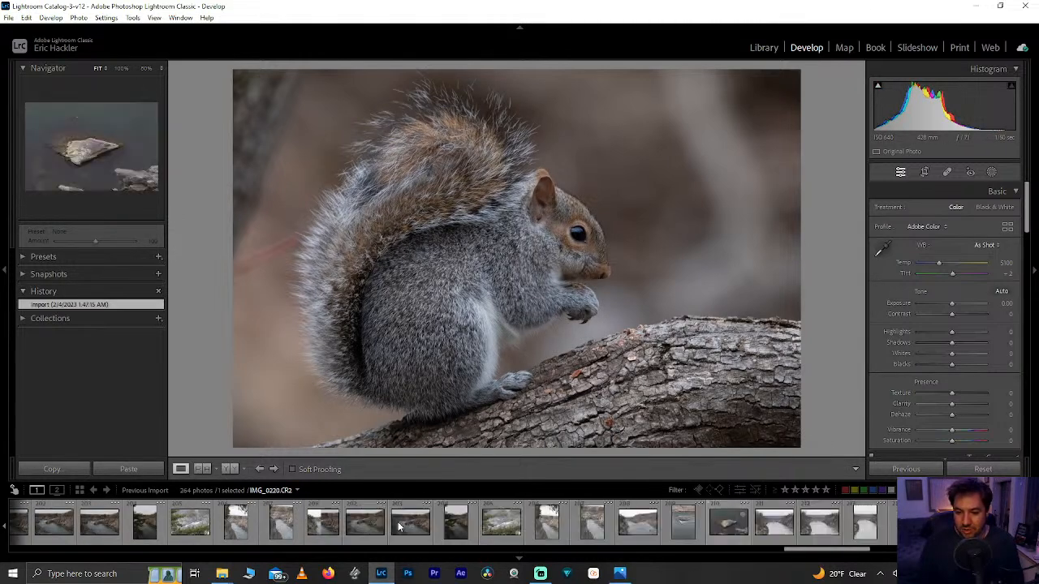
{"action": "left_click", "coordinate": [260, 521]}
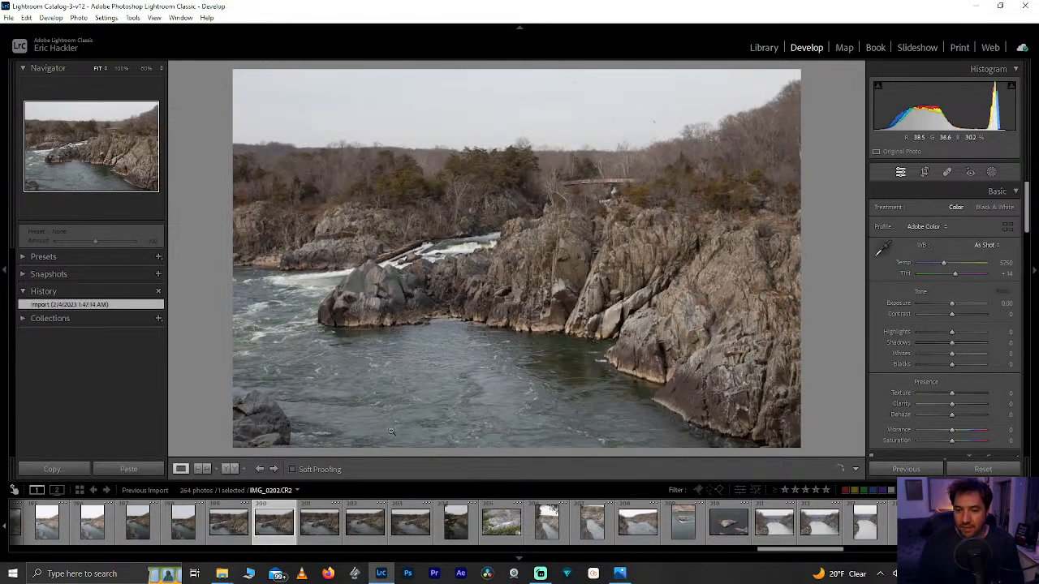
View the upright river photos IMG_0171 and IMG_0158, and examine the foreground boulder's texture in IMG_0158 at 100%.
{"action": "scroll", "coordinate": [360, 524], "scroll_direction": "up", "scroll_amount": 8}
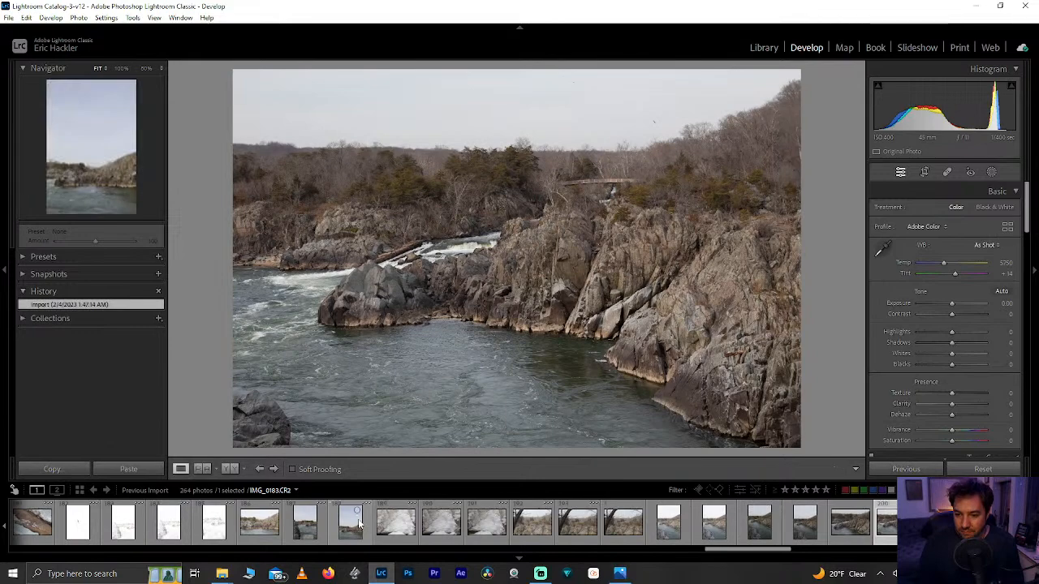
{"action": "scroll", "coordinate": [360, 524], "scroll_direction": "up", "scroll_amount": 4}
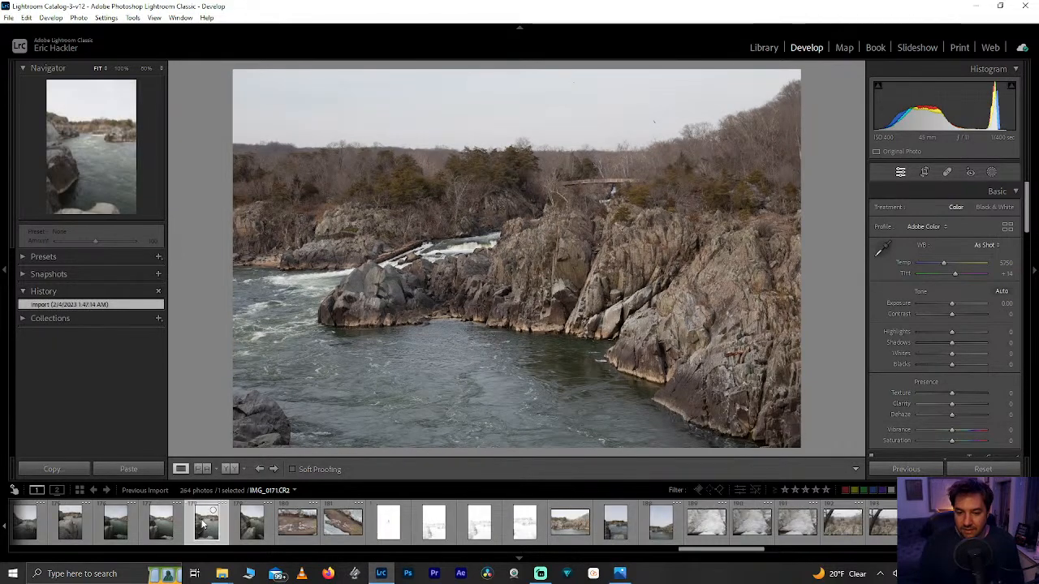
{"action": "left_click", "coordinate": [204, 525]}
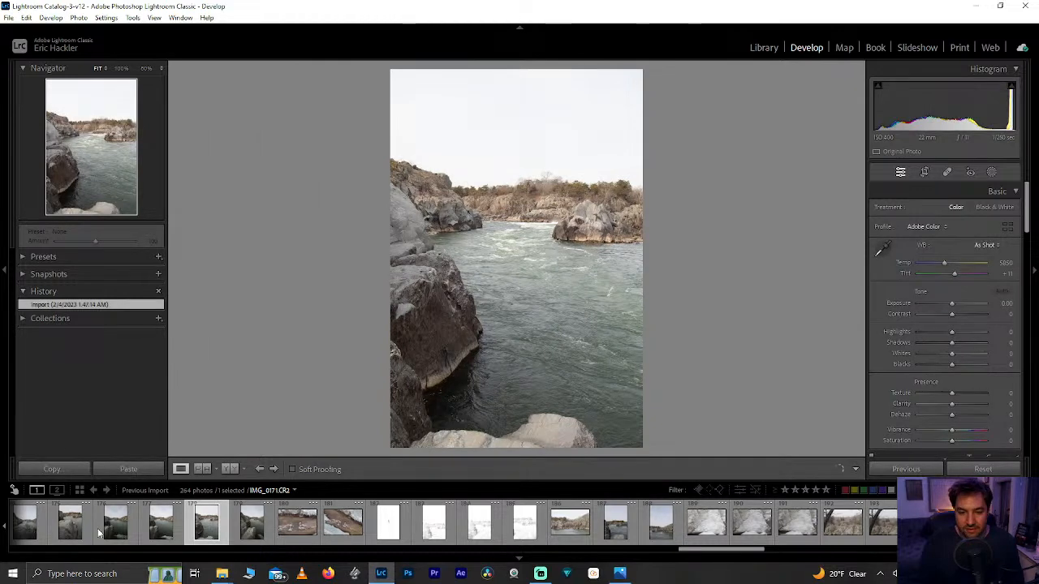
{"action": "left_click", "coordinate": [70, 524]}
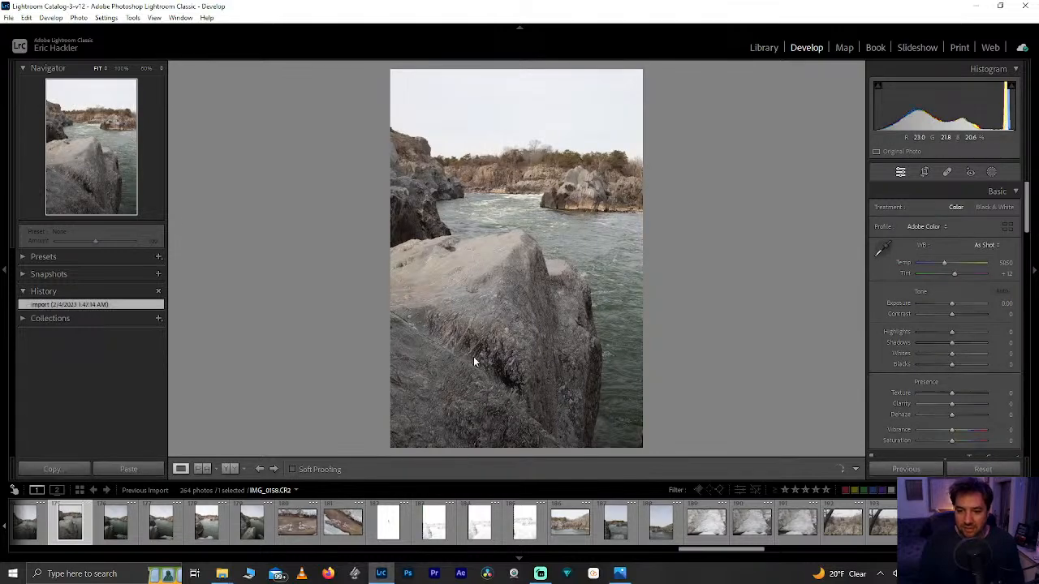
{"action": "left_click", "coordinate": [474, 357]}
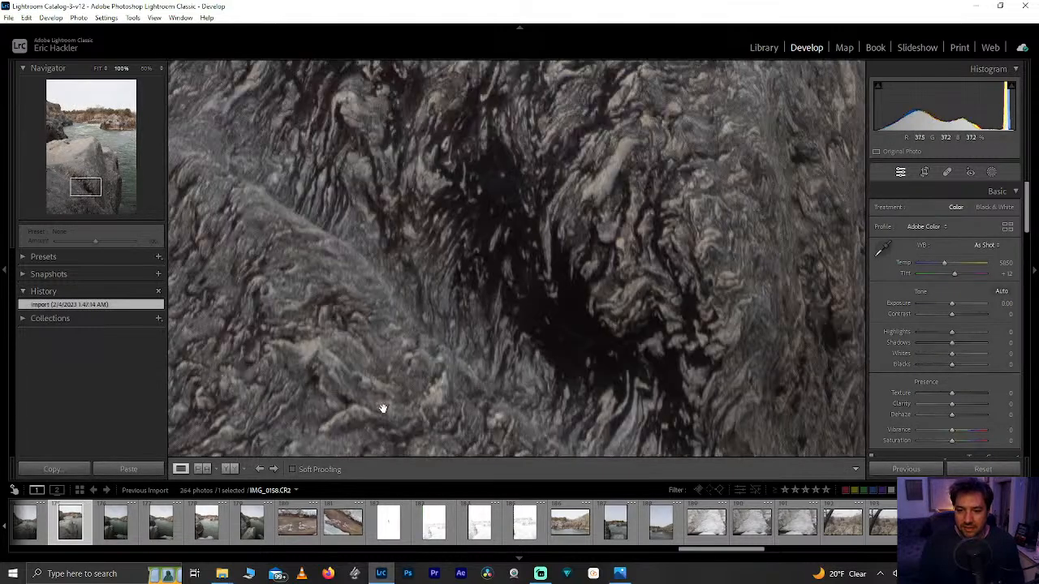
{"action": "left_click_drag", "start_coordinate": [383, 408], "coordinate": [408, 300]}
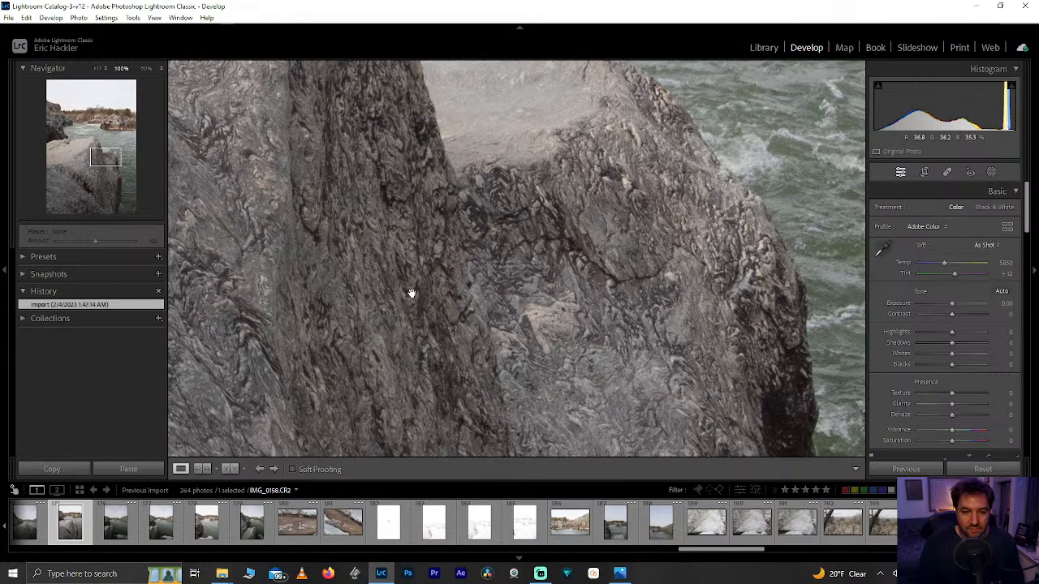
{"action": "left_click", "coordinate": [396, 311]}
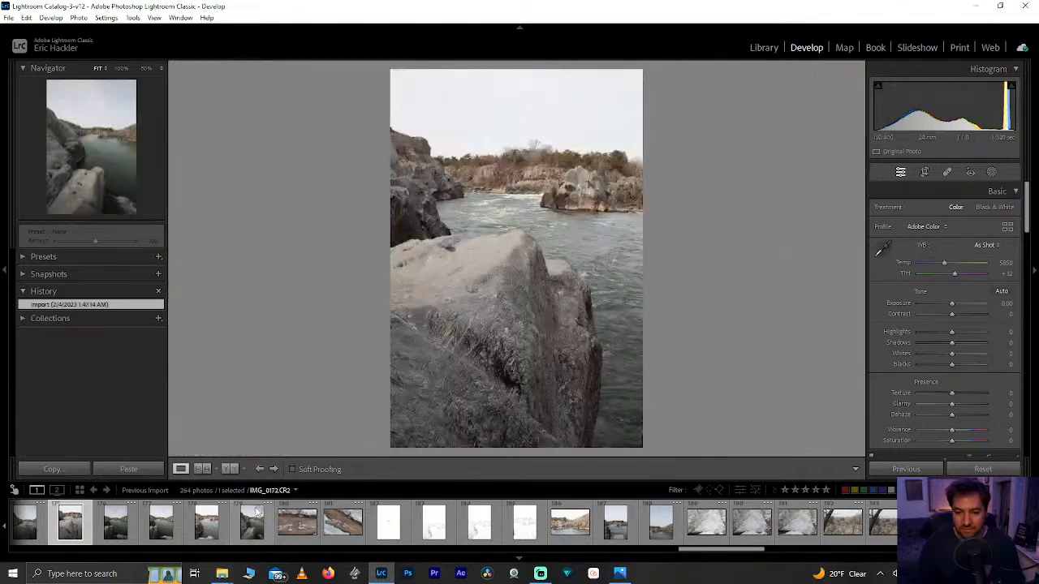
Go back to the start of the shoot and view the daytime waterfall photo IMG_9942.
{"action": "scroll", "coordinate": [239, 534], "scroll_direction": "left", "scroll_amount": 5}
{"action": "scroll", "coordinate": [228, 529], "scroll_direction": "left", "scroll_amount": 10}
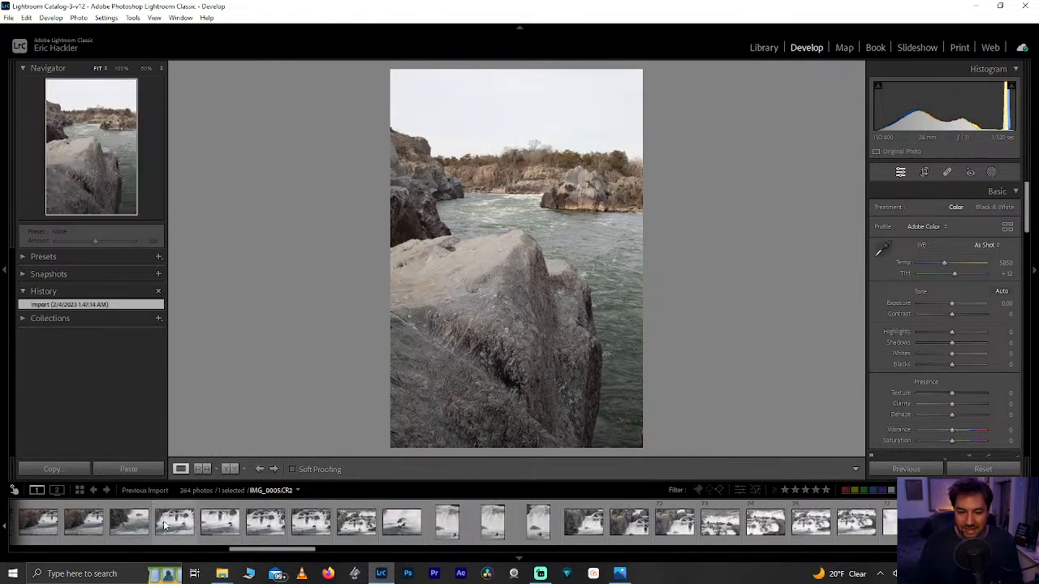
{"action": "scroll", "coordinate": [228, 529], "scroll_direction": "left", "scroll_amount": 10}
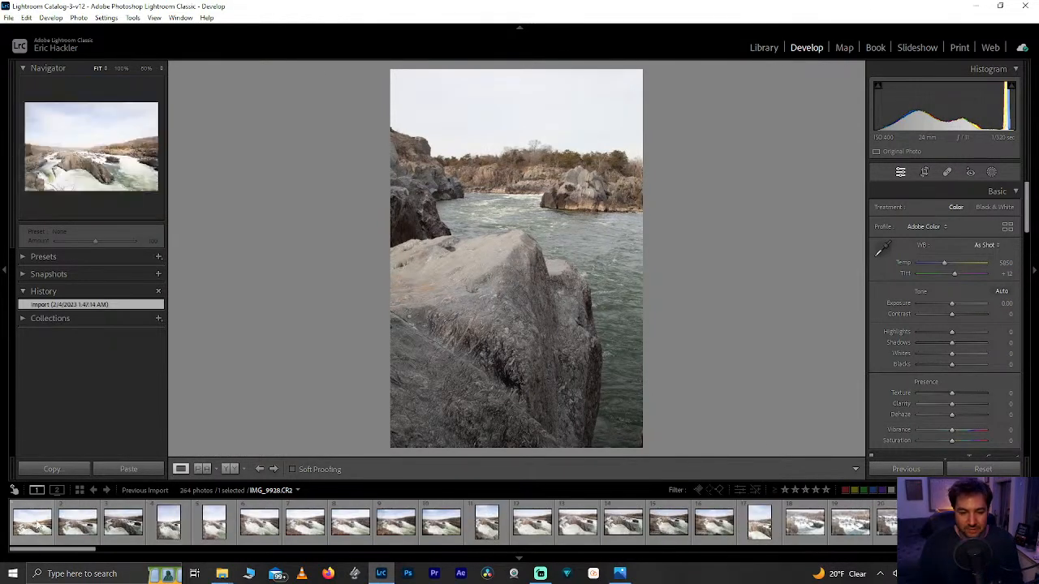
{"action": "left_click", "coordinate": [259, 521]}
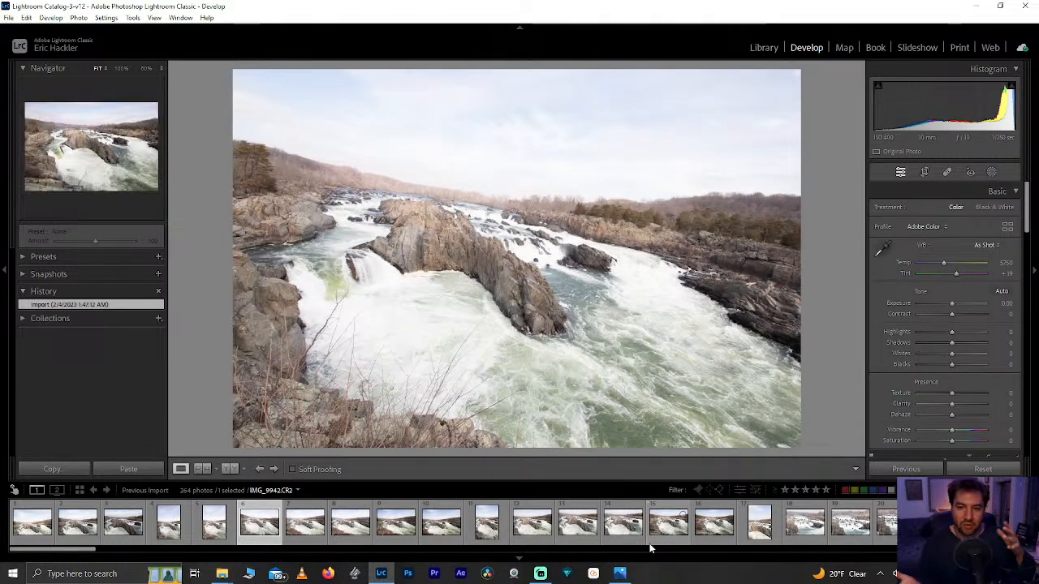
Find the kayaker sequence and view the two consecutive close-up shots of the kayaker dropping over the falls.
{"action": "scroll", "coordinate": [641, 526], "scroll_direction": "down", "scroll_amount": 3}
{"action": "scroll", "coordinate": [641, 526], "scroll_direction": "down", "scroll_amount": 6}
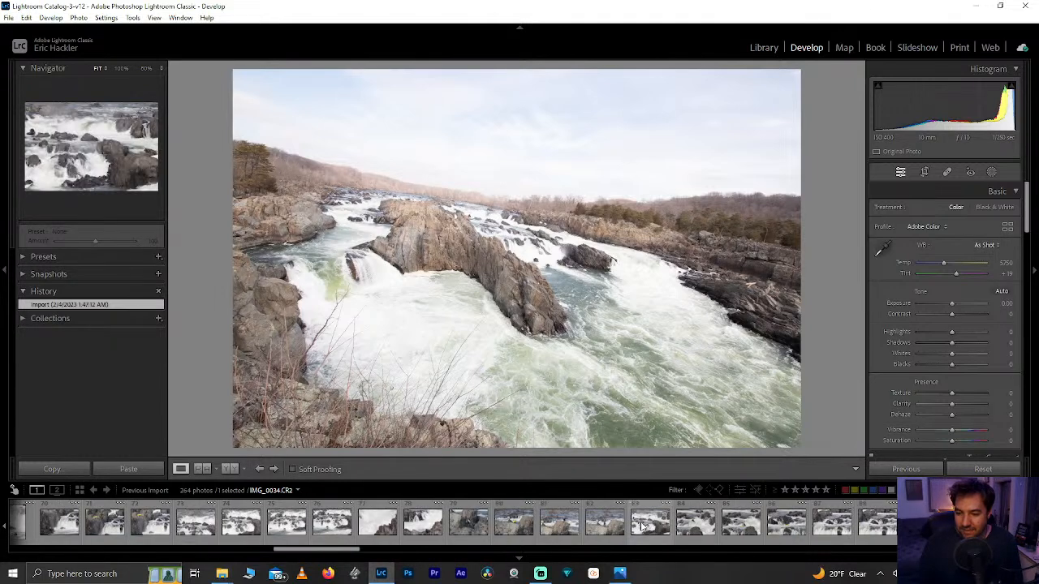
{"action": "scroll", "coordinate": [641, 526], "scroll_direction": "down", "scroll_amount": 6}
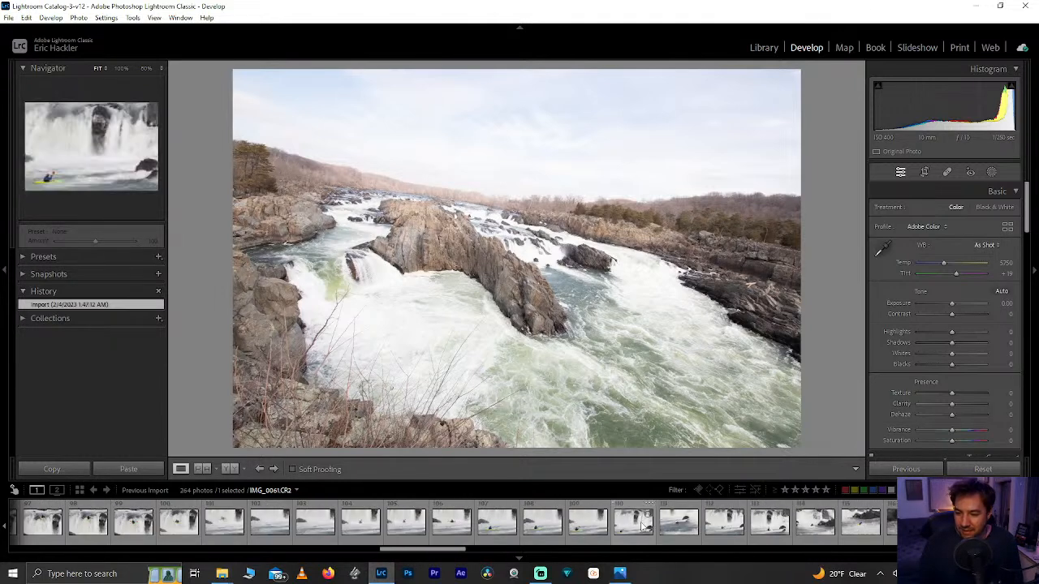
{"action": "scroll", "coordinate": [641, 526], "scroll_direction": "up", "scroll_amount": 6}
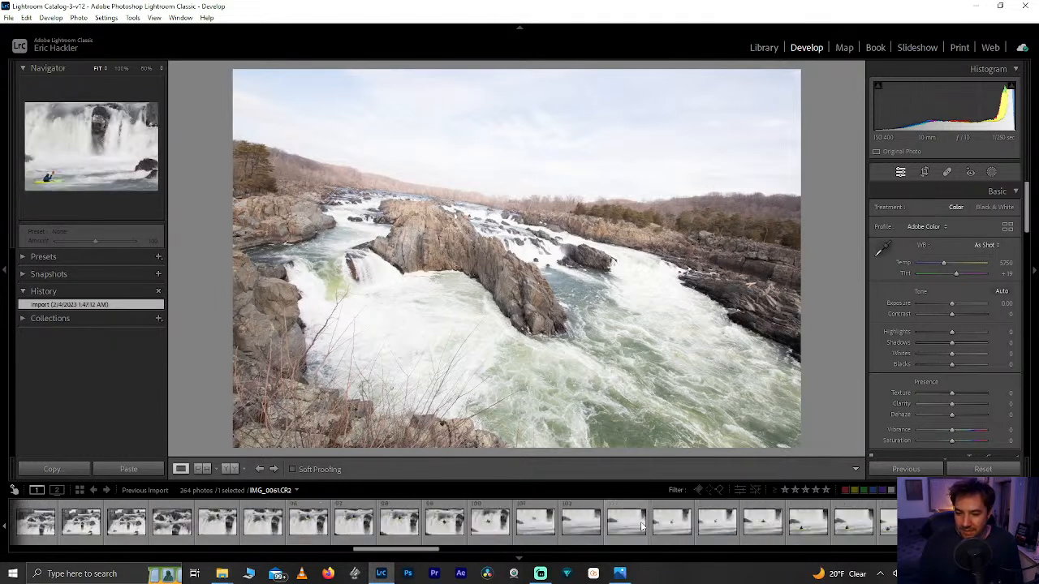
{"action": "left_click", "coordinate": [438, 524]}
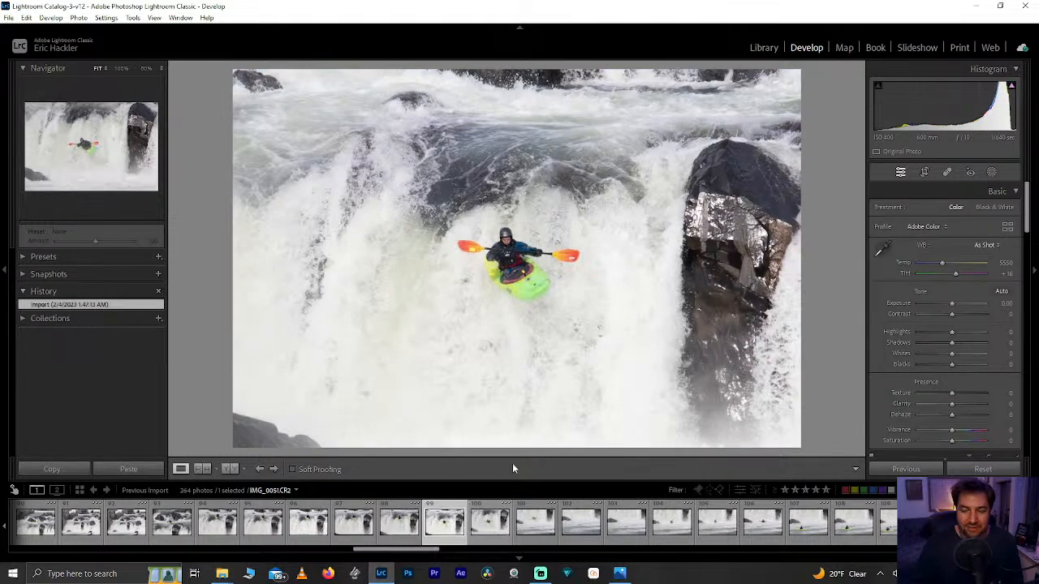
{"action": "left_click", "coordinate": [486, 522]}
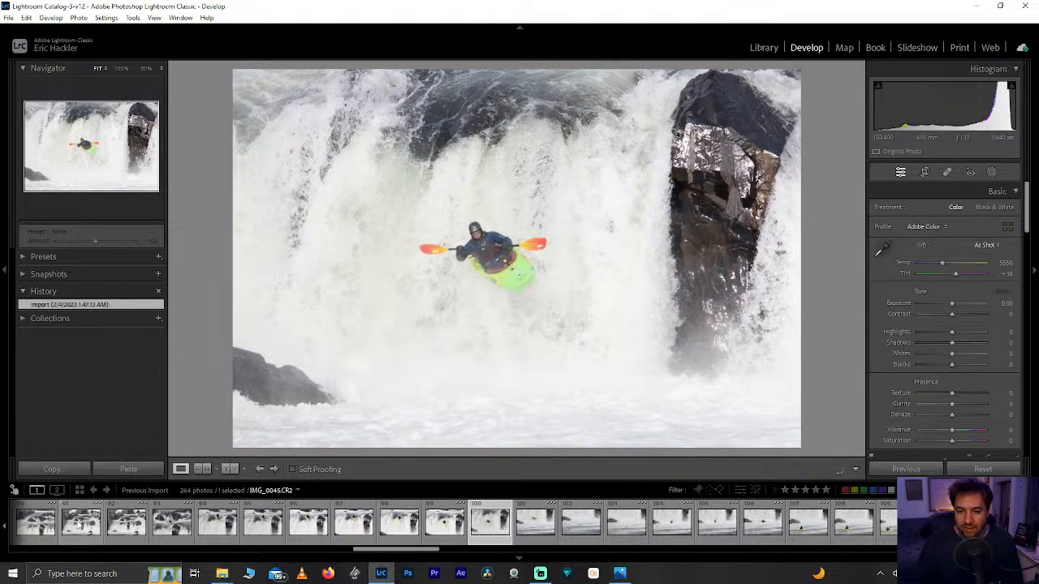
View the wider kayaker photo IMG_0042 and examine the kayaker at 100%.
{"action": "left_click", "coordinate": [112, 512]}
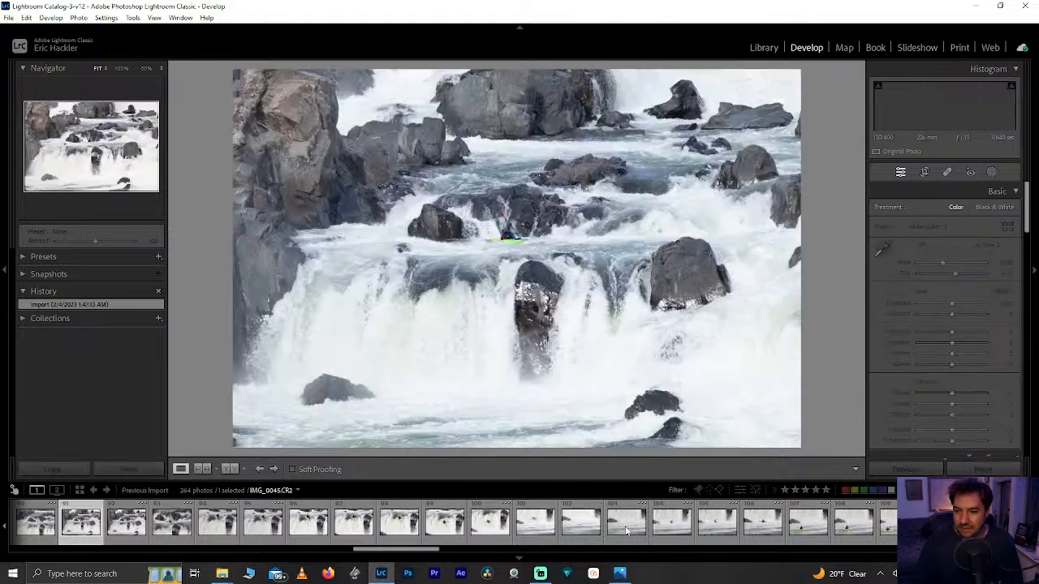
{"action": "left_click", "coordinate": [499, 241]}
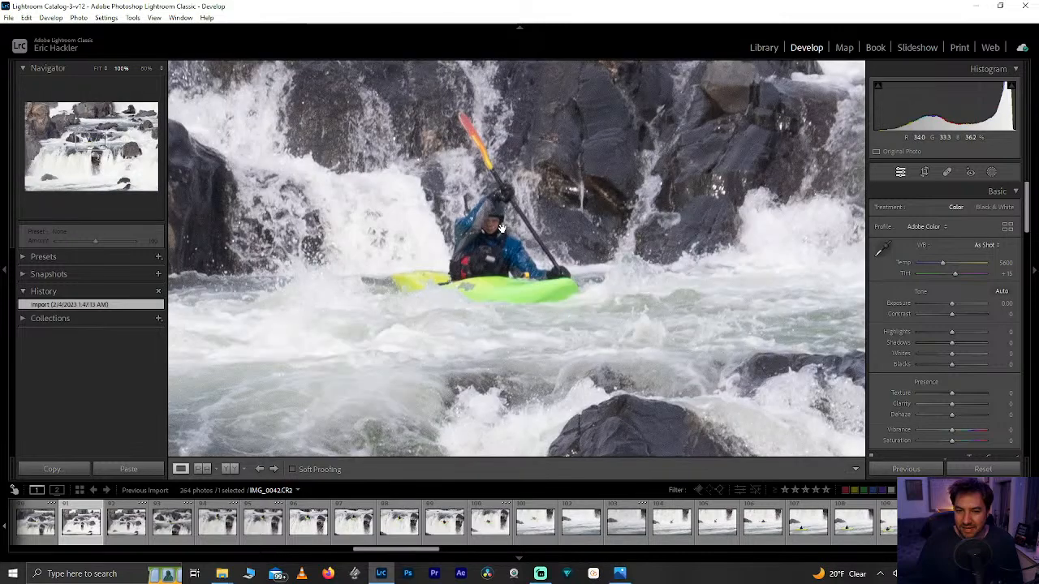
{"action": "left_click", "coordinate": [500, 229]}
Create a virtual copy of the edited blue waterfall photo IMG_0301 and convert the copy to Black & White.
{"action": "scroll", "coordinate": [664, 524], "scroll_direction": "down", "scroll_amount": 10}
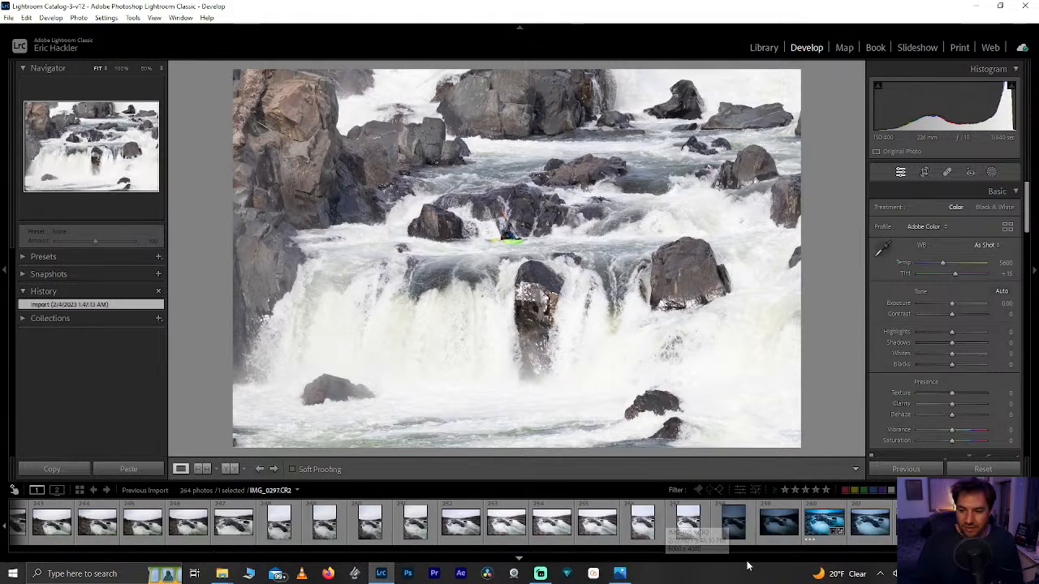
{"action": "left_click", "coordinate": [815, 519]}
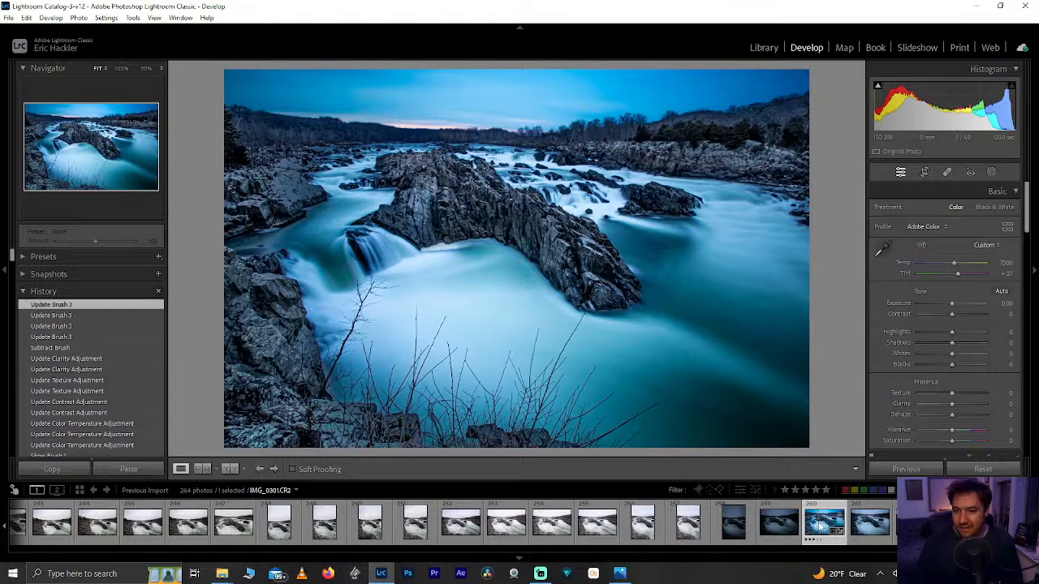
{"action": "key", "text": "ctrl+apostrophe"}
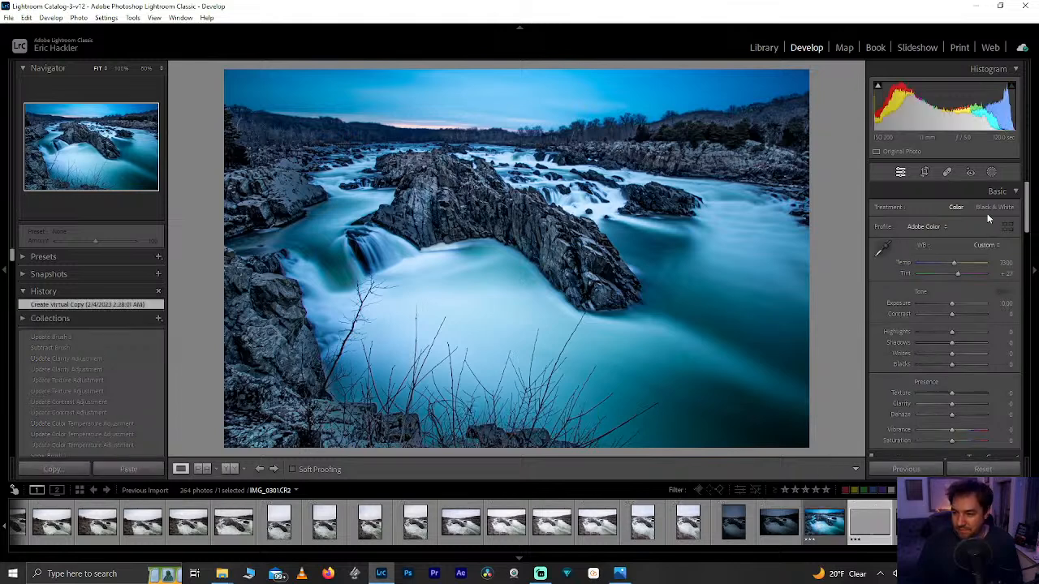
{"action": "left_click", "coordinate": [995, 208]}
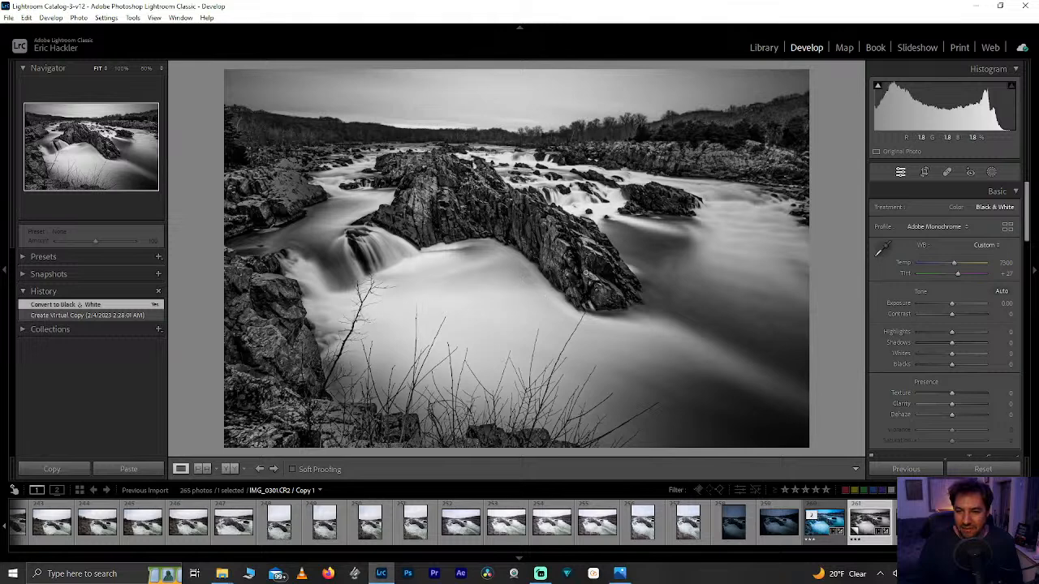
In the copy's Rock & Trees mask, set Texture to 100, Blacks to -21 and Shadows to 100.
{"action": "left_click", "coordinate": [992, 173]}
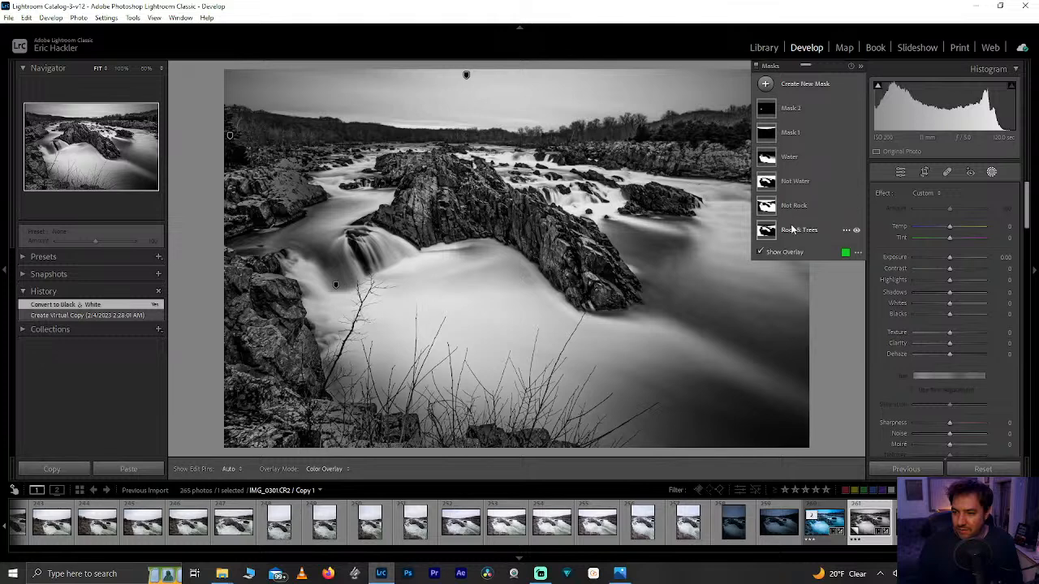
{"action": "left_click", "coordinate": [793, 231]}
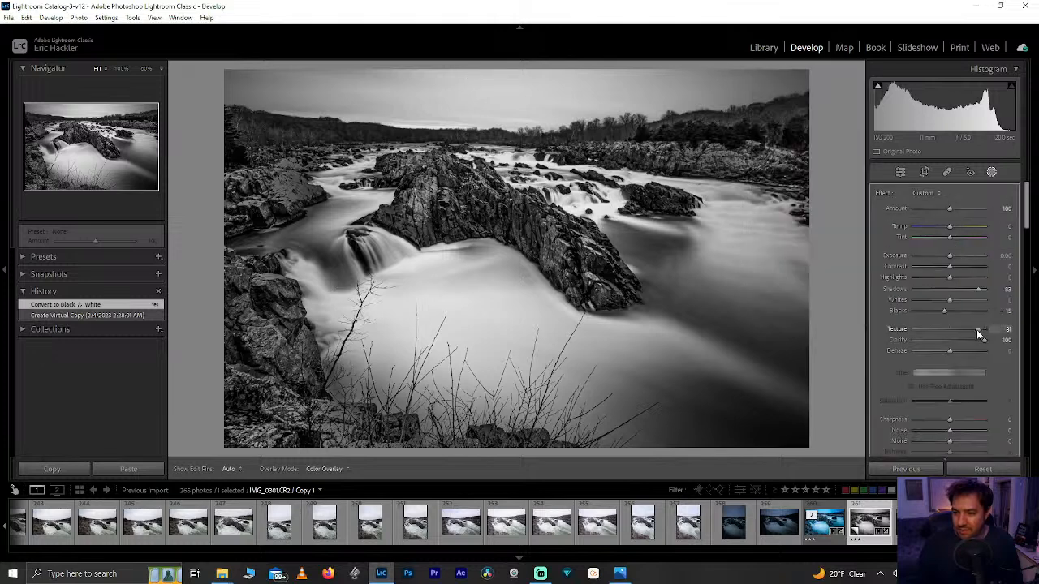
{"action": "left_click_drag", "start_coordinate": [994, 333], "coordinate": [1004, 332]}
{"action": "left_click_drag", "start_coordinate": [951, 268], "coordinate": [928, 271]}
{"action": "double_click", "coordinate": [928, 267]}
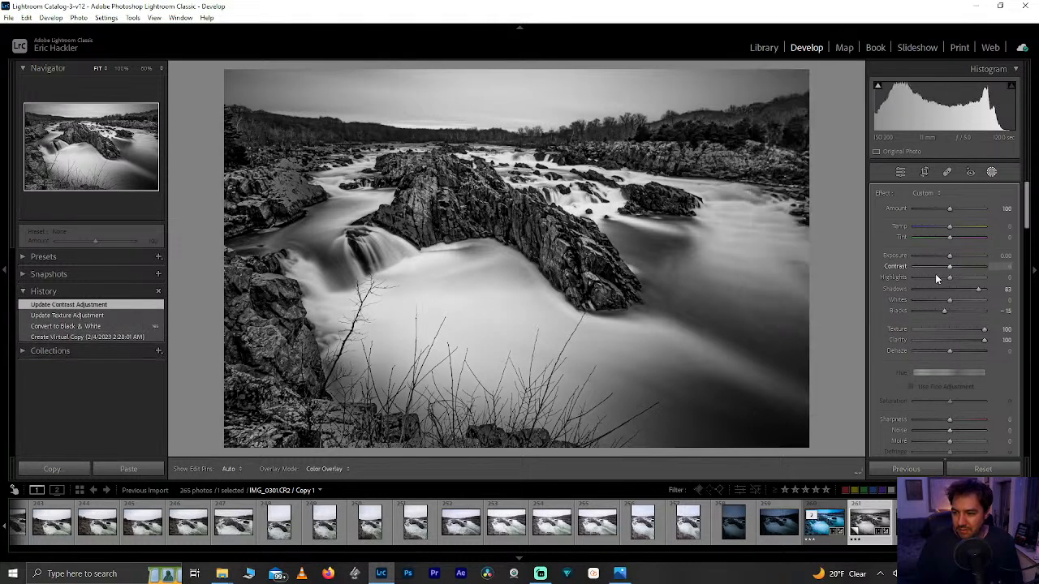
{"action": "left_click_drag", "start_coordinate": [940, 311], "coordinate": [987, 292]}
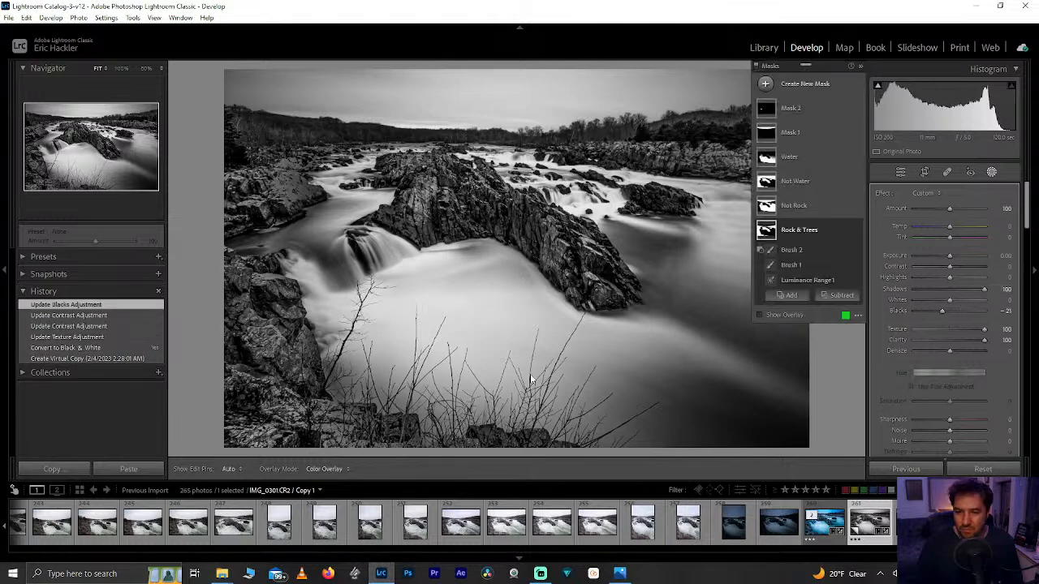
Set Aqua to -46 and Purple to -100 in the copy's Black & White Mix, keeping Blue and Magenta at 0, and leave masking.
{"action": "scroll", "coordinate": [894, 385], "scroll_direction": "down", "scroll_amount": 10}
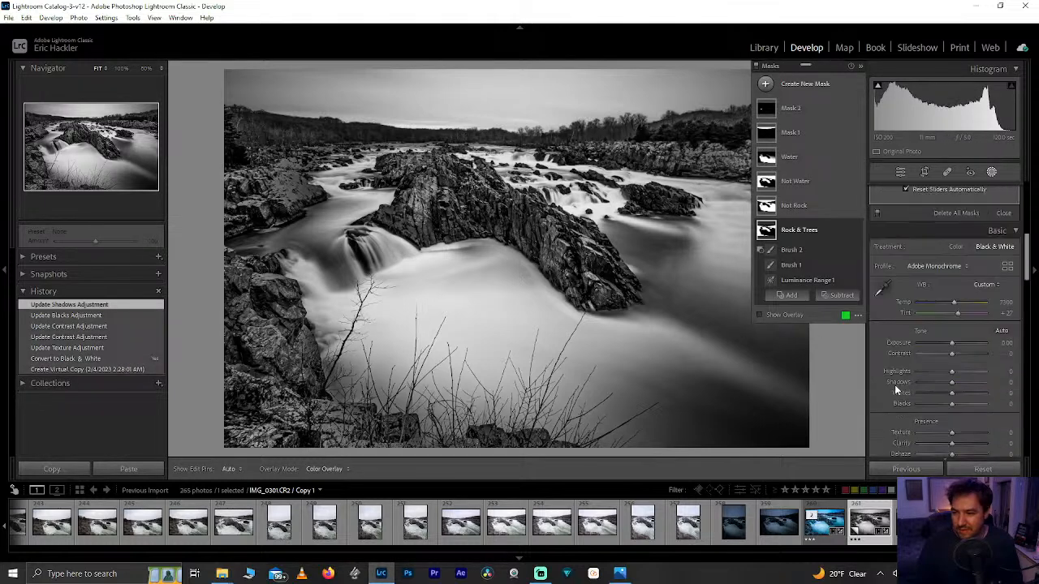
{"action": "scroll", "coordinate": [897, 391], "scroll_direction": "down", "scroll_amount": 5}
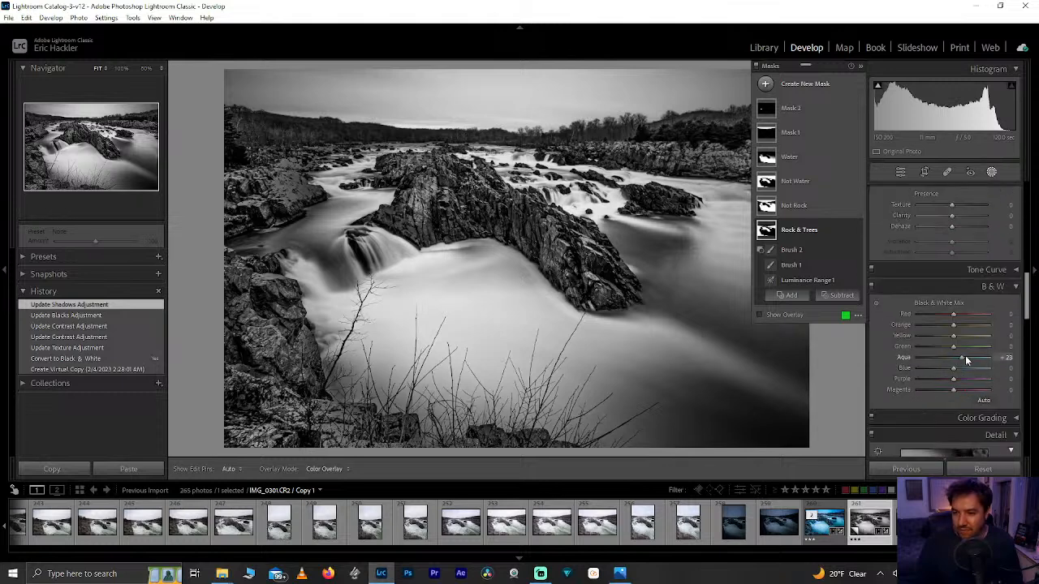
{"action": "left_click_drag", "start_coordinate": [991, 360], "coordinate": [1021, 380]}
{"action": "double_click", "coordinate": [957, 372]}
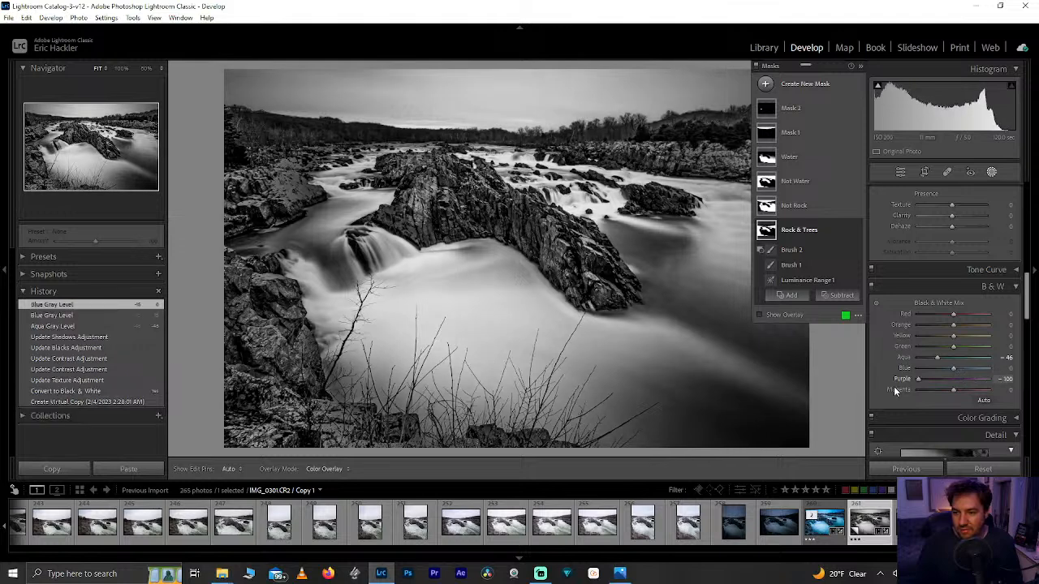
{"action": "mouse_move", "coordinate": [953, 389]}
{"action": "left_mouse_down"}
{"action": "mouse_move", "coordinate": [965, 389]}
{"action": "mouse_move", "coordinate": [882, 397]}
{"action": "mouse_move", "coordinate": [957, 390]}
{"action": "left_mouse_up"}
{"action": "double_click", "coordinate": [957, 389]}
{"action": "scroll", "coordinate": [953, 375], "scroll_direction": "up", "scroll_amount": 5}
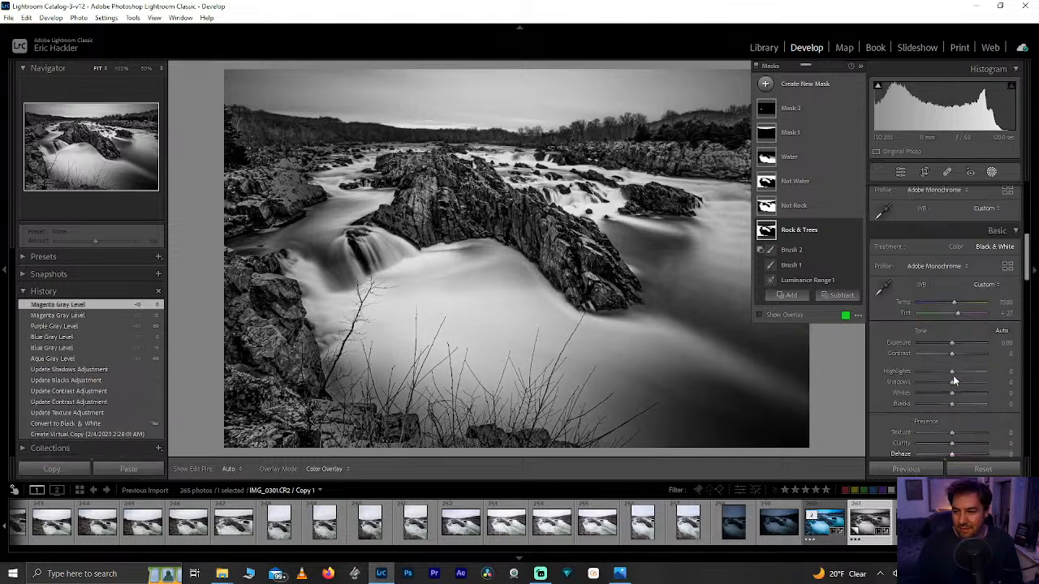
{"action": "left_click", "coordinate": [901, 173]}
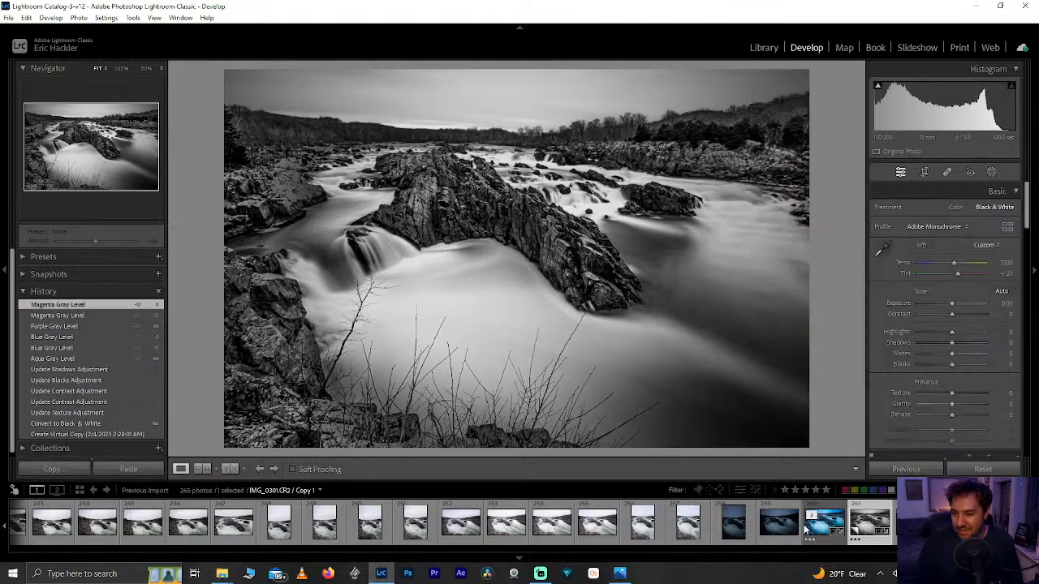
Lower the Blacks slightly on the colour version of IMG_0301, and enable its lens profile corrections and chromatic aberration removal.
{"action": "left_click", "coordinate": [816, 528]}
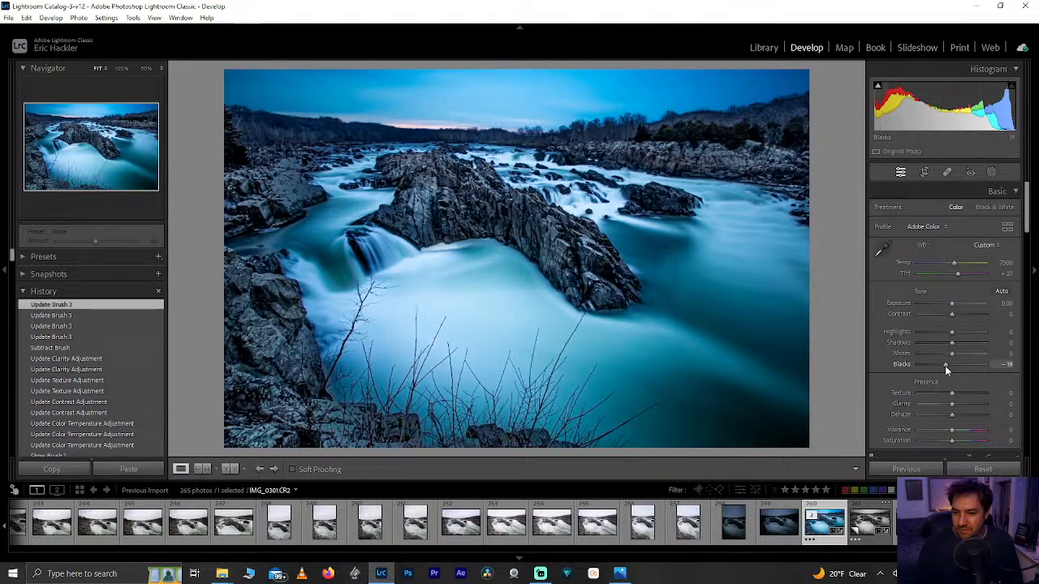
{"action": "left_click_drag", "start_coordinate": [941, 366], "coordinate": [944, 366]}
{"action": "scroll", "coordinate": [944, 356], "scroll_direction": "down", "scroll_amount": 6}
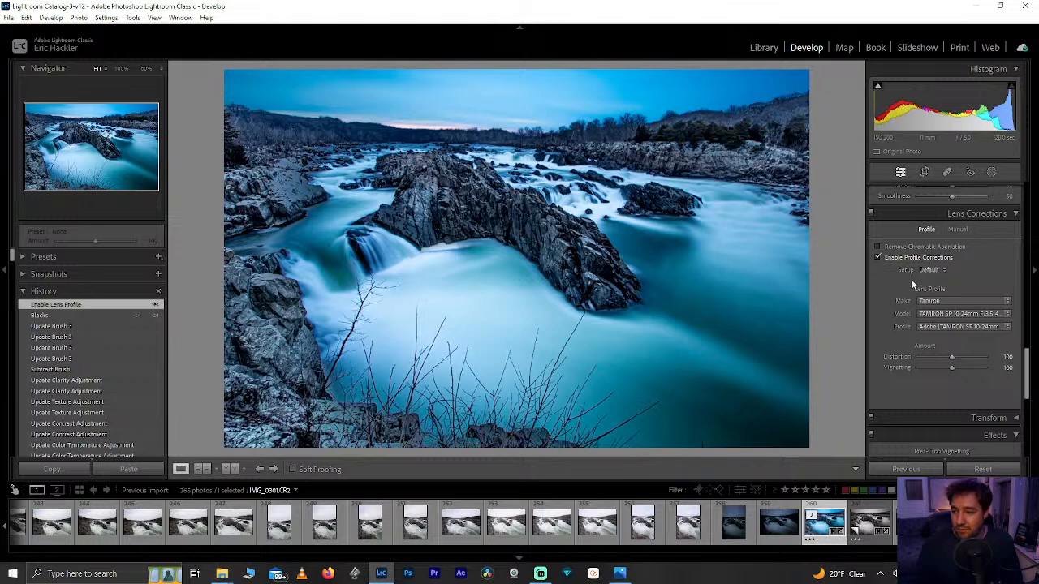
{"action": "left_click", "coordinate": [878, 247]}
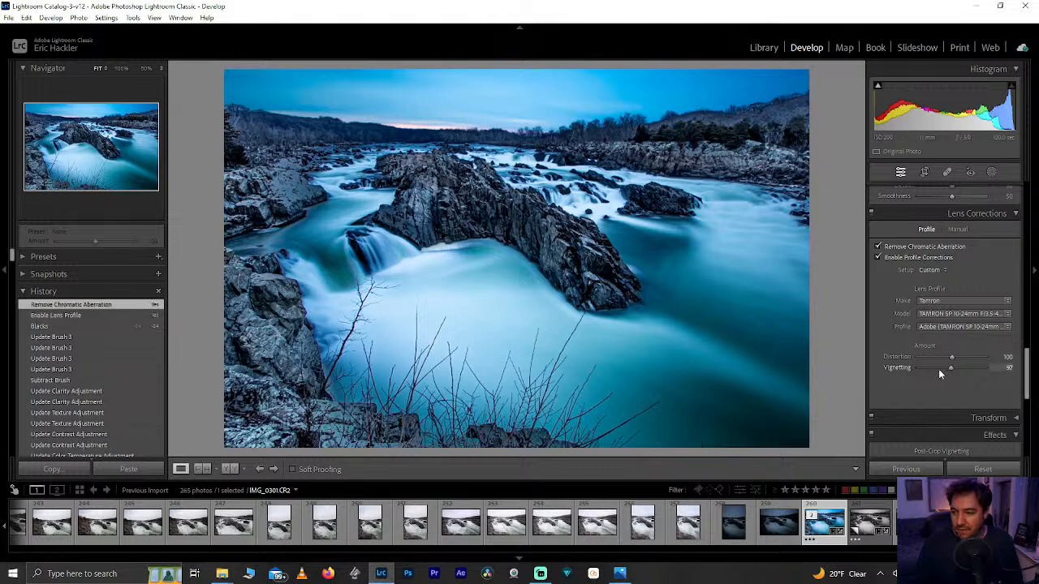
Set the lens profile's Vignetting to 0 and the Post-Crop Vignetting Amount to -3.
{"action": "double_click", "coordinate": [908, 368]}
{"action": "left_click_drag", "start_coordinate": [908, 368], "coordinate": [822, 363]}
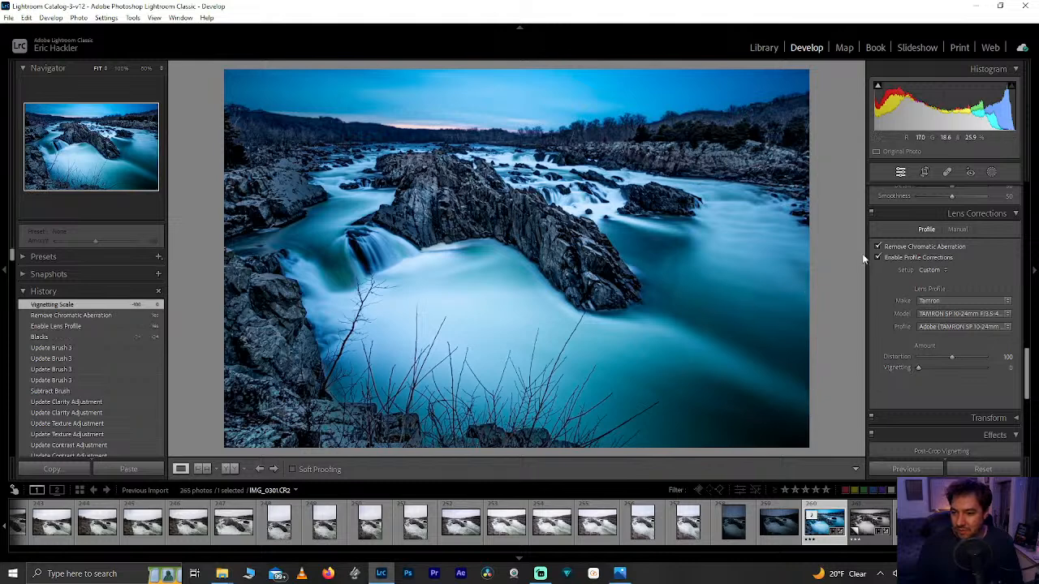
{"action": "scroll", "coordinate": [885, 338], "scroll_direction": "down", "scroll_amount": 3}
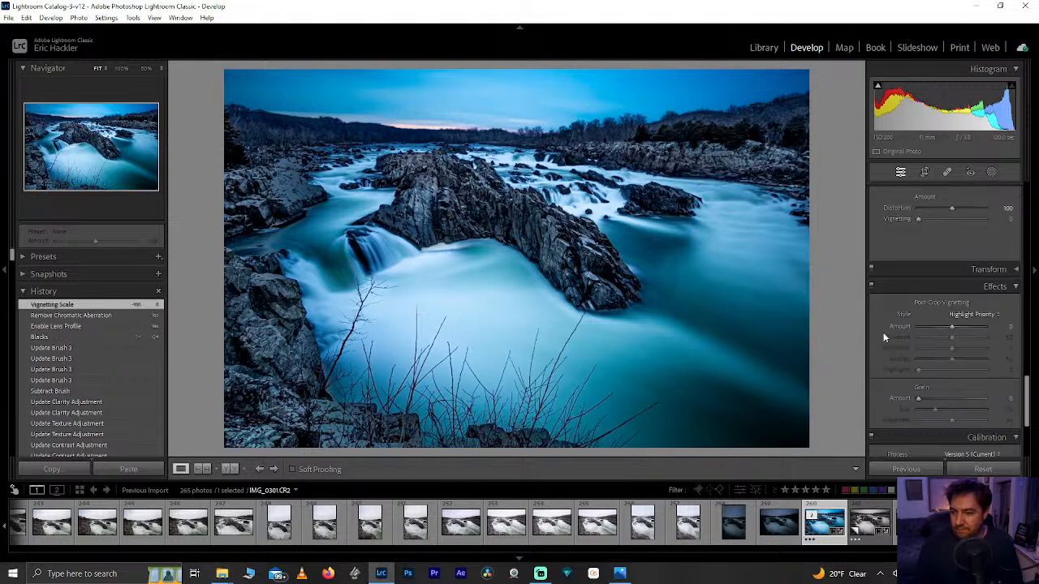
{"action": "left_click_drag", "start_coordinate": [951, 327], "coordinate": [950, 327]}
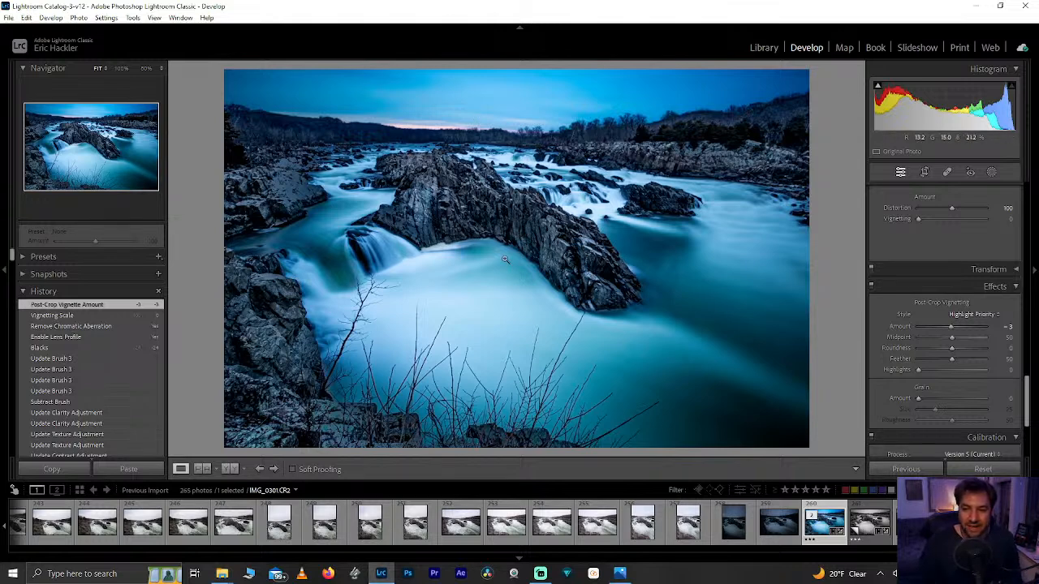
{"action": "left_click_drag", "start_coordinate": [472, 179], "coordinate": [351, 216]}
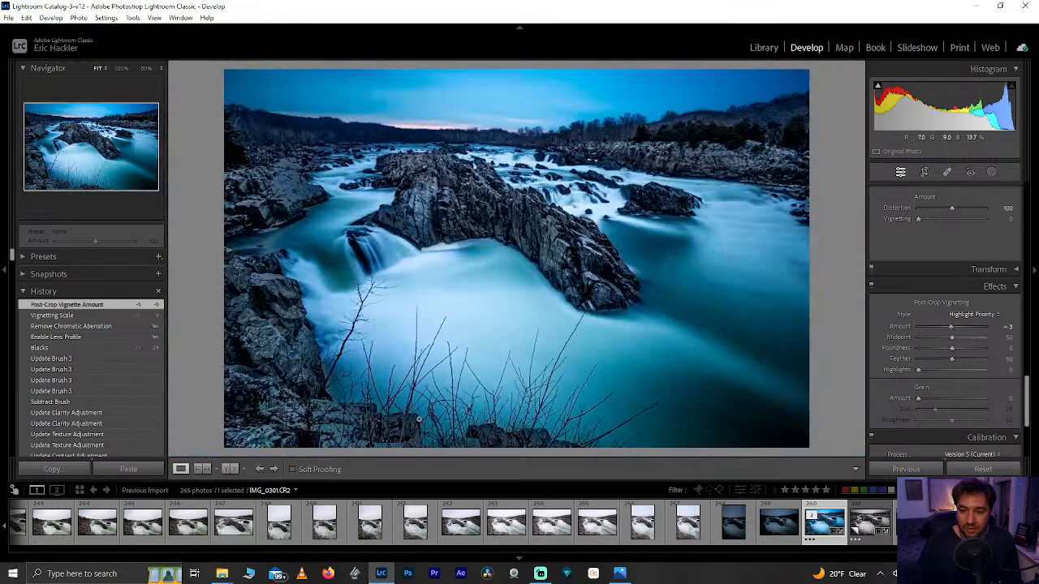